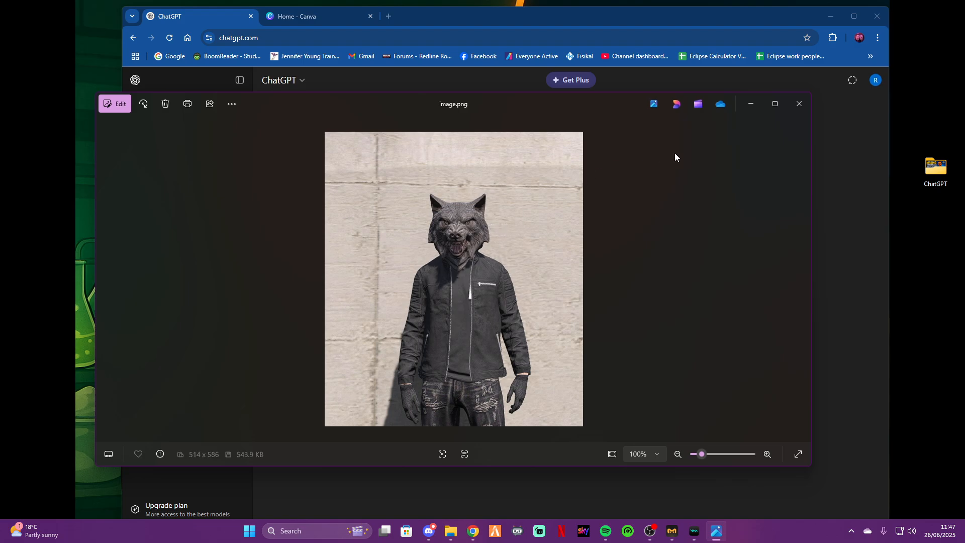
# Step: Close the wolf character image, view the "grappling with crime" thumbnail from the ChatGPT folder, and return to the ChatGPT page
pyautogui.click(799, 104)
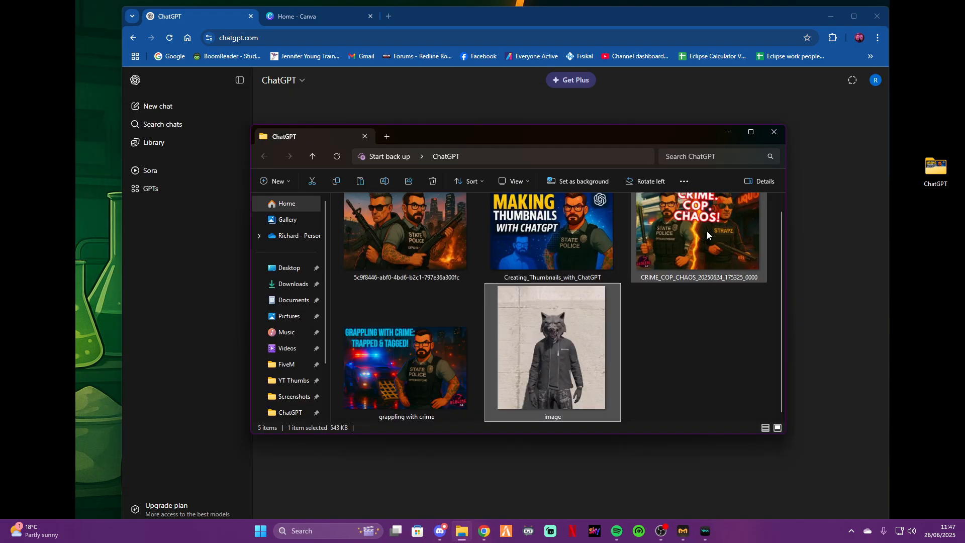
pyautogui.doubleClick(366, 378)
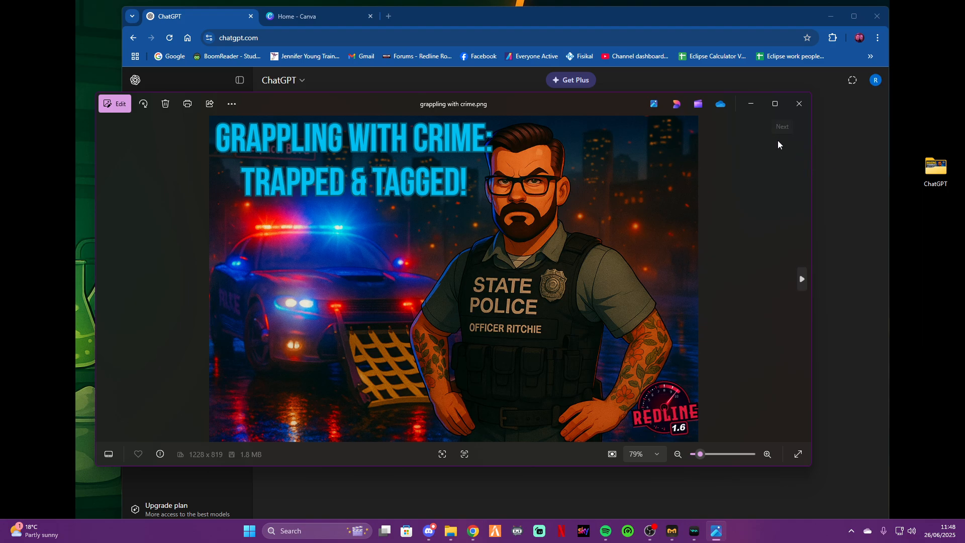
pyautogui.click(753, 107)
pyautogui.click(683, 107)
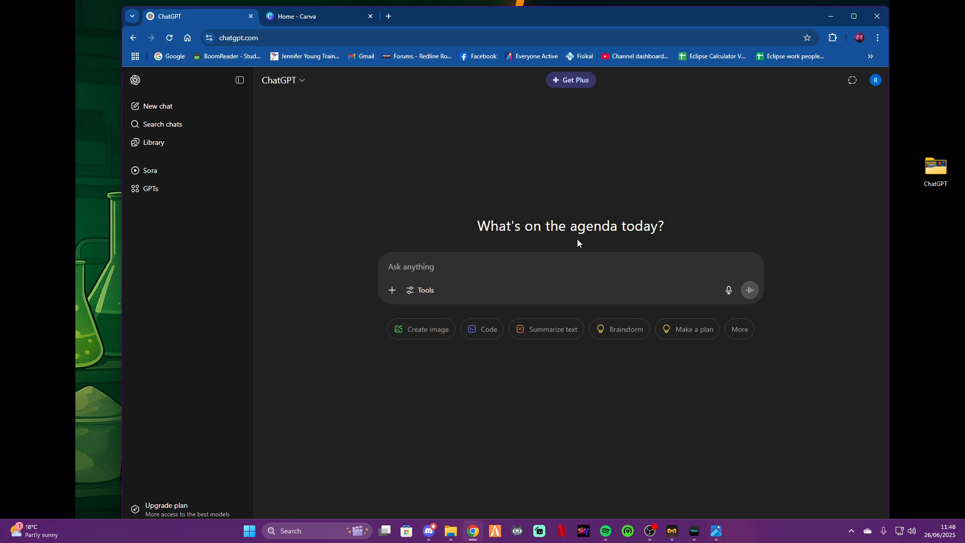
# Step: Start a prompt reading "from this character make a gta style transparent character i can use for creating thumbnails."
pyautogui.write('from this')
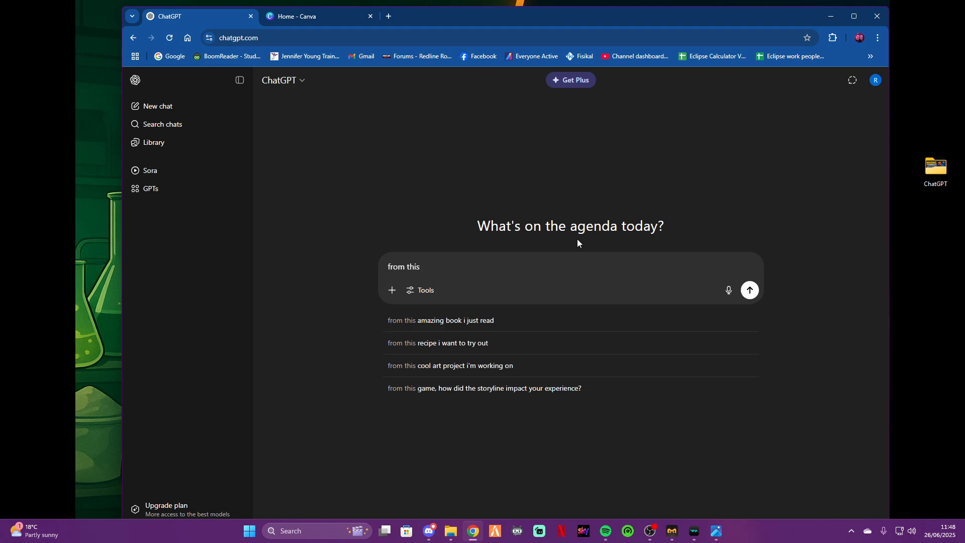
pyautogui.write('characte')
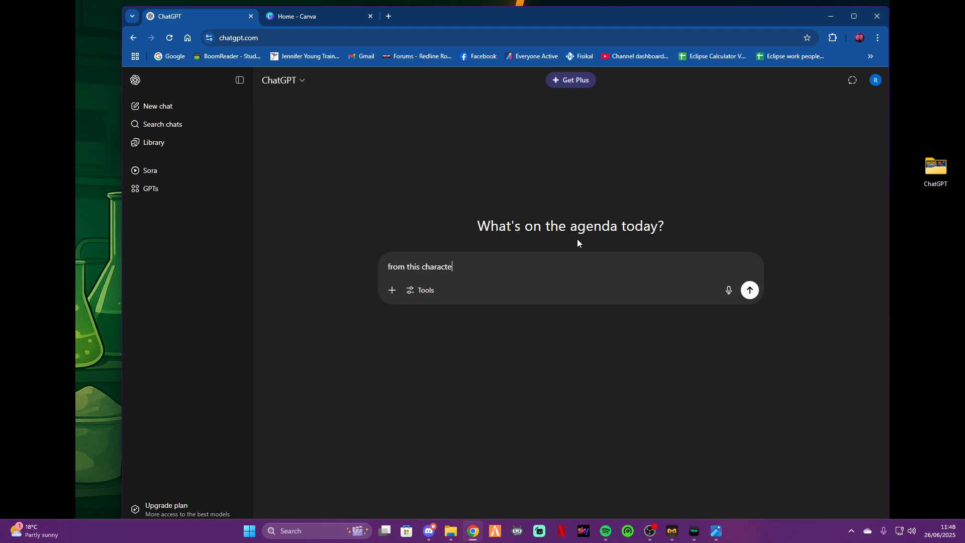
pyautogui.write('r make a')
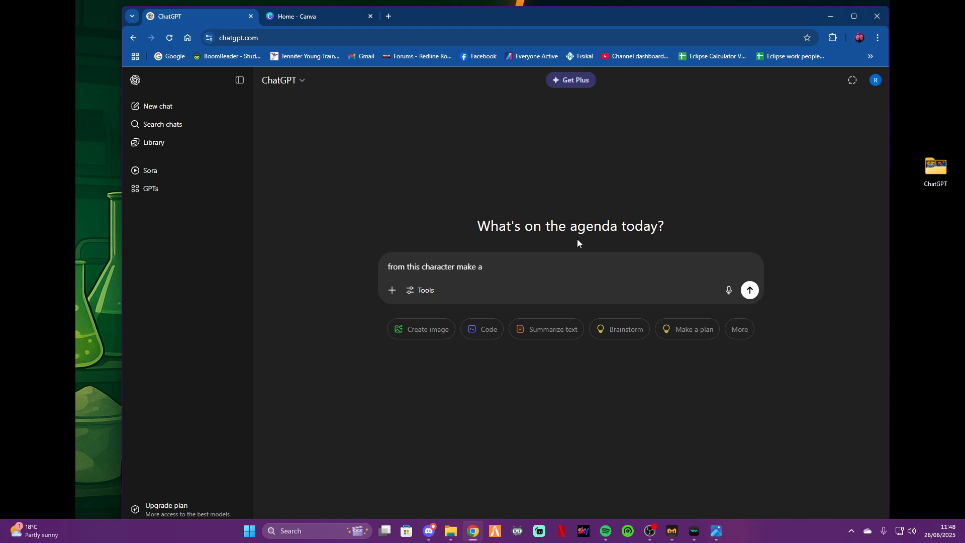
pyautogui.write(' gta style transparent character i can use f')
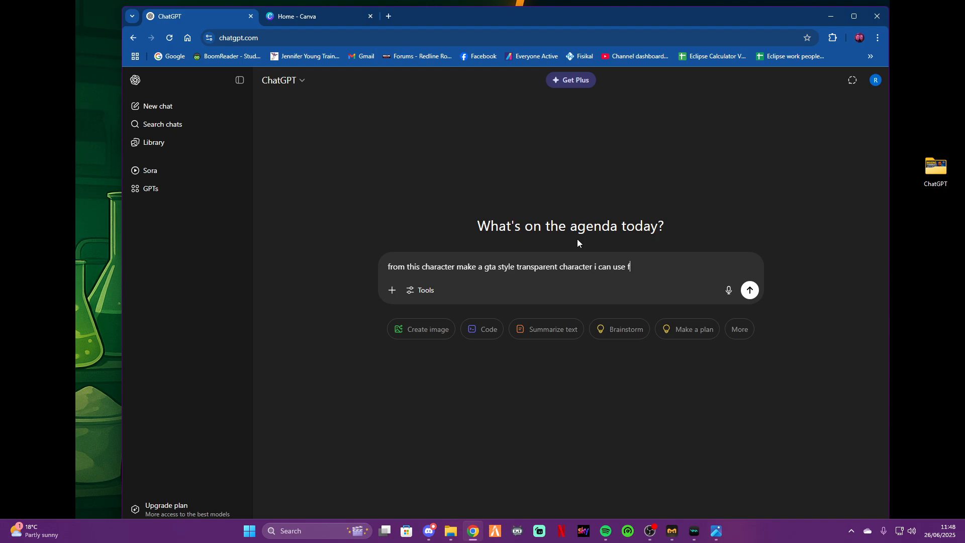
pyautogui.write('or creating thumbnails. focus t')
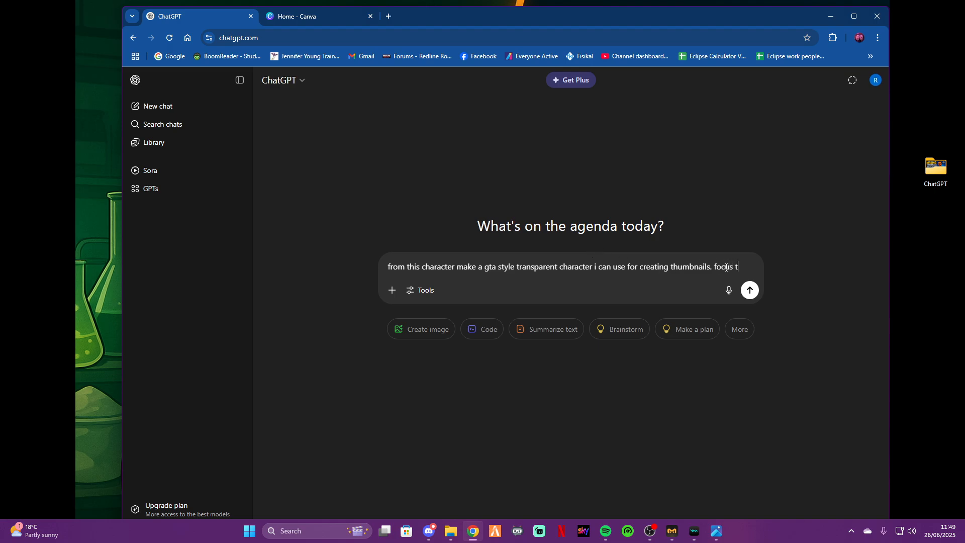
# Step: Complete the prompt with "focus the facial features of the character. make it from the waist up"
pyautogui.write('he facial feat')
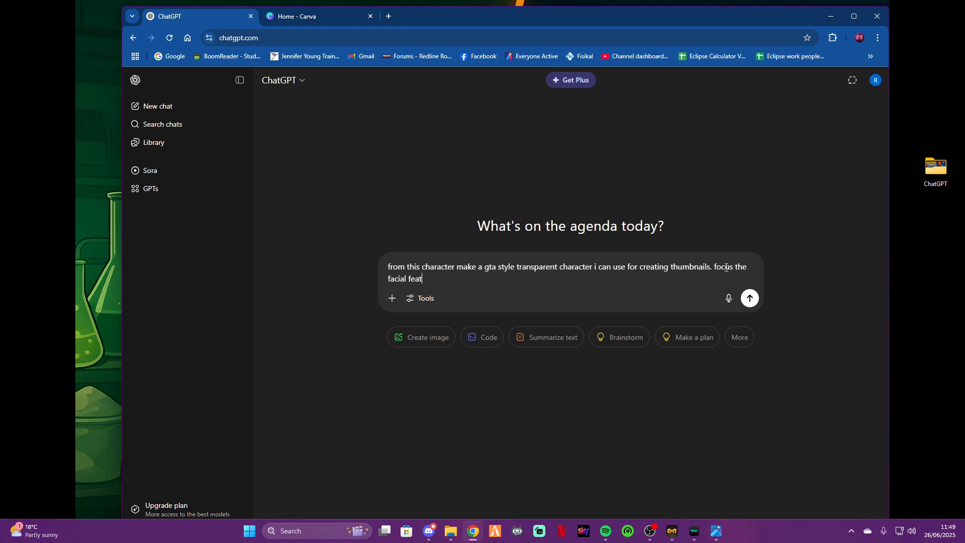
pyautogui.write('ures of the character . make i')
pyautogui.press('BackSpace')
pyautogui.press('BackSpace')
pyautogui.write('t fro')
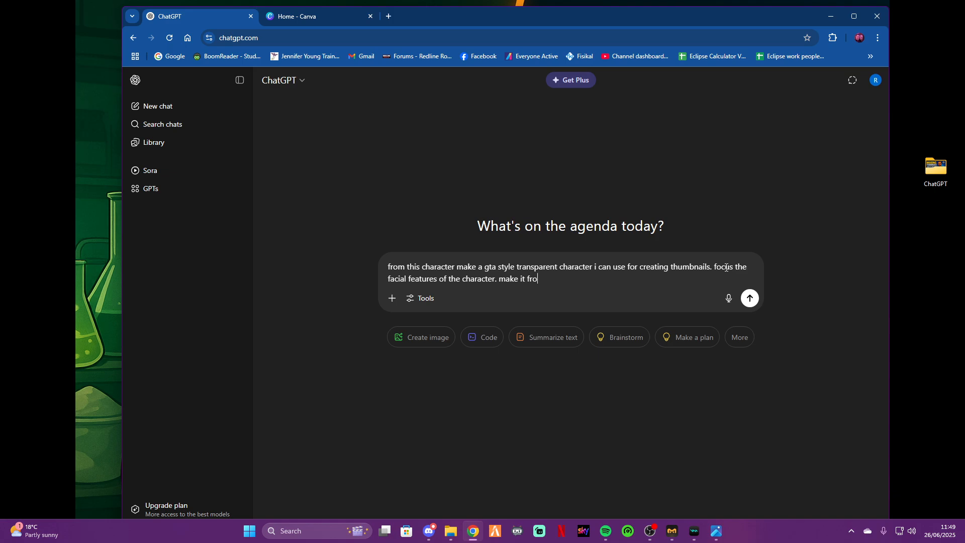
pyautogui.write('m the waist up')
# Step: Attach the file "image" from the desktop's ChatGPT folder to the prompt and send it
pyautogui.click(391, 298)
pyautogui.click(415, 321)
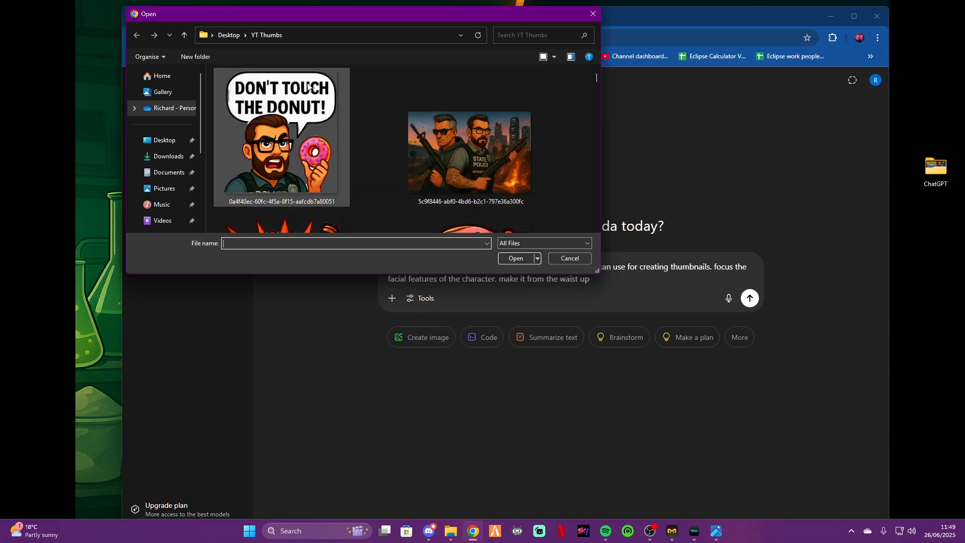
pyautogui.scroll(-3, 407, 173)
pyautogui.scroll(-10, 407, 170)
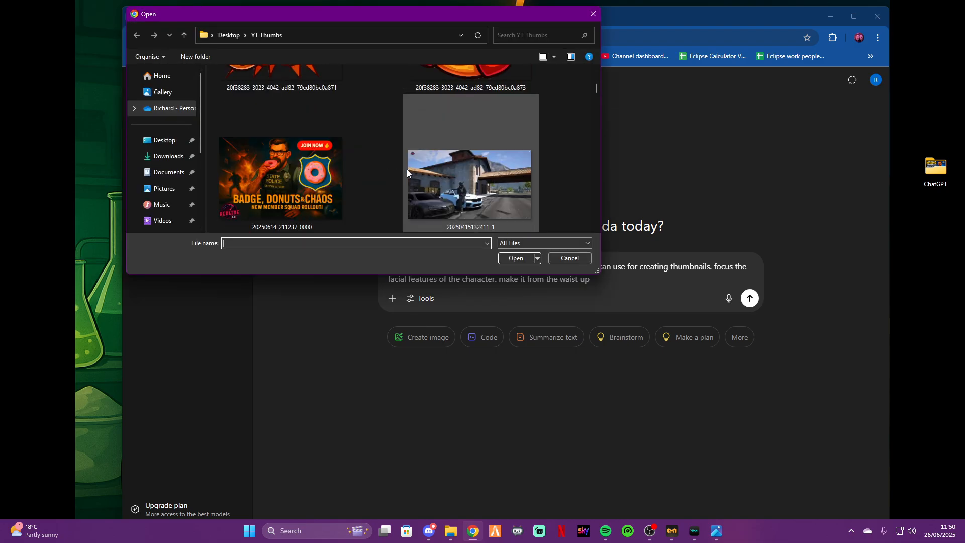
pyautogui.scroll(3, 406, 170)
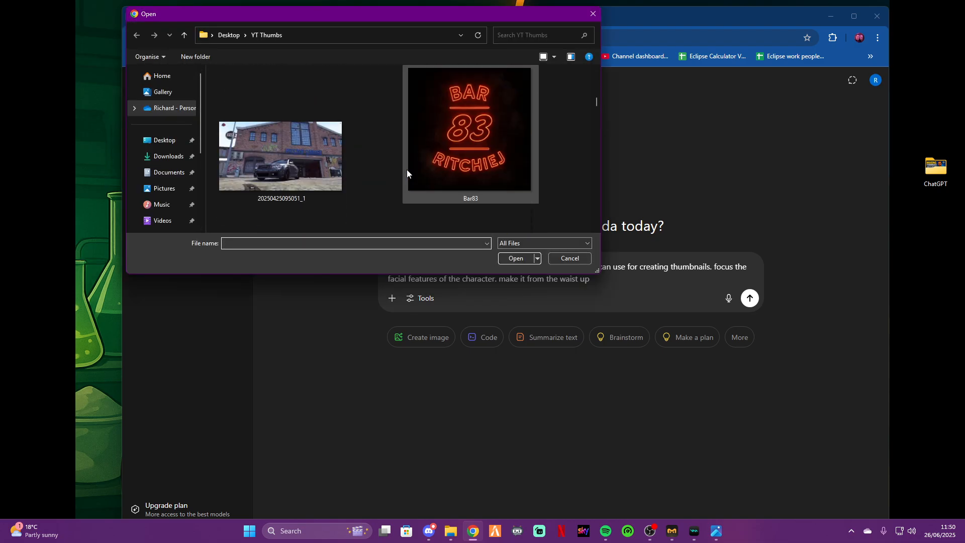
pyautogui.scroll(-3, 189, 181)
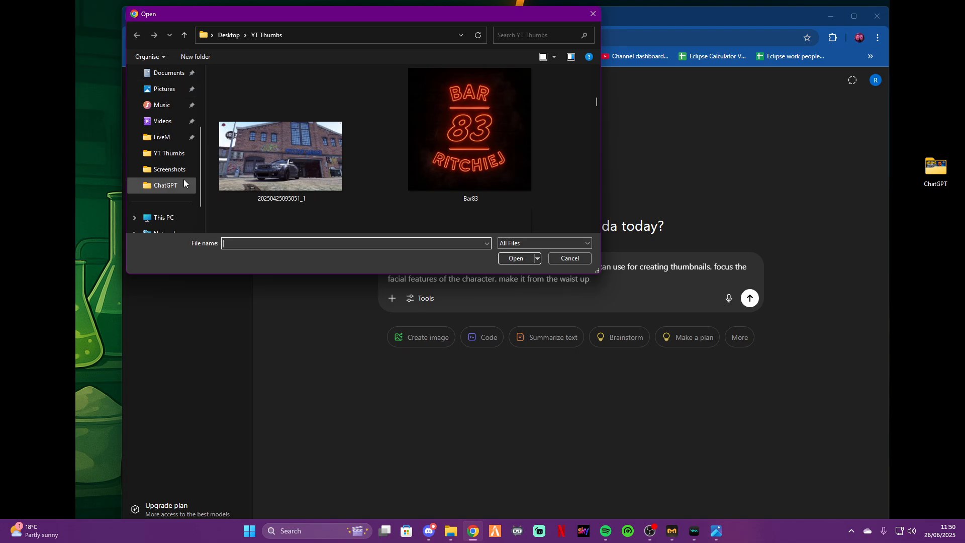
pyautogui.click(185, 185)
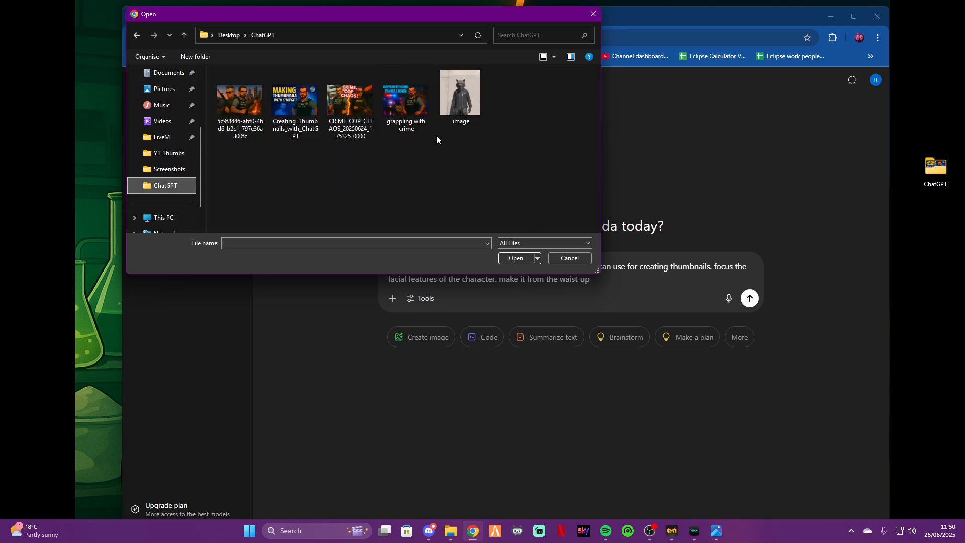
pyautogui.click(466, 103)
pyautogui.click(517, 258)
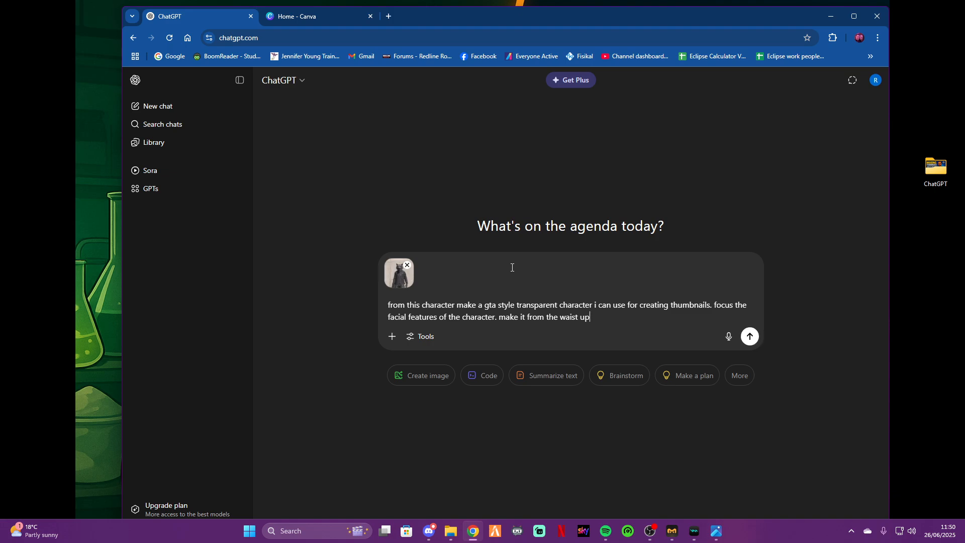
pyautogui.click(756, 339)
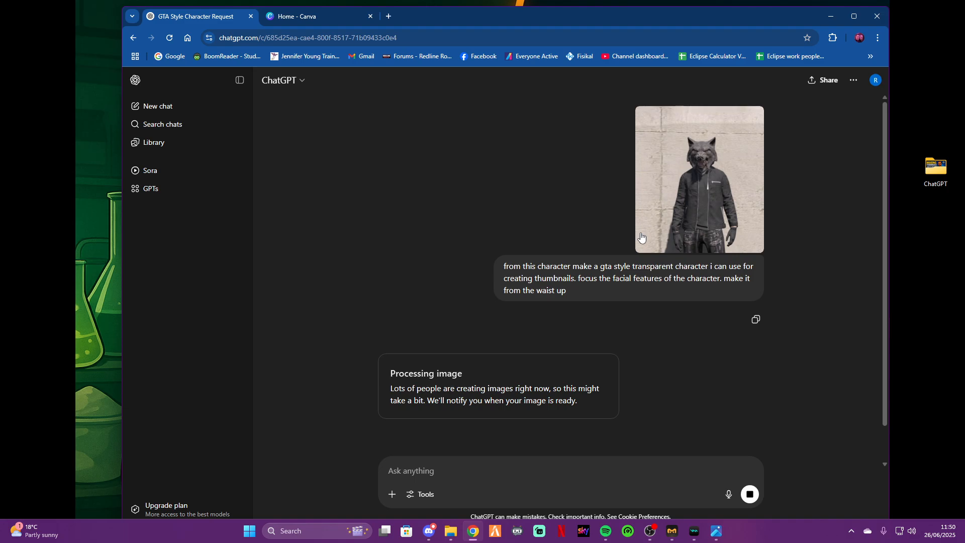
pyautogui.scroll(-1, 503, 279)
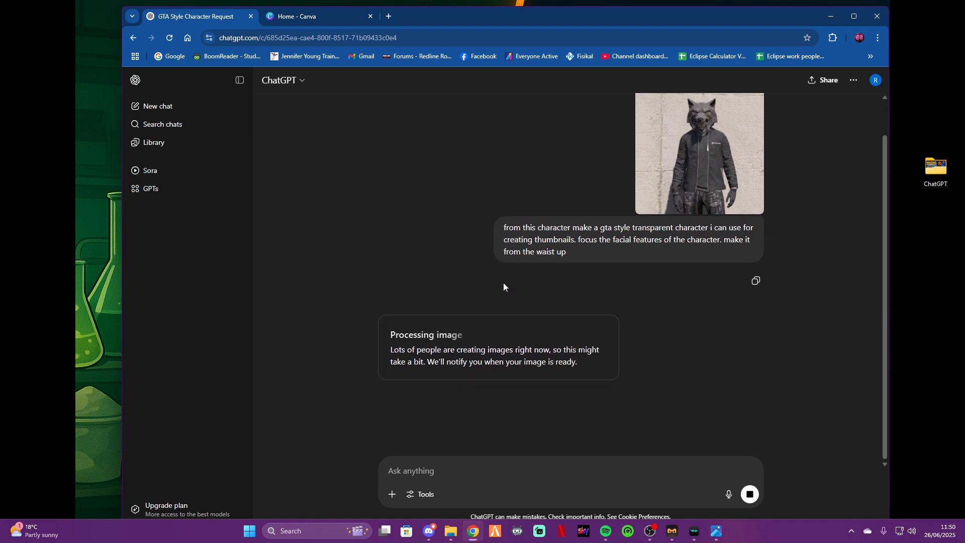
# Step: Switch to File Explorer, open the YT Thumbs folder and enlarge its file previews
pyautogui.moveTo(465, 539)
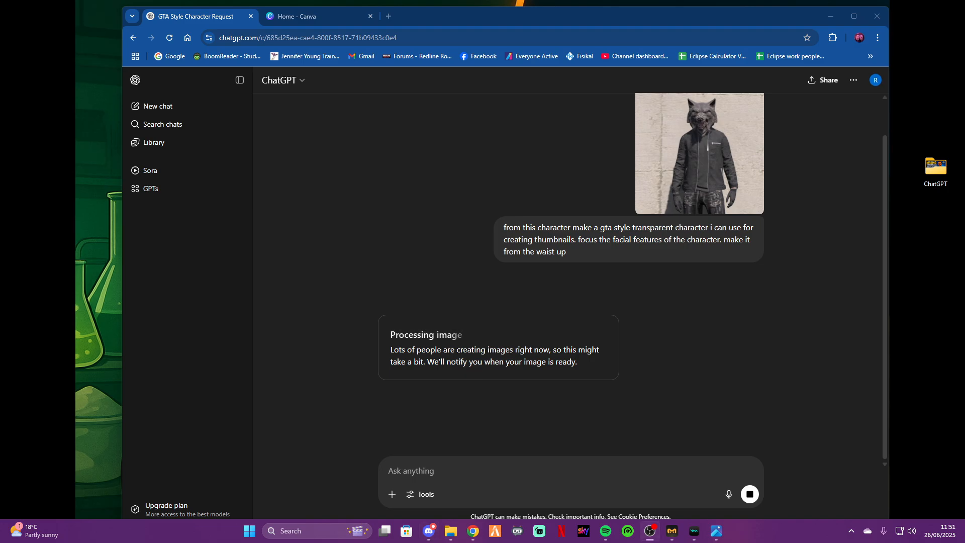
pyautogui.click(450, 531)
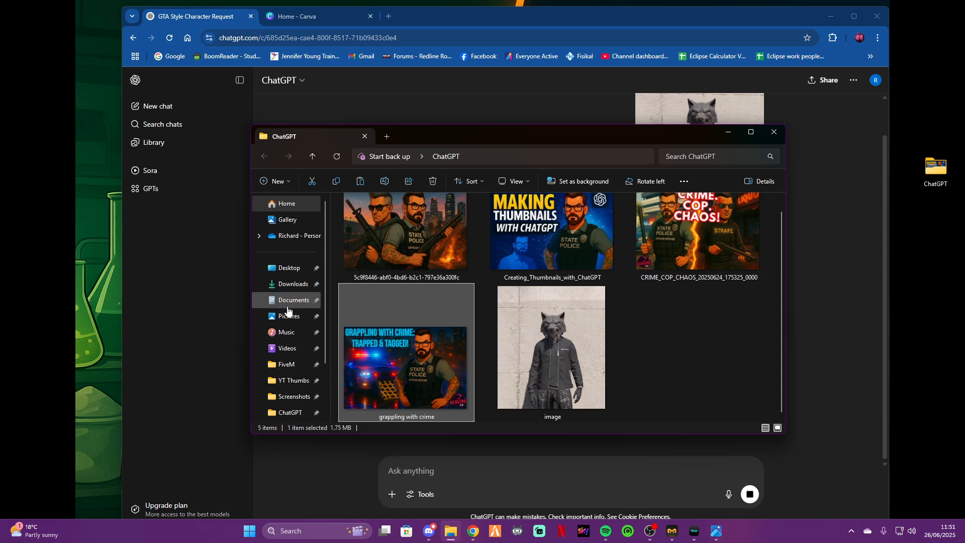
pyautogui.click(291, 383)
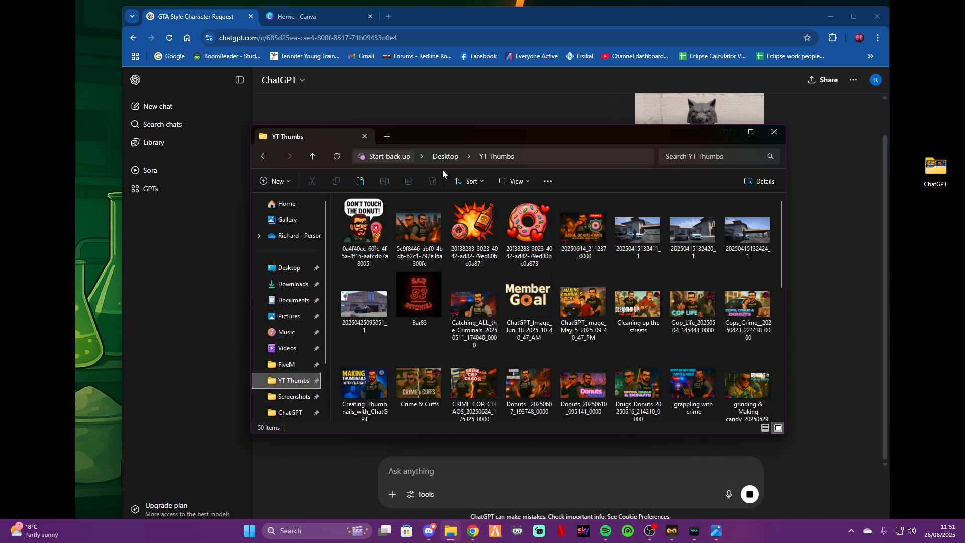
pyautogui.click(502, 184)
pyautogui.click(506, 205)
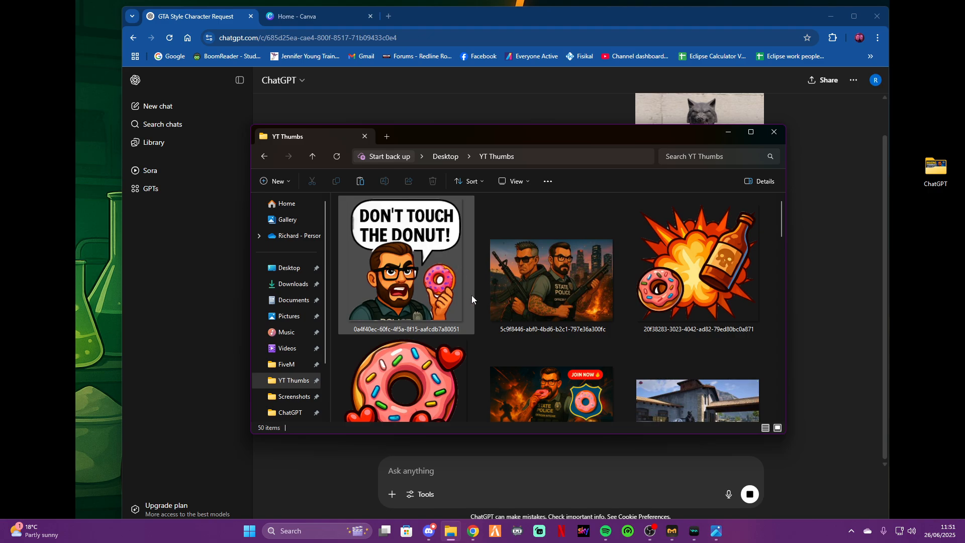
# Step: View the "Badge, Donuts & Chaos" thumbnail at full size and close it again
pyautogui.scroll(-1, 499, 269)
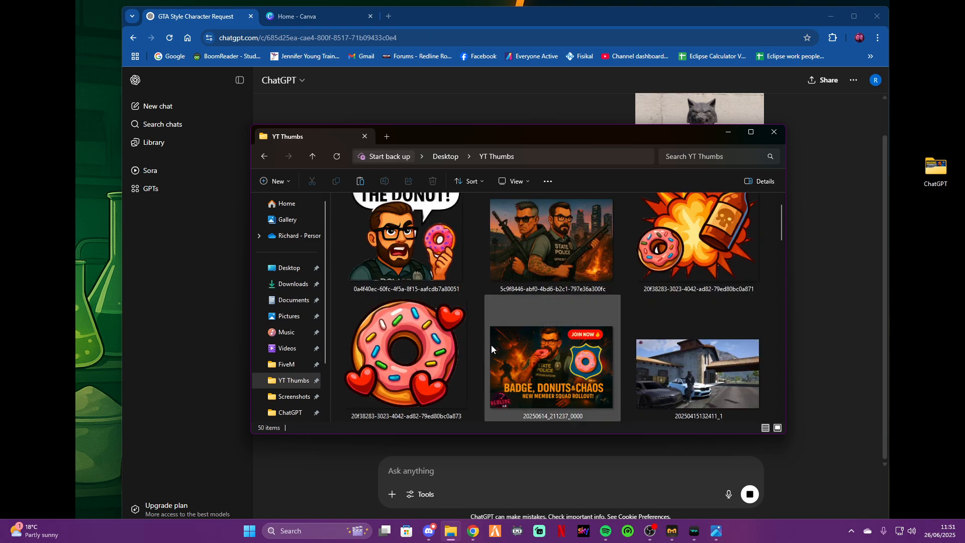
pyautogui.doubleClick(500, 367)
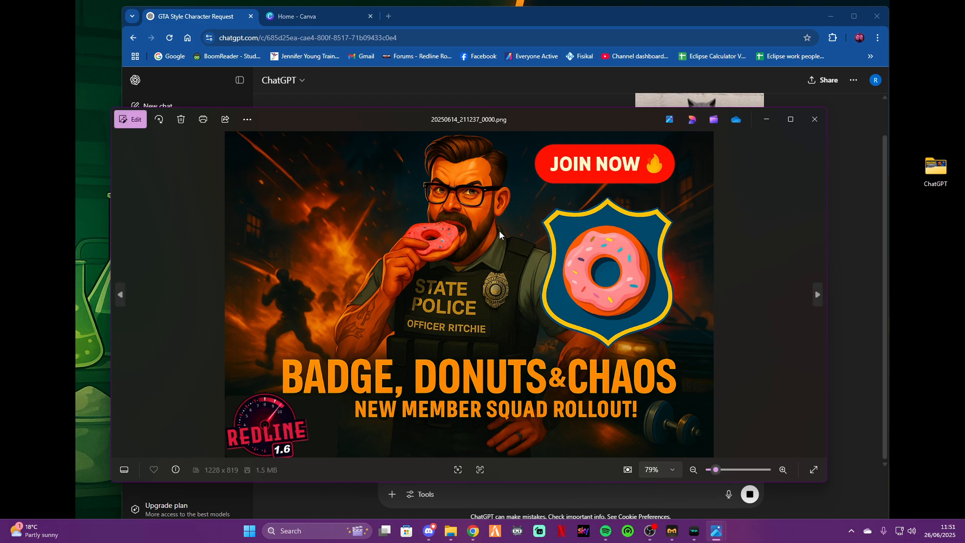
pyautogui.click(814, 117)
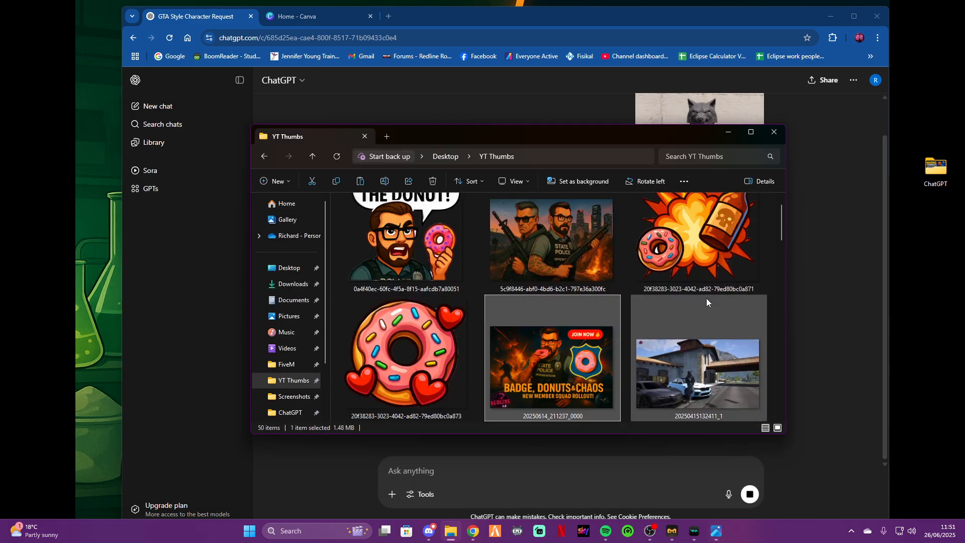
# Step: Browse the existing thumbnails through to the end of the YT Thumbs folder and open TURF_WAR_20250620_075129_0000 for viewing
pyautogui.scroll(-6, 703, 301)
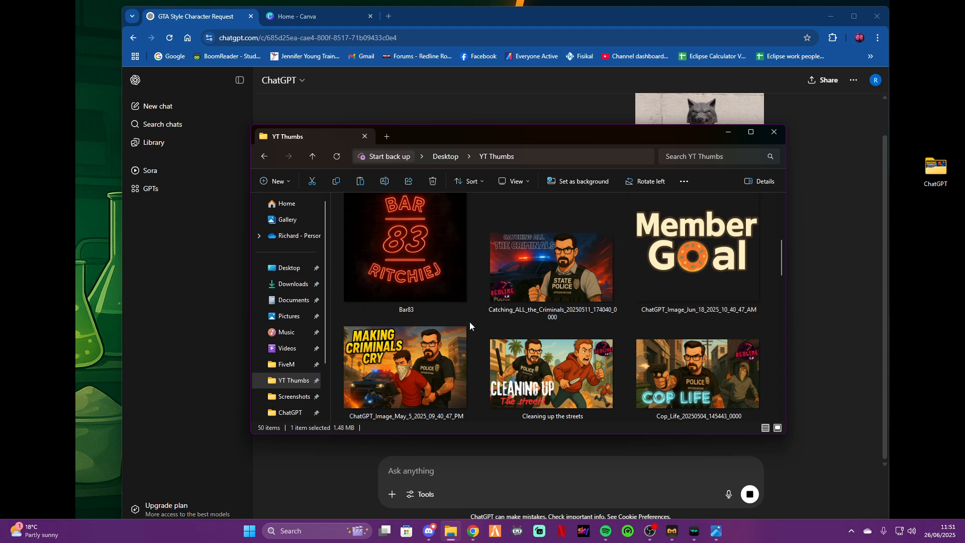
pyautogui.scroll(-4, 497, 327)
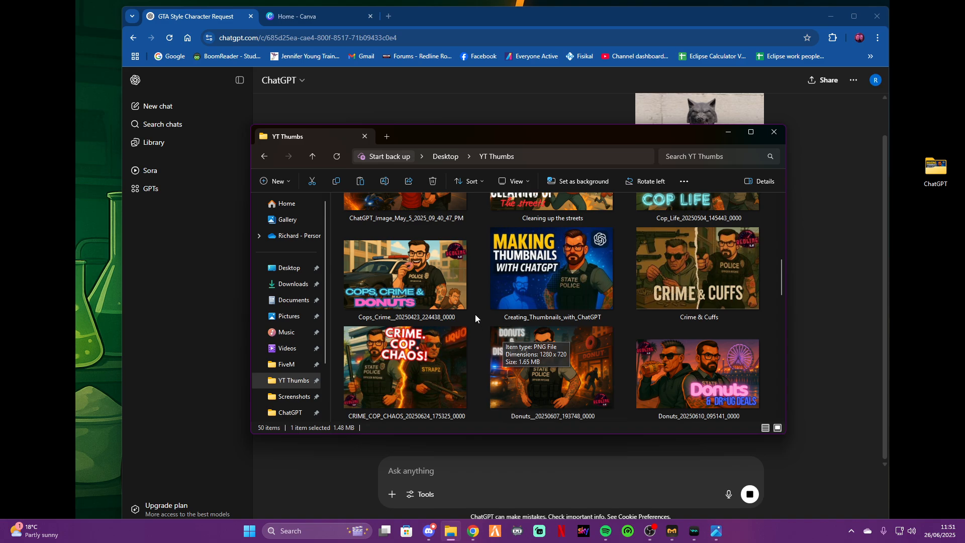
pyautogui.scroll(-3, 480, 289)
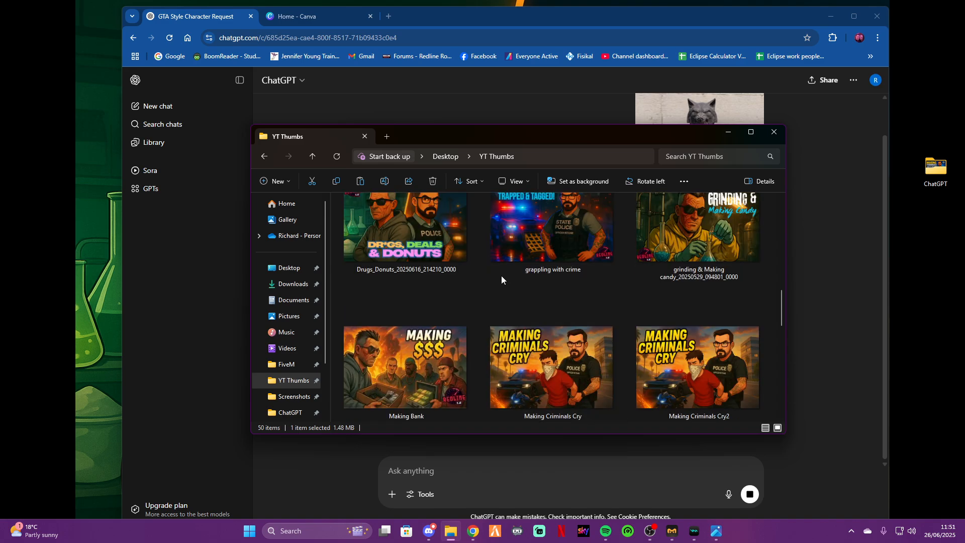
pyautogui.scroll(-2, 502, 279)
pyautogui.scroll(-2, 503, 273)
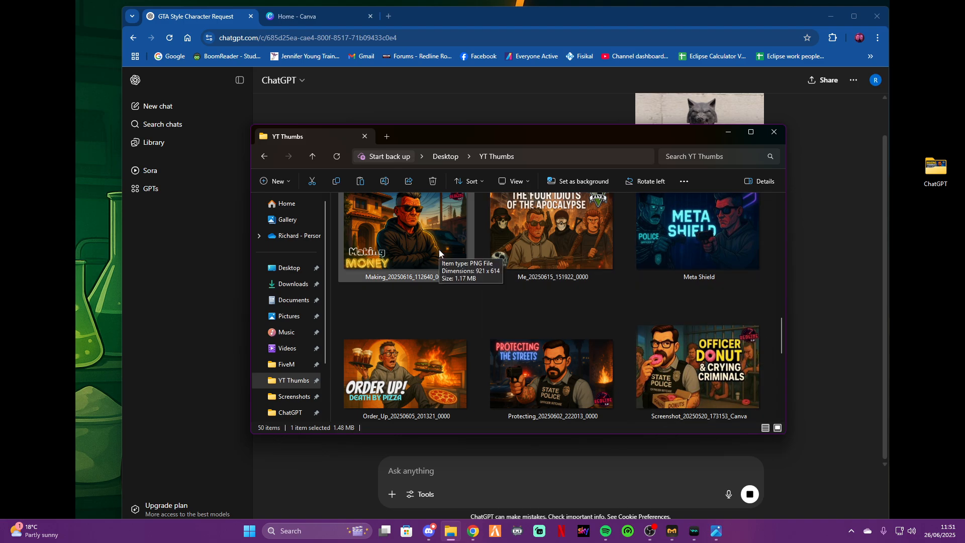
pyautogui.scroll(-6, 457, 295)
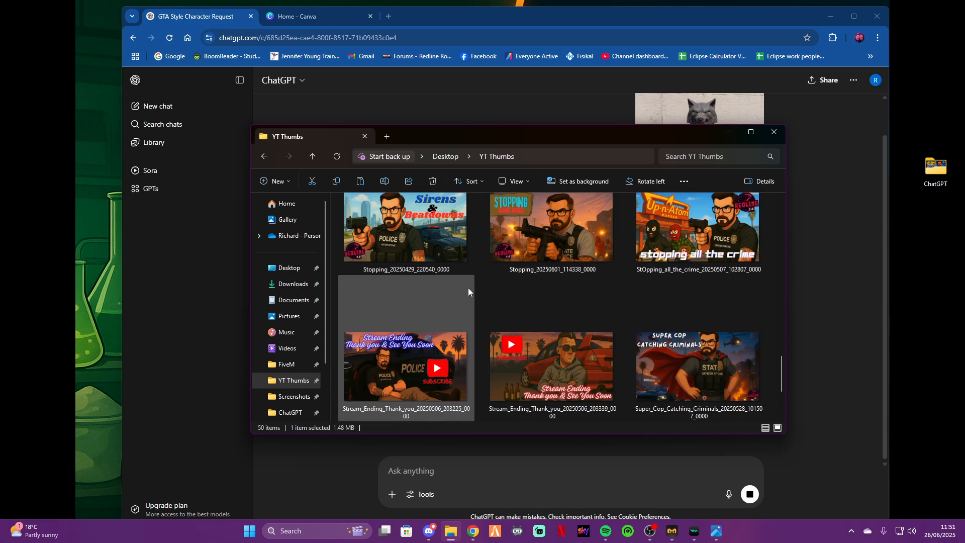
pyautogui.scroll(-2, 468, 290)
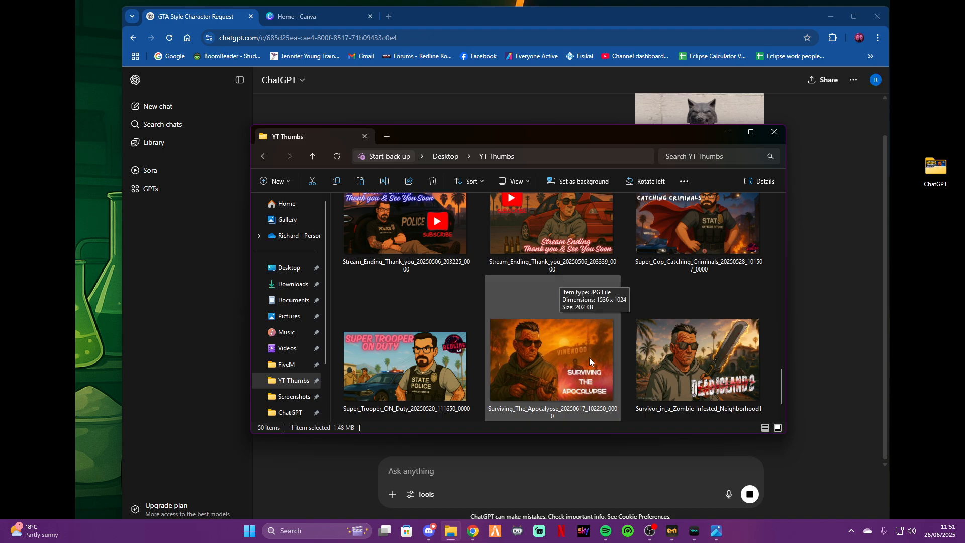
pyautogui.scroll(-1, 652, 342)
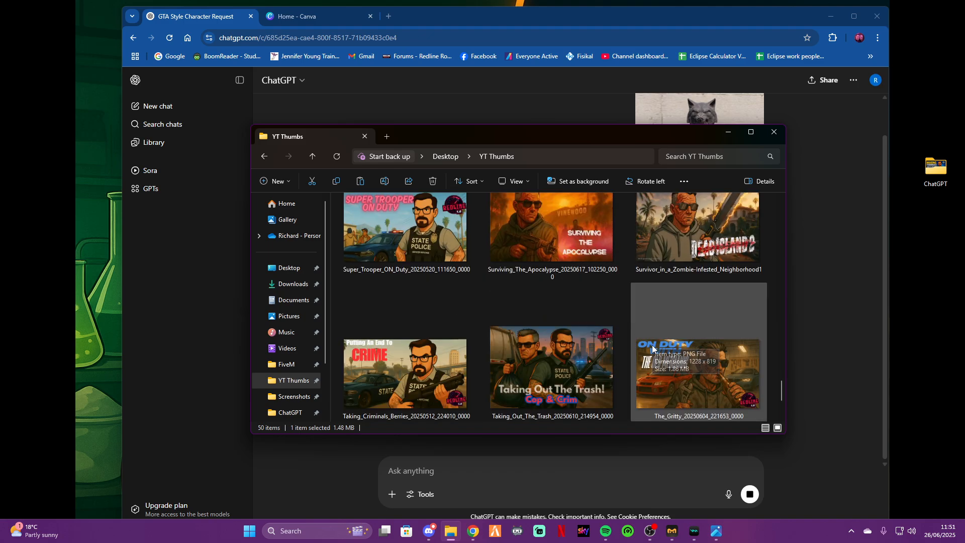
pyautogui.scroll(-1, 632, 306)
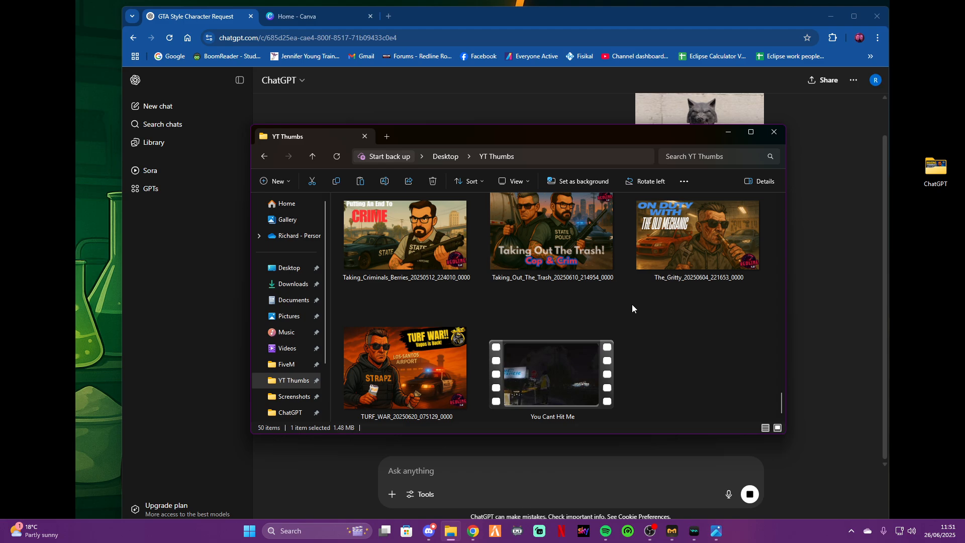
pyautogui.click(397, 344)
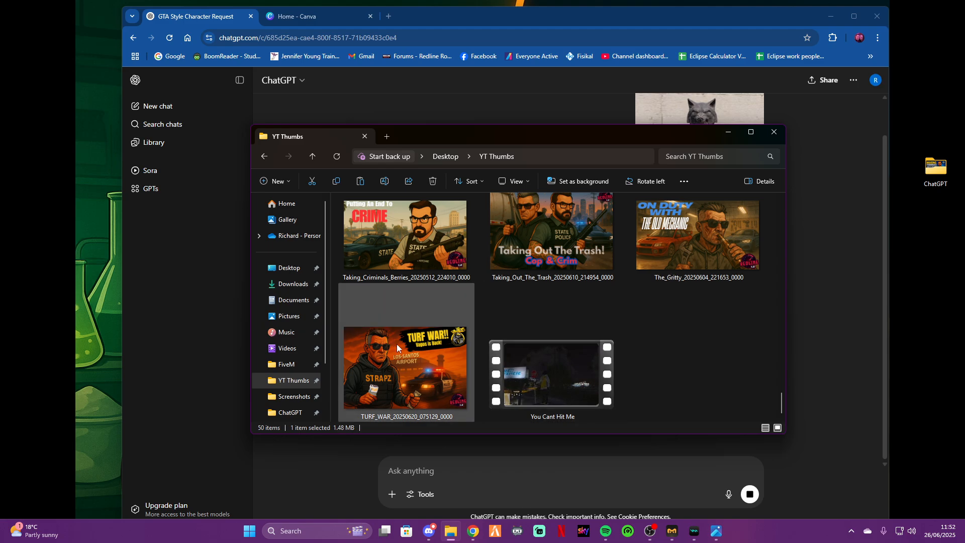
pyautogui.doubleClick(403, 372)
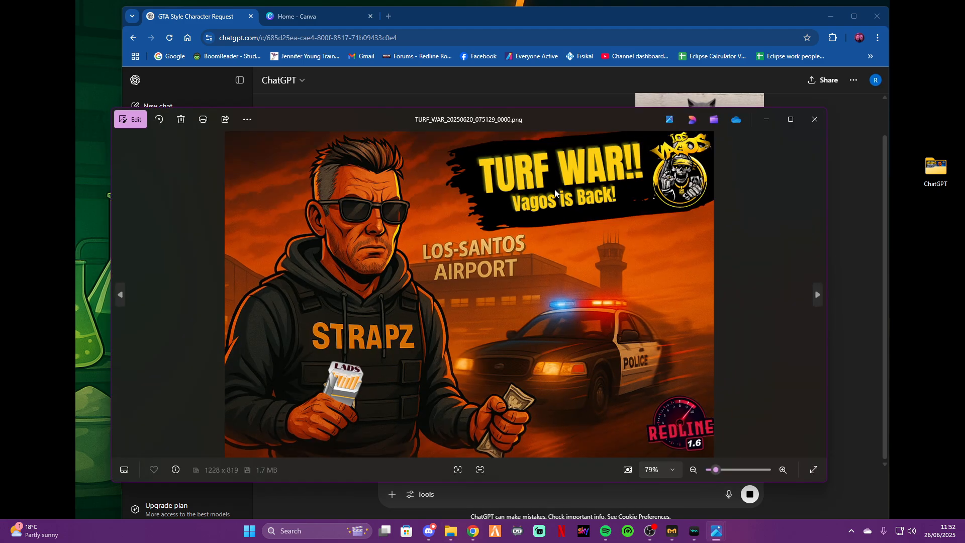
# Step: Close the open thumbnail, browse the YT Thumbs folder from start to end, and view TURF_WAR_20250620_075129_0000 at full size again before closing it
pyautogui.click(814, 119)
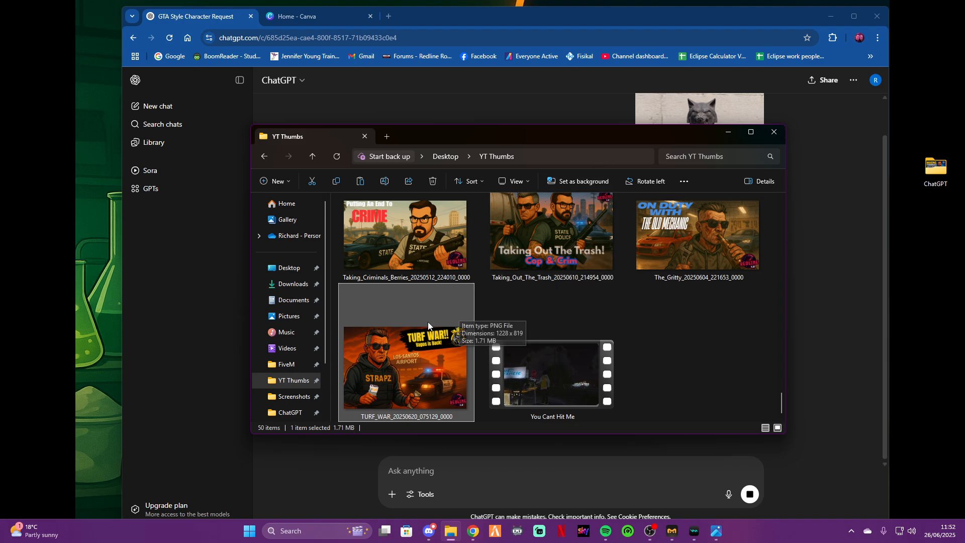
pyautogui.scroll(8, 509, 279)
pyautogui.scroll(-2, 512, 273)
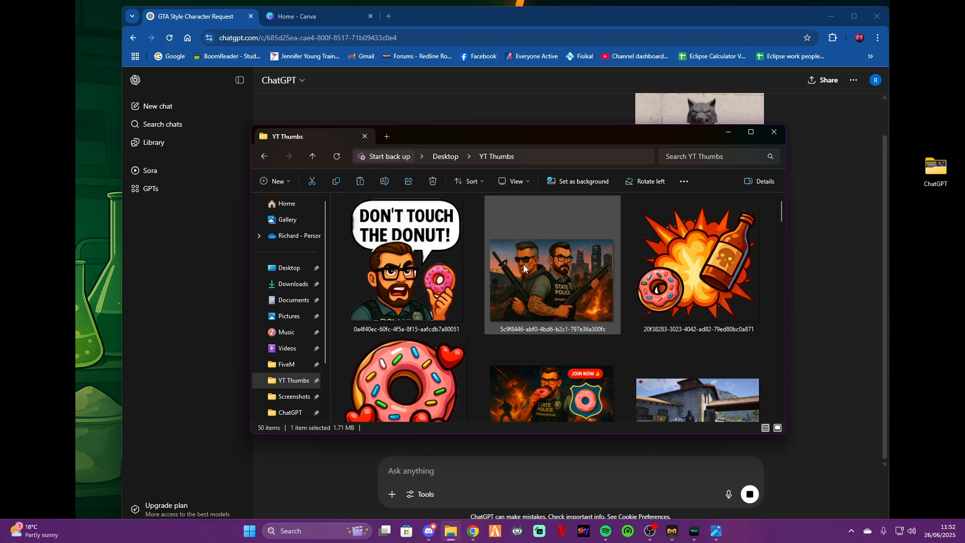
pyautogui.scroll(3, 523, 264)
pyautogui.scroll(-7, 524, 266)
pyautogui.scroll(-3, 502, 296)
pyautogui.doubleClick(424, 357)
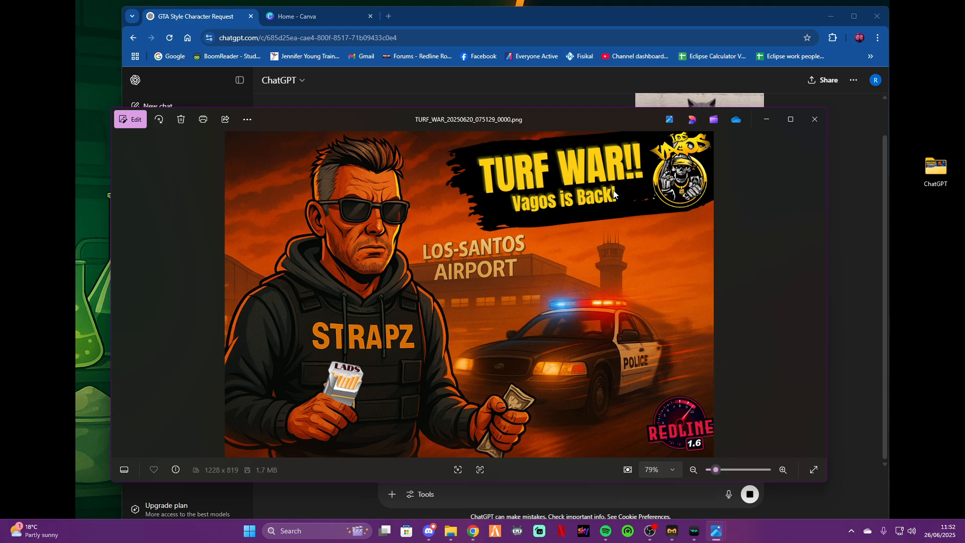
pyautogui.click(773, 116)
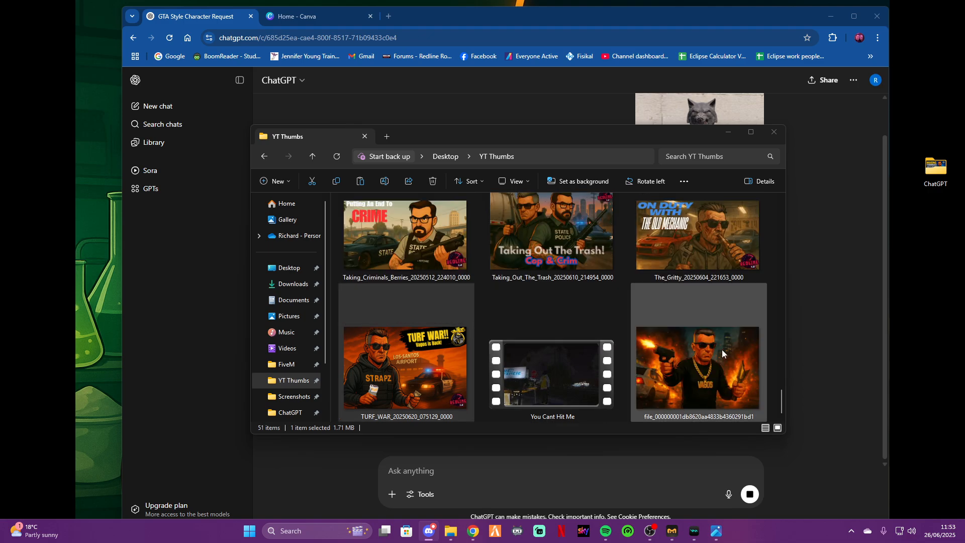
# Step: View the image of the gunman wearing the VAGOS chain at full size, close it and return to the ChatGPT conversation
pyautogui.doubleClick(687, 368)
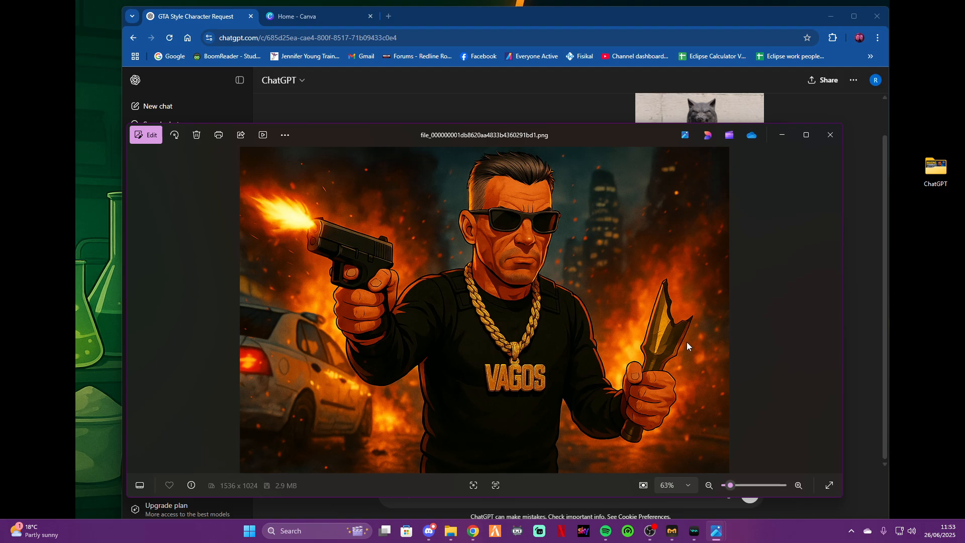
pyautogui.click(789, 136)
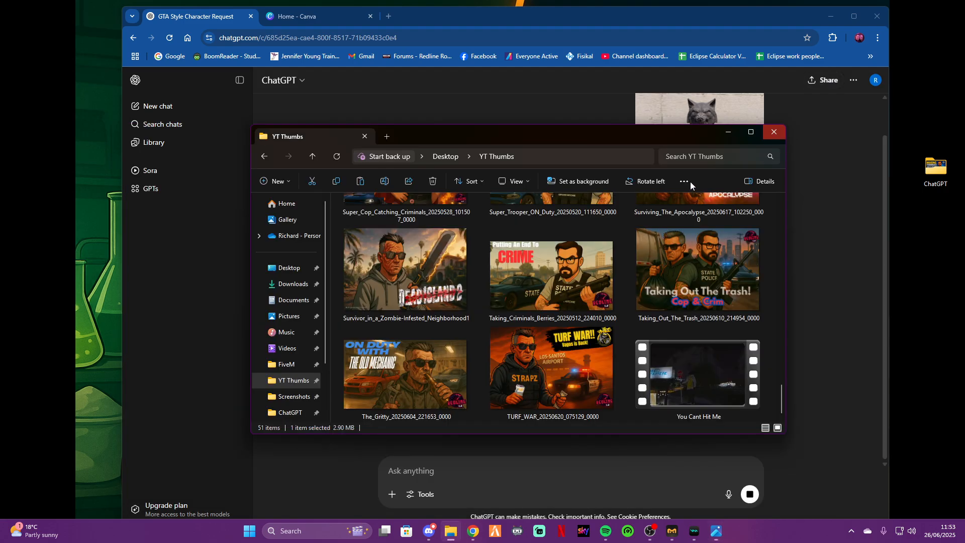
pyautogui.click(620, 120)
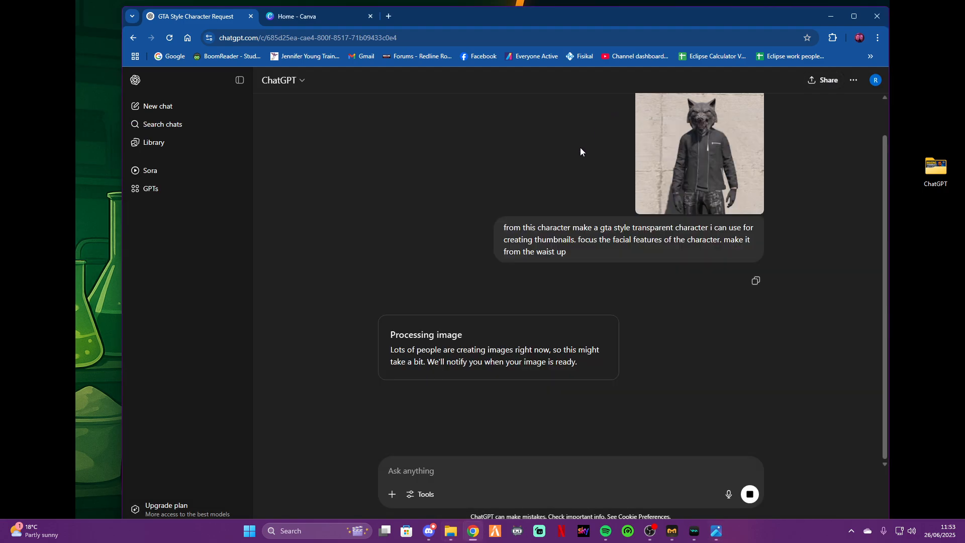
# Step: Check the ChatGPT image Library, reload it, decline the improved memory offer and reopen the GTA Style Character Request chat
pyautogui.click(153, 142)
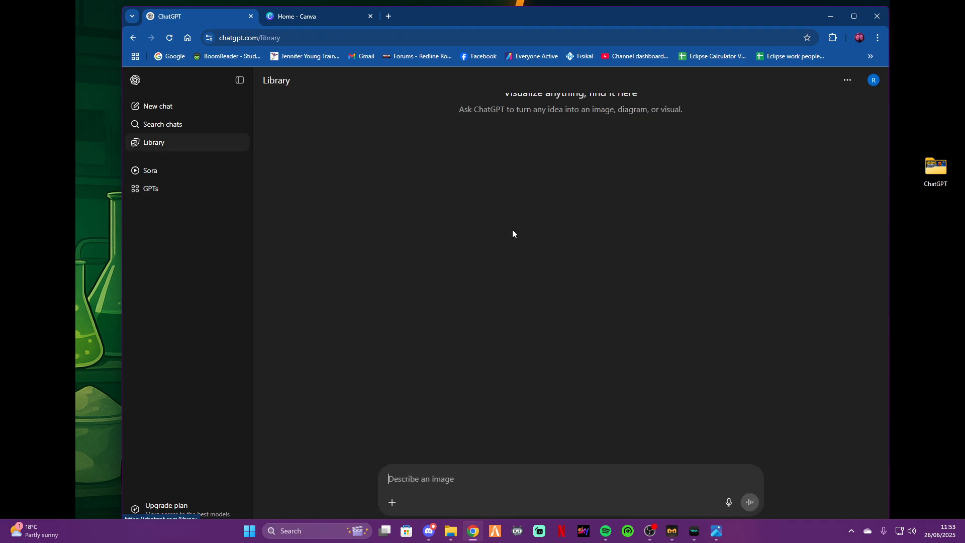
pyautogui.click(168, 38)
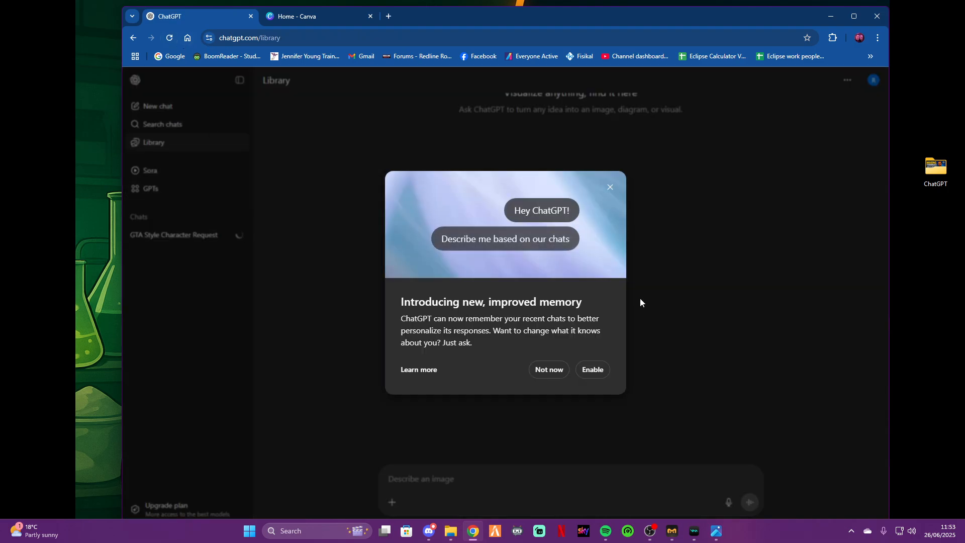
pyautogui.click(548, 369)
pyautogui.click(198, 237)
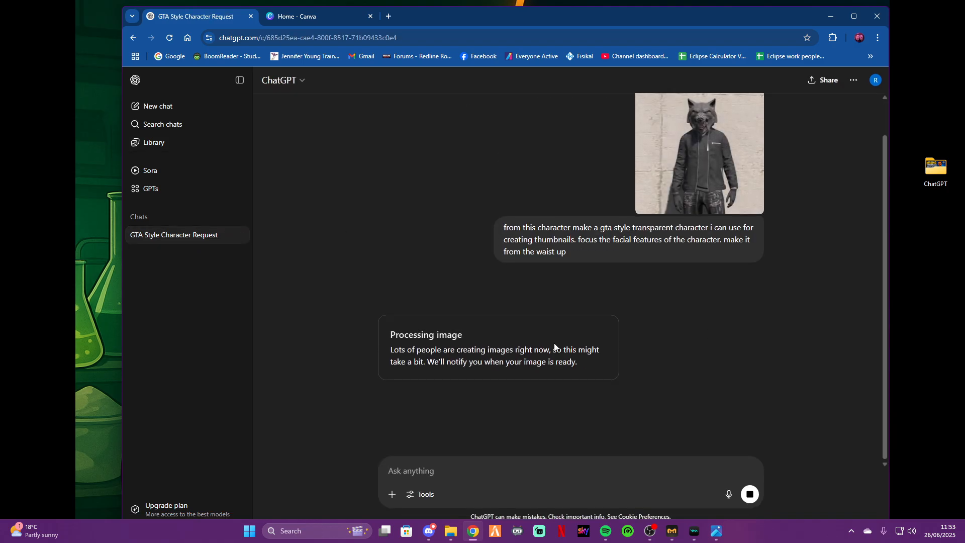
# Step: Switch back to File Explorer and look through the YT Thumbs thumbnails from the end up towards the middle of the folder
pyautogui.click(450, 531)
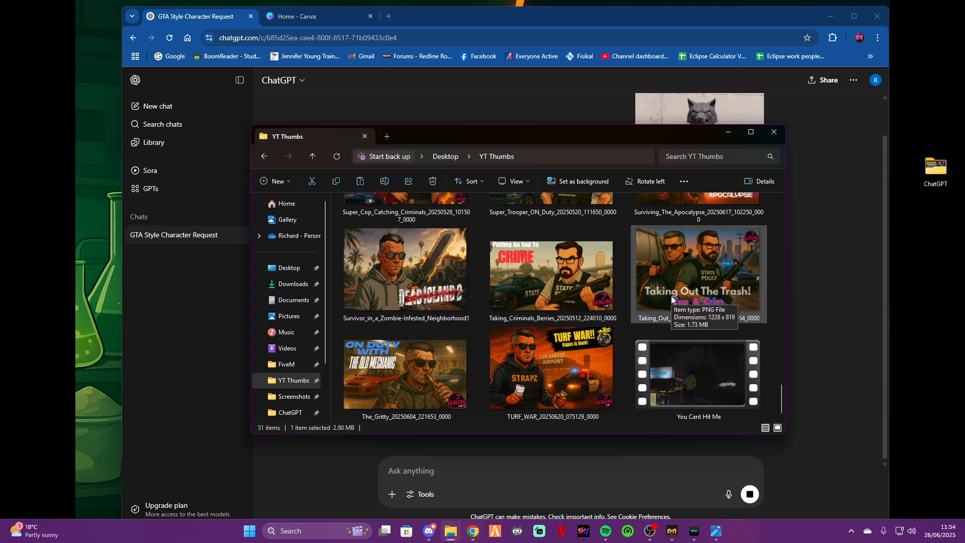
pyautogui.scroll(3, 712, 294)
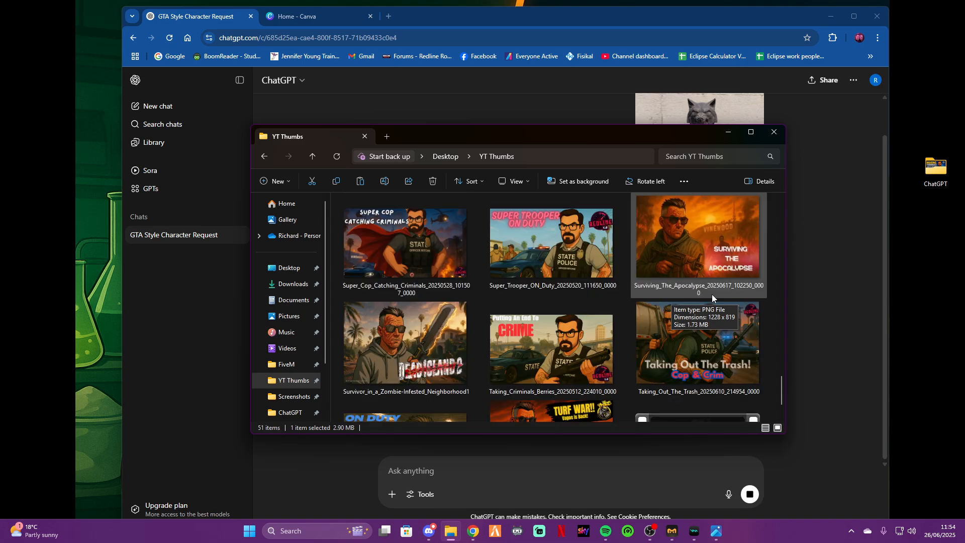
pyautogui.scroll(6, 722, 297)
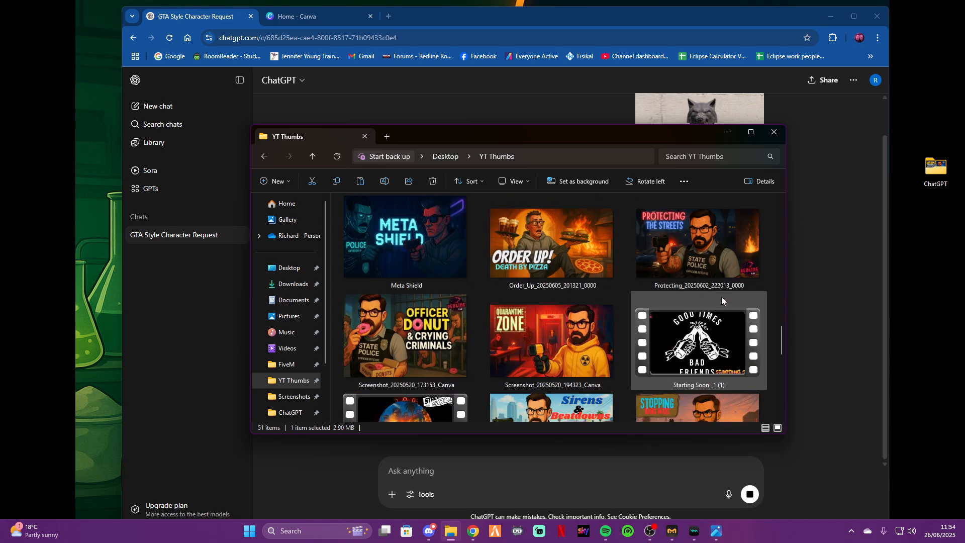
pyautogui.scroll(5, 665, 305)
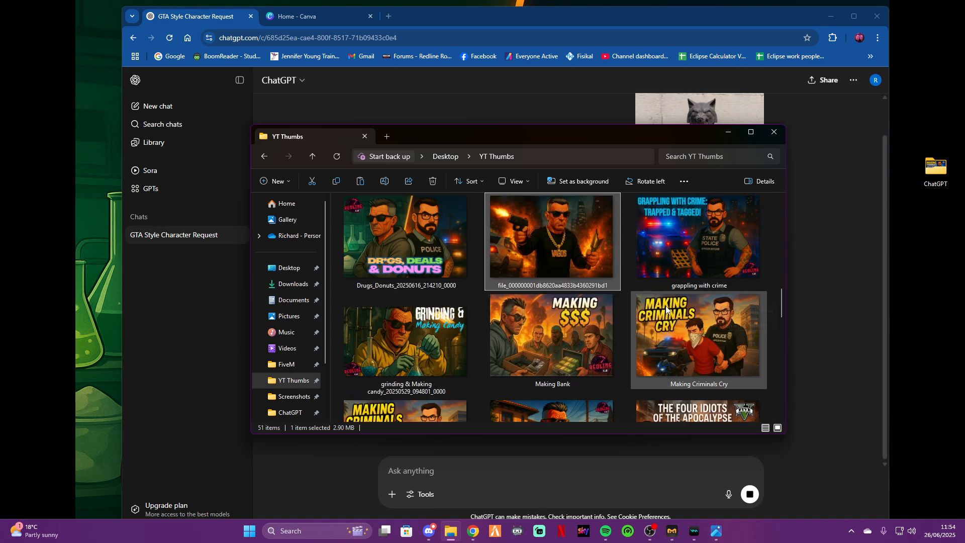
# Step: Switch to Canva, look over the recent designs, open the "CRIME, COPS & CHAOS" YouTube thumbnail and accept all cookies
pyautogui.click(316, 16)
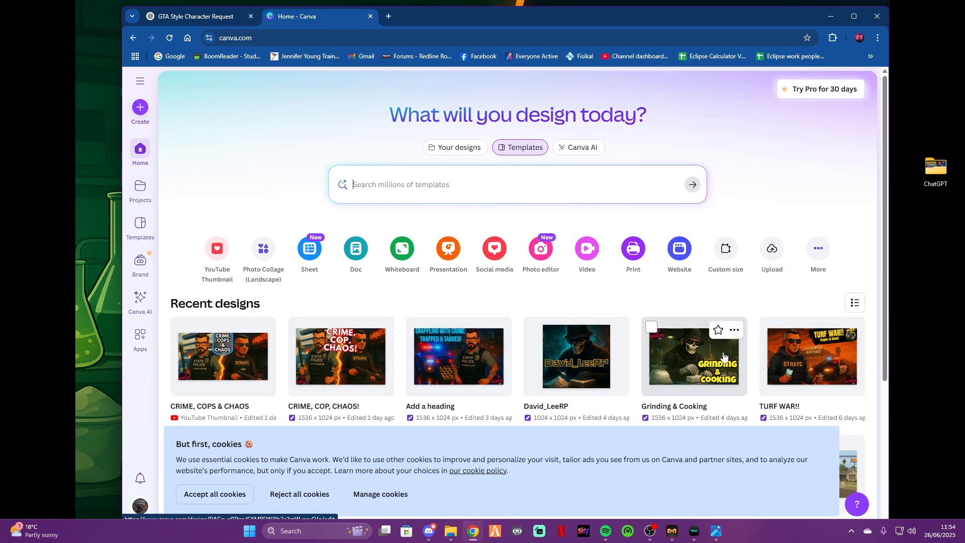
pyautogui.scroll(-2, 445, 354)
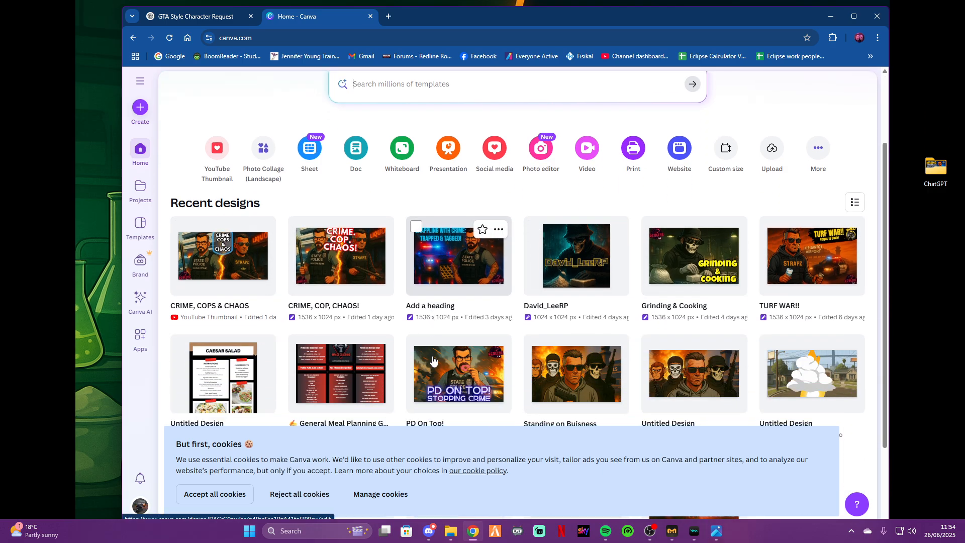
pyautogui.scroll(2, 433, 359)
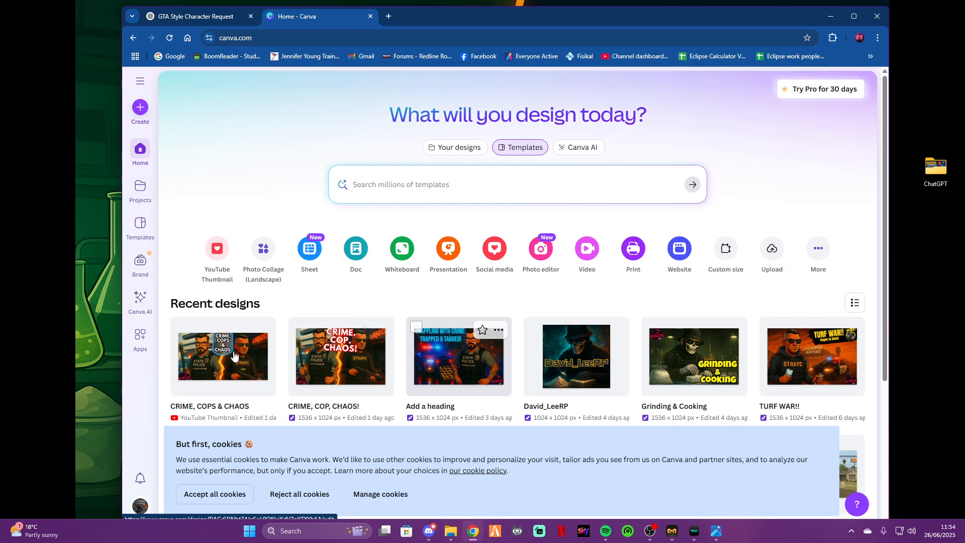
pyautogui.click(192, 372)
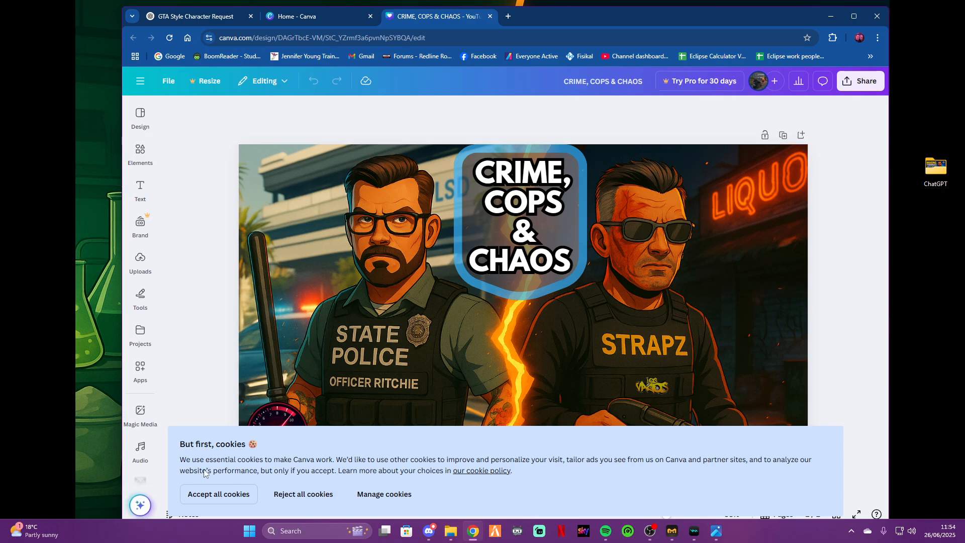
pyautogui.click(219, 494)
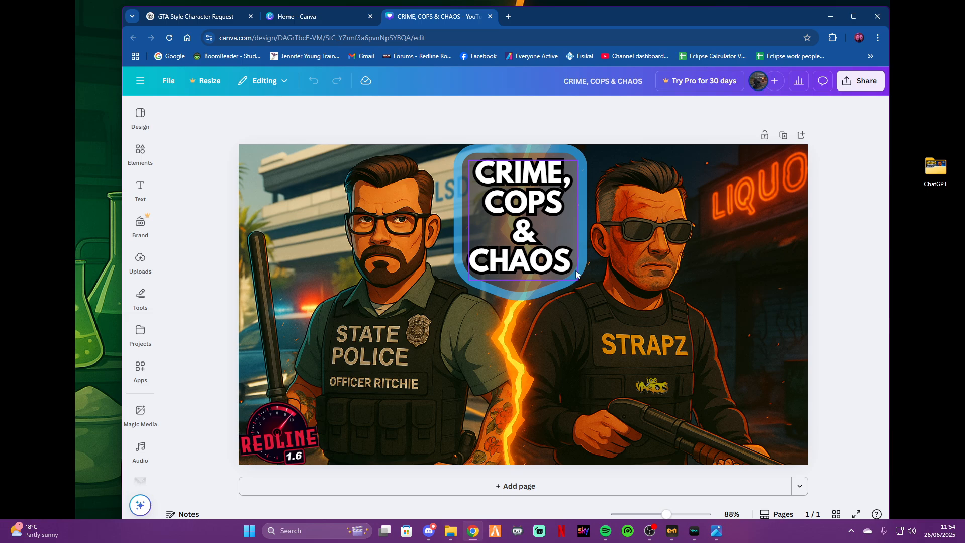
# Step: Return to the ChatGPT conversation, compare the generated wolf character with the original request and download the image
pyautogui.click(202, 18)
pyautogui.scroll(-4, 541, 383)
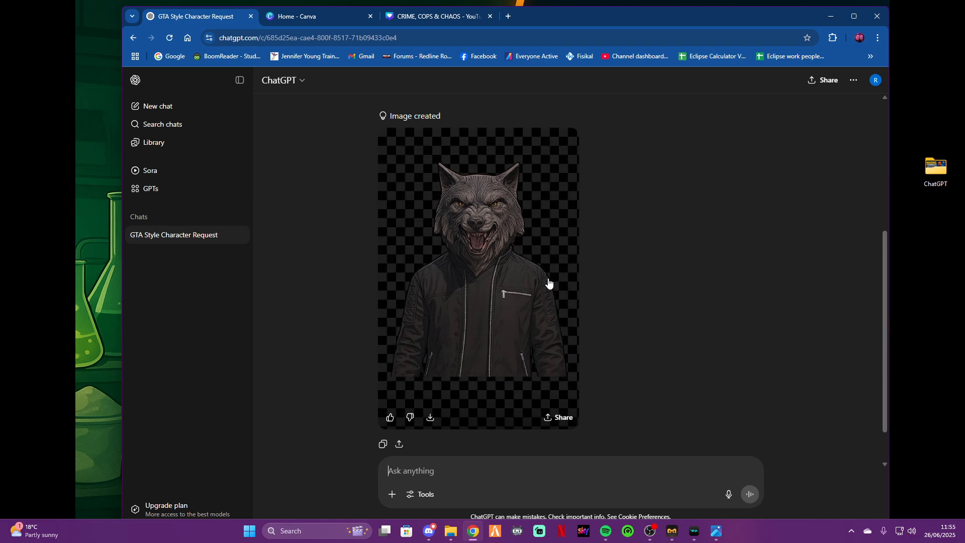
pyautogui.scroll(5, 579, 268)
pyautogui.scroll(-6, 621, 315)
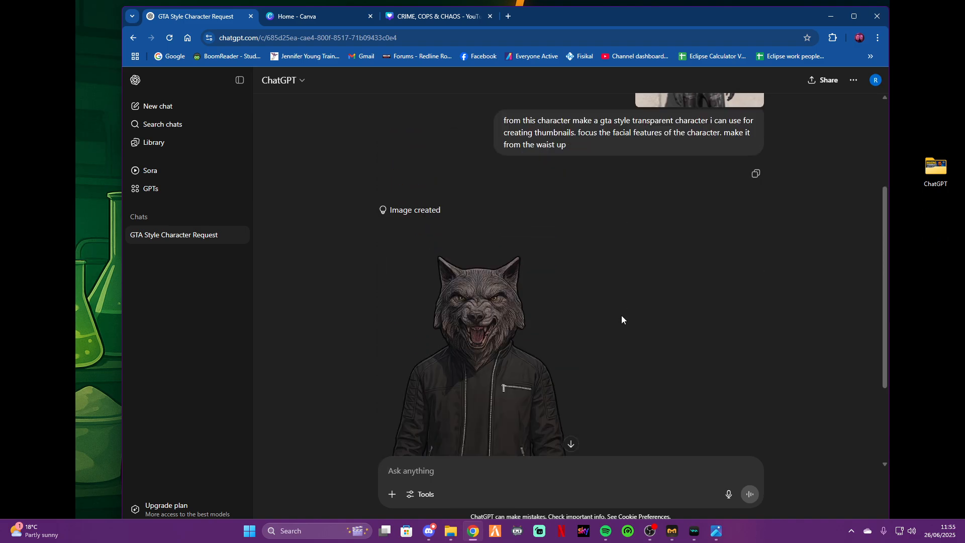
pyautogui.scroll(1, 562, 287)
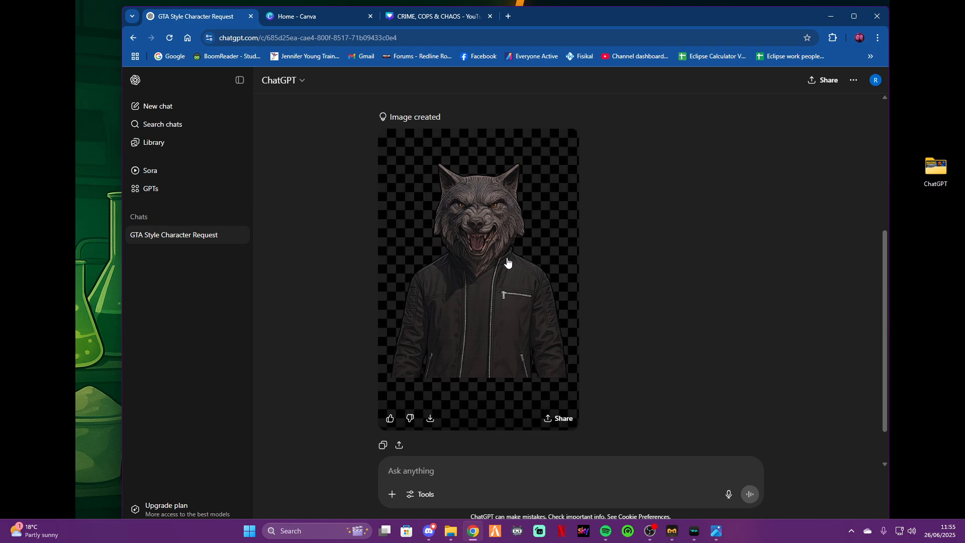
pyautogui.click(434, 422)
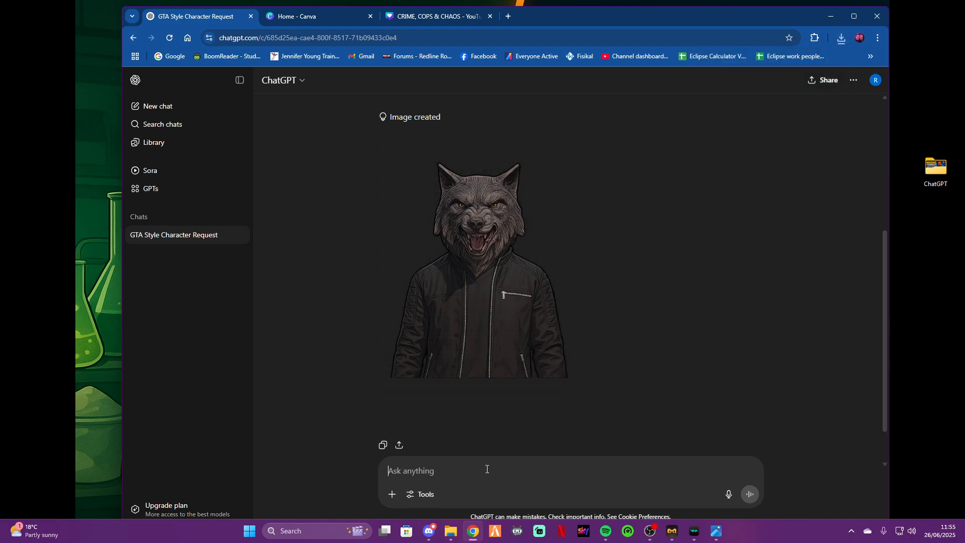
# Step: Begin a follow-up prompt asking for a GTA 5 thumbnail with this character at 16:9, with a strict request to keep the character exactly the same
pyautogui.write('now')
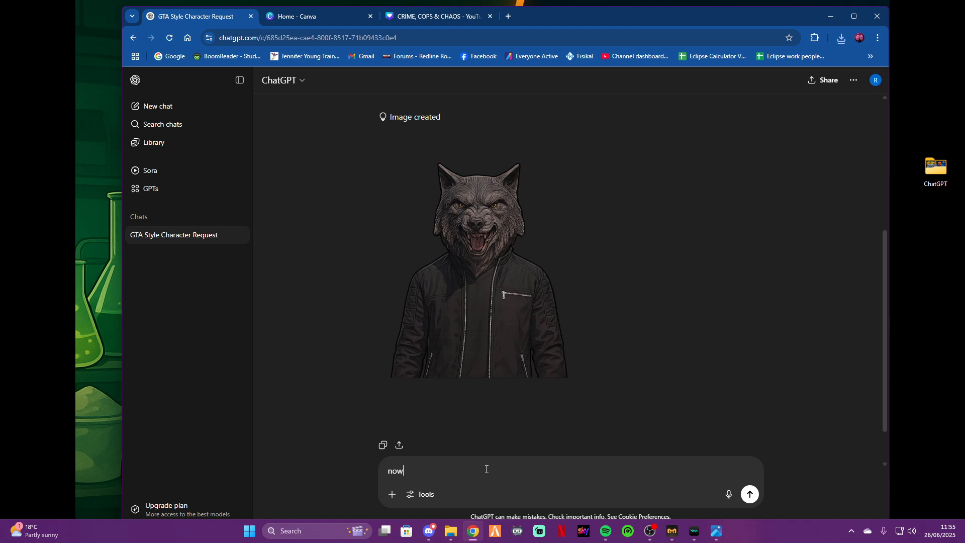
pyautogui.write('with this character make a GTA 5 thumbnai')
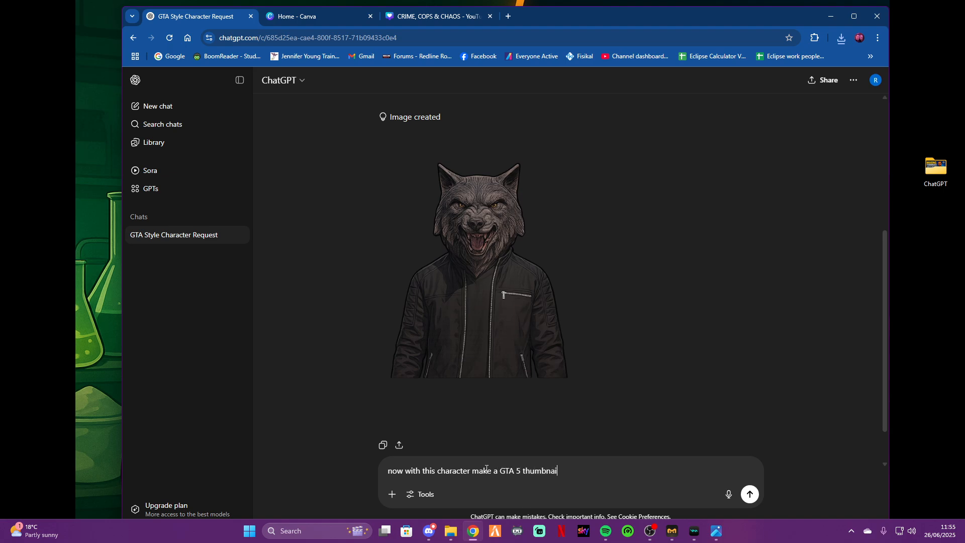
pyautogui.write('l at 16:9')
pyautogui.write('. Strict Request Keep Charac')
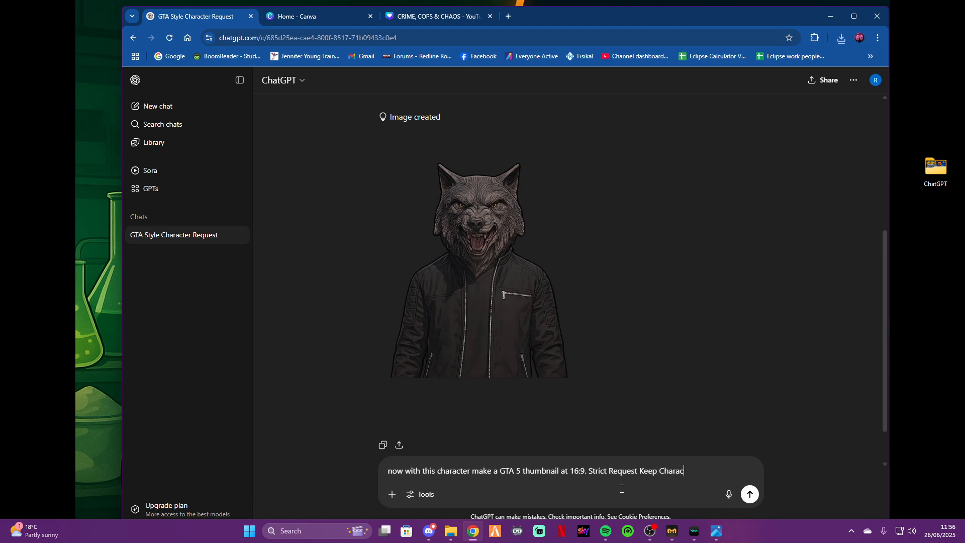
pyautogui.write('ter EXACTLTY teh same')
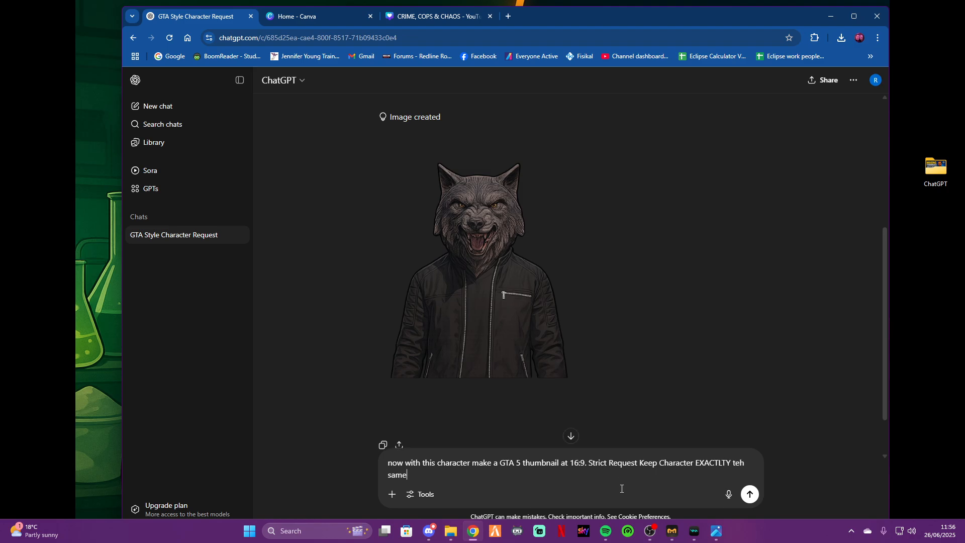
# Step: Extend the prompt with "in the scene pick an iconic area from GTA 5 and full it with action behind it. include"
pyautogui.write('. in the scene pick an iconic area from G')
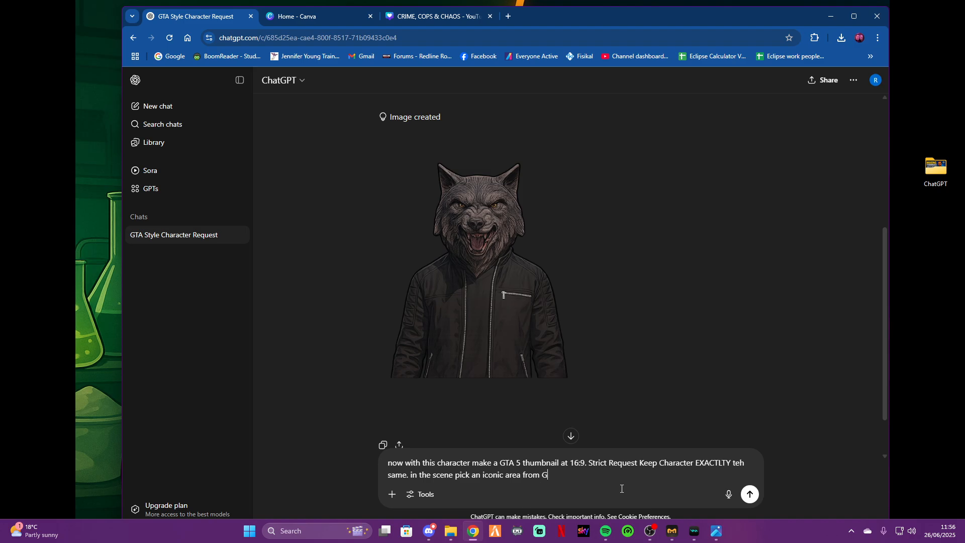
pyautogui.write('TA 5 and full it with')
pyautogui.write(' ction behi')
pyautogui.press('BackSpace')
pyautogui.press('BackSpace')
pyautogui.press('BackSpace')
pyautogui.press('BackSpace')
pyautogui.press('BackSpace')
pyautogui.press('BackSpace')
pyautogui.press('BackSpace')
pyautogui.press('BackSpace')
pyautogui.press('BackSpace')
pyautogui.press('BackSpace')
pyautogui.write('action behind it. include ')
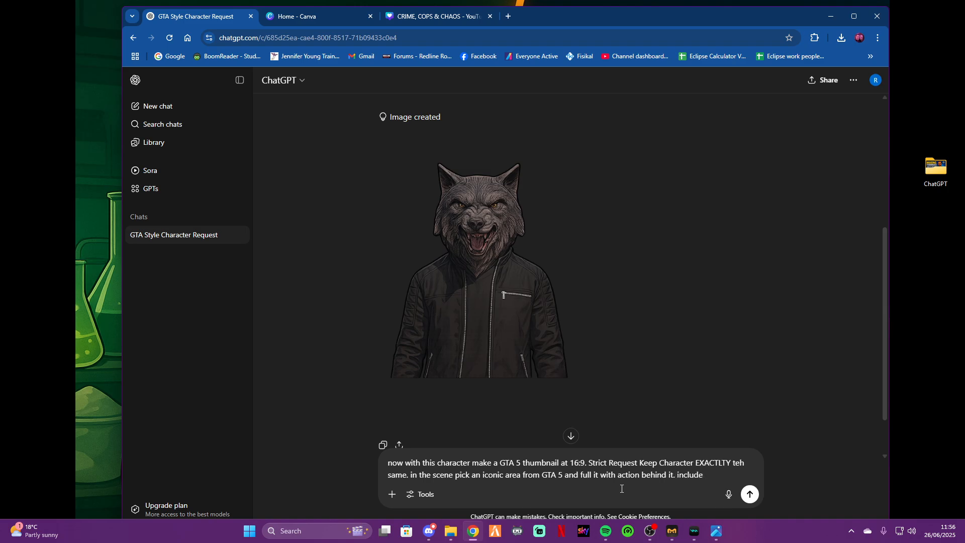
# Step: Finish the prompt with "dynamic foreground and background effects. do not include a thumbnail" and send it
pyautogui.write('dynamic foreg')
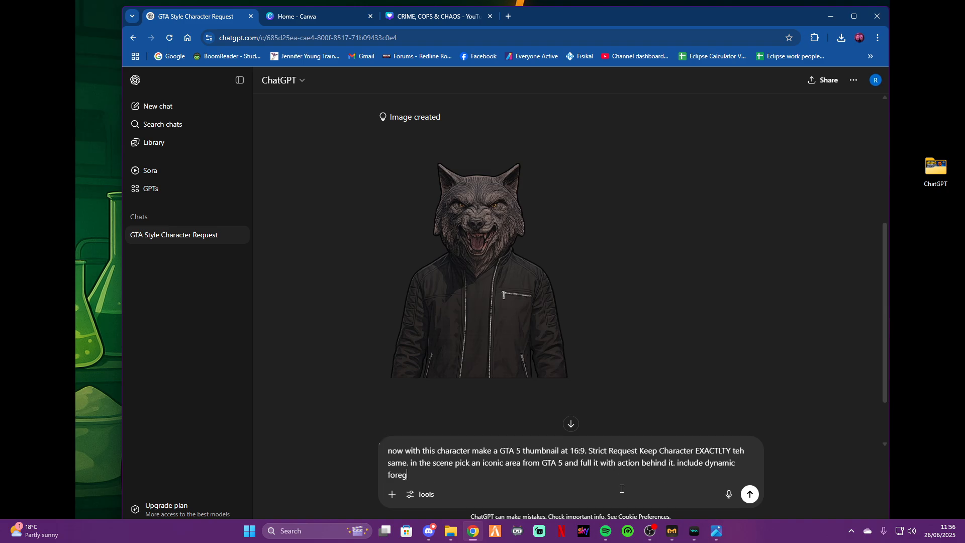
pyautogui.write('round and backgroiund effects. do')
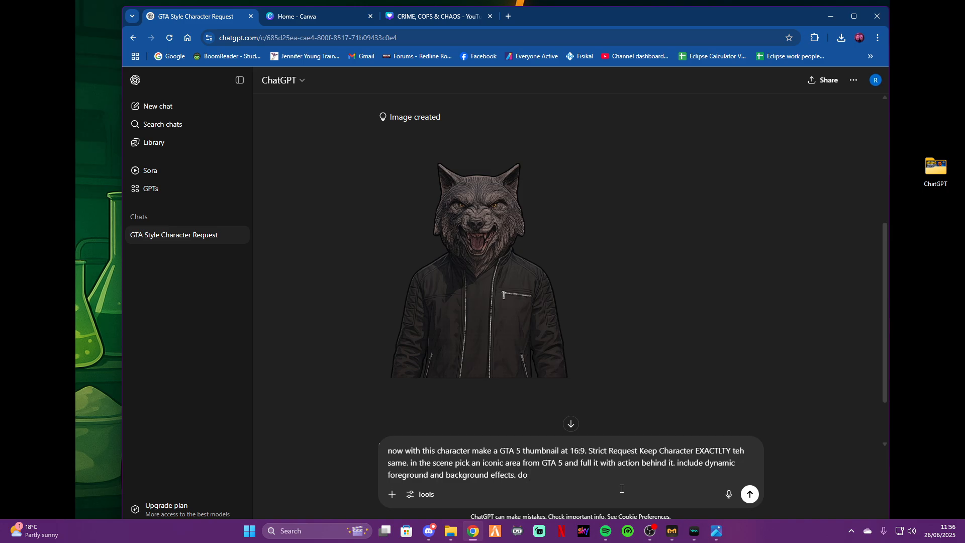
pyautogui.write(' not include a thumbnail')
pyautogui.click(749, 494)
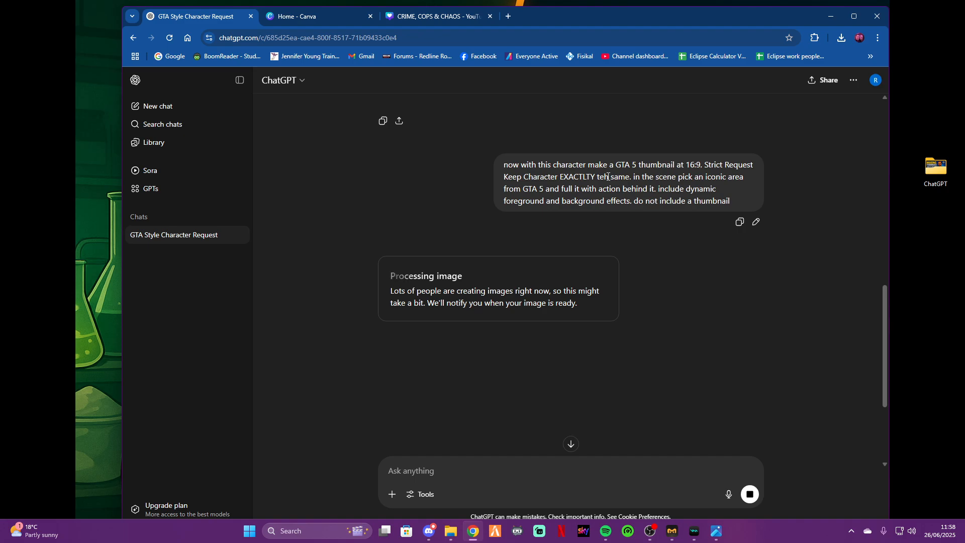
# Step: Look back at the generated wolf character and the pending thumbnail request in the chat, and switch to the Canva home page
pyautogui.scroll(6, 463, 324)
pyautogui.moveTo(467, 323)
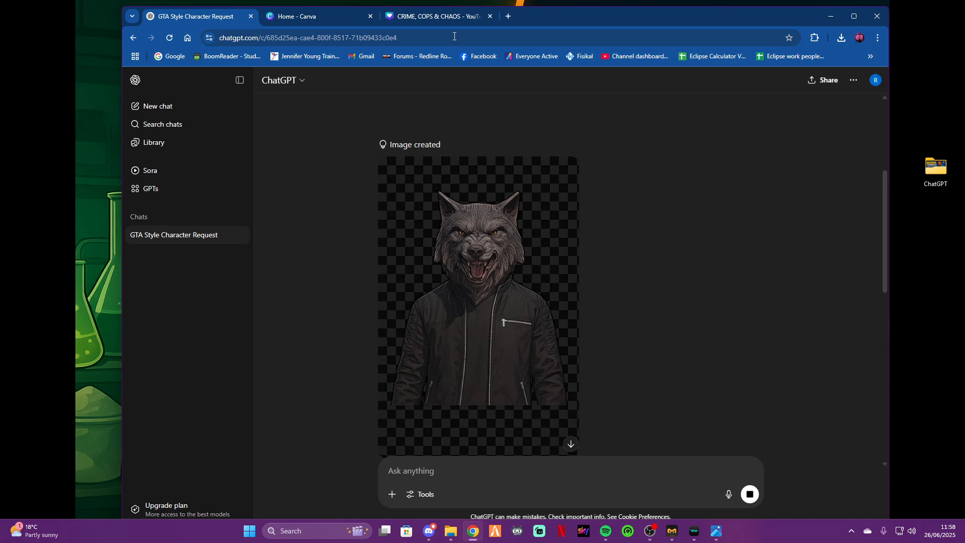
pyautogui.scroll(-6, 520, 285)
pyautogui.scroll(-3, 518, 281)
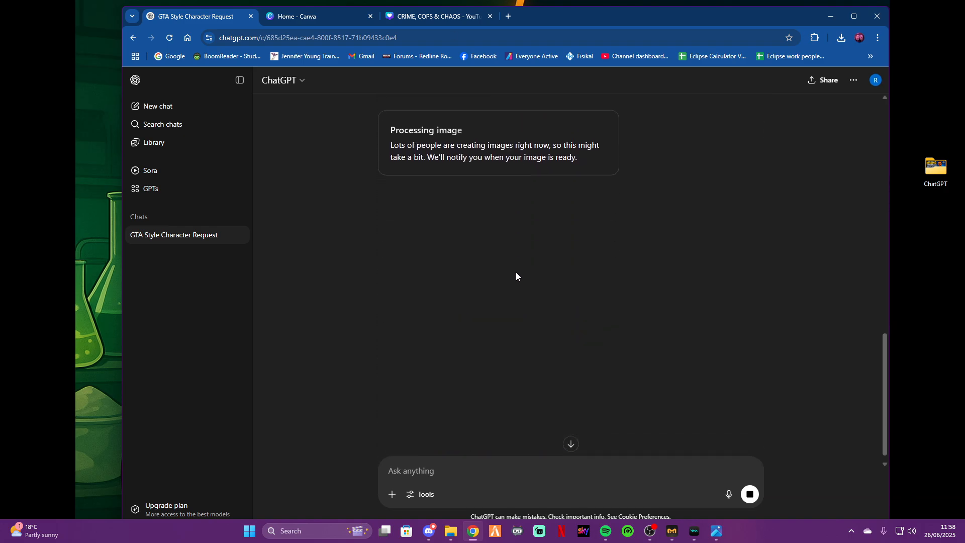
pyautogui.click(321, 17)
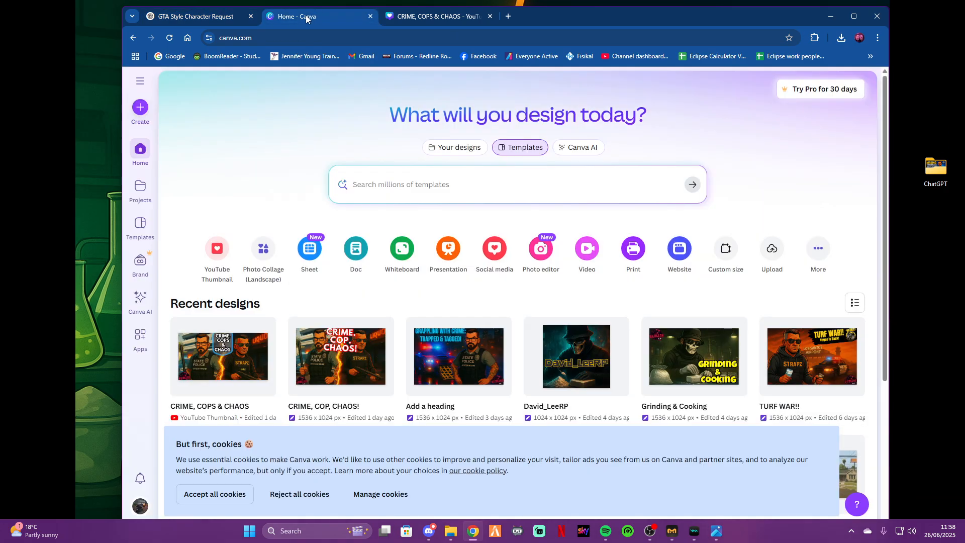
# Step: Move the downloaded wolf character image from the Downloads folder onto the desktop
pyautogui.click(432, 16)
pyautogui.click(201, 17)
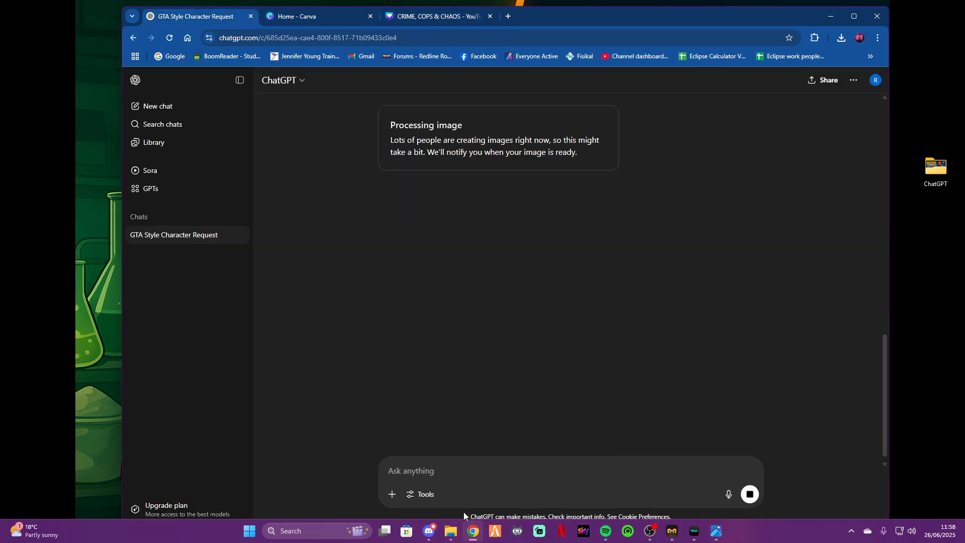
pyautogui.click(451, 531)
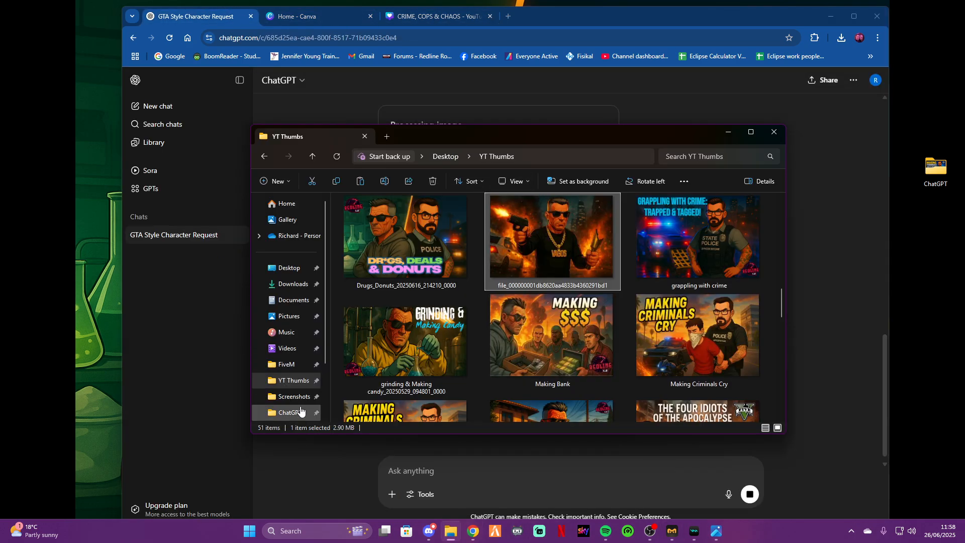
pyautogui.click(301, 413)
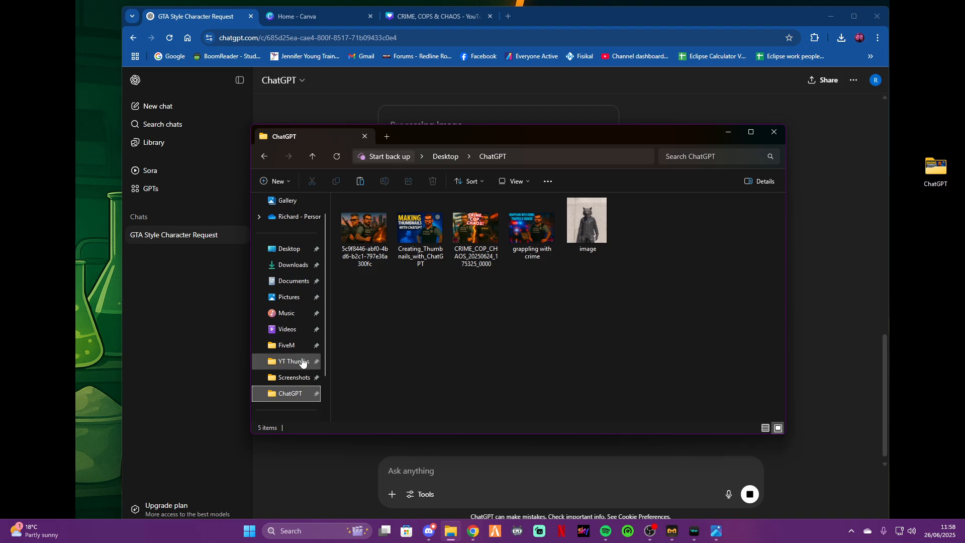
pyautogui.click(291, 265)
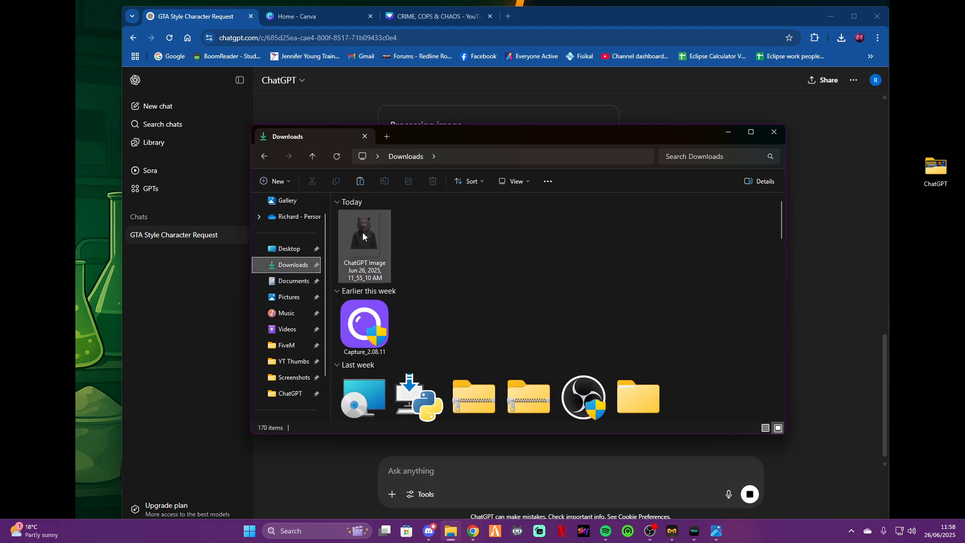
pyautogui.moveTo(365, 234); pyautogui.dragTo(55, 221)
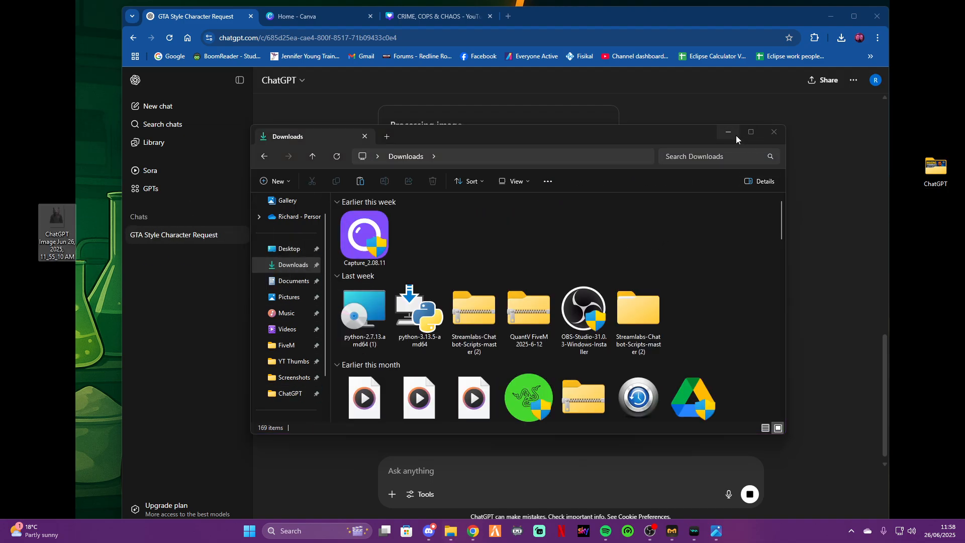
# Step: Close the Downloads window, open the desktop's ChatGPT folder, and move the wolf character image into it
pyautogui.click(774, 131)
pyautogui.click(931, 176)
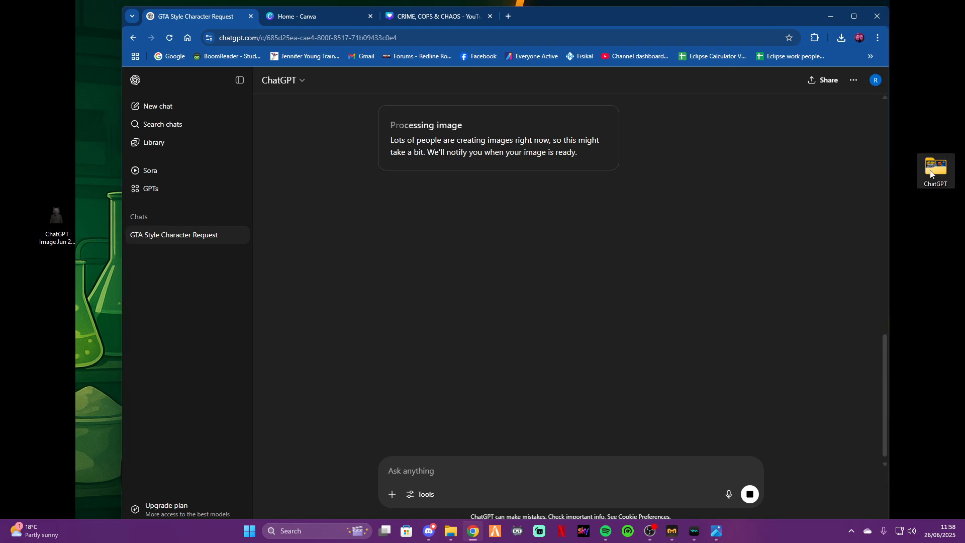
pyautogui.click(23, 176)
pyautogui.moveTo(50, 221); pyautogui.dragTo(668, 397)
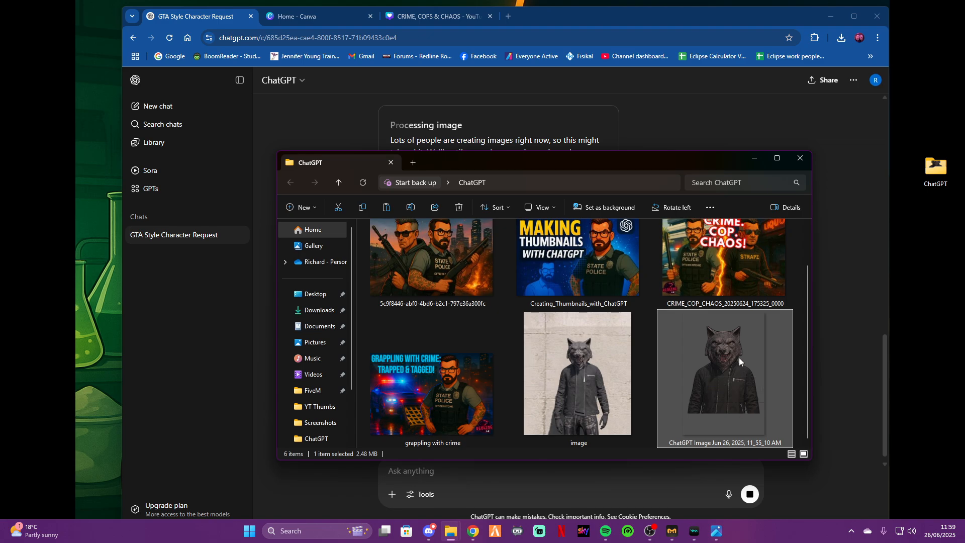
# Step: View the two-character thumbnail image in the ChatGPT folder, then put away the image and the open folder windows
pyautogui.scroll(1, 465, 304)
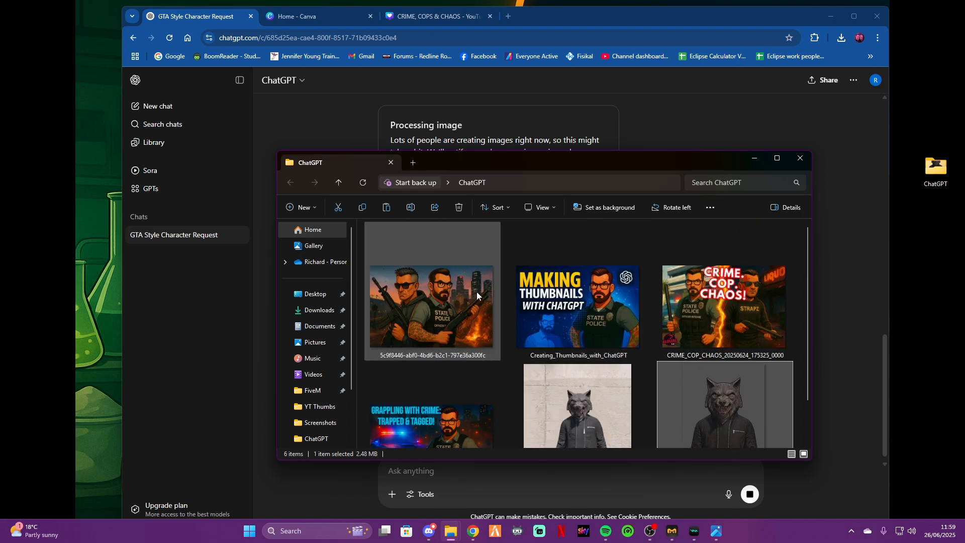
pyautogui.doubleClick(477, 295)
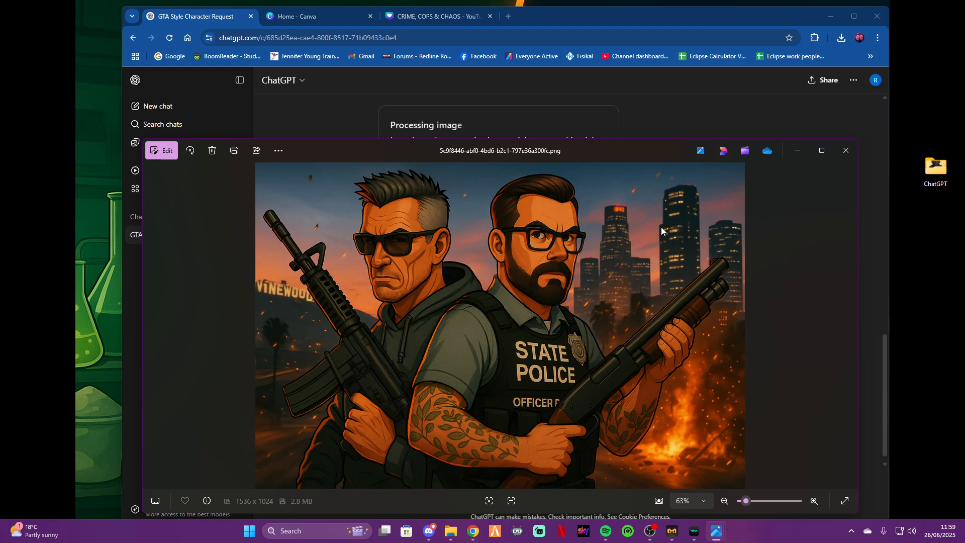
pyautogui.click(796, 152)
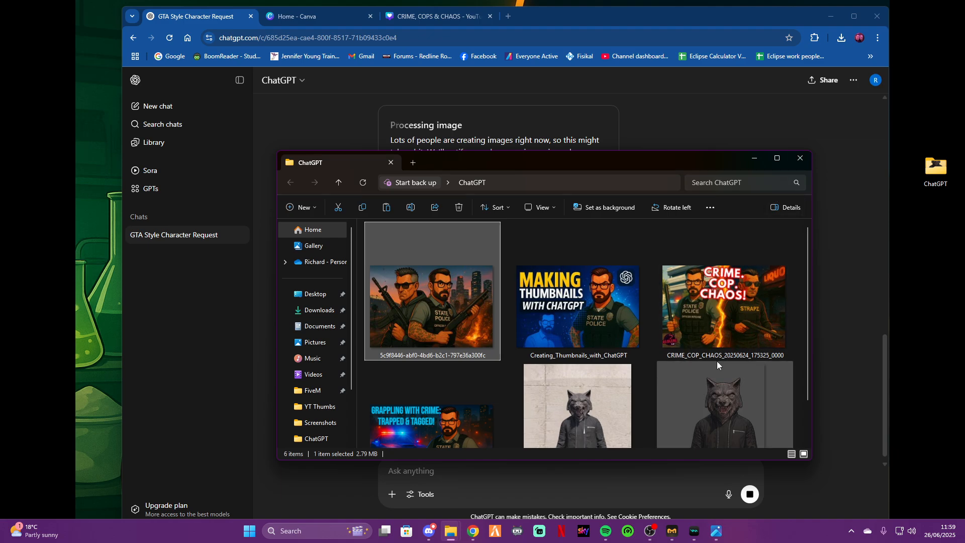
pyautogui.click(756, 158)
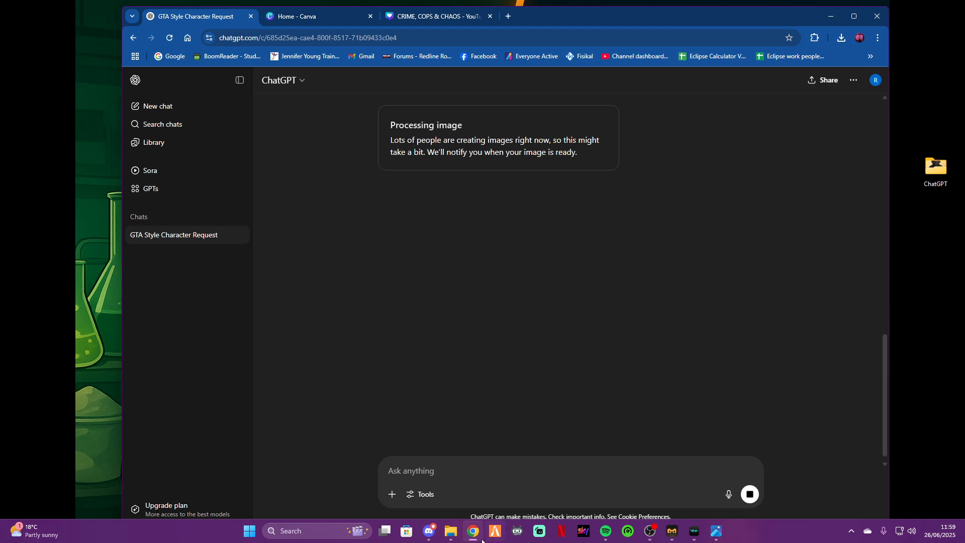
pyautogui.moveTo(447, 537)
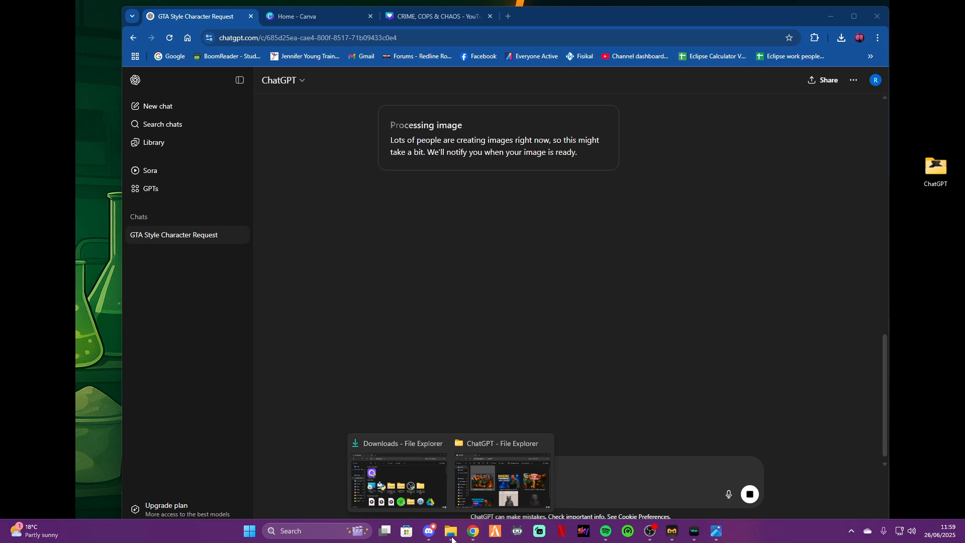
pyautogui.moveTo(429, 465)
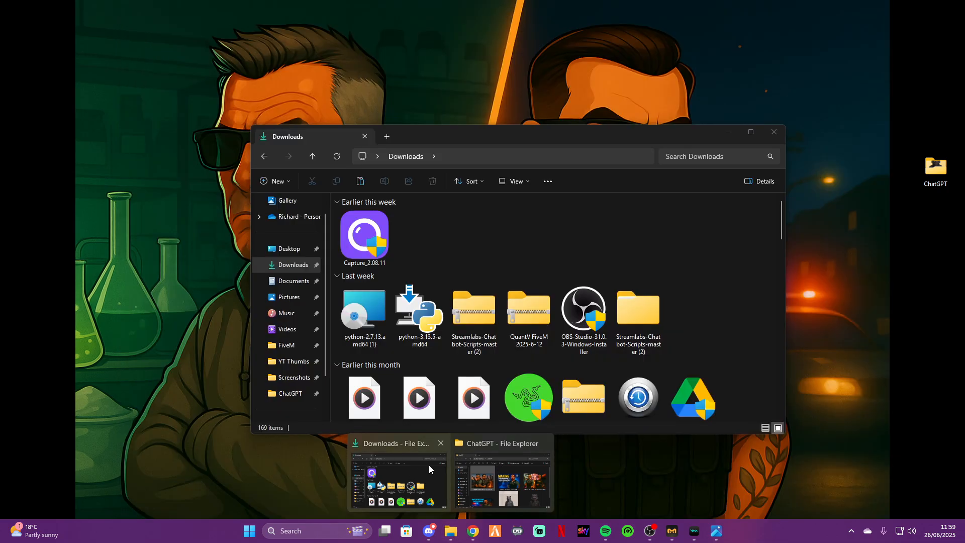
pyautogui.click(441, 444)
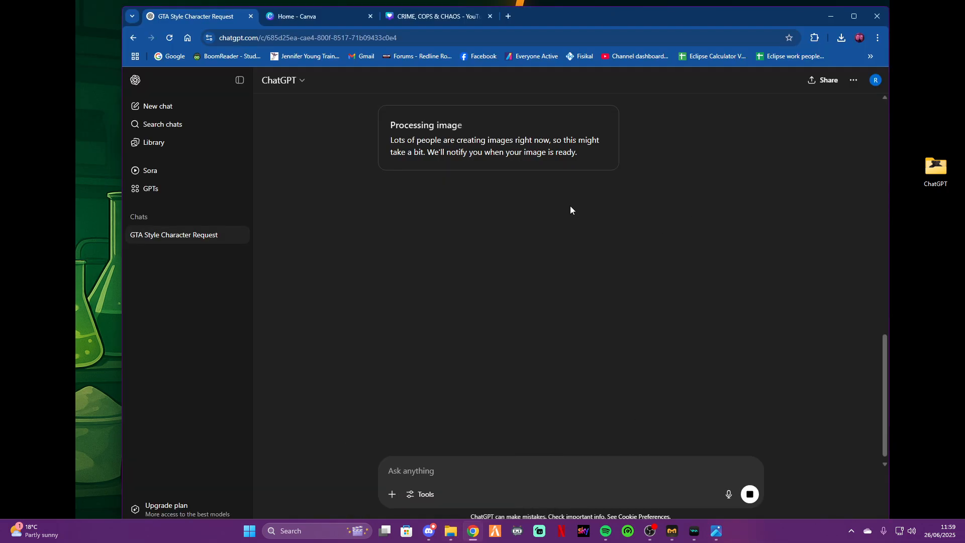
# Step: Create a blank YouTube Thumbnail design in Canva and look over its Brand, Elements, Audio and Magic Media tools
pyautogui.click(326, 14)
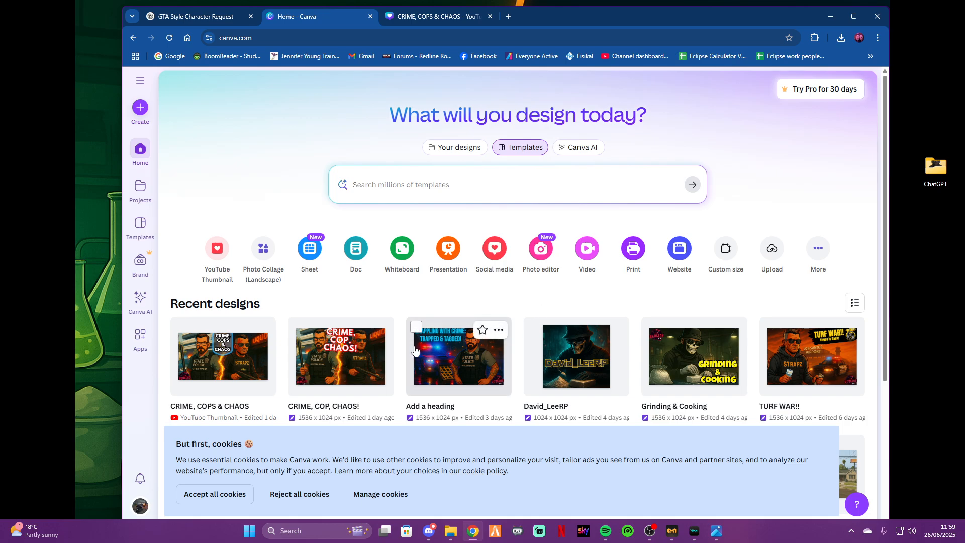
pyautogui.click(225, 248)
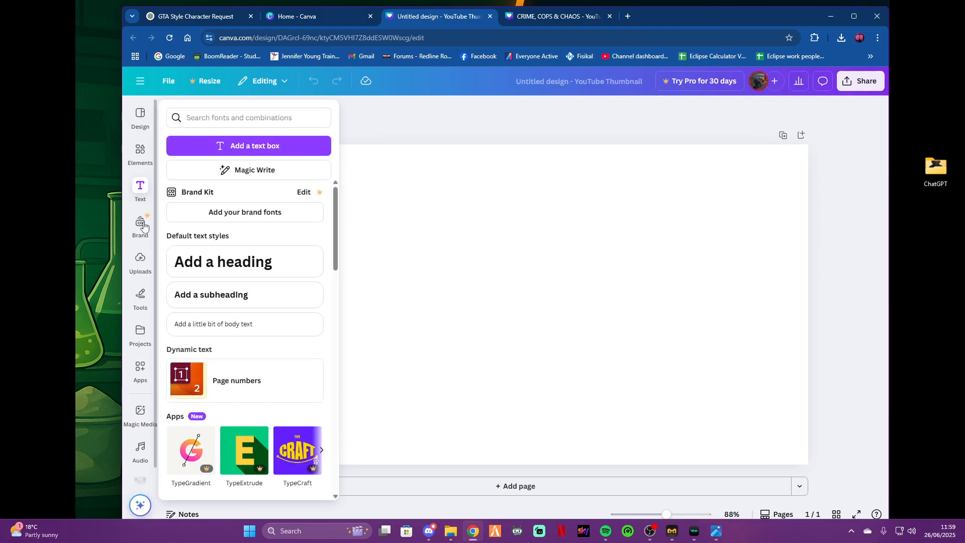
pyautogui.moveTo(143, 224)
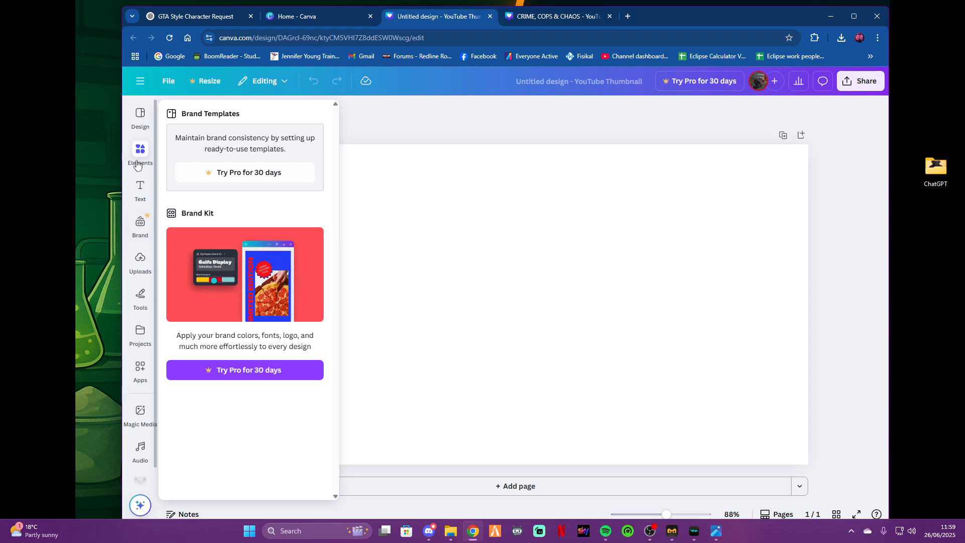
pyautogui.moveTo(136, 159)
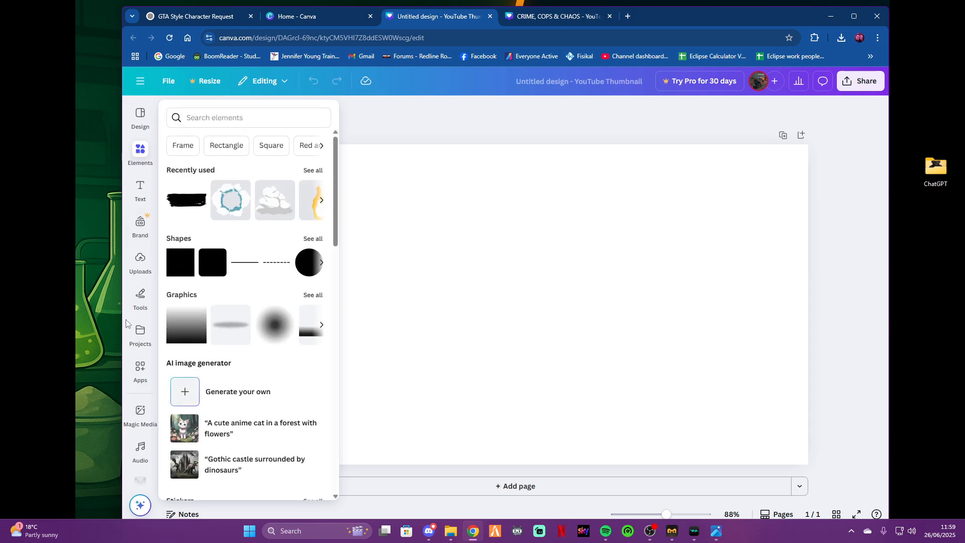
pyautogui.moveTo(140, 353)
pyautogui.click(140, 413)
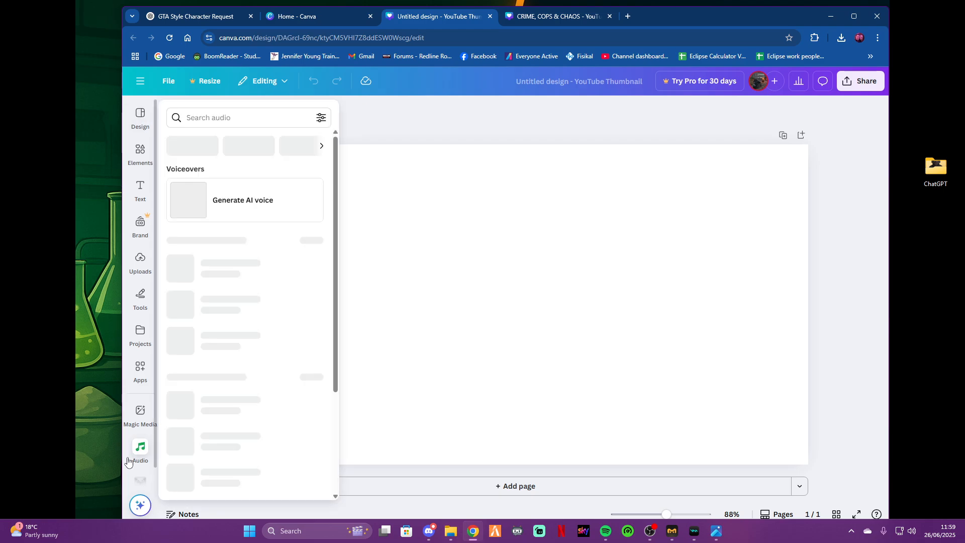
pyautogui.scroll(-1, 151, 400)
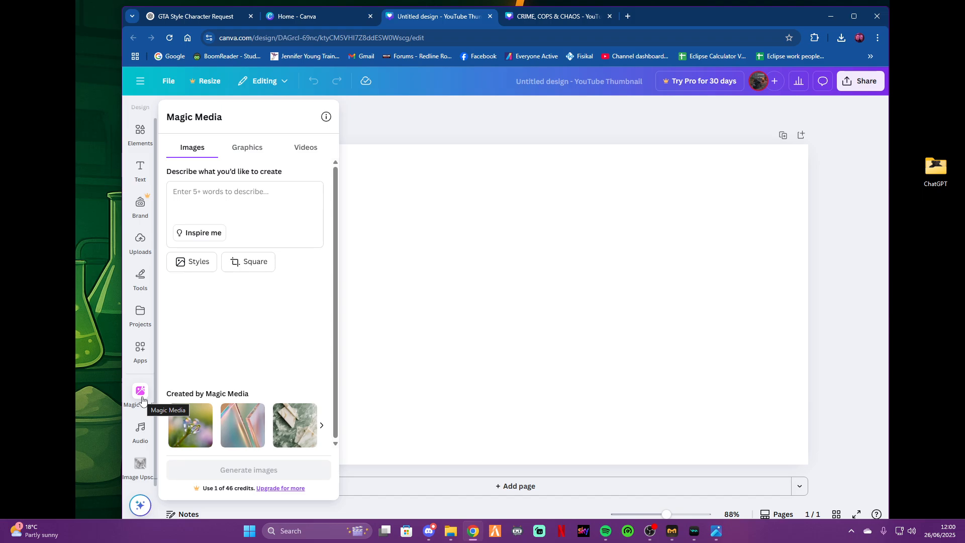
pyautogui.click(142, 397)
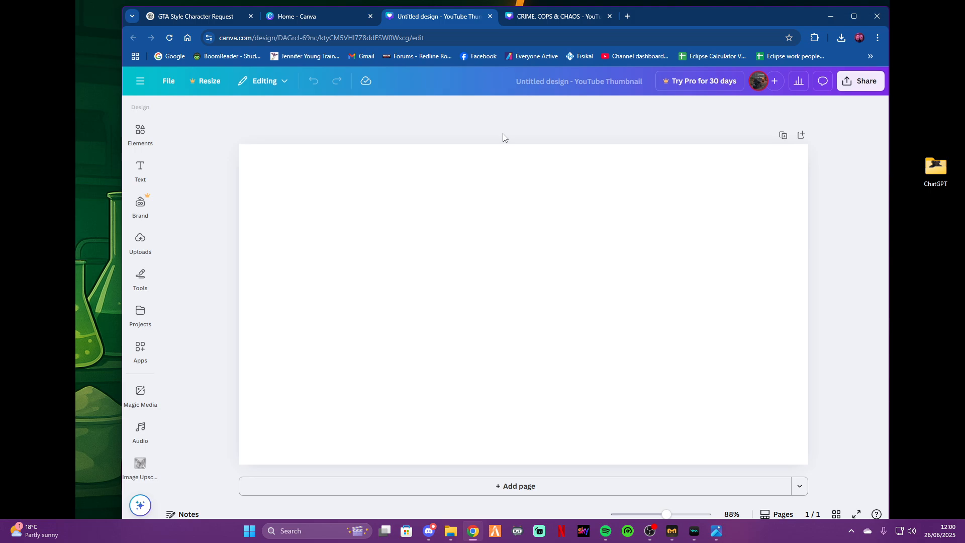
# Step: Try to add the orange "PAINT" font combination from the full text style list, then dismiss the upgrade offer and clear the search
pyautogui.click(140, 169)
pyautogui.scroll(-5, 282, 363)
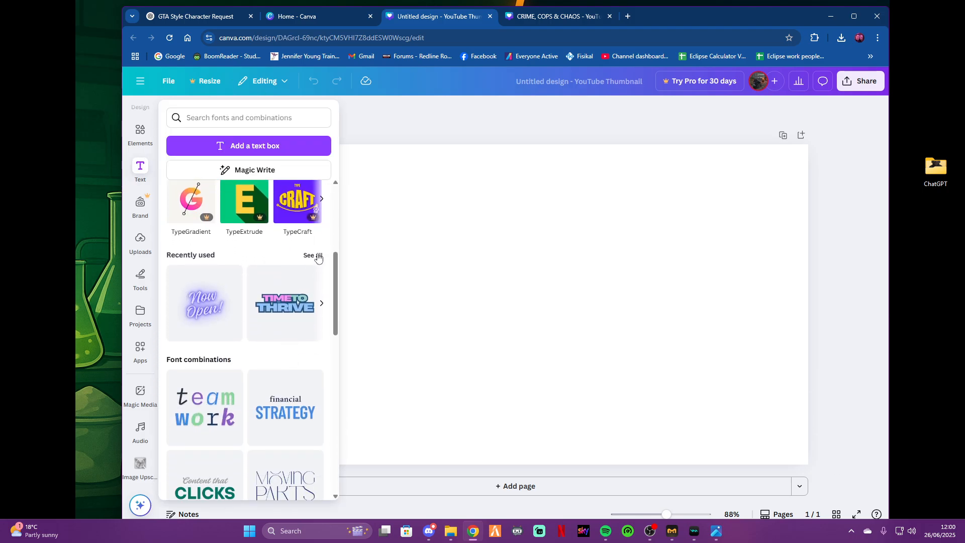
pyautogui.click(315, 255)
pyautogui.scroll(5, 235, 231)
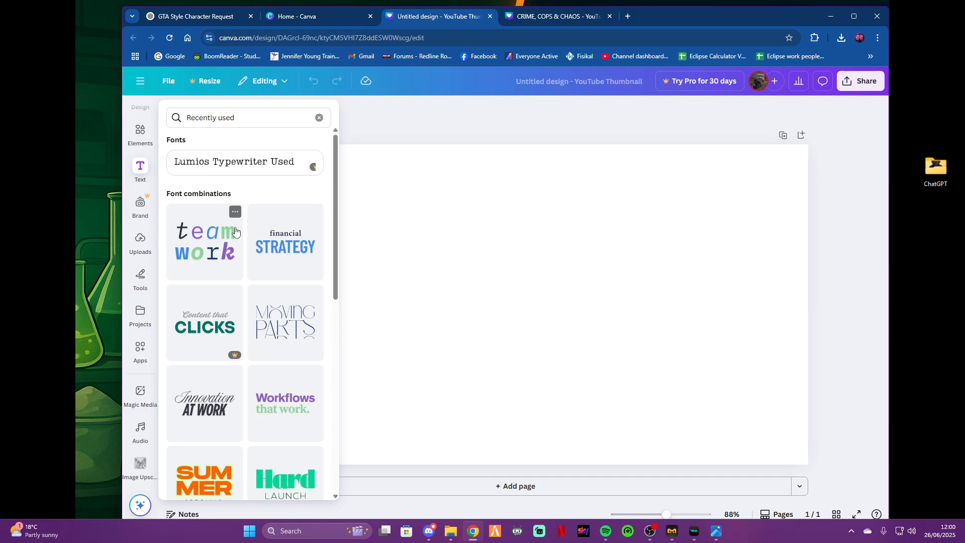
pyautogui.scroll(-5, 252, 263)
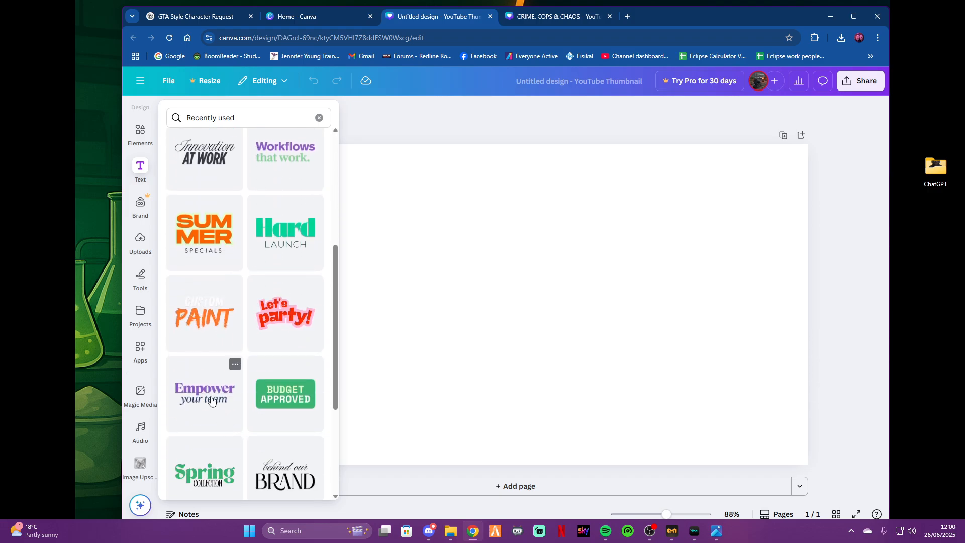
pyautogui.click(186, 313)
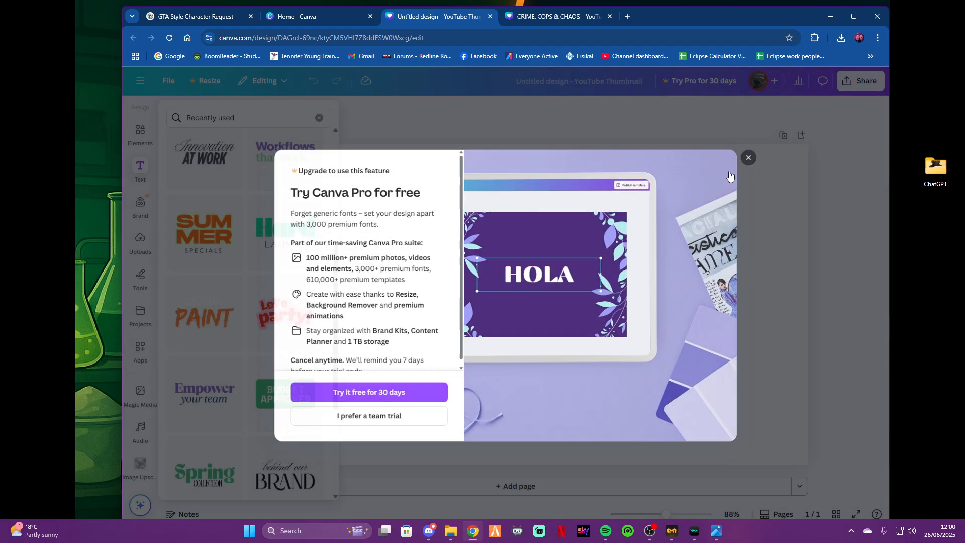
pyautogui.click(753, 154)
pyautogui.scroll(5, 241, 251)
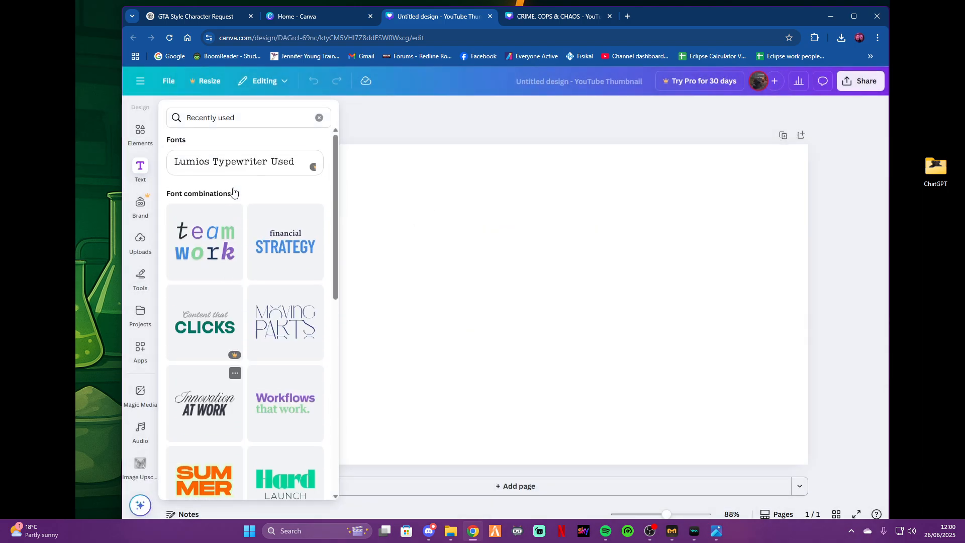
pyautogui.click(319, 118)
# Step: Add the recently used neon "Now Open!" text style to the page and replace its wording with "GTA Chaos"
pyautogui.scroll(-6, 258, 330)
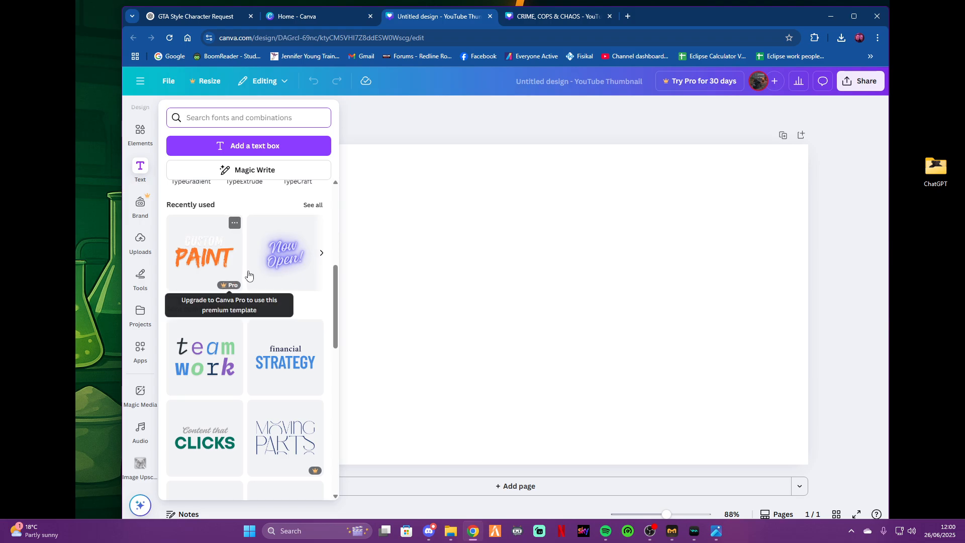
pyautogui.click(285, 253)
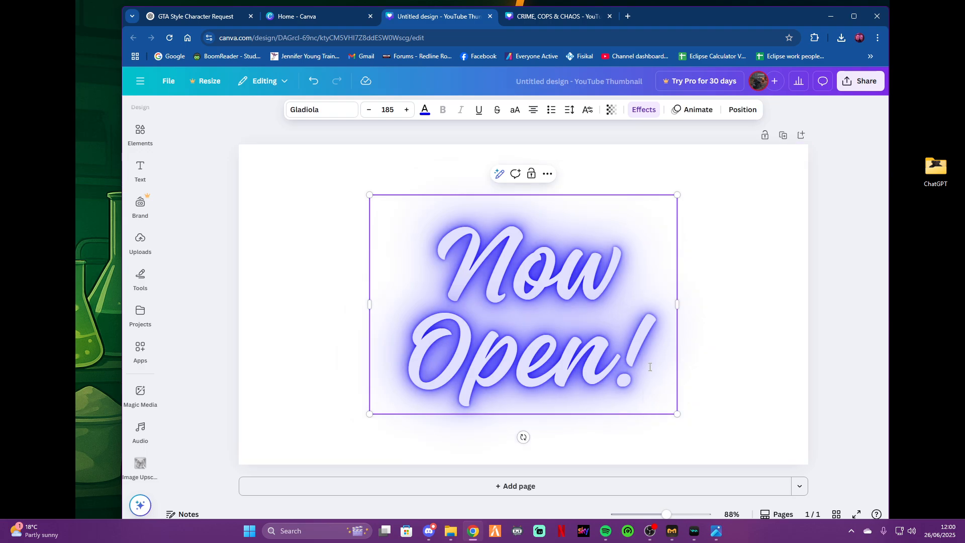
pyautogui.moveTo(650, 367); pyautogui.dragTo(381, 227)
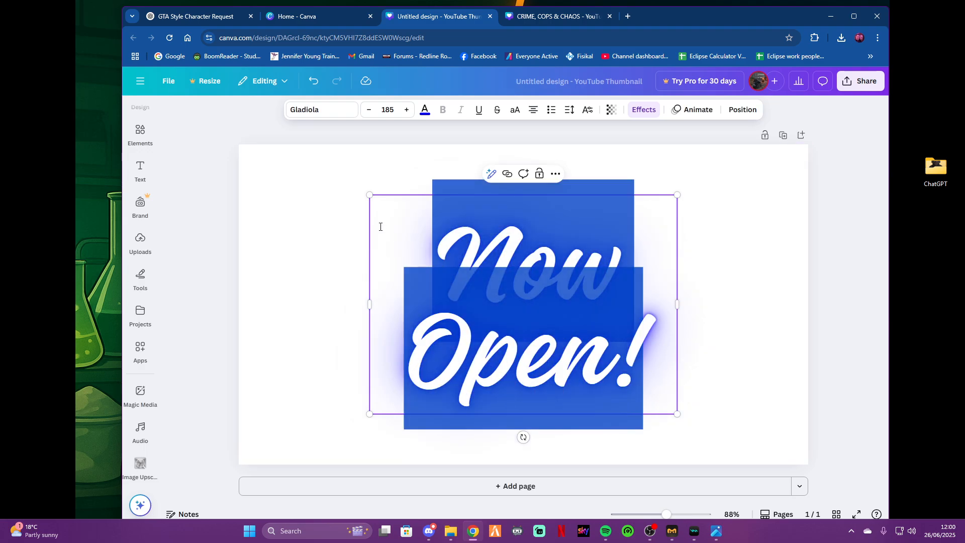
pyautogui.write('GTA')
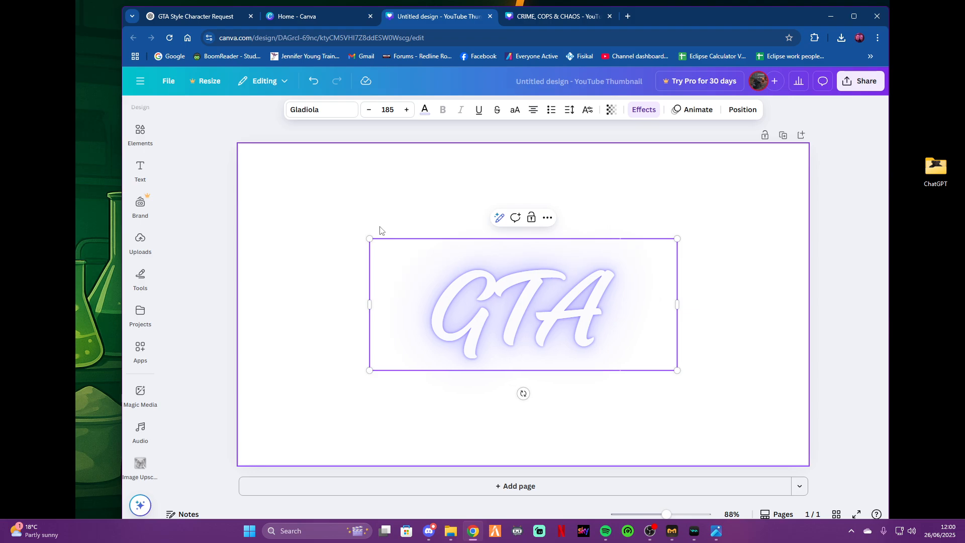
pyautogui.write(' Chaos')
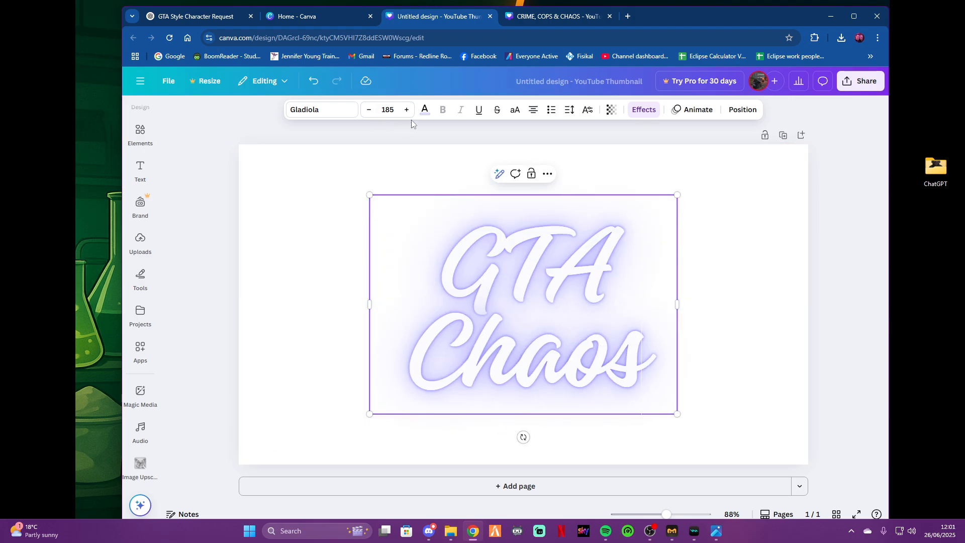
# Step: Recolour all of the "GTA Chaos" text to the default solid red
pyautogui.click(424, 109)
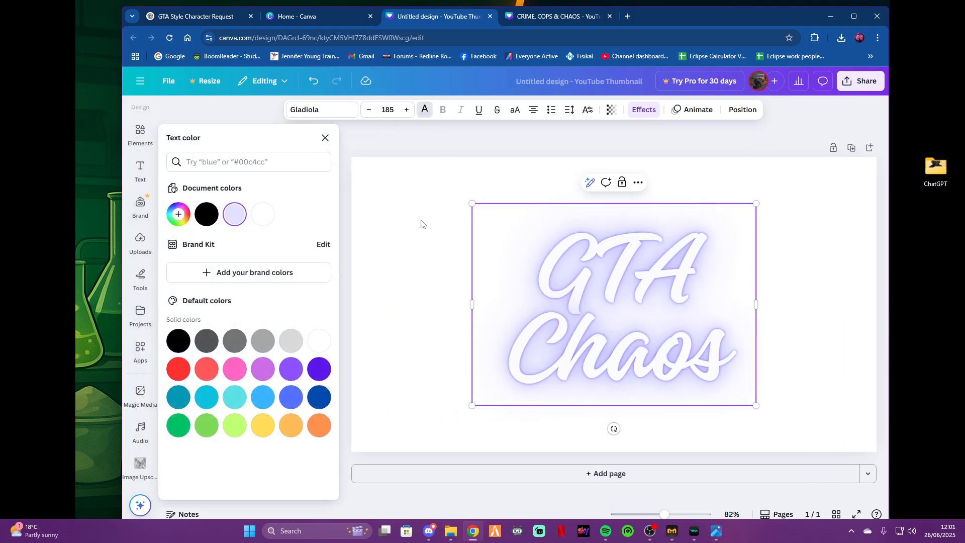
pyautogui.click(179, 377)
pyautogui.click(206, 369)
pyautogui.click(234, 215)
pyautogui.tripleClick(563, 254)
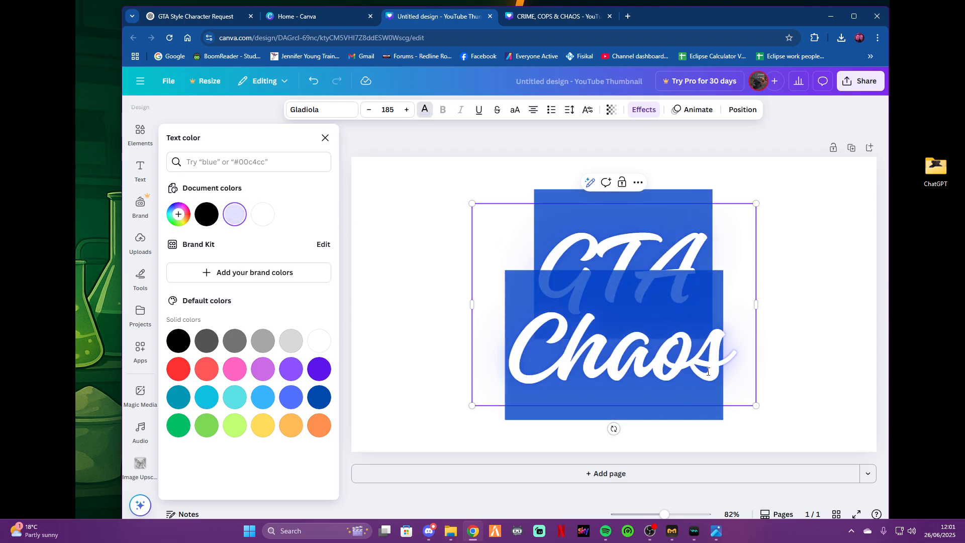
pyautogui.click(179, 369)
pyautogui.click(691, 304)
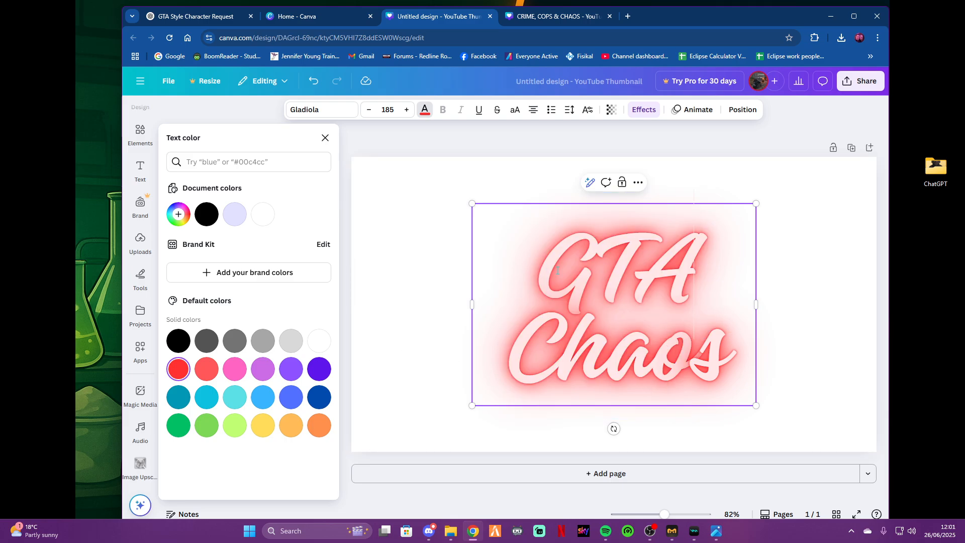
# Step: Try the Outline and Neon text effects on the "GTA Chaos" text
pyautogui.click(657, 108)
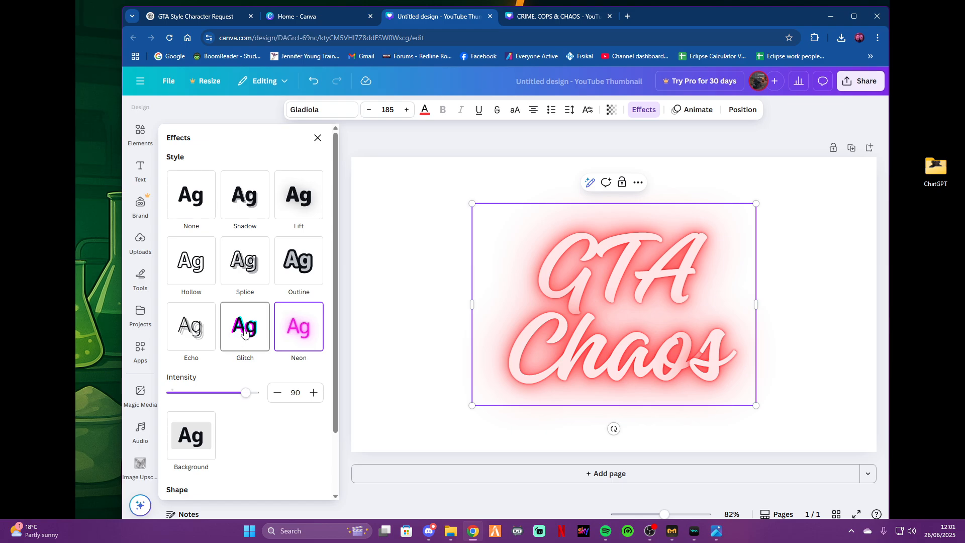
pyautogui.click(283, 272)
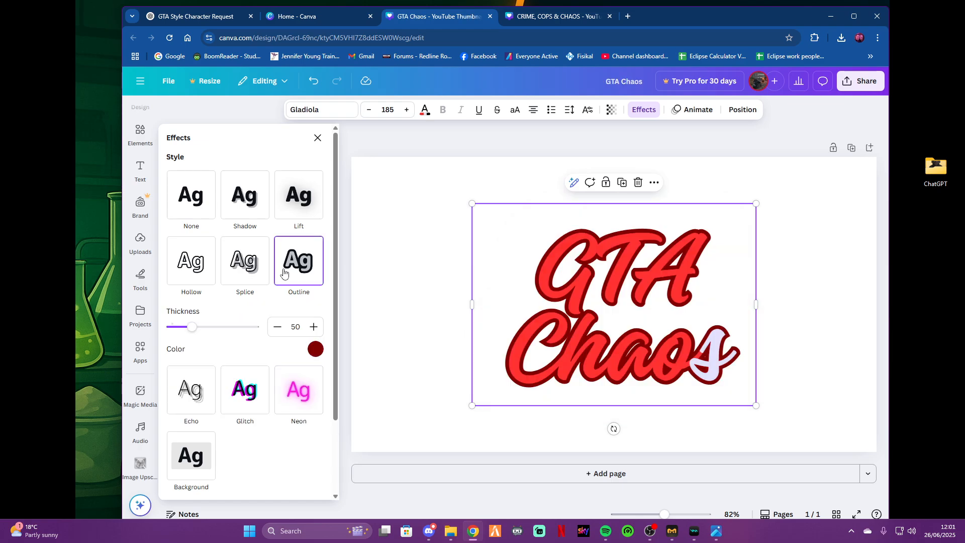
pyautogui.click(297, 405)
# Step: Apply the Shadow effect to the "GTA Chaos" text with offset 70, blur 75 and transparency 19
pyautogui.click(245, 199)
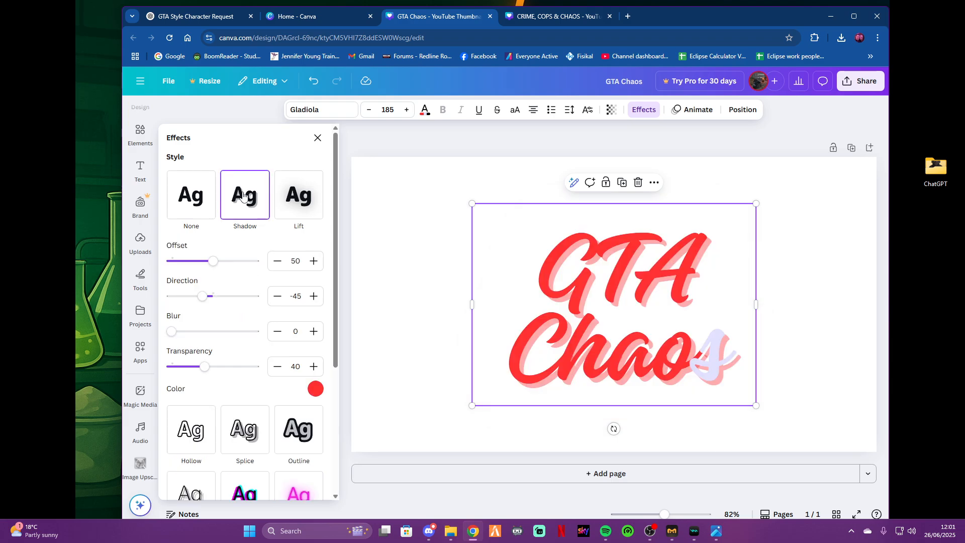
pyautogui.moveTo(213, 261)
pyautogui.mouseDown()
pyautogui.moveTo(254, 267)
pyautogui.moveTo(229, 260)
pyautogui.mouseUp()
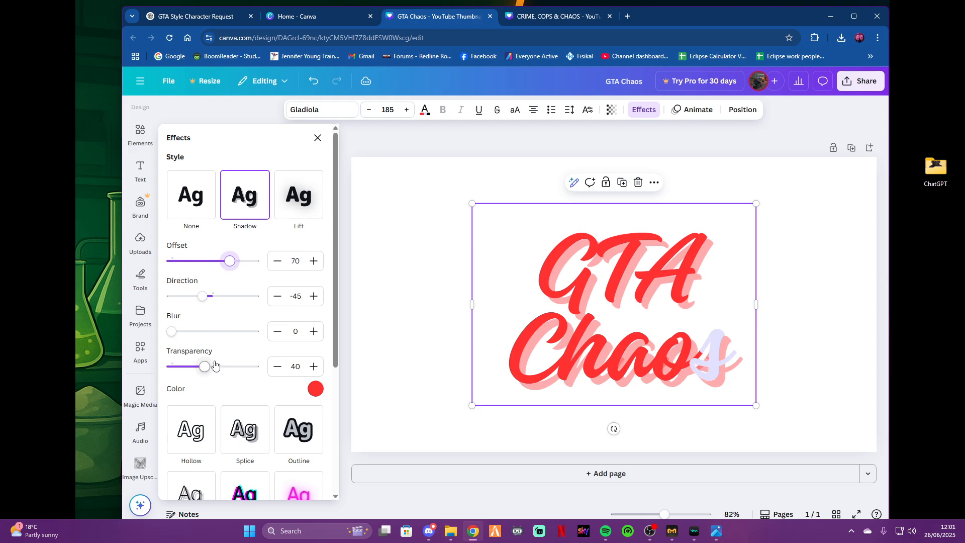
pyautogui.moveTo(204, 367)
pyautogui.mouseDown()
pyautogui.moveTo(174, 363)
pyautogui.moveTo(215, 360)
pyautogui.moveTo(189, 347)
pyautogui.moveTo(316, 347)
pyautogui.moveTo(187, 363)
pyautogui.mouseUp()
pyautogui.moveTo(171, 331); pyautogui.dragTo(233, 331)
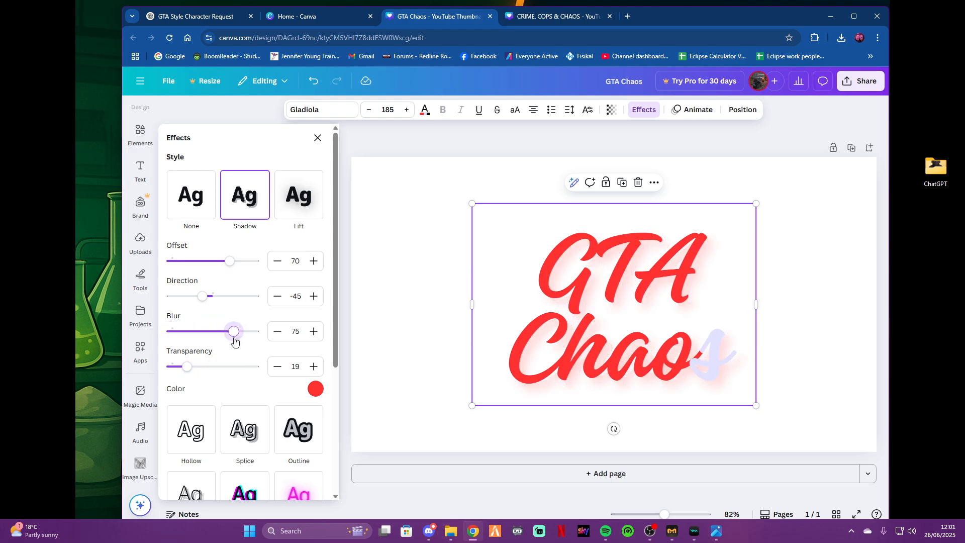
# Step: Check the ChatGPT image progress and the CRIME, COPS & CHAOS example design, then delete the "GTA Chaos" wording from its own design
pyautogui.click(213, 18)
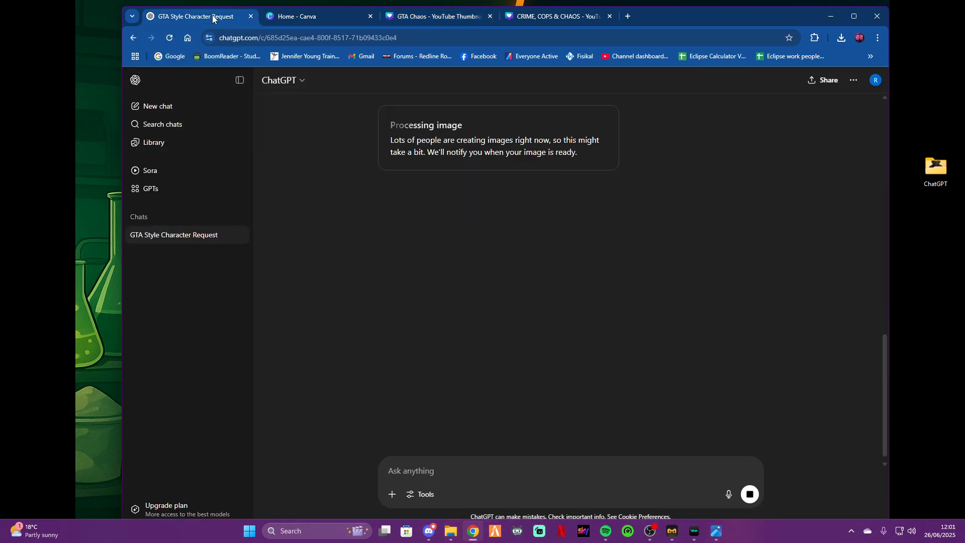
pyautogui.click(429, 20)
pyautogui.click(538, 18)
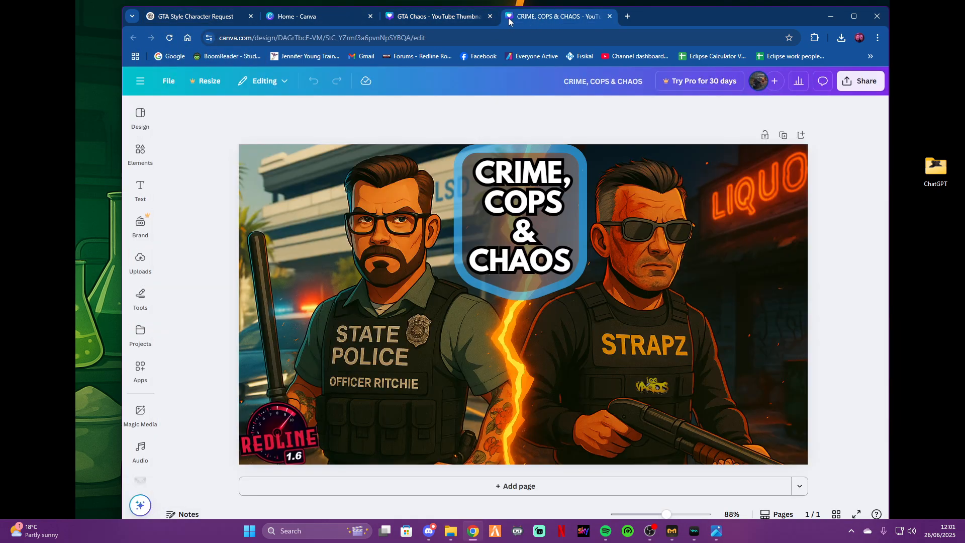
pyautogui.click(421, 15)
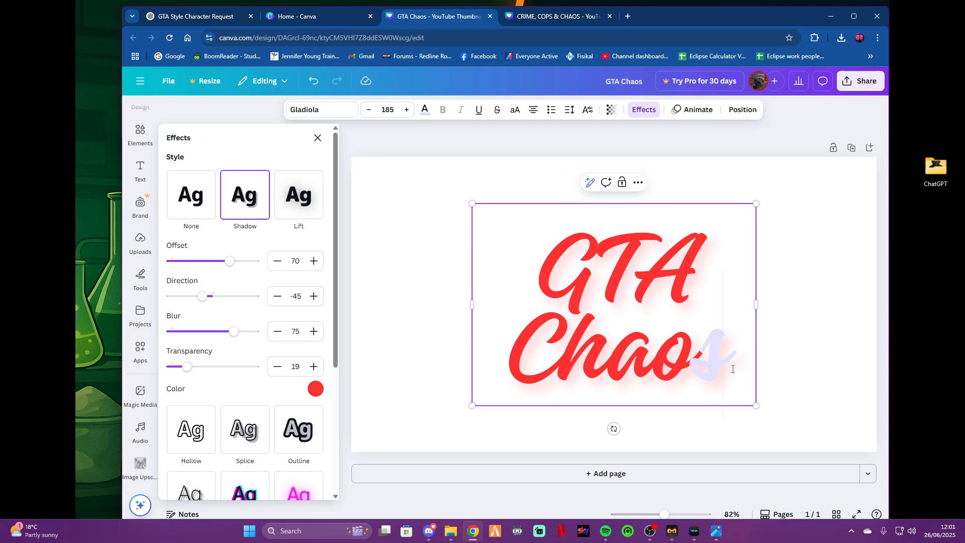
pyautogui.moveTo(733, 369); pyautogui.dragTo(541, 252)
pyautogui.press('BackSpace')
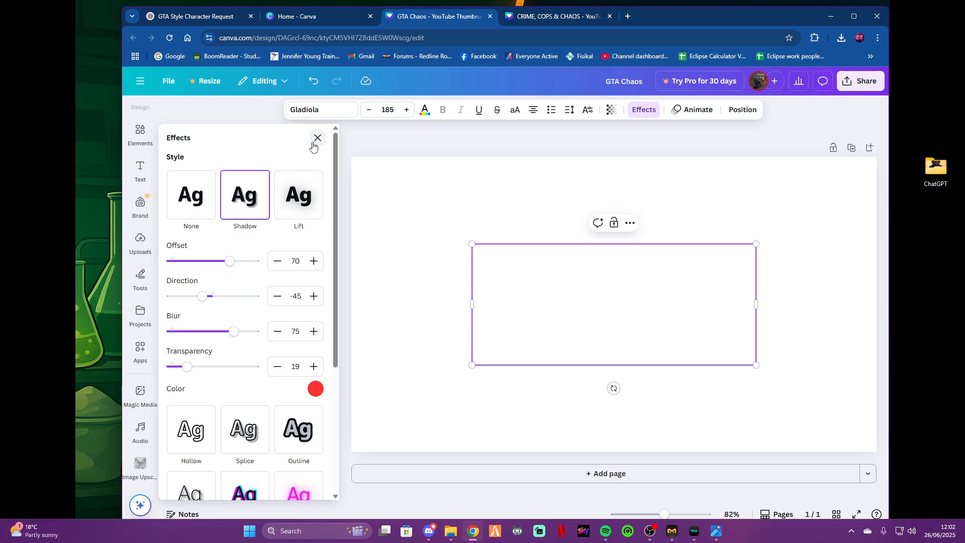
# Step: Switch to ChatGPT and inspect the generated wolf-man Vinewood scene at full size in the image Library
pyautogui.click(221, 15)
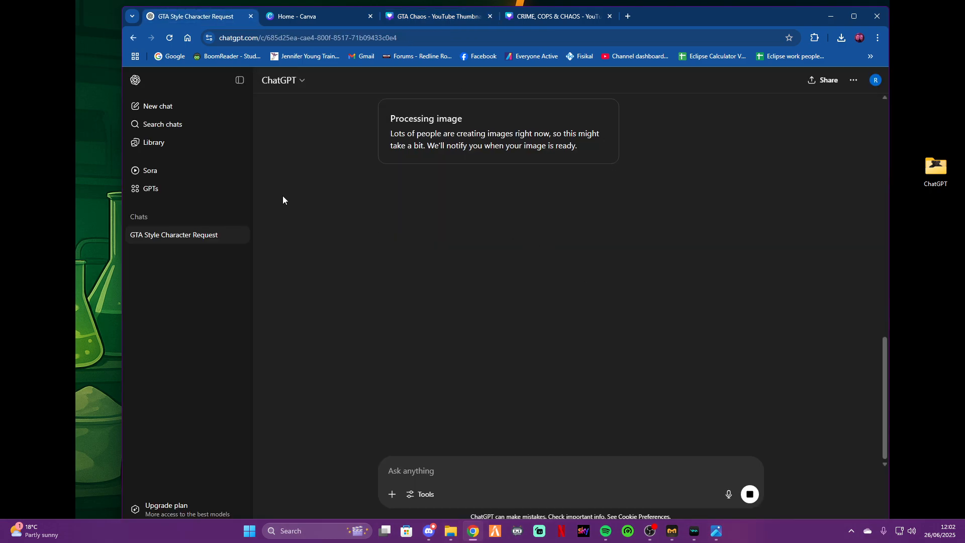
pyautogui.click(162, 143)
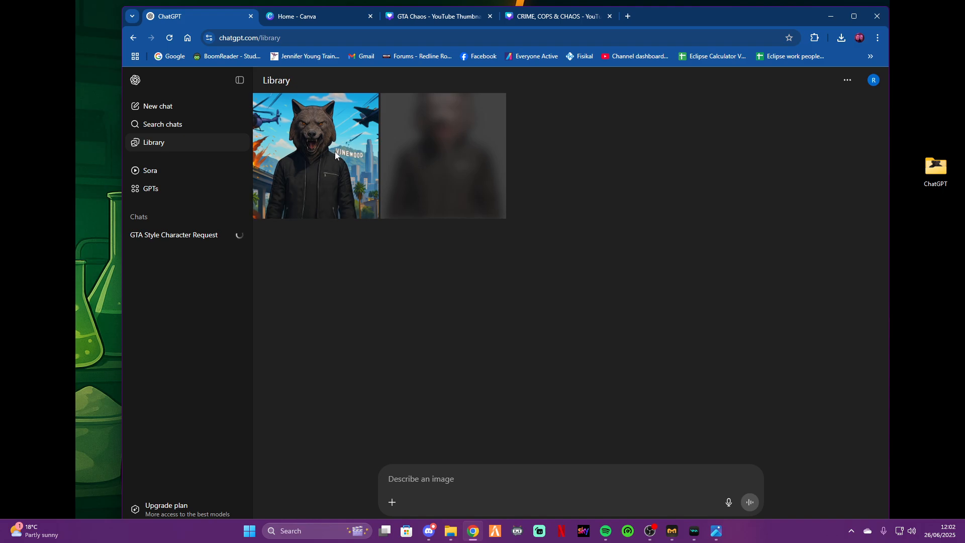
pyautogui.click(322, 160)
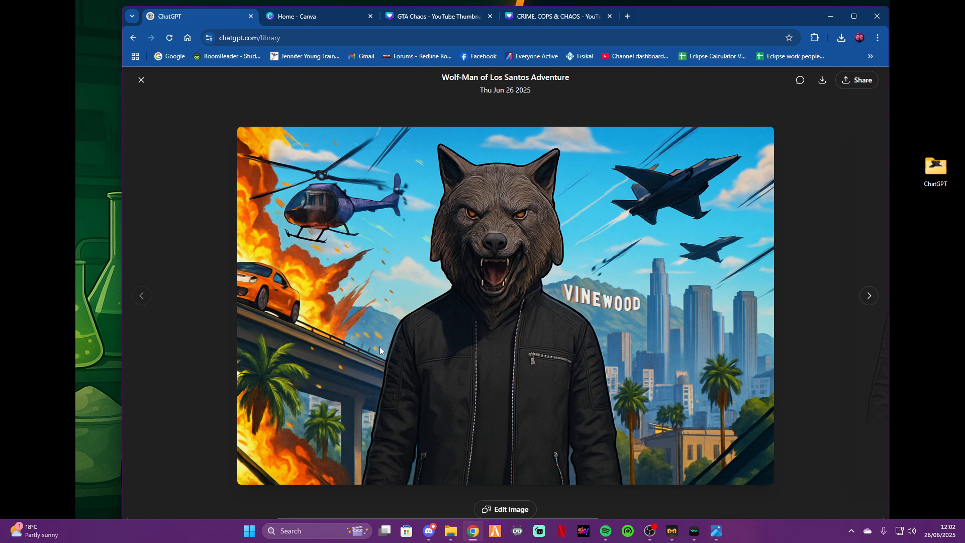
pyautogui.click(142, 79)
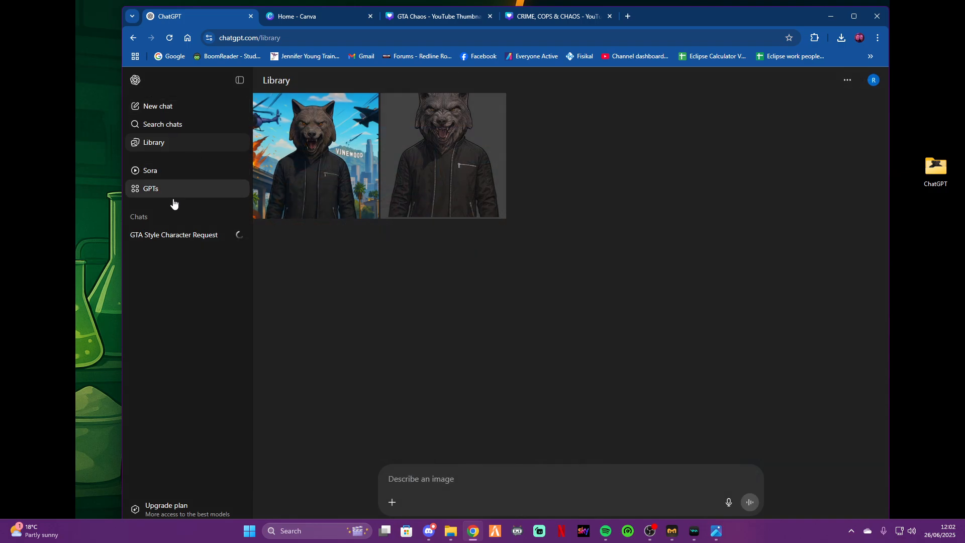
# Step: Ask in the GTA Style Character Request chat "what would you impove to make a proffesional looking thumbnail"
pyautogui.click(169, 235)
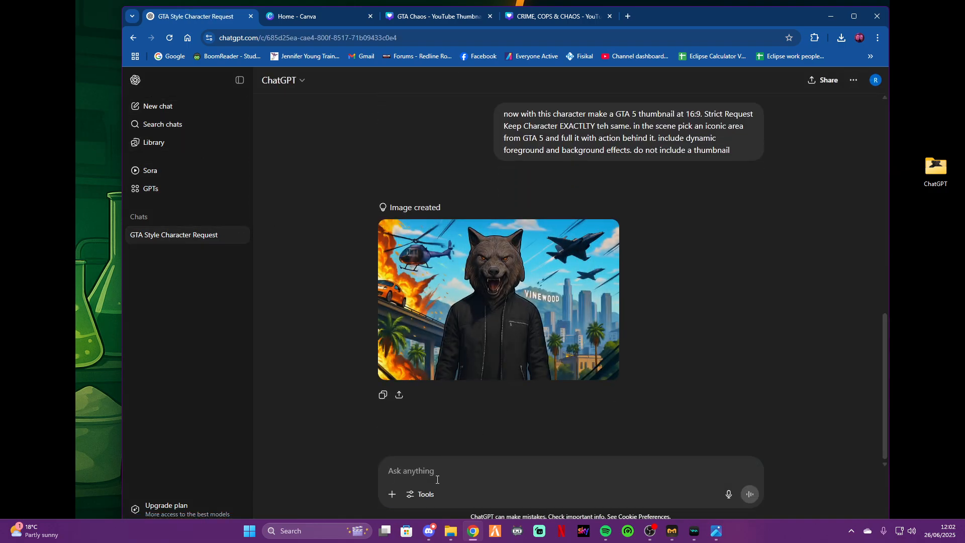
pyautogui.write('w')
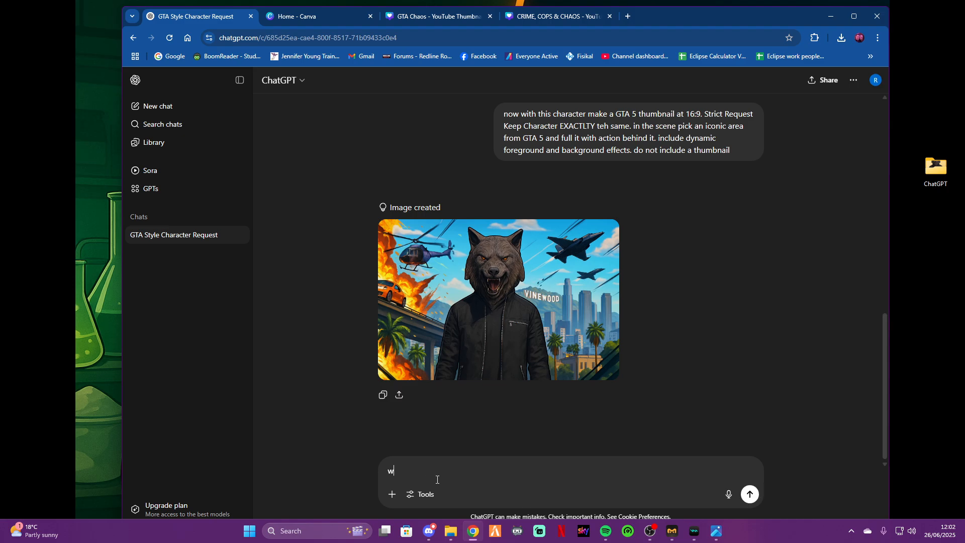
pyautogui.write('hat would you impove to make a proffesional ')
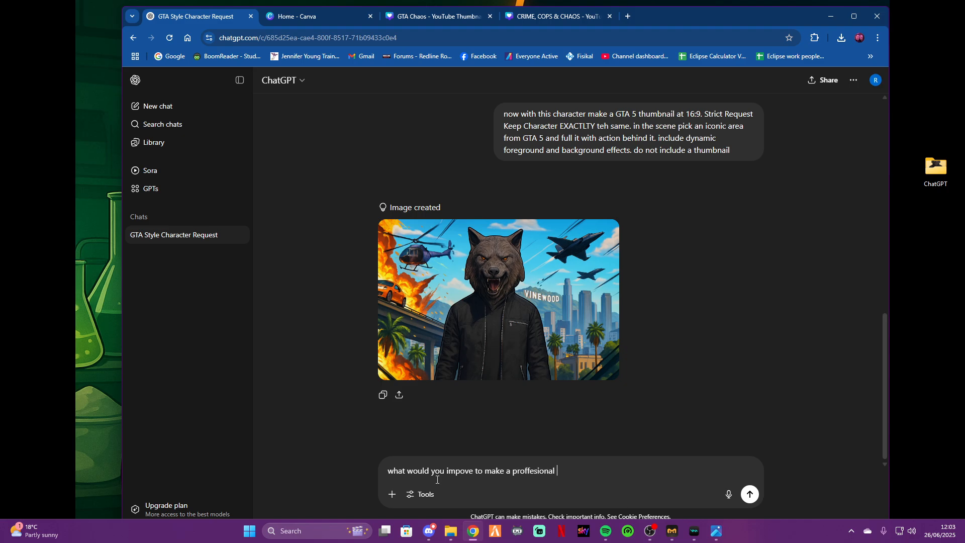
pyautogui.write('looking thumbnail')
pyautogui.press('Return')
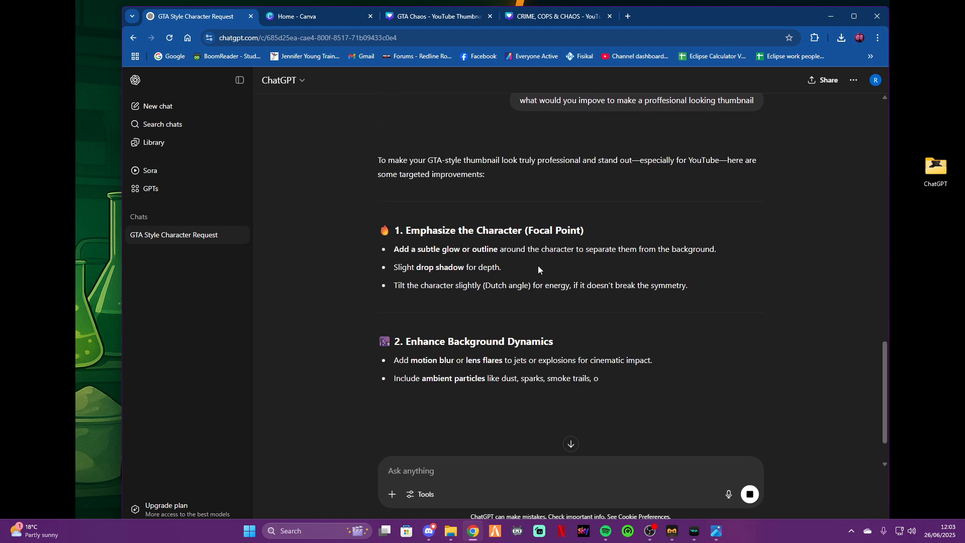
# Step: Read through ChatGPT's improvement suggestions on character emphasis, background dynamics, color grading, typography and composition
pyautogui.scroll(-2, 534, 265)
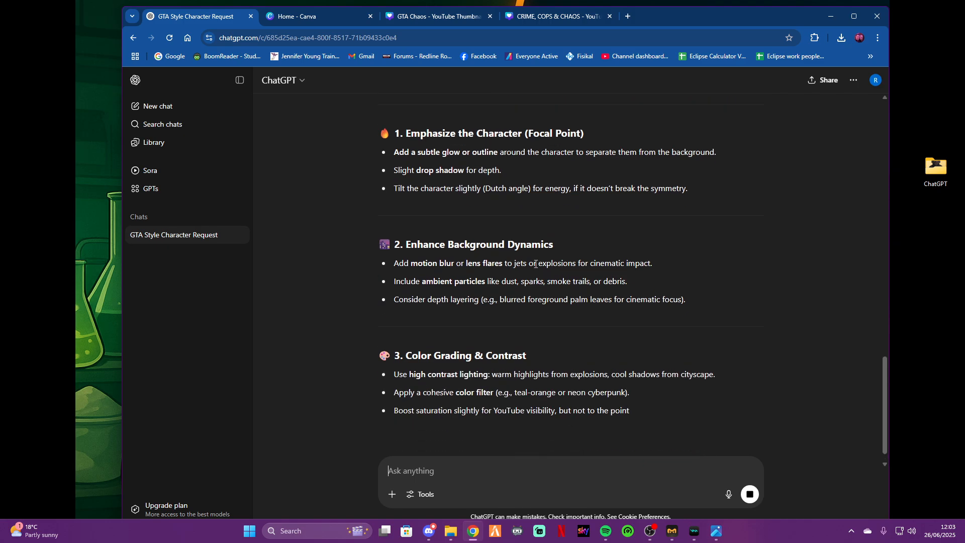
pyautogui.scroll(-2, 536, 265)
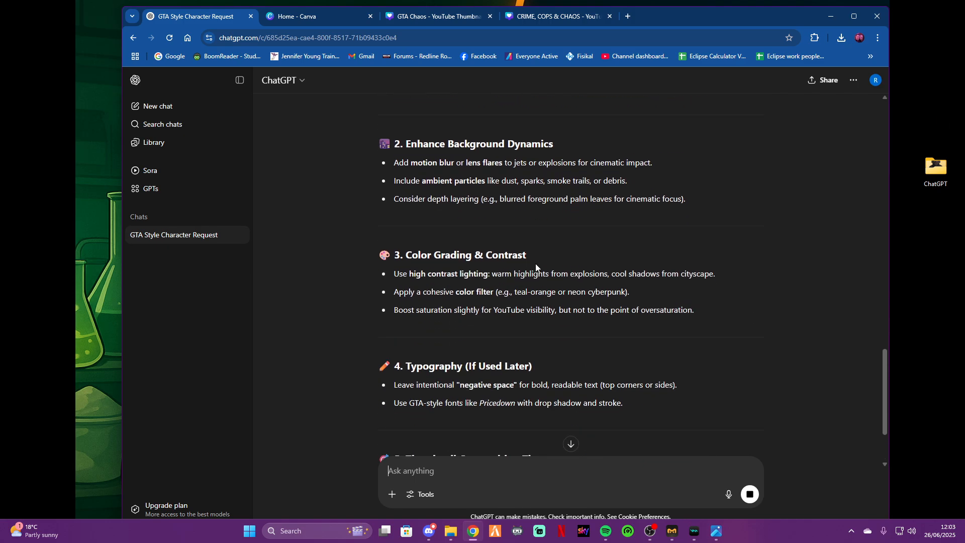
pyautogui.scroll(-2, 536, 266)
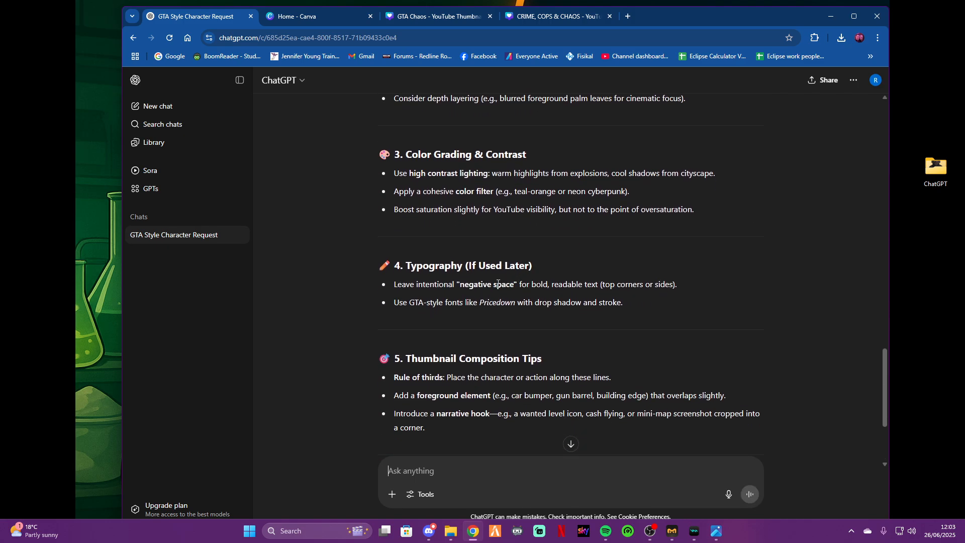
pyautogui.scroll(-1, 502, 333)
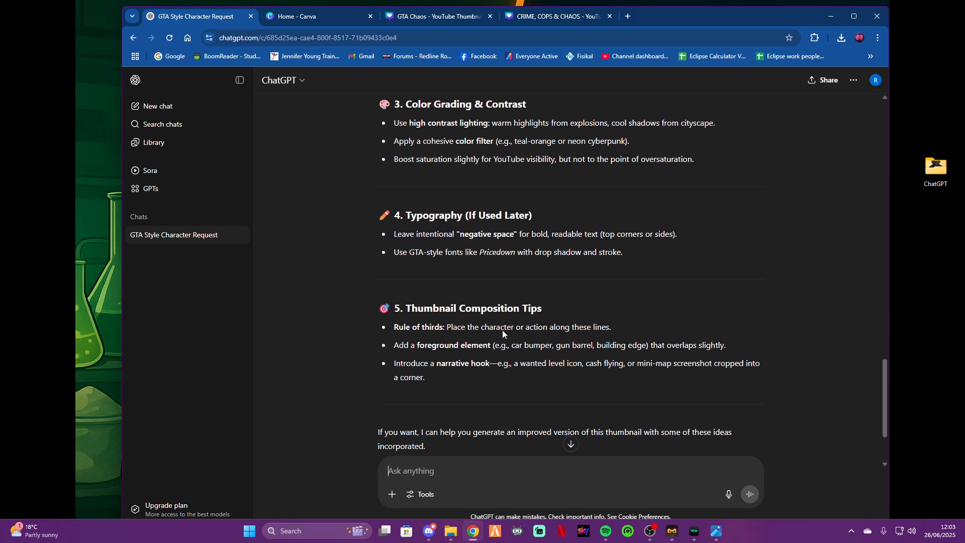
pyautogui.scroll(6, 503, 331)
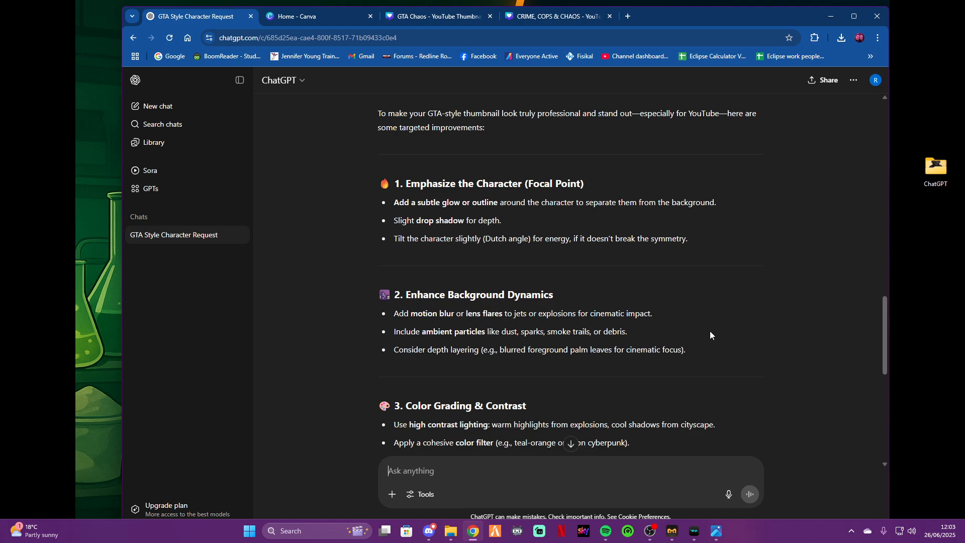
pyautogui.scroll(-3, 583, 346)
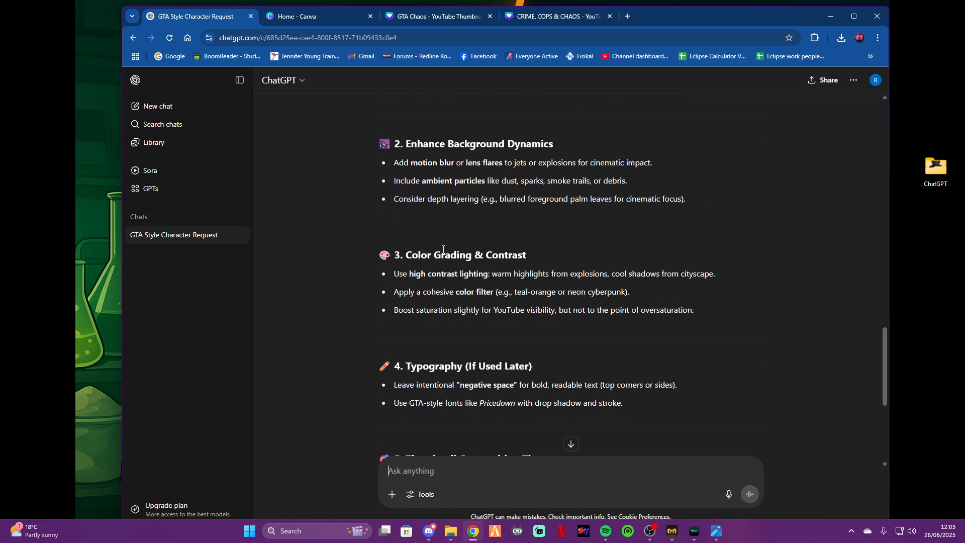
pyautogui.scroll(-3, 563, 342)
pyautogui.scroll(-3, 545, 308)
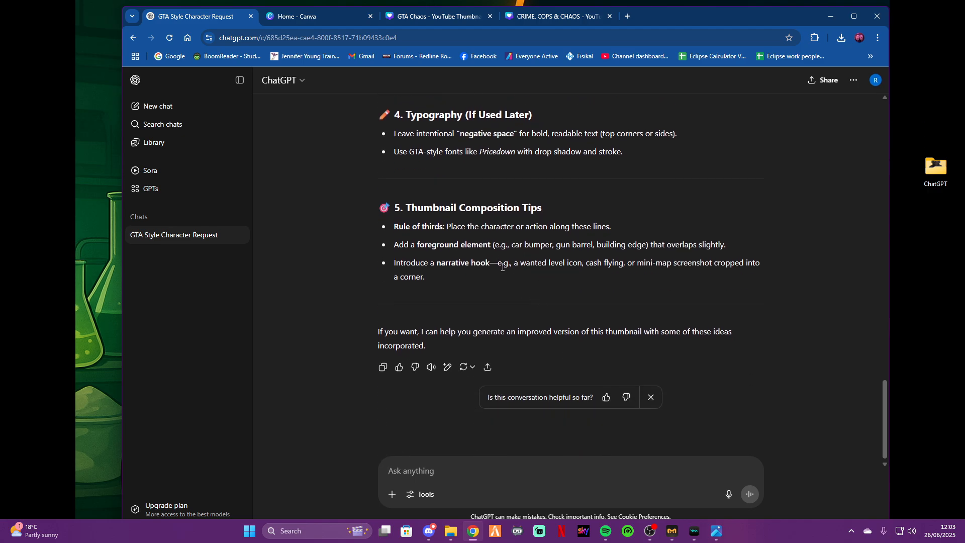
pyautogui.scroll(9, 502, 267)
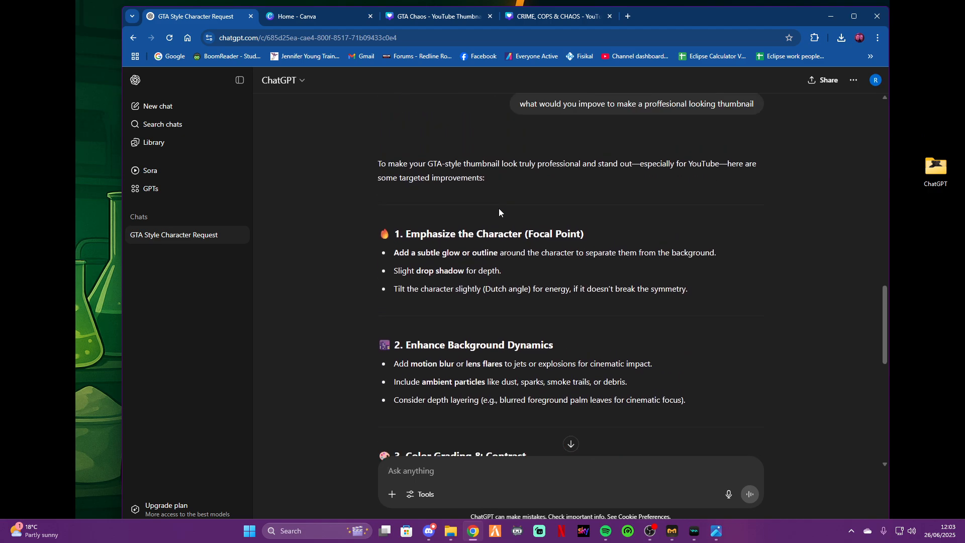
pyautogui.scroll(-1, 454, 265)
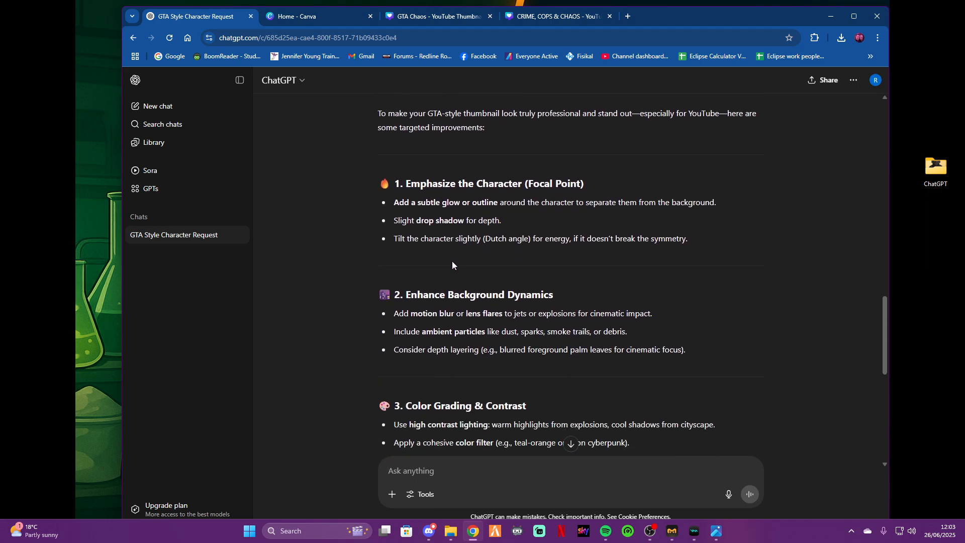
# Step: Review the suggestions while composing a reply, and send the request "do the all but no title" to generate the improved image
pyautogui.click(427, 469)
pyautogui.write('do the first')
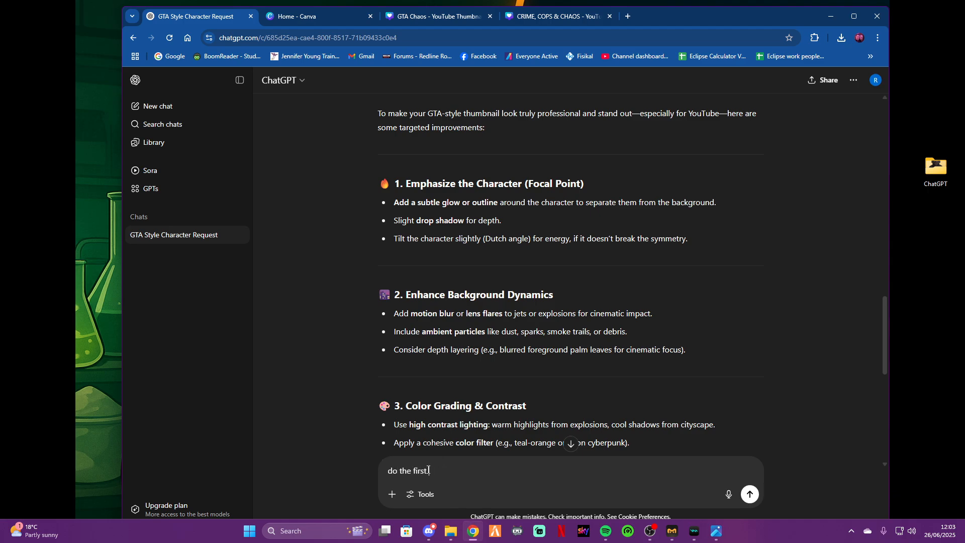
pyautogui.write(' 2 suggestions')
pyautogui.scroll(-3, 472, 278)
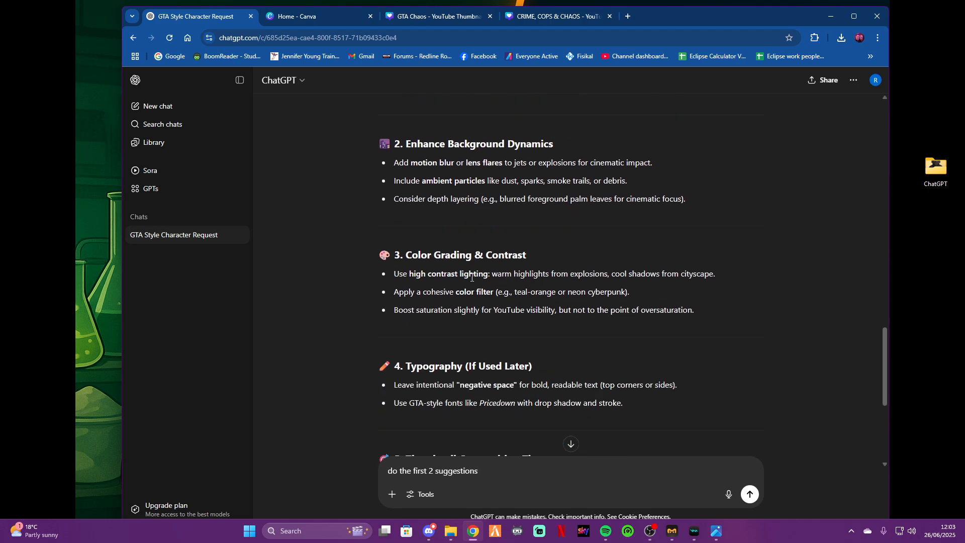
pyautogui.scroll(4, 485, 244)
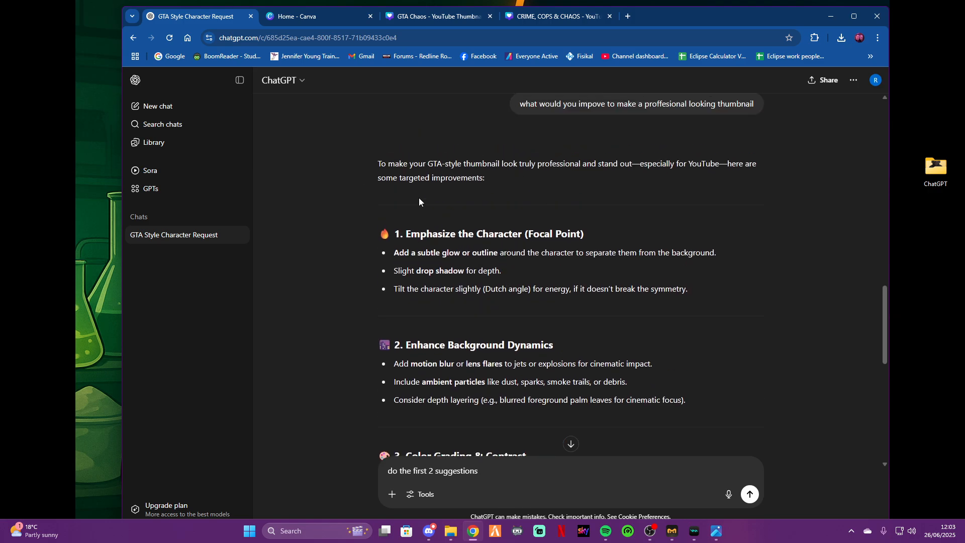
pyautogui.scroll(-2, 425, 421)
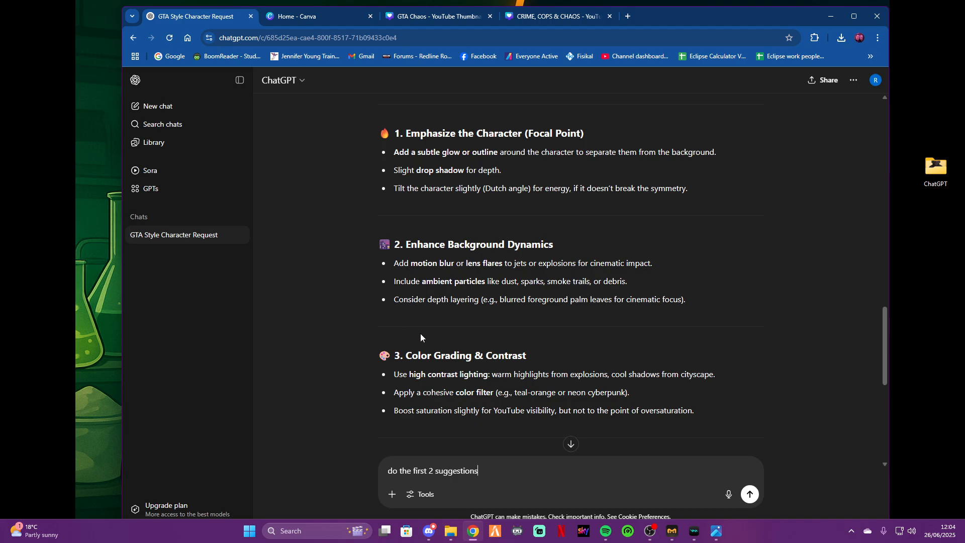
pyautogui.scroll(-1, 421, 338)
pyautogui.scroll(-3, 452, 322)
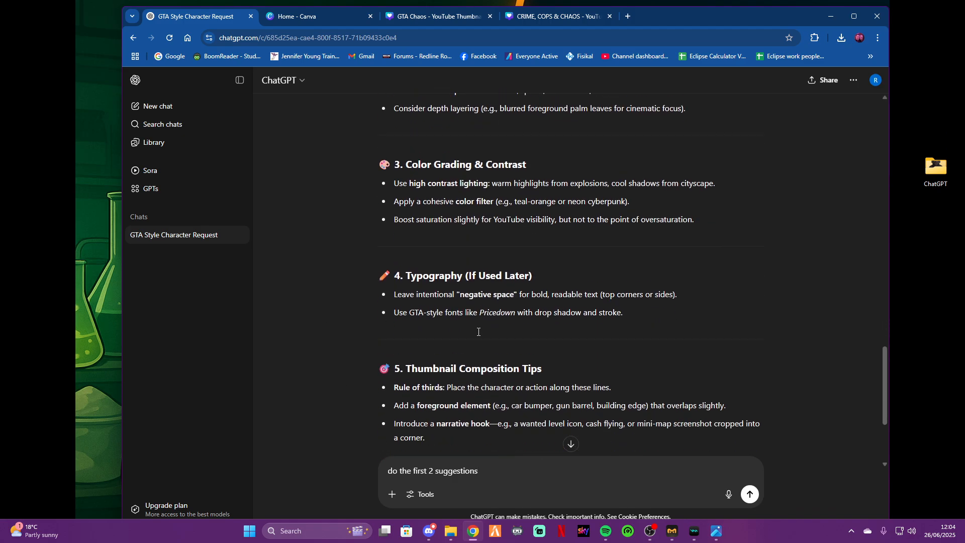
pyautogui.scroll(-3, 478, 332)
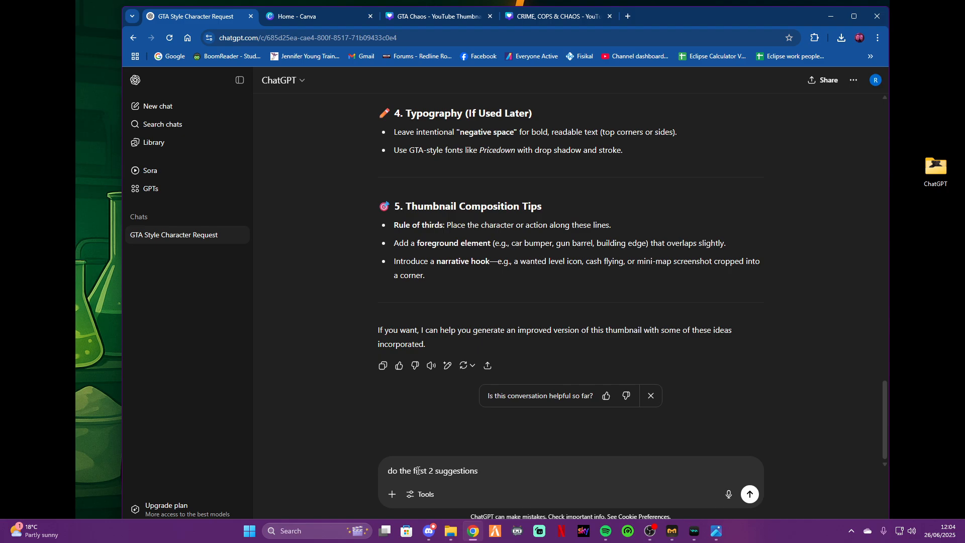
pyautogui.moveTo(412, 466); pyautogui.dragTo(441, 474)
pyautogui.press('BackSpace')
pyautogui.click(749, 494)
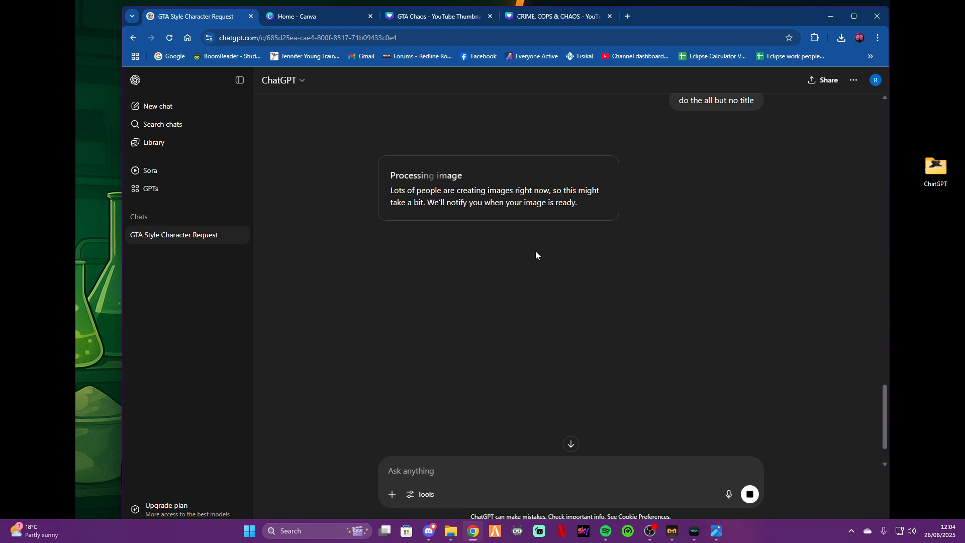
pyautogui.scroll(5, 534, 257)
pyautogui.scroll(2, 532, 261)
pyautogui.click(320, 17)
pyautogui.click(414, 18)
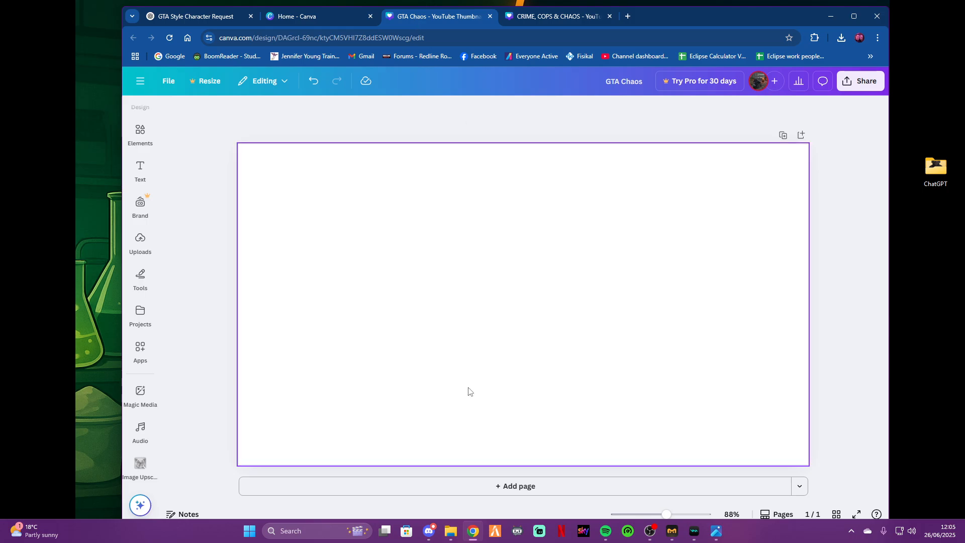
pyautogui.click(145, 169)
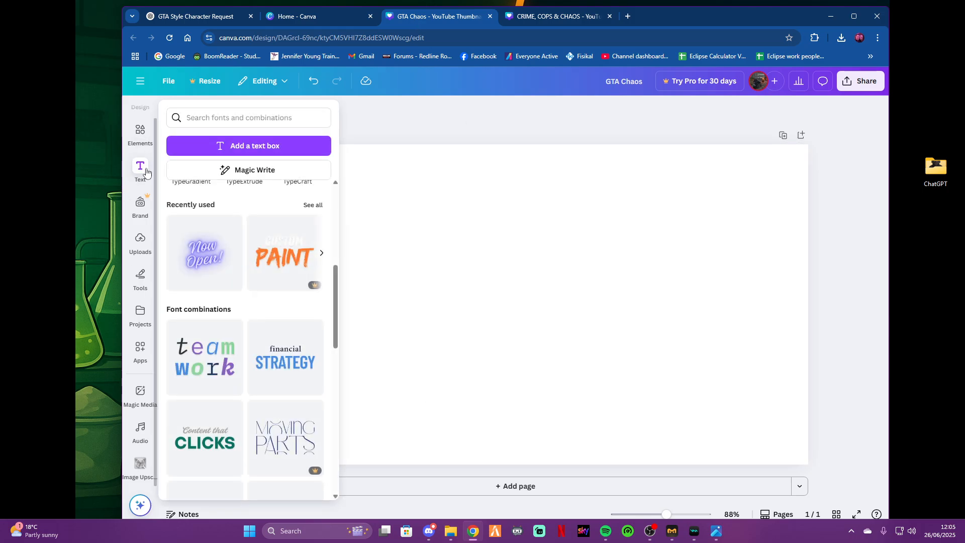
pyautogui.click(209, 20)
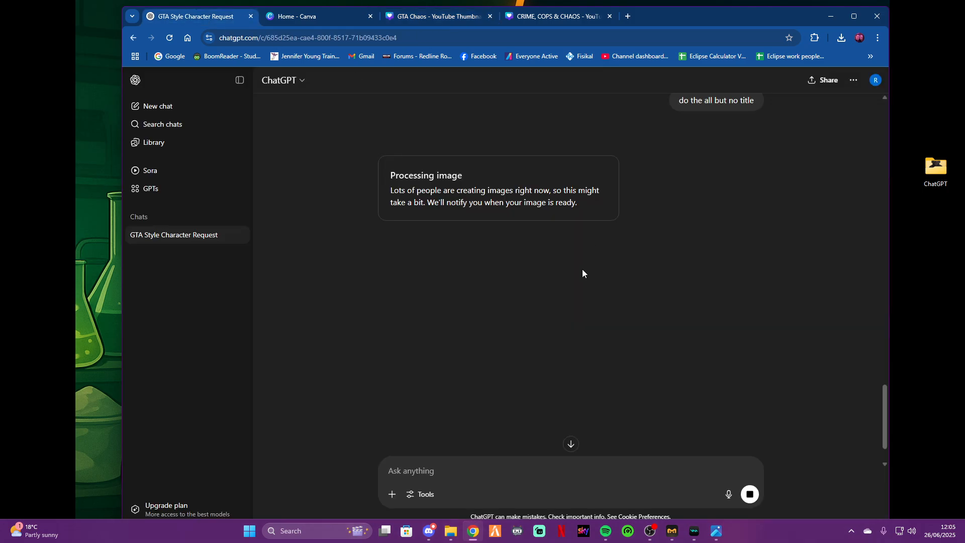
# Step: Open the generated wolf-man Vinewood image at full size from the chat, download it, and return to the image request still being processed
pyautogui.scroll(15, 591, 269)
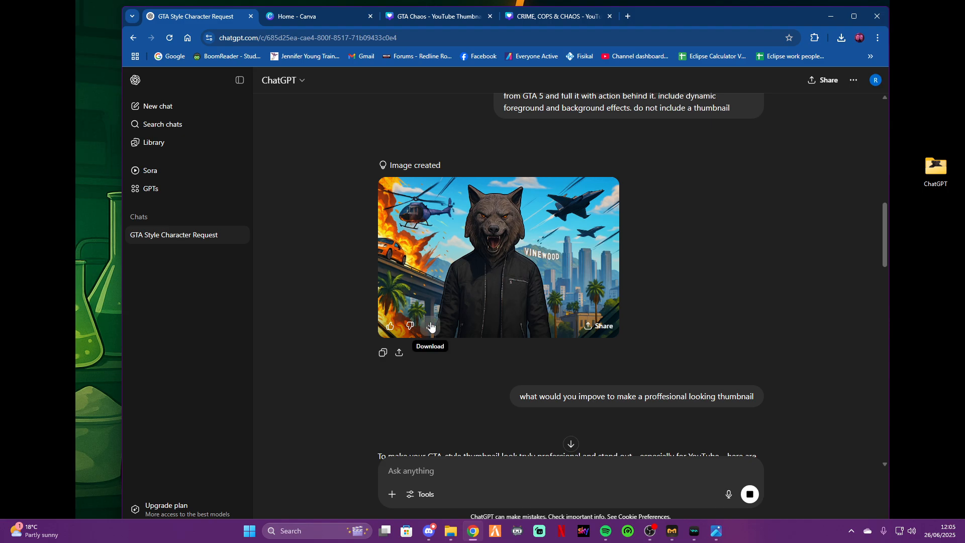
pyautogui.rightClick(496, 258)
pyautogui.click(464, 282)
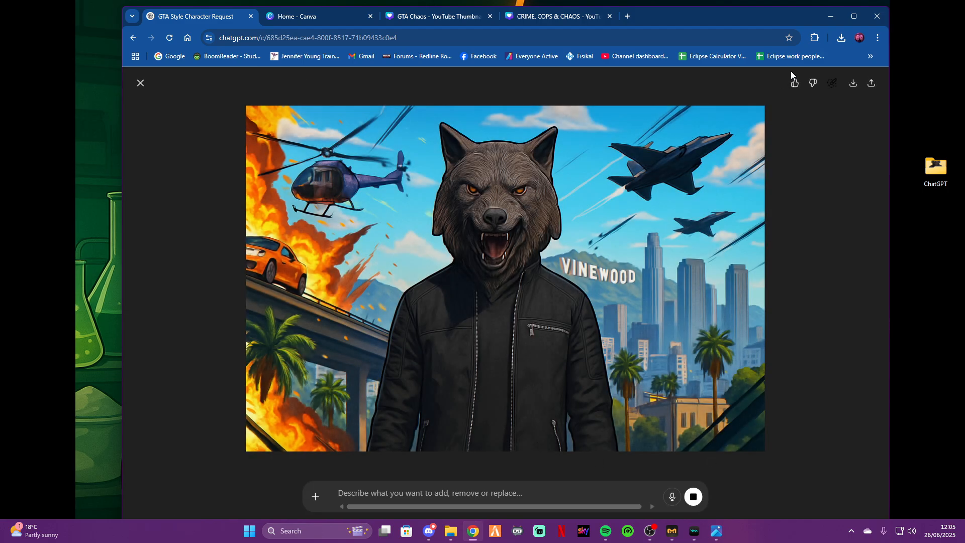
pyautogui.click(852, 83)
pyautogui.click(140, 83)
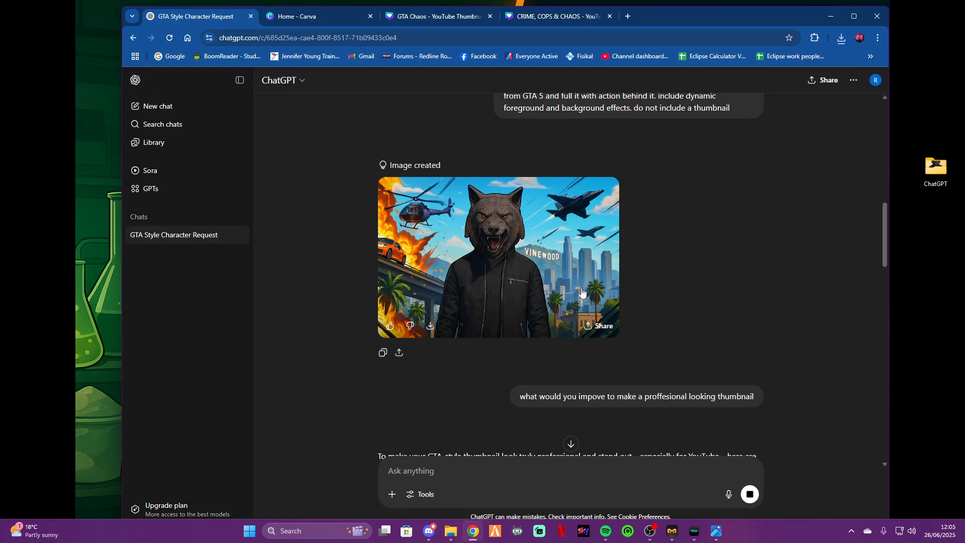
pyautogui.scroll(-5, 508, 351)
pyautogui.scroll(-10, 507, 359)
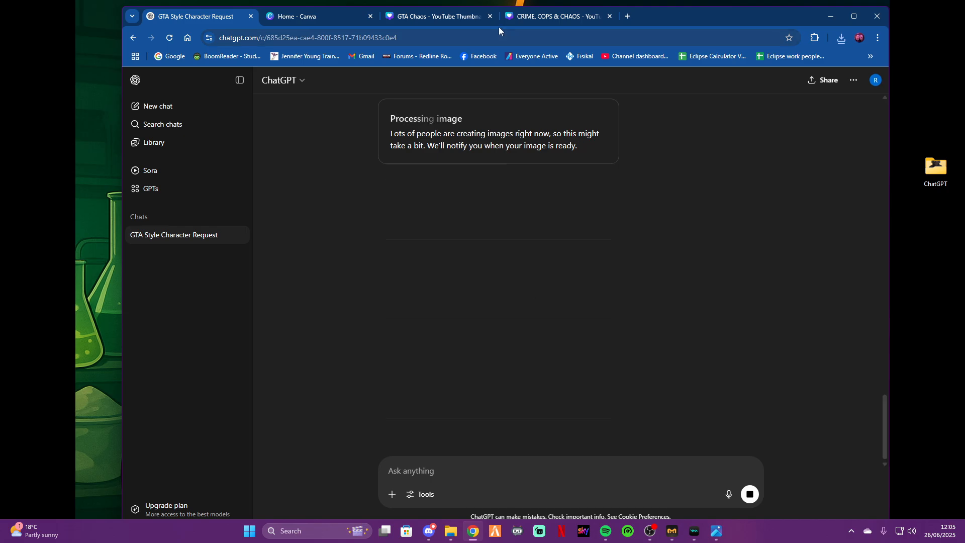
# Step: Switch to the GTA Chaos design in Canva, browse the font combinations and add the glowing "LEVEL UP" one to the page
pyautogui.click(452, 16)
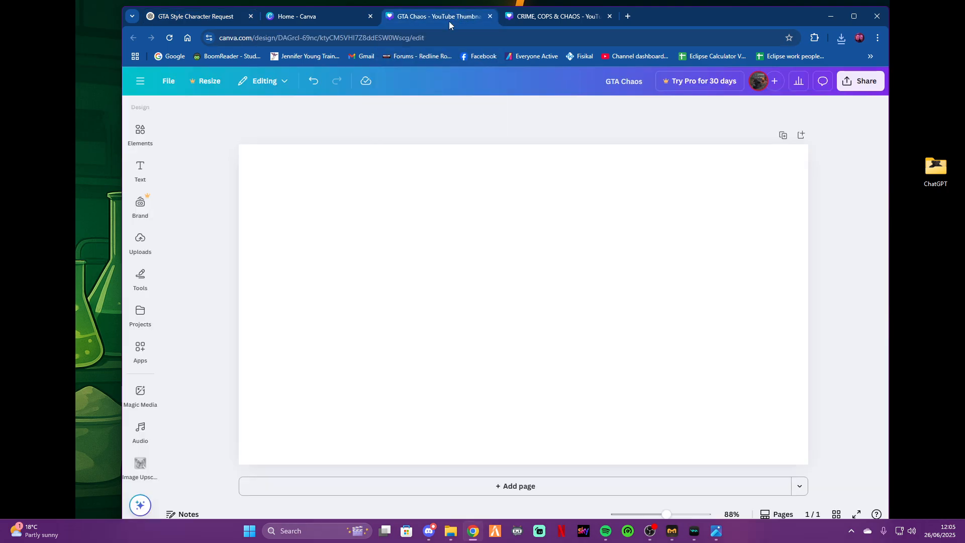
pyautogui.click(140, 168)
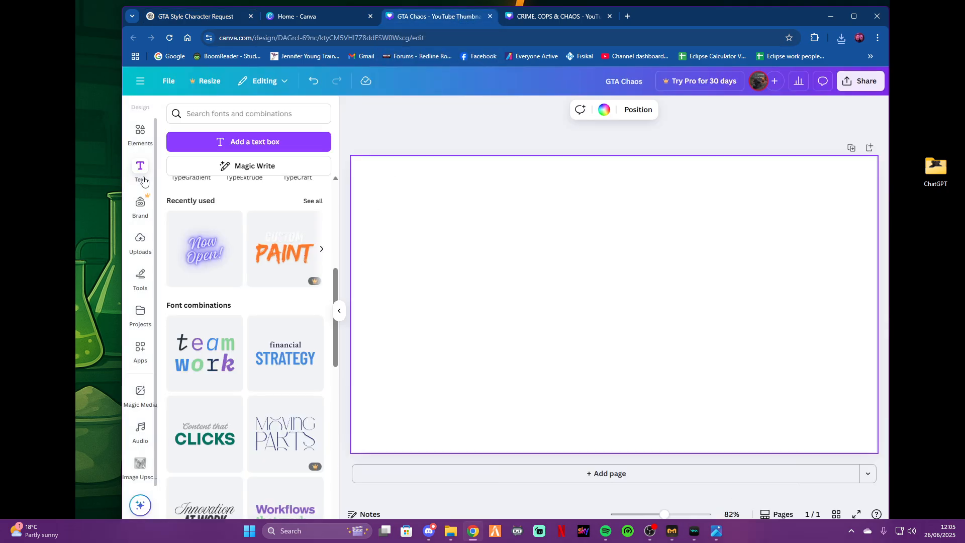
pyautogui.scroll(-8, 255, 273)
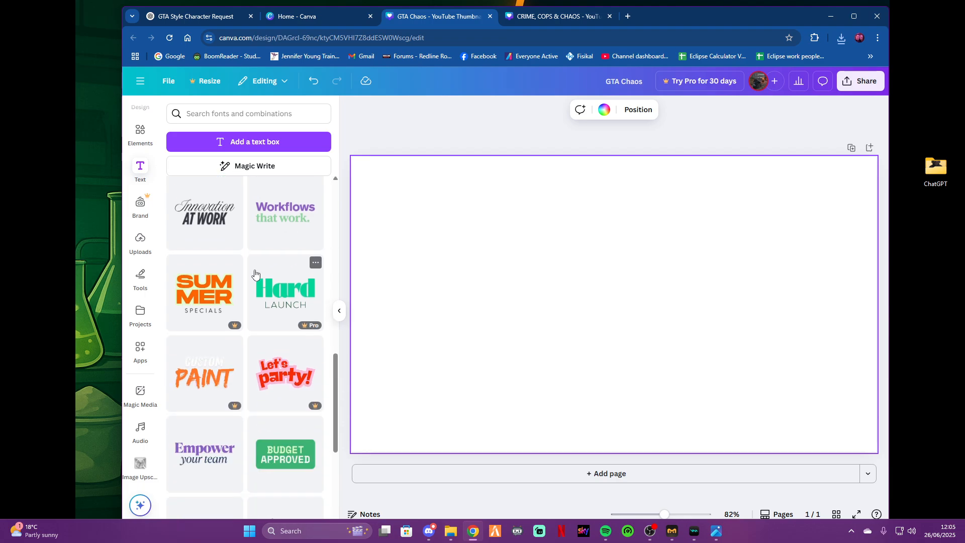
pyautogui.scroll(-10, 256, 273)
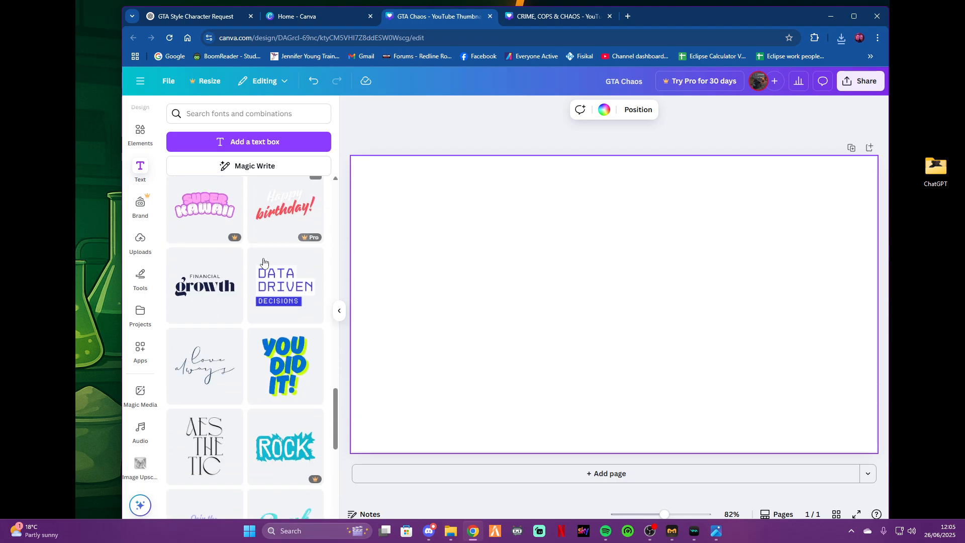
pyautogui.scroll(-6, 286, 371)
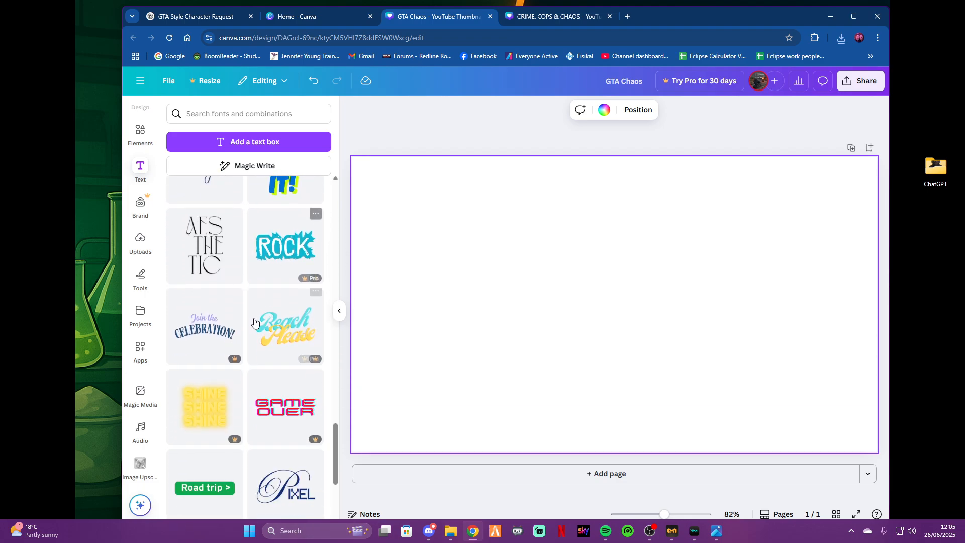
pyautogui.scroll(-3, 265, 325)
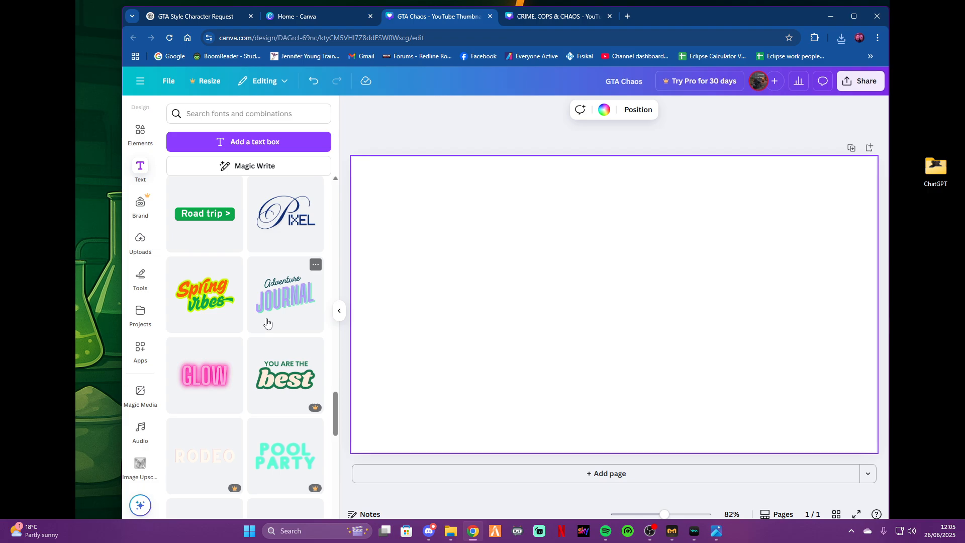
pyautogui.scroll(-9, 267, 323)
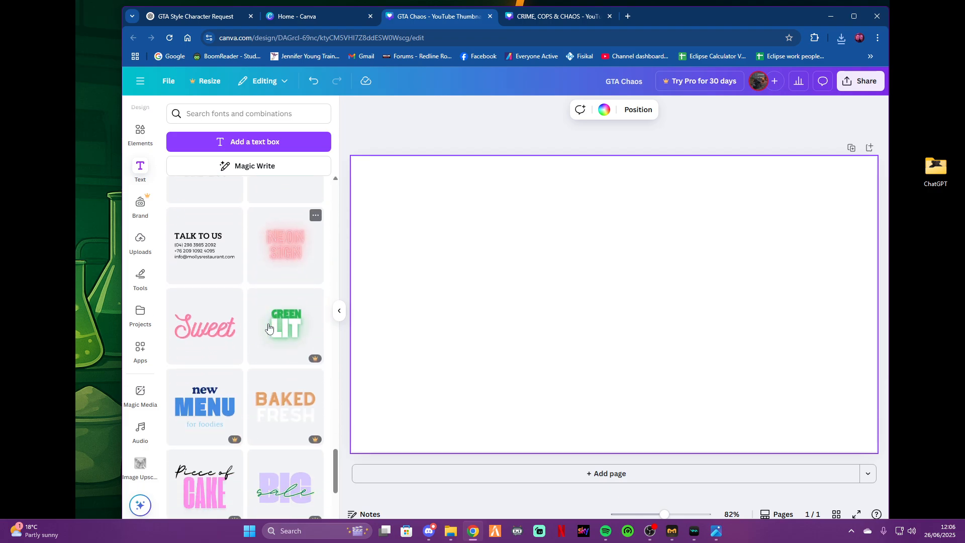
pyautogui.scroll(-9, 268, 327)
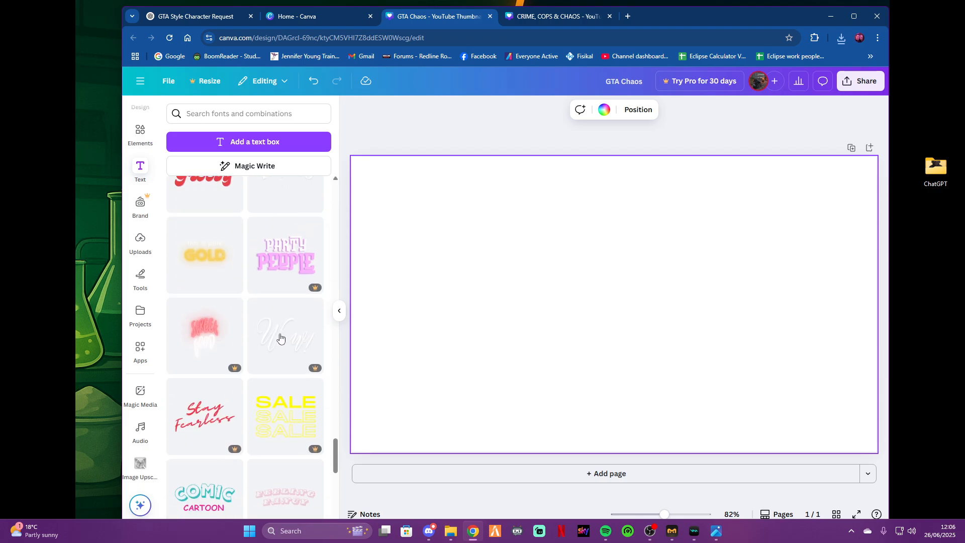
pyautogui.scroll(-6, 281, 340)
pyautogui.scroll(-2, 282, 344)
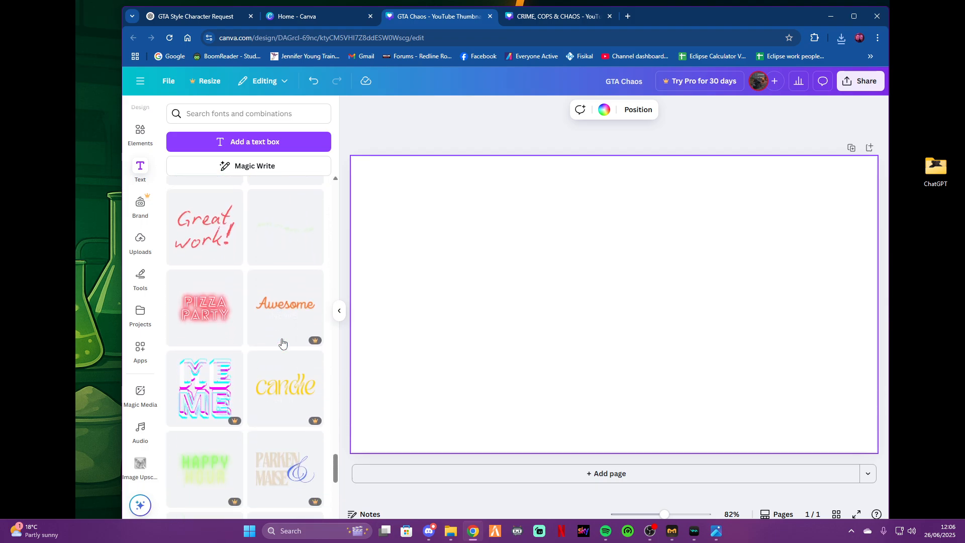
pyautogui.scroll(-2, 283, 345)
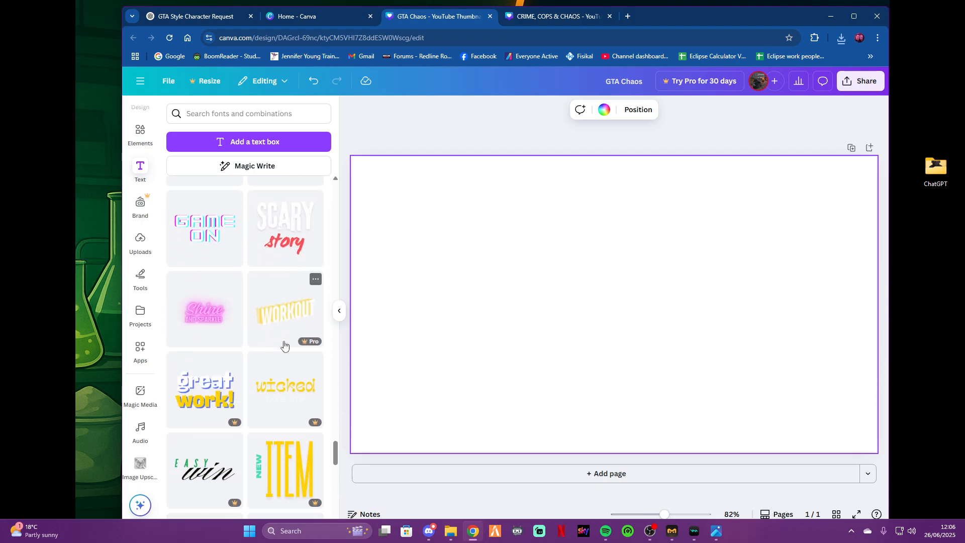
pyautogui.scroll(-1, 284, 346)
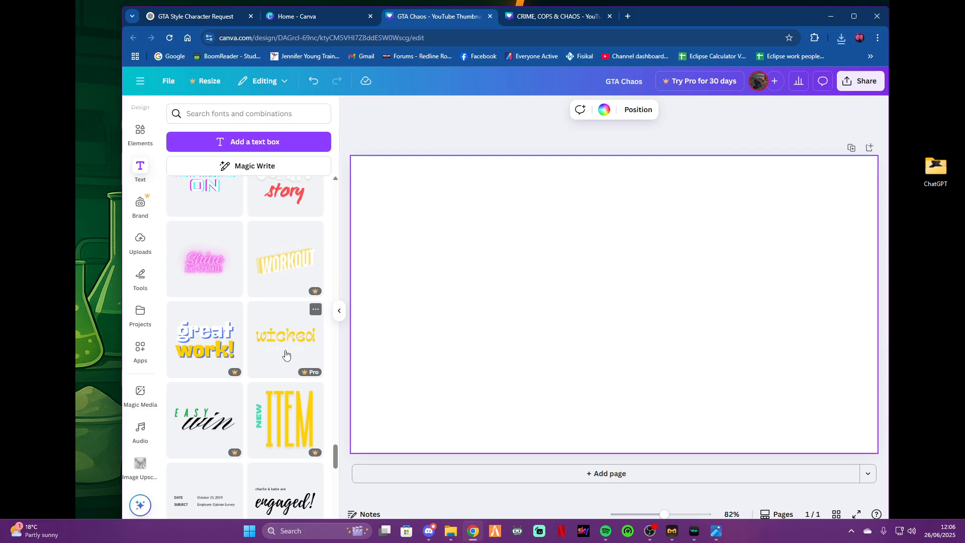
pyautogui.scroll(-6, 295, 345)
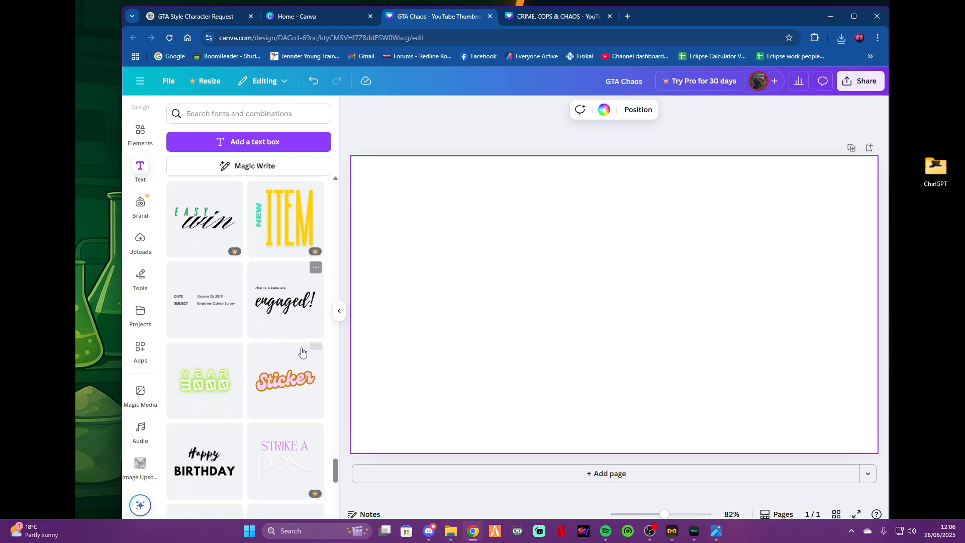
pyautogui.scroll(-4, 302, 351)
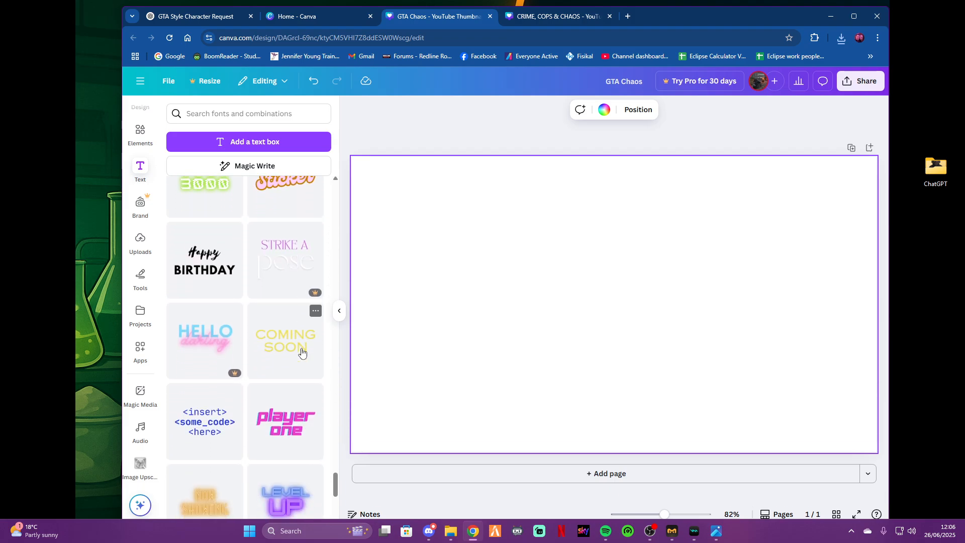
pyautogui.scroll(-2, 294, 340)
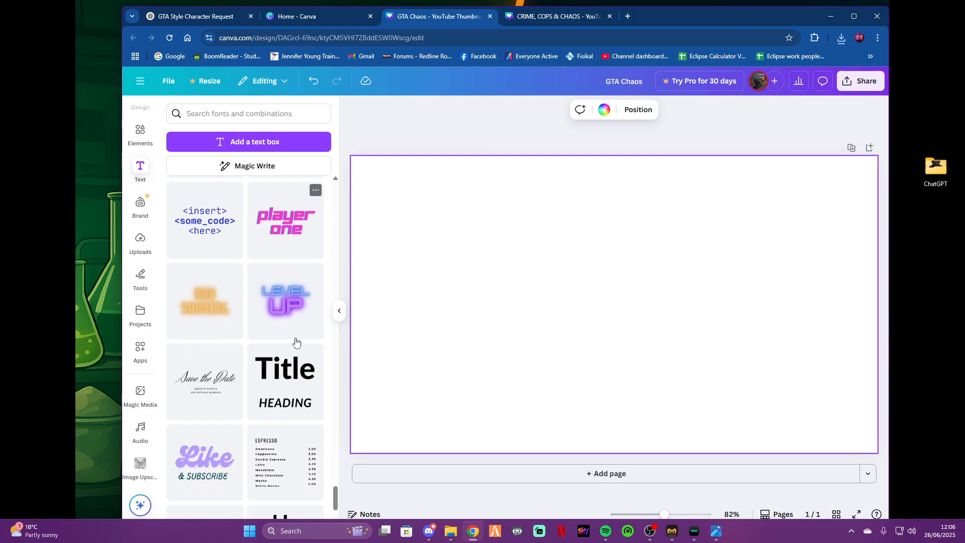
pyautogui.click(288, 312)
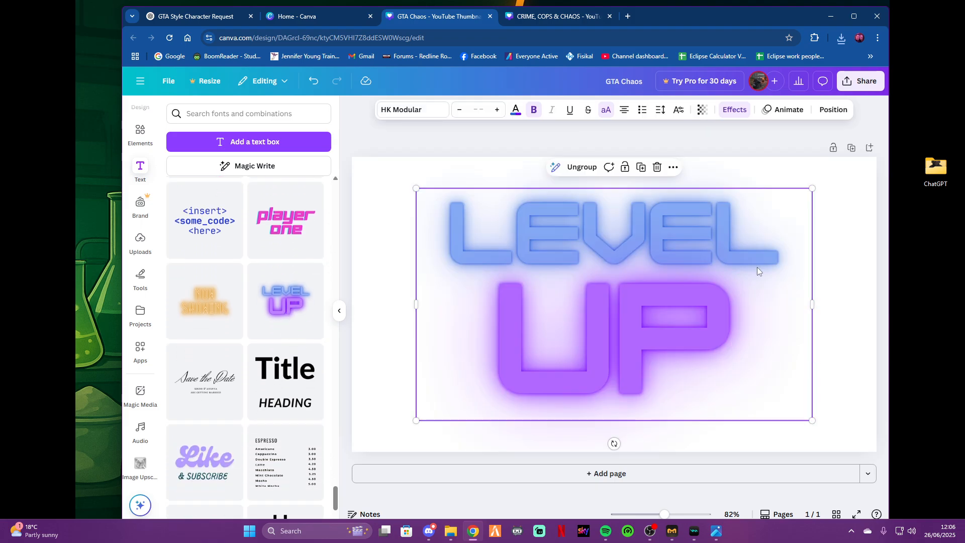
# Step: Replace the word "LEVEL" in the blue glowing text with "LITTLE WOLF"
pyautogui.click(773, 244)
pyautogui.moveTo(773, 243); pyautogui.dragTo(465, 231)
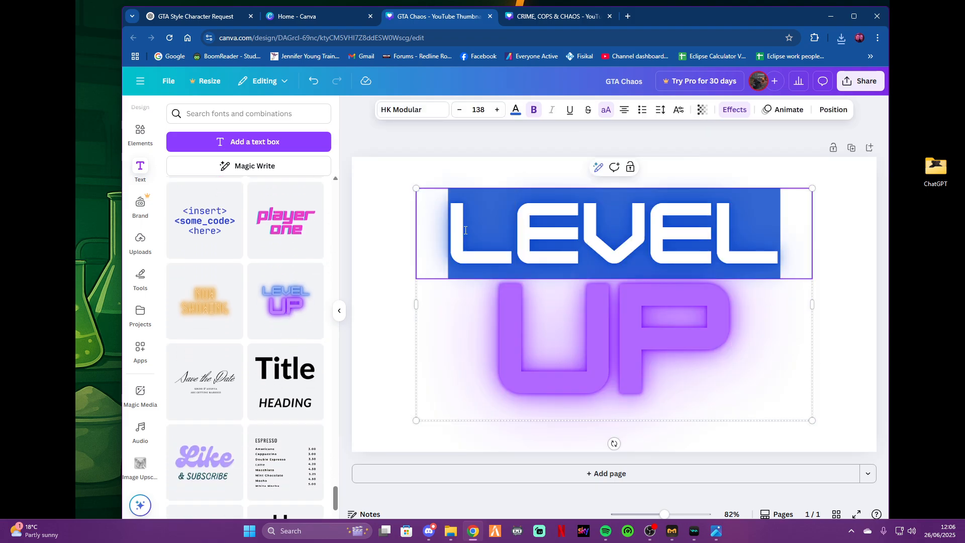
pyautogui.write('BA')
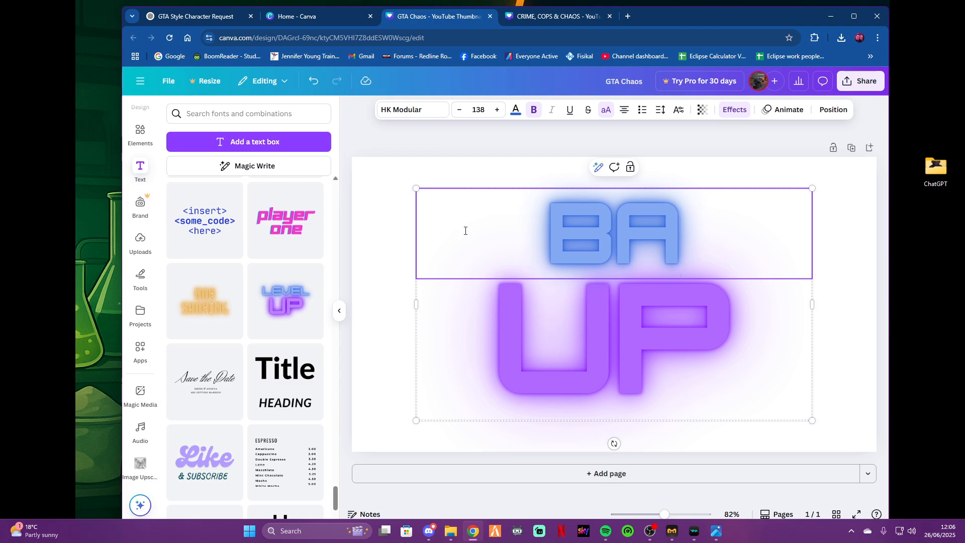
pyautogui.press('BackSpace')
pyautogui.write('IG')
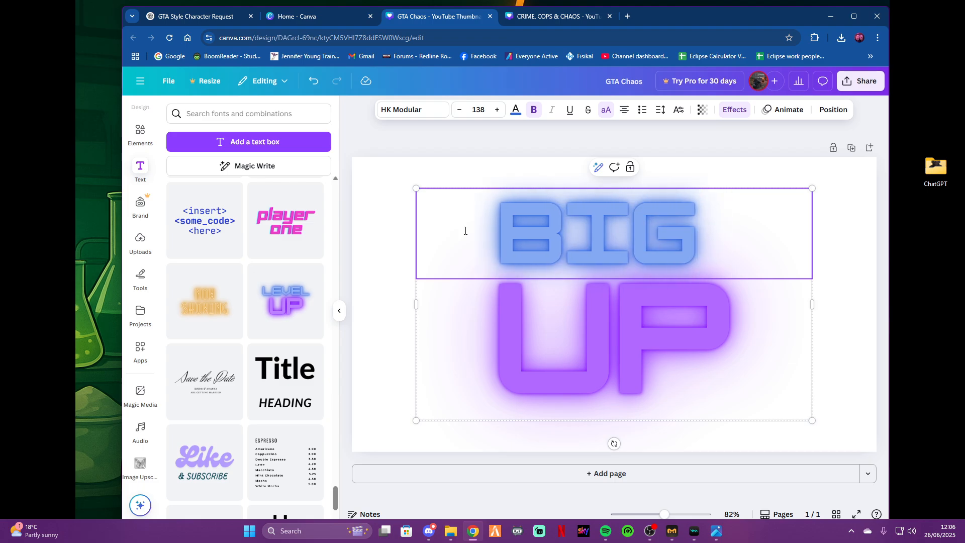
pyautogui.write(' WOL')
pyautogui.press('BackSpace')
pyautogui.press('BackSpace')
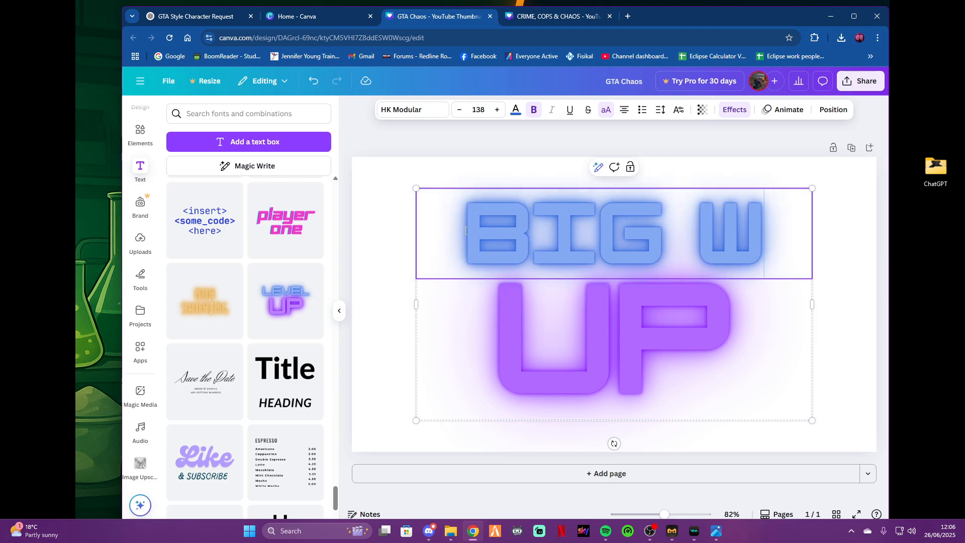
pyautogui.press('BackSpace')
pyautogui.press('BackSpace')
pyautogui.press('BackSpace')
pyautogui.press('BackSpace')
pyautogui.press('BackSpace')
pyautogui.write('LIT')
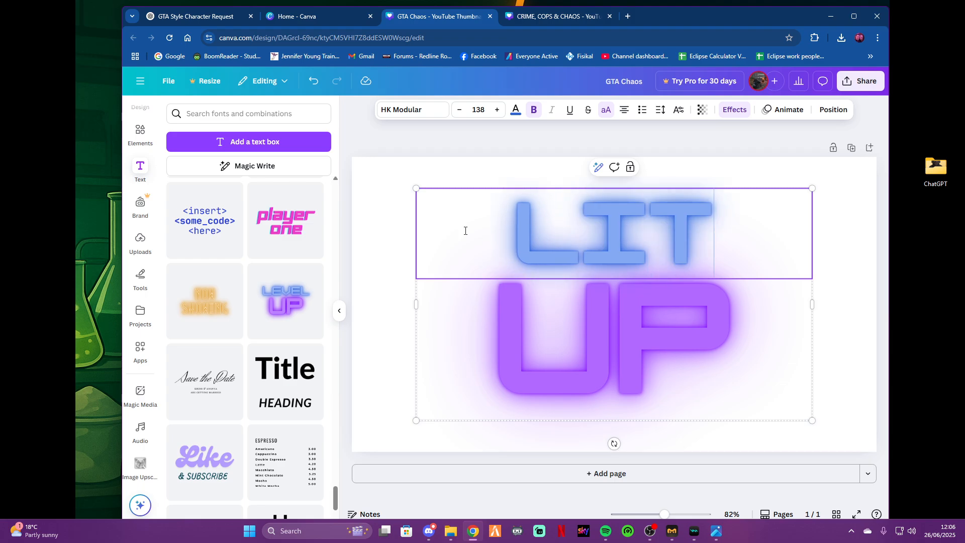
pyautogui.write('TLWE')
pyautogui.press('BackSpace')
pyautogui.press('BackSpace')
pyautogui.write('E ')
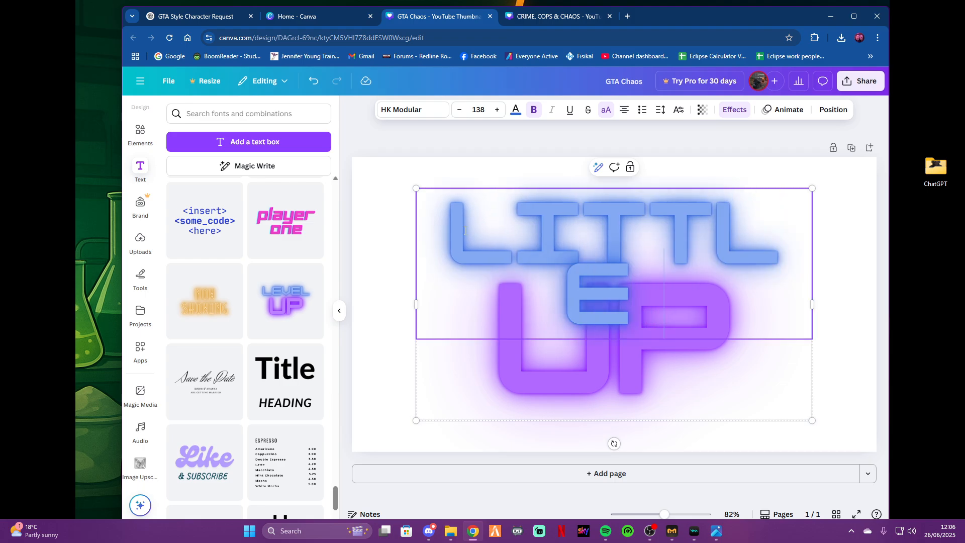
pyautogui.write('WOLF')
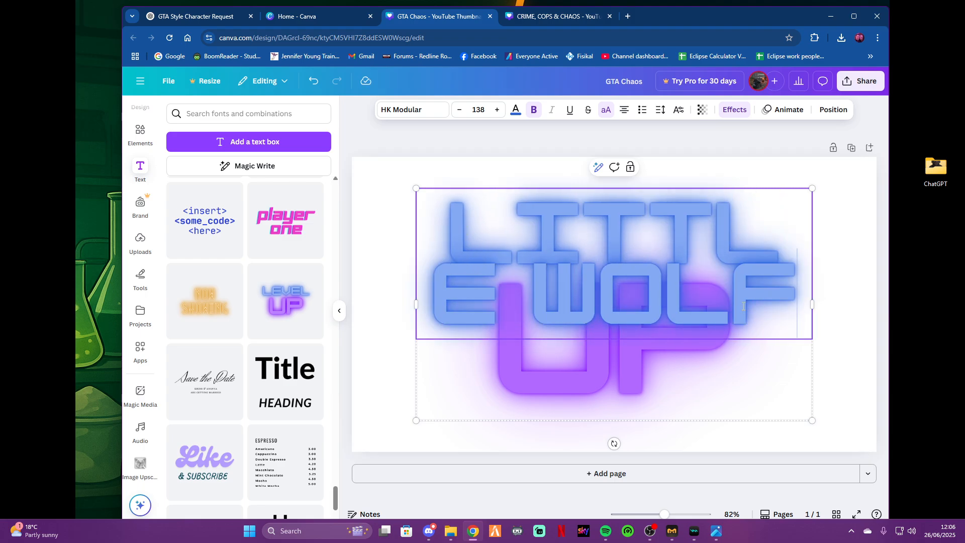
# Step: Reduce the font size of the blue "LITTLE WOLF" text until it fits on a single line
pyautogui.click(460, 109)
pyautogui.click(459, 110)
pyautogui.click(459, 109)
pyautogui.click(459, 109)
pyautogui.click(459, 109)
pyautogui.click(459, 110)
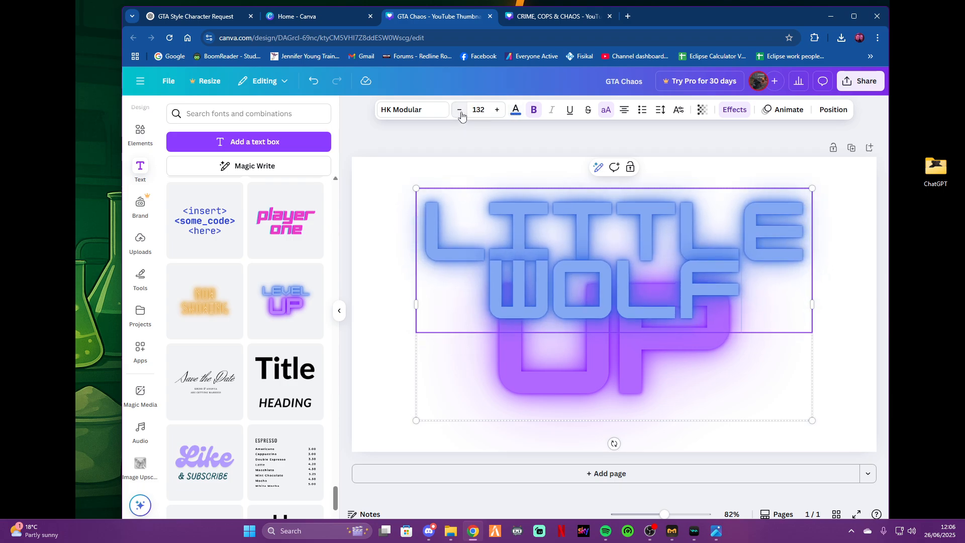
pyautogui.click(460, 109)
pyautogui.click(460, 110)
pyautogui.click(460, 109)
pyautogui.click(460, 109)
pyautogui.click(459, 109)
pyautogui.click(459, 110)
pyautogui.click(460, 109)
pyautogui.click(459, 110)
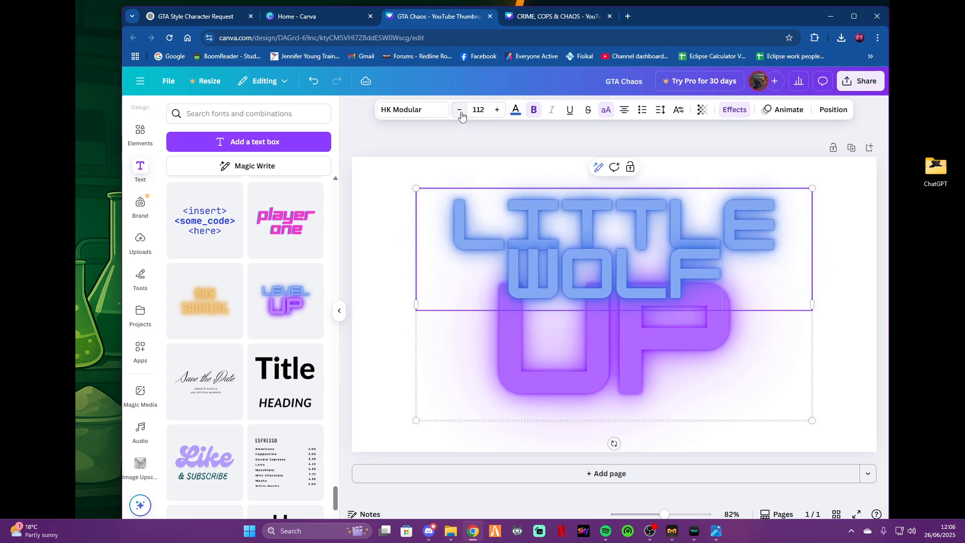
pyautogui.click(460, 111)
pyautogui.click(460, 112)
pyautogui.click(460, 111)
pyautogui.click(460, 112)
pyautogui.click(460, 111)
pyautogui.click(461, 112)
pyautogui.click(460, 112)
pyautogui.click(461, 112)
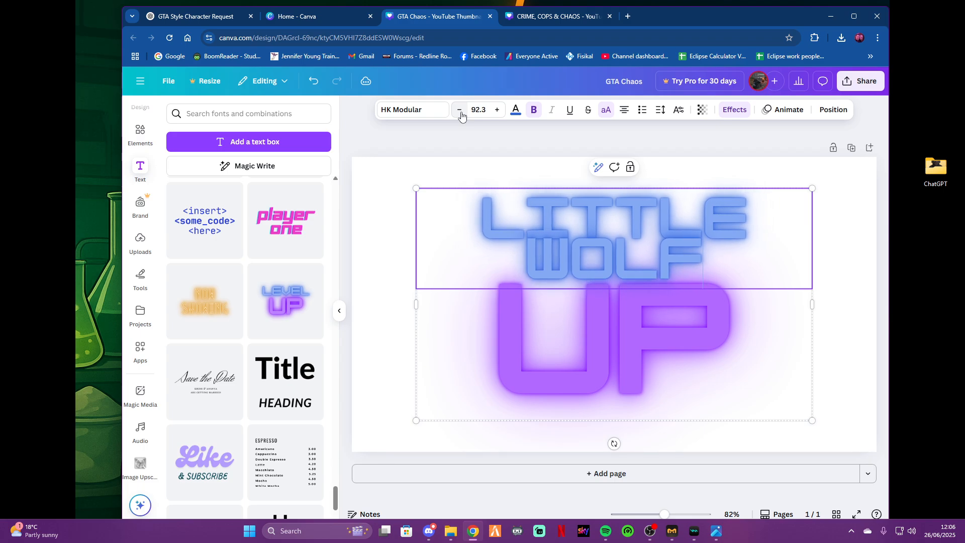
pyautogui.click(459, 111)
pyautogui.click(459, 111)
pyautogui.click(459, 111)
pyautogui.click(459, 110)
pyautogui.click(459, 111)
pyautogui.click(459, 111)
pyautogui.click(459, 111)
pyautogui.click(460, 110)
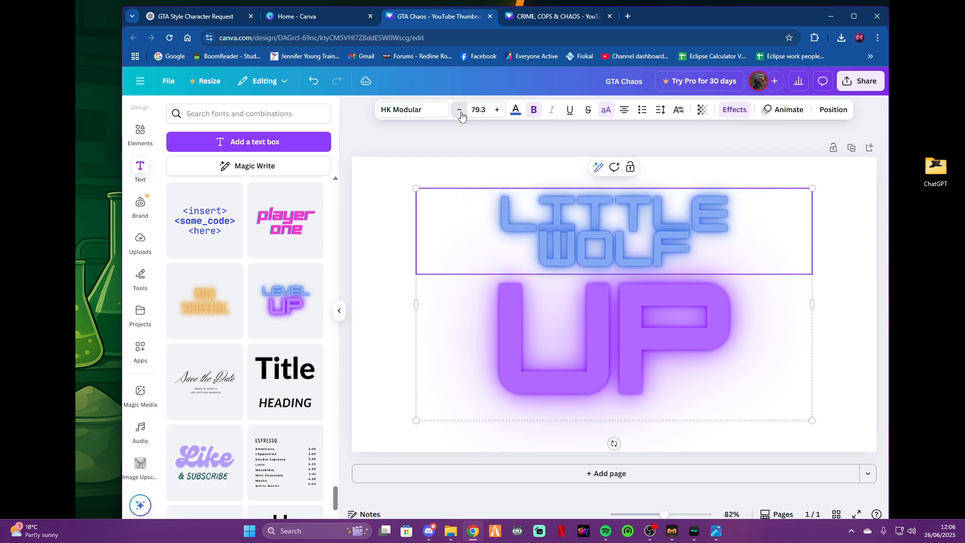
pyautogui.click(459, 111)
pyautogui.click(459, 111)
pyautogui.click(459, 110)
pyautogui.click(460, 110)
pyautogui.click(459, 110)
# Step: Replace the word "UP" in the purple glowing text with "BIG CITY"
pyautogui.click(705, 328)
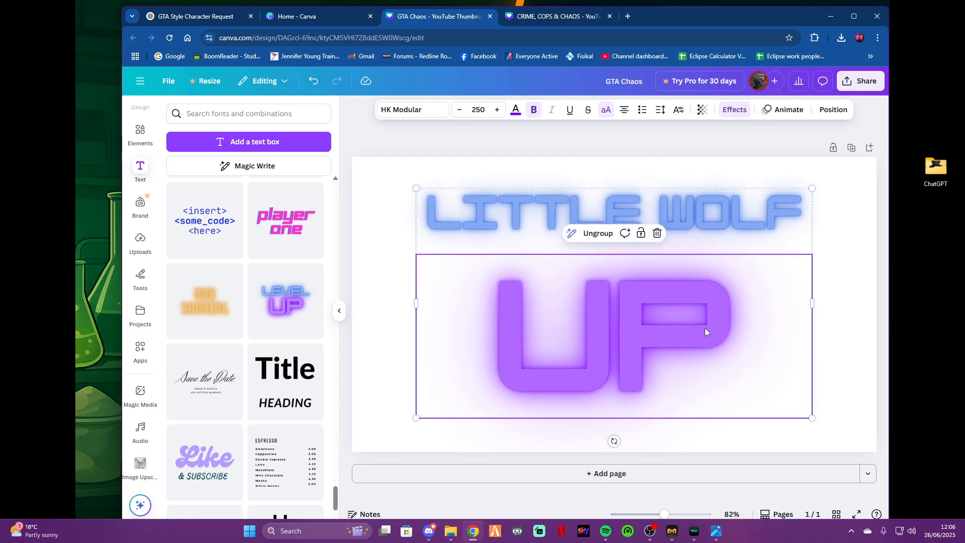
pyautogui.doubleClick(704, 328)
pyautogui.press('BackSpace')
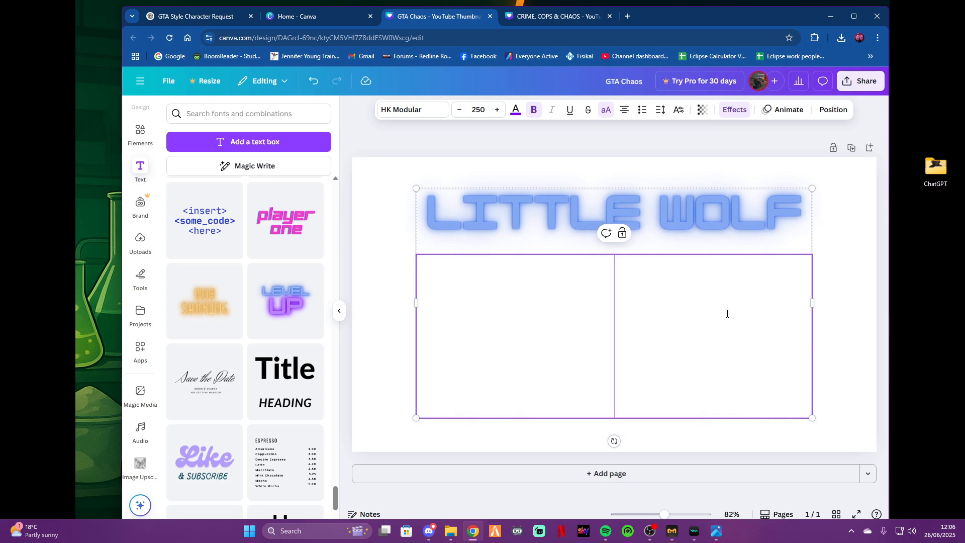
pyautogui.write('BIG')
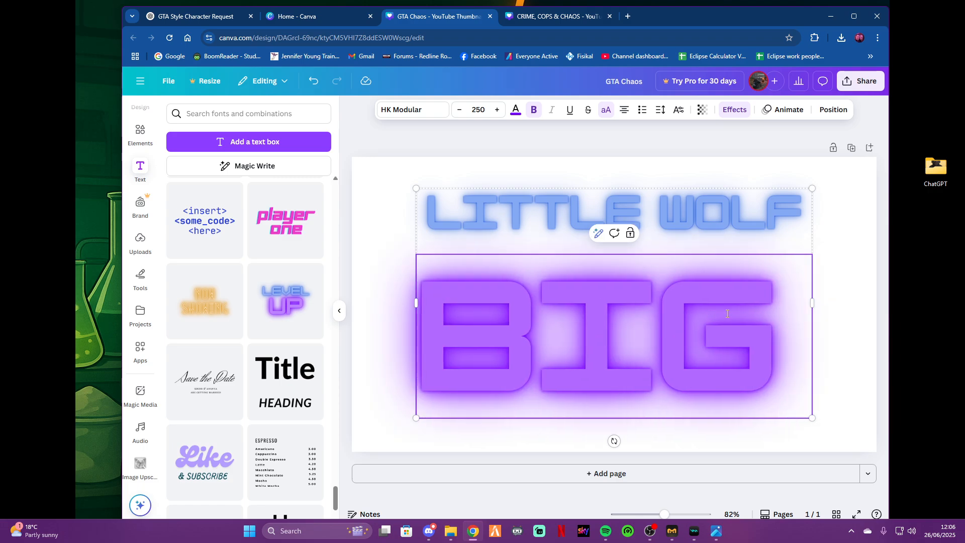
pyautogui.write(' CITy')
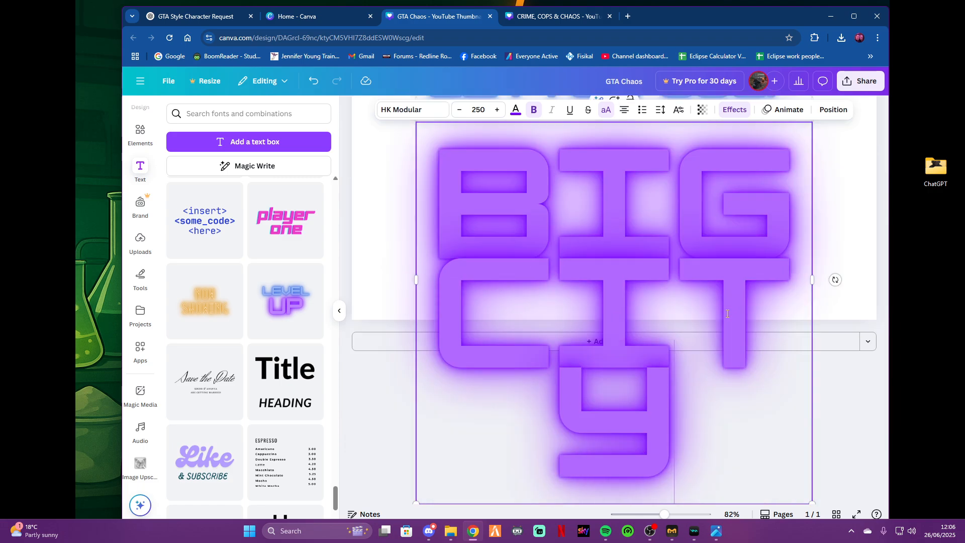
# Step: Reduce the font size of the purple "BIG CITY" text to 103 so it fits on a single line
pyautogui.click(478, 110)
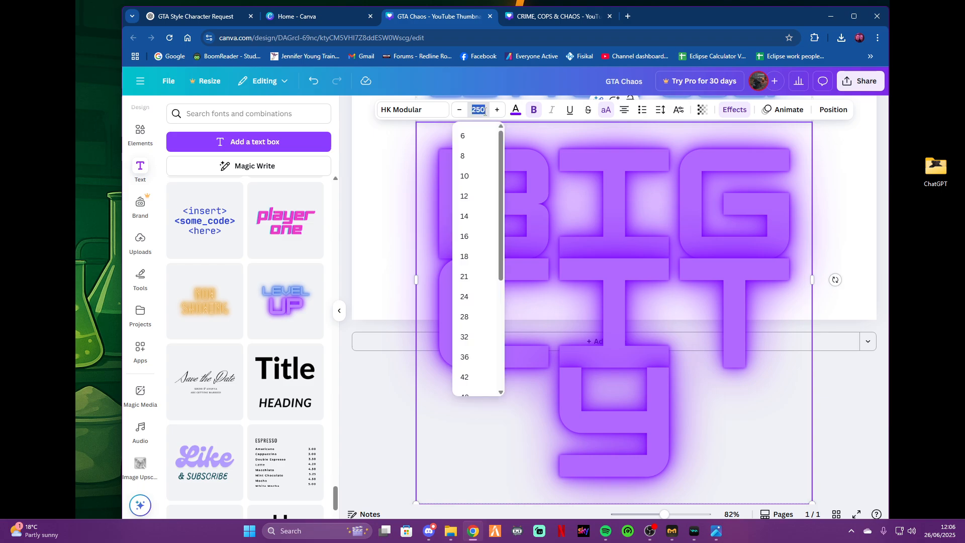
pyautogui.moveTo(496, 196); pyautogui.dragTo(503, 301)
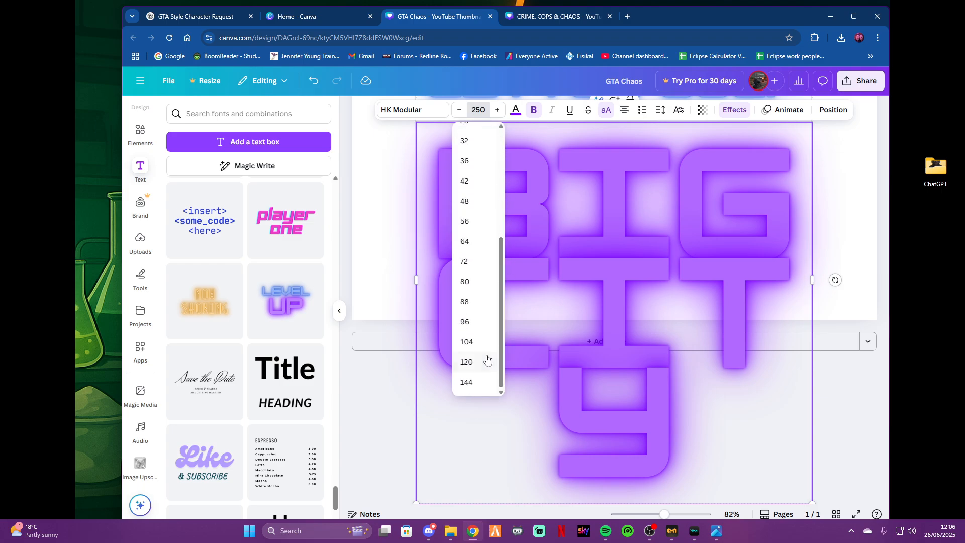
pyautogui.click(468, 363)
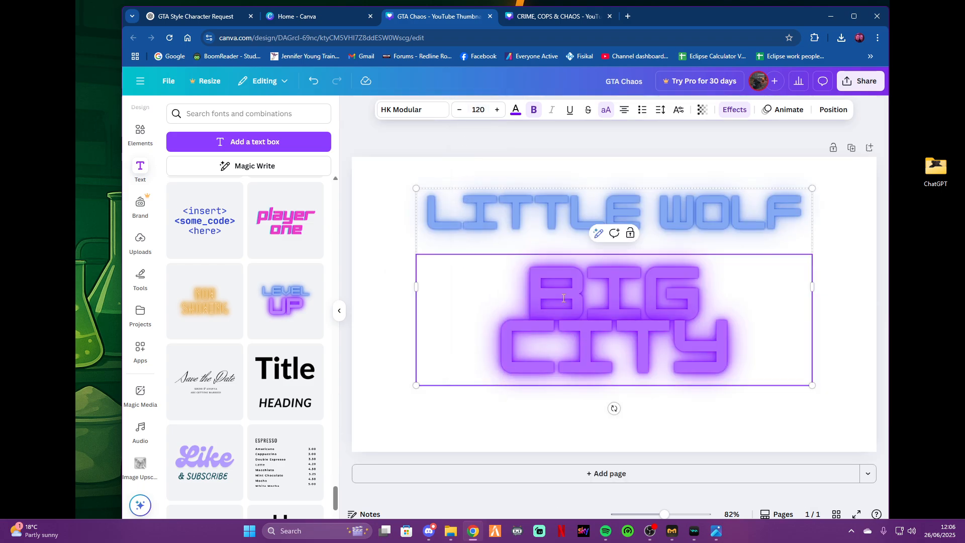
pyautogui.click(459, 110)
pyautogui.click(459, 110)
pyautogui.click(459, 110)
pyautogui.click(459, 110)
pyautogui.click(458, 110)
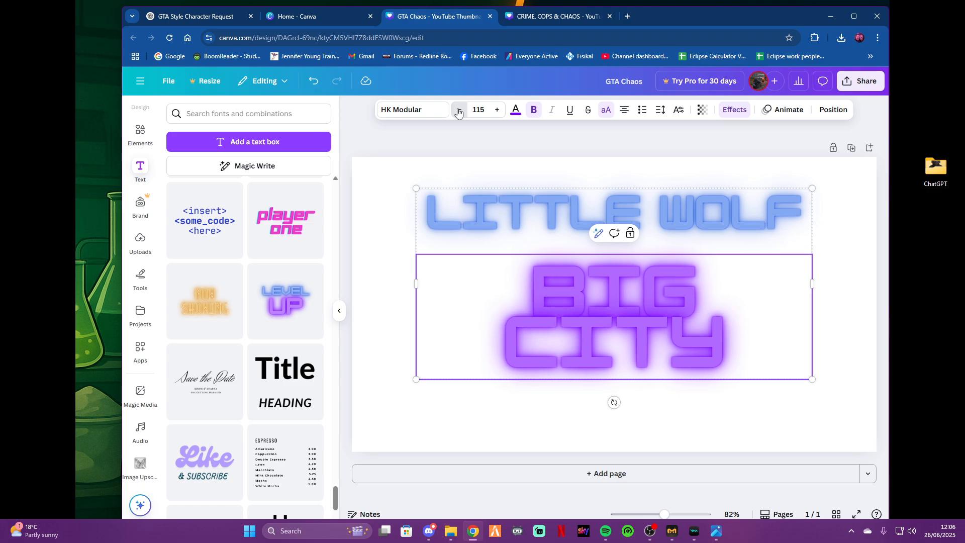
pyautogui.doubleClick(458, 111)
pyautogui.doubleClick(458, 111)
pyautogui.click(458, 111)
pyautogui.doubleClick(457, 111)
pyautogui.click(458, 111)
pyautogui.click(458, 112)
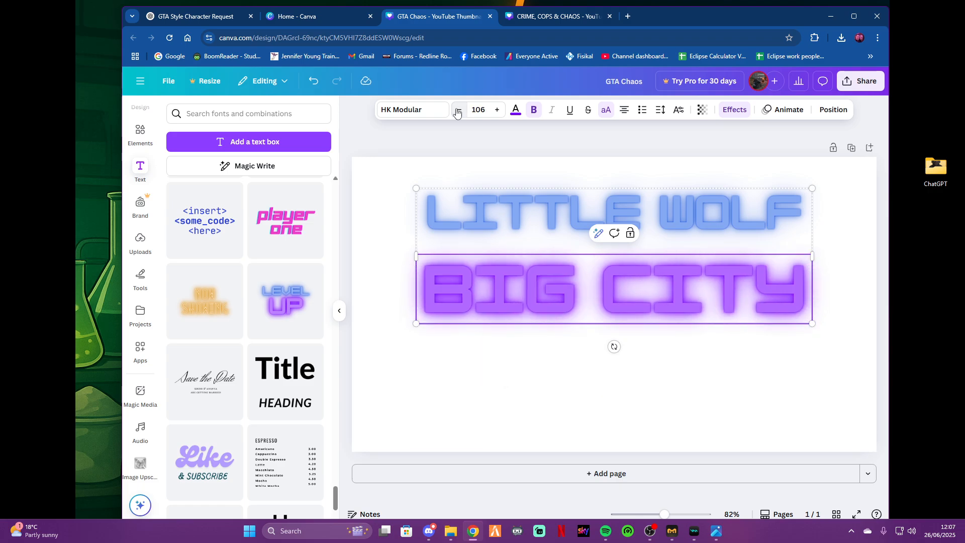
pyautogui.doubleClick(458, 111)
pyautogui.click(458, 111)
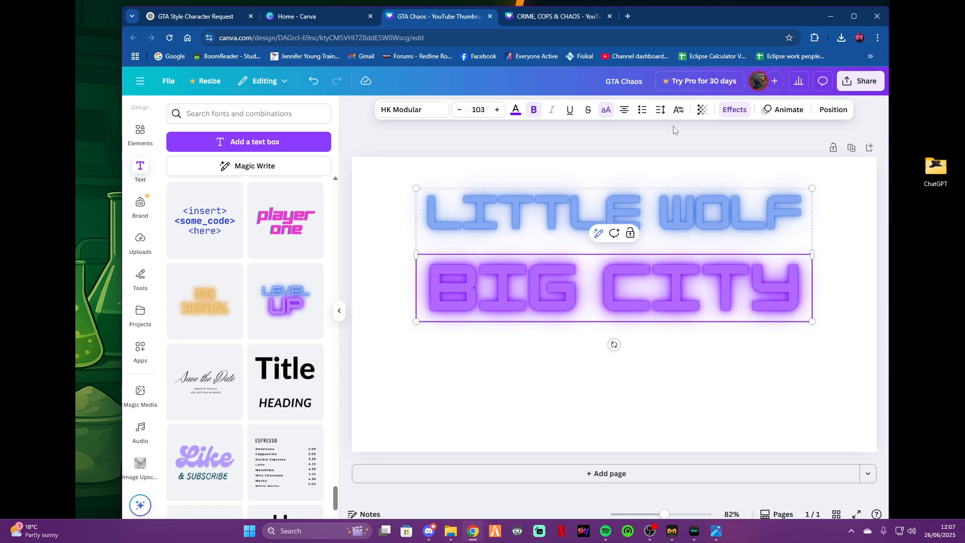
# Step: Try adjusting the line spacing, first on "BIG CITY" alone and then on the whole group, to change the gap between the two lines
pyautogui.click(660, 110)
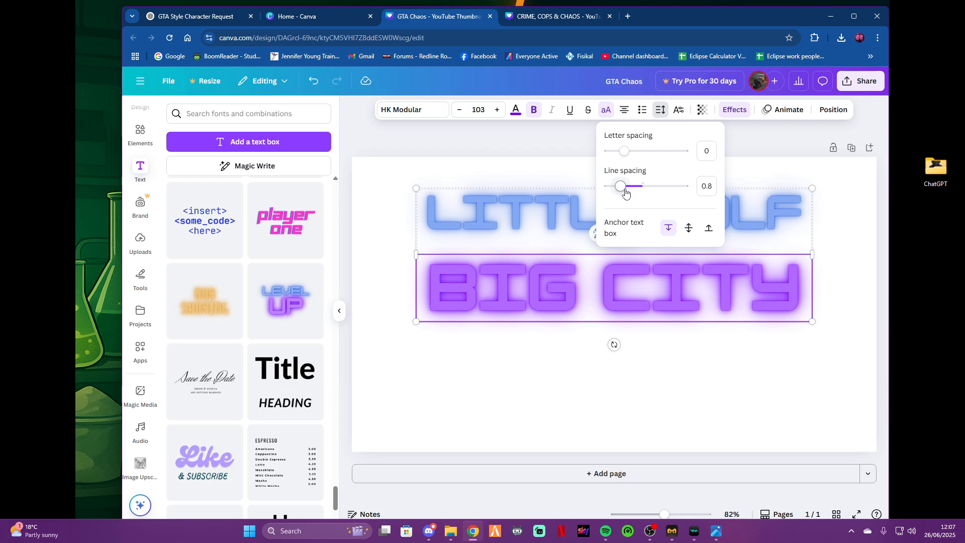
pyautogui.moveTo(625, 192)
pyautogui.mouseDown()
pyautogui.moveTo(652, 187)
pyautogui.moveTo(631, 187)
pyautogui.mouseUp()
pyautogui.click(657, 349)
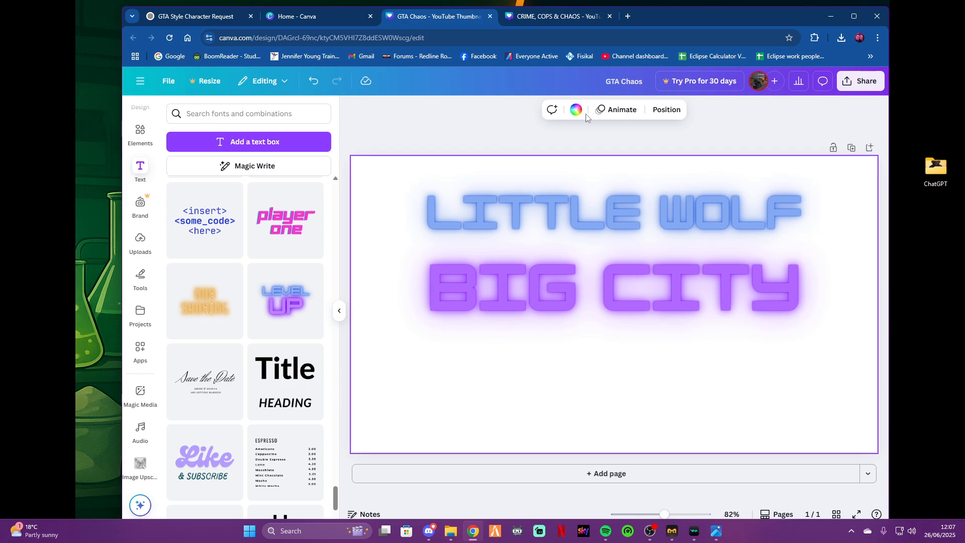
pyautogui.click(526, 255)
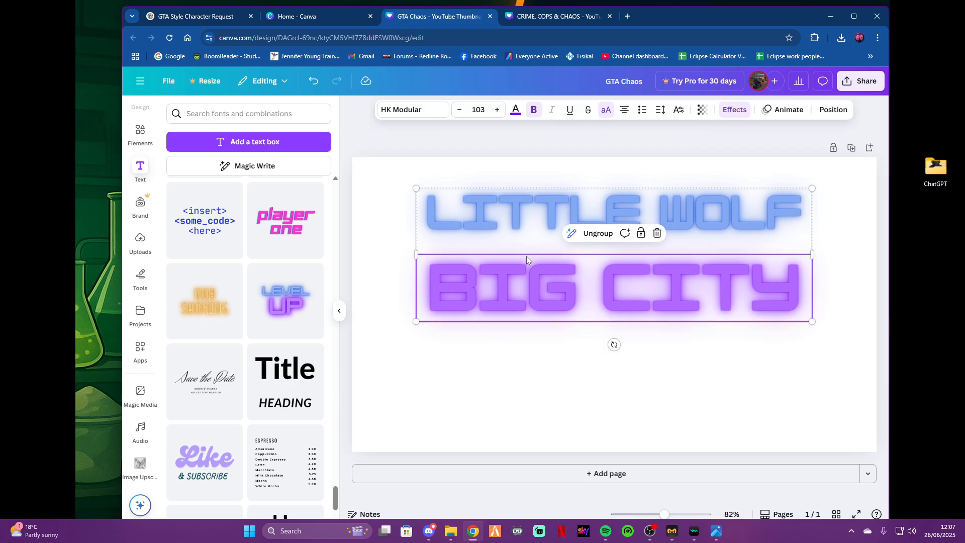
pyautogui.click(412, 212)
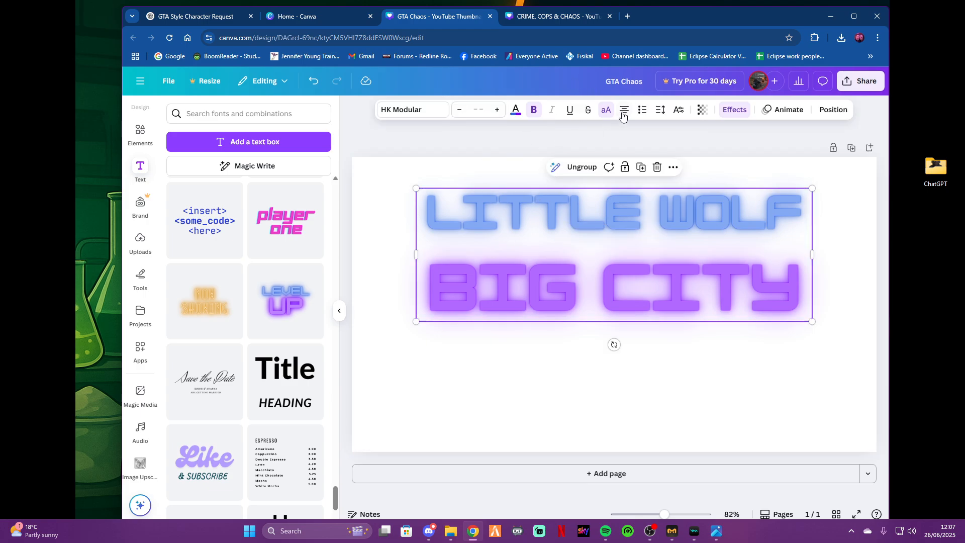
pyautogui.click(661, 109)
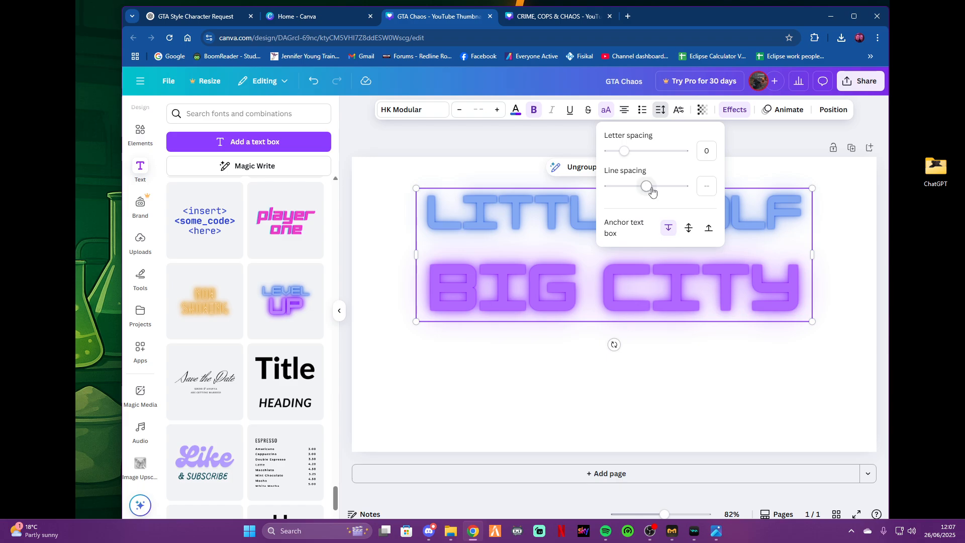
pyautogui.moveTo(651, 191)
pyautogui.mouseDown()
pyautogui.moveTo(634, 191)
pyautogui.moveTo(663, 191)
pyautogui.moveTo(622, 195)
pyautogui.moveTo(649, 192)
pyautogui.mouseUp()
# Step: Try the Outline, Shadow, Neon and Echo effects on both text lines to compare their looks
pyautogui.click(737, 115)
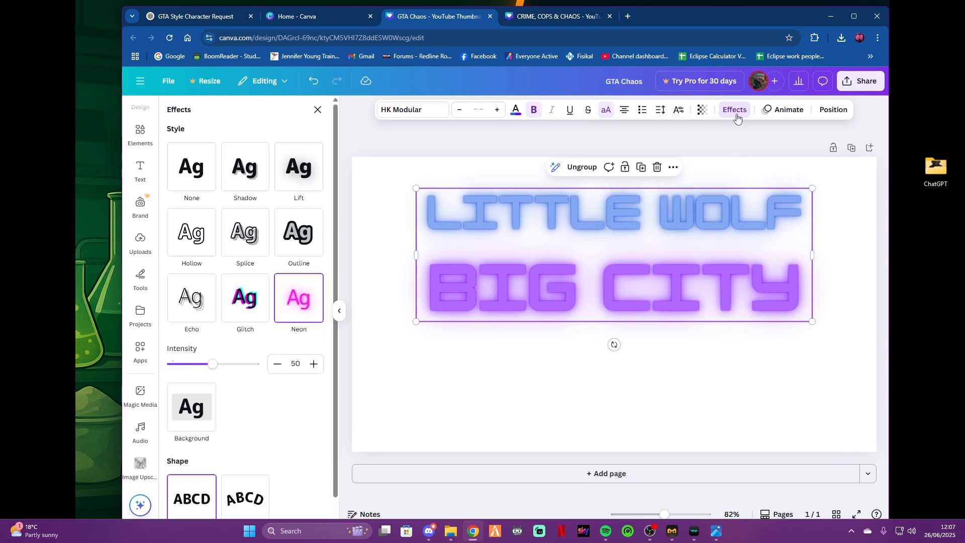
pyautogui.click(291, 235)
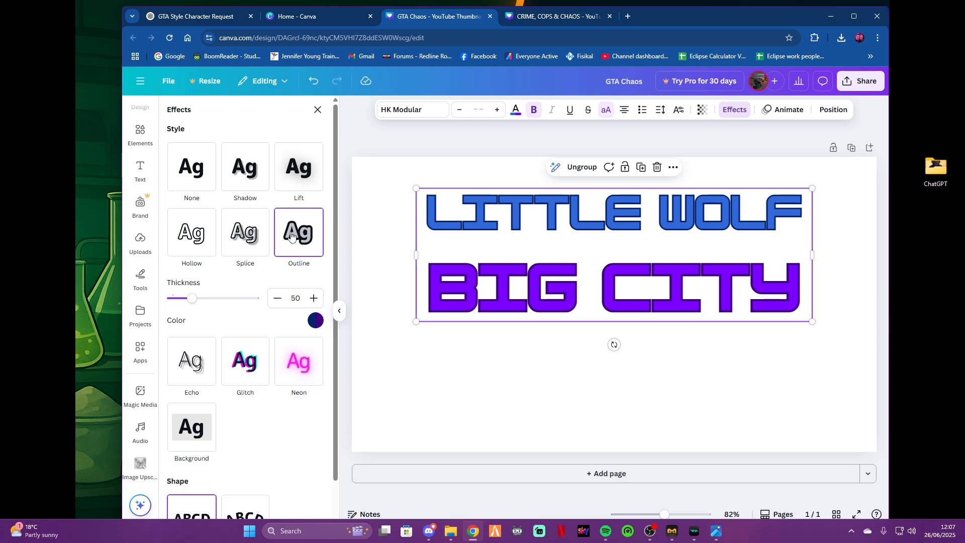
pyautogui.click(246, 194)
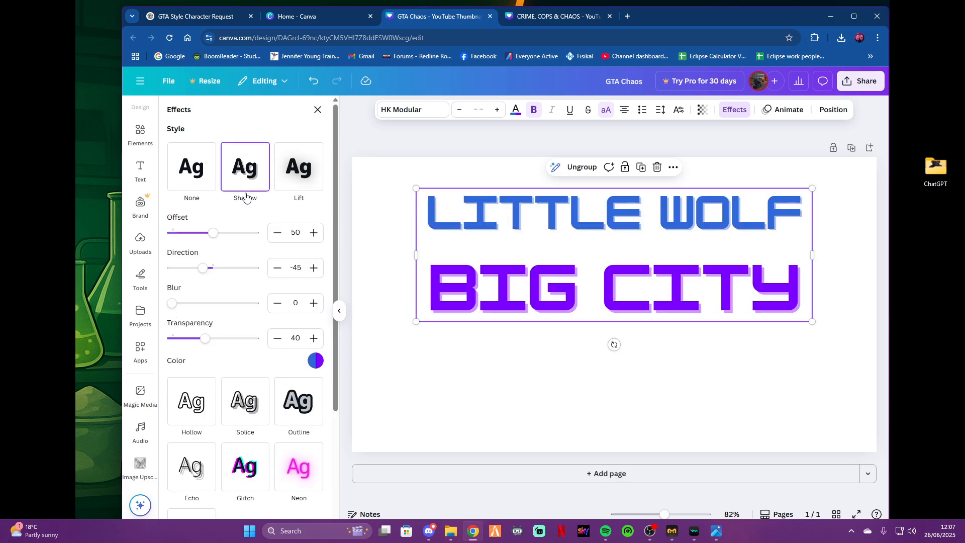
pyautogui.scroll(-2, 271, 460)
pyautogui.scroll(-1, 271, 460)
pyautogui.click(296, 319)
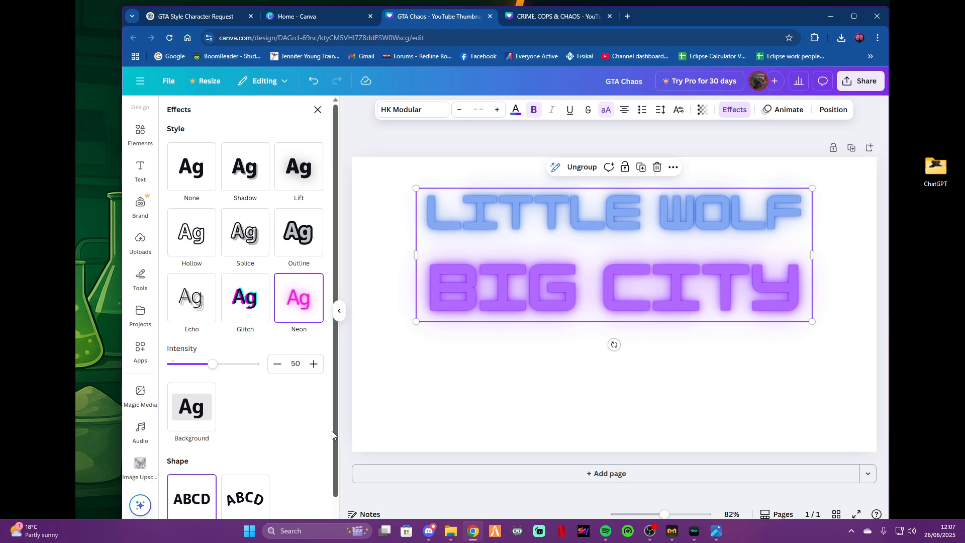
pyautogui.scroll(-1, 286, 406)
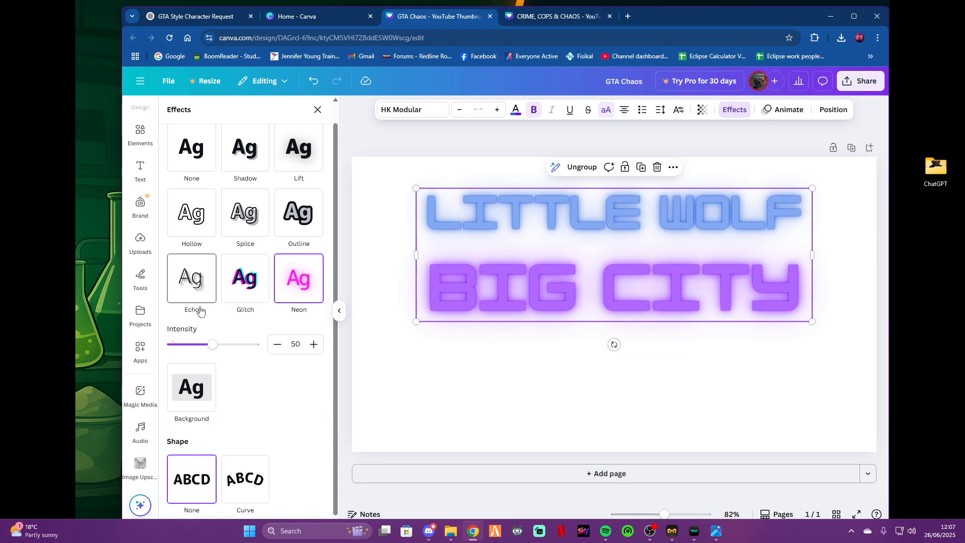
pyautogui.click(199, 279)
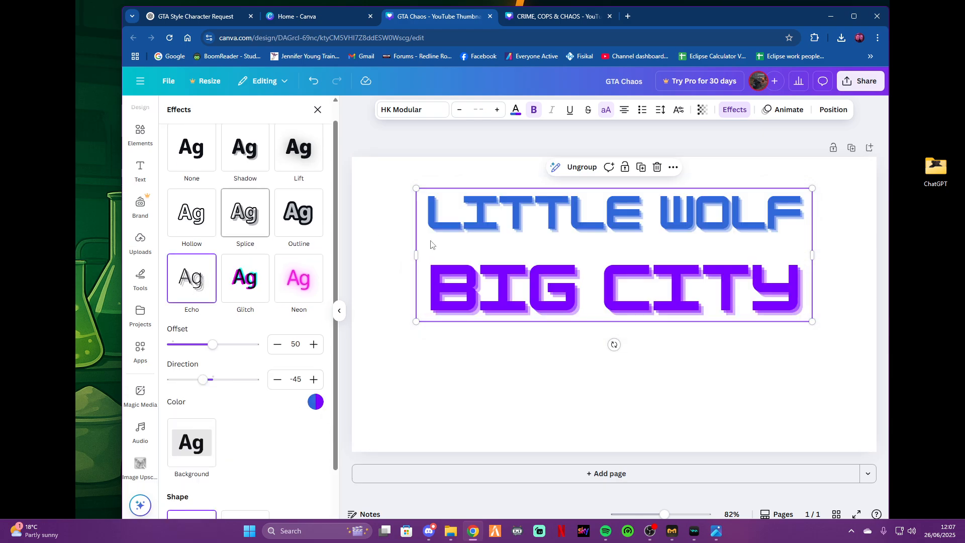
pyautogui.click(298, 279)
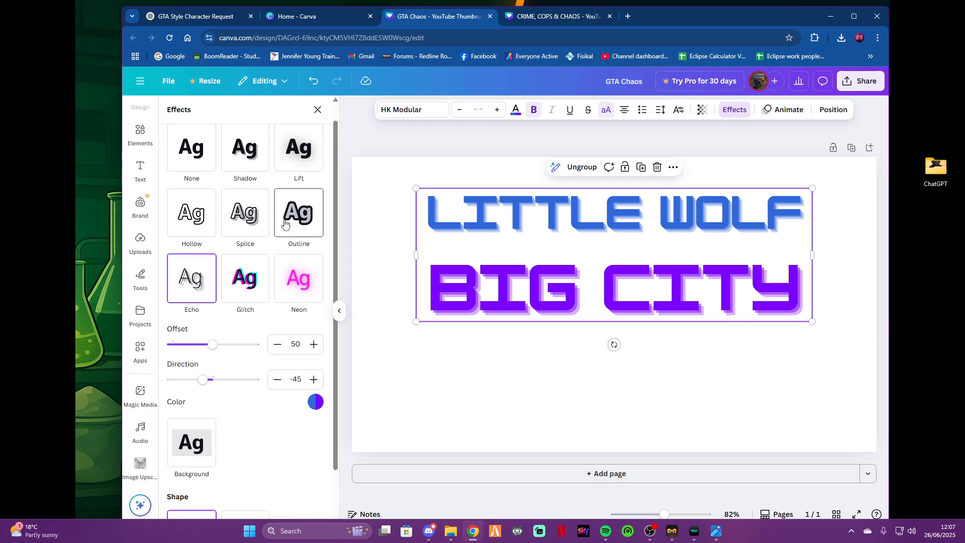
# Step: Apply the Outline effect to both text lines with a black outline colour and a thickness of 90
pyautogui.click(298, 212)
pyautogui.click(316, 302)
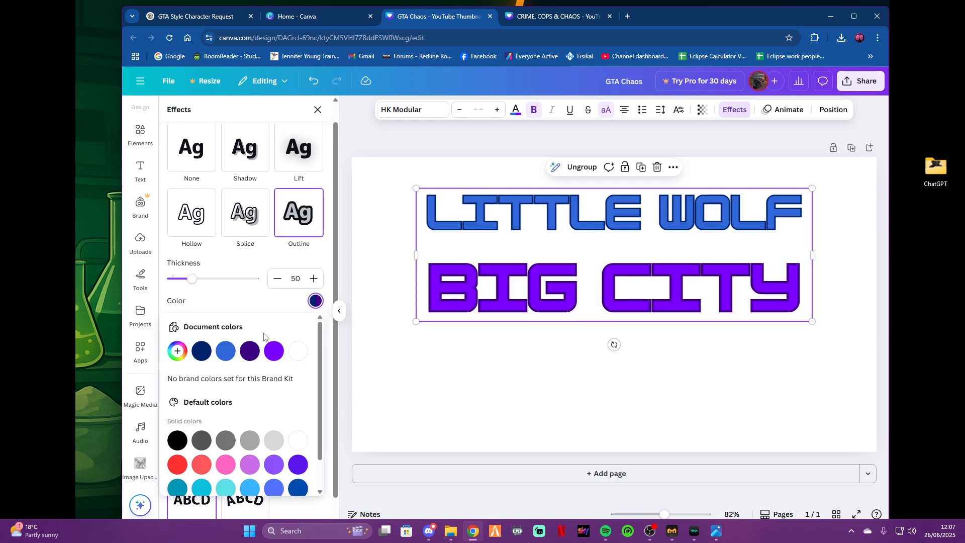
pyautogui.click(178, 464)
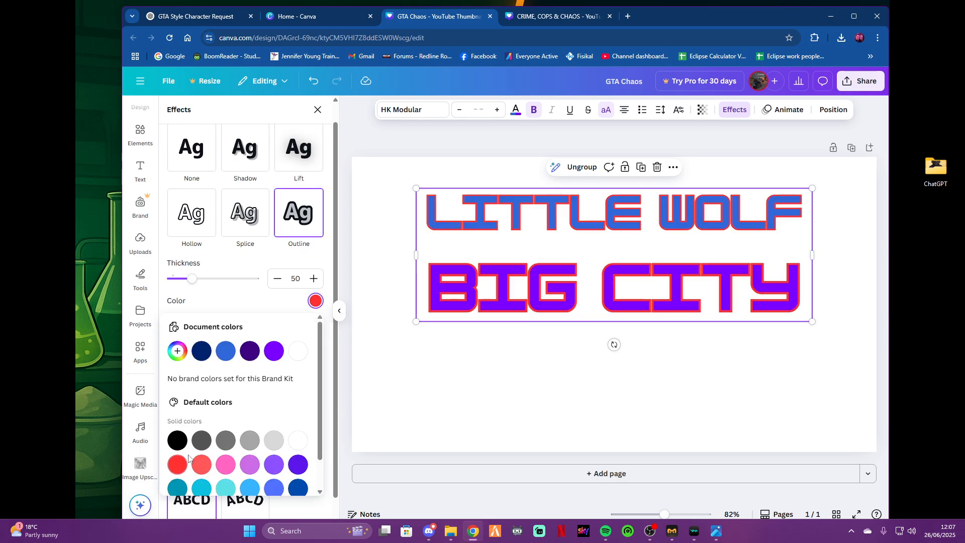
pyautogui.scroll(-1, 193, 442)
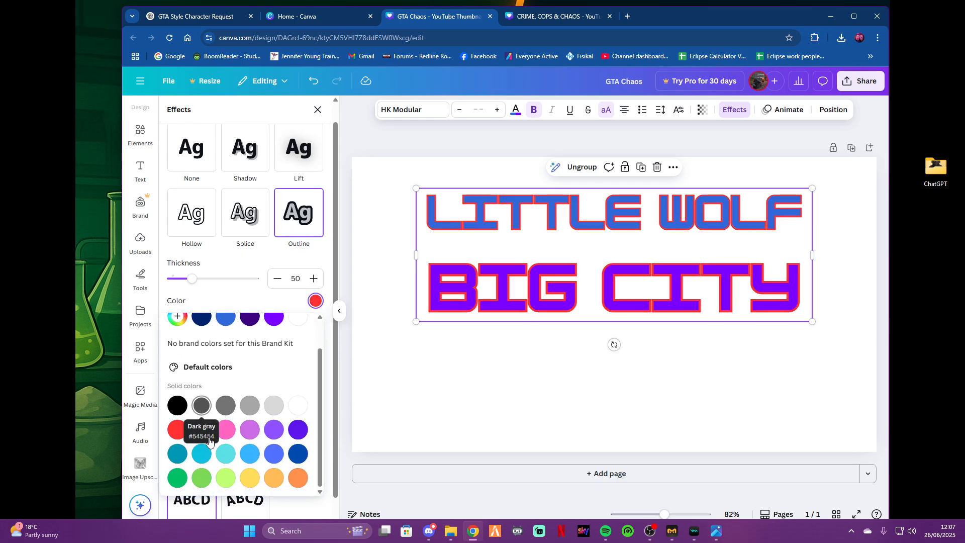
pyautogui.click(177, 405)
pyautogui.scroll(1, 219, 394)
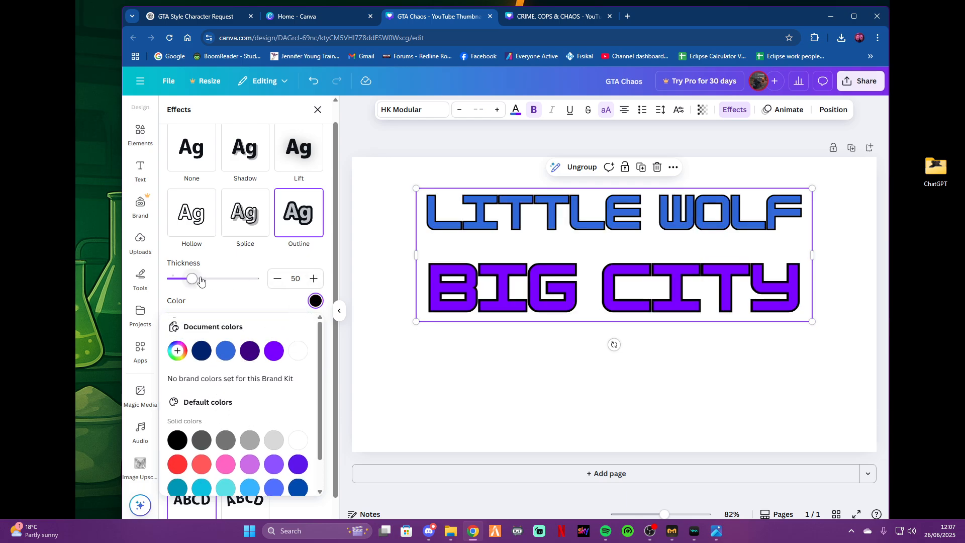
pyautogui.moveTo(192, 279)
pyautogui.mouseDown()
pyautogui.moveTo(228, 279)
pyautogui.moveTo(208, 279)
pyautogui.mouseUp()
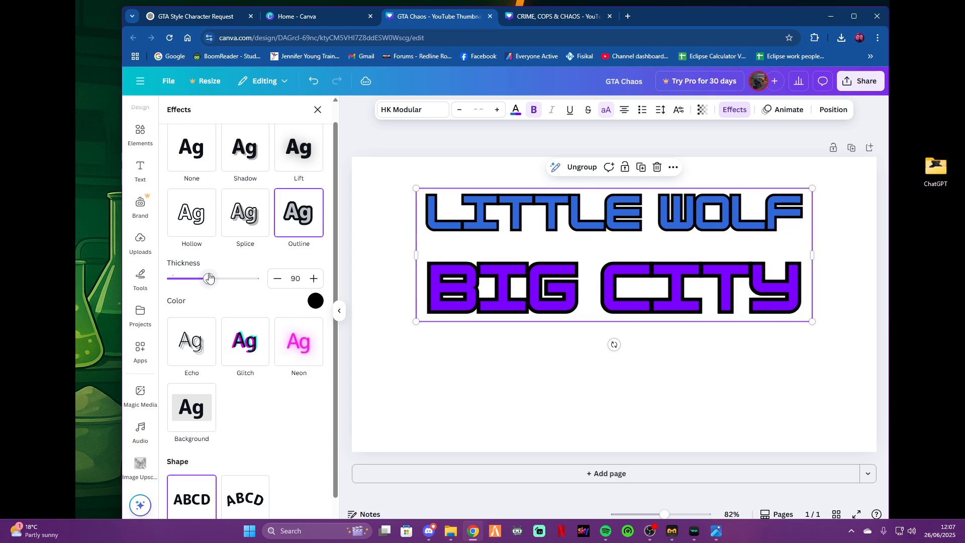
# Step: Shift the text group slightly toward the page's left edge and recolour the "LITTLE WOLF" text red
pyautogui.click(432, 226)
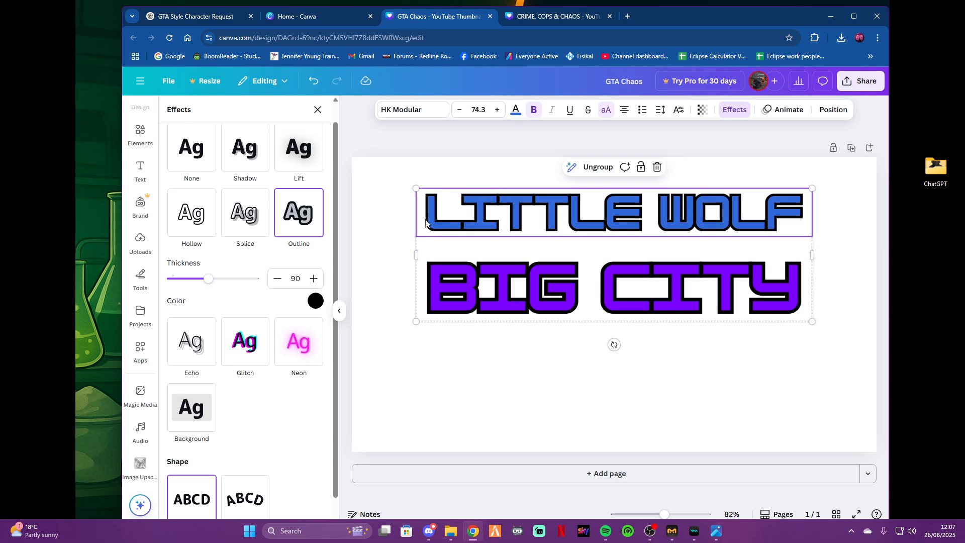
pyautogui.moveTo(432, 226); pyautogui.dragTo(405, 222)
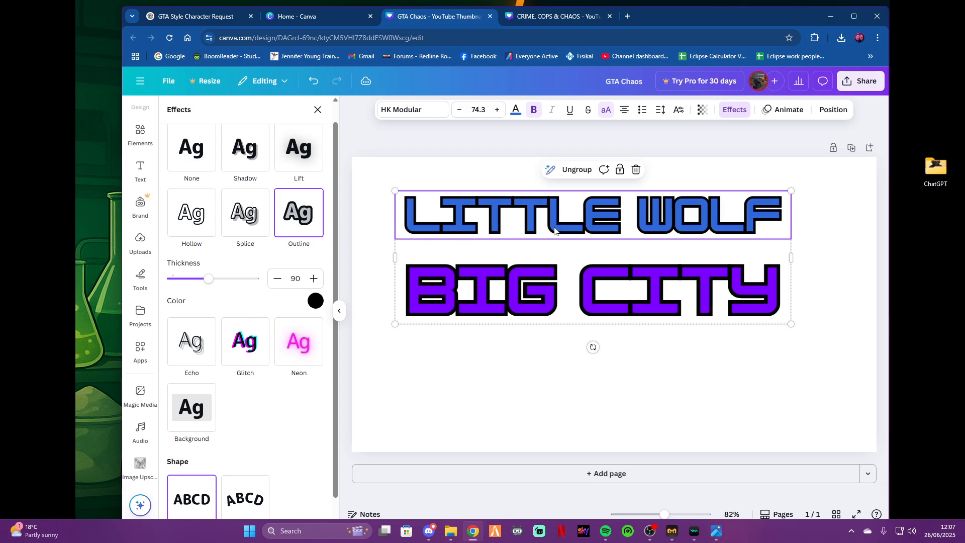
pyautogui.click(550, 229)
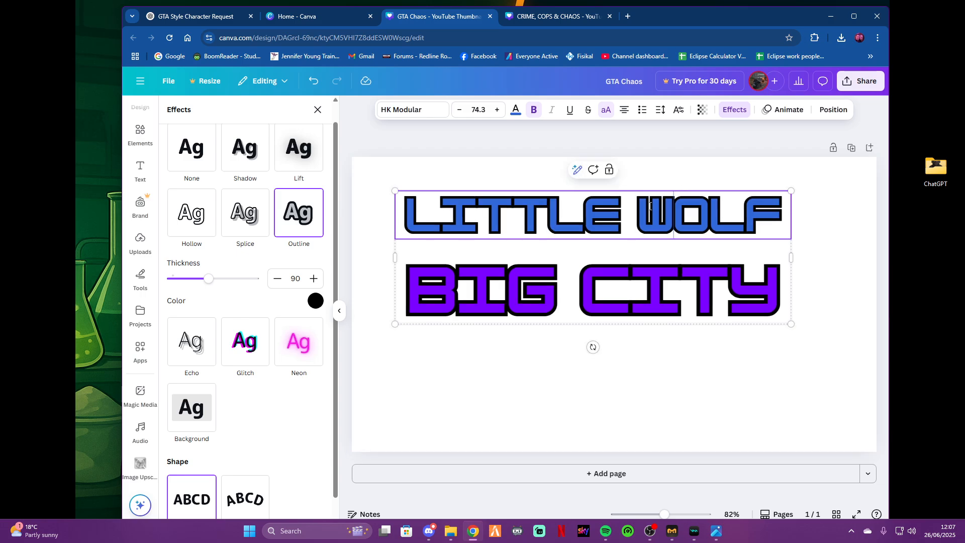
pyautogui.click(516, 112)
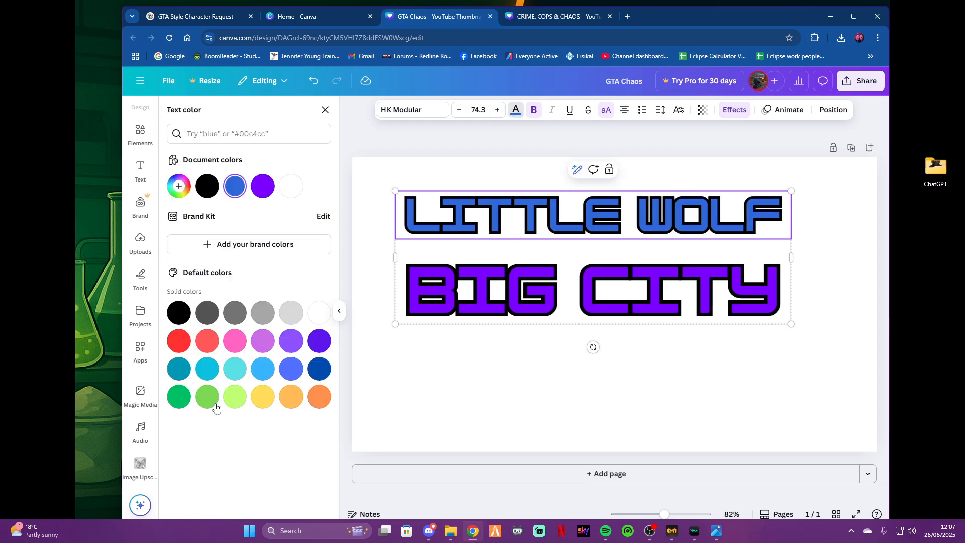
pyautogui.click(179, 341)
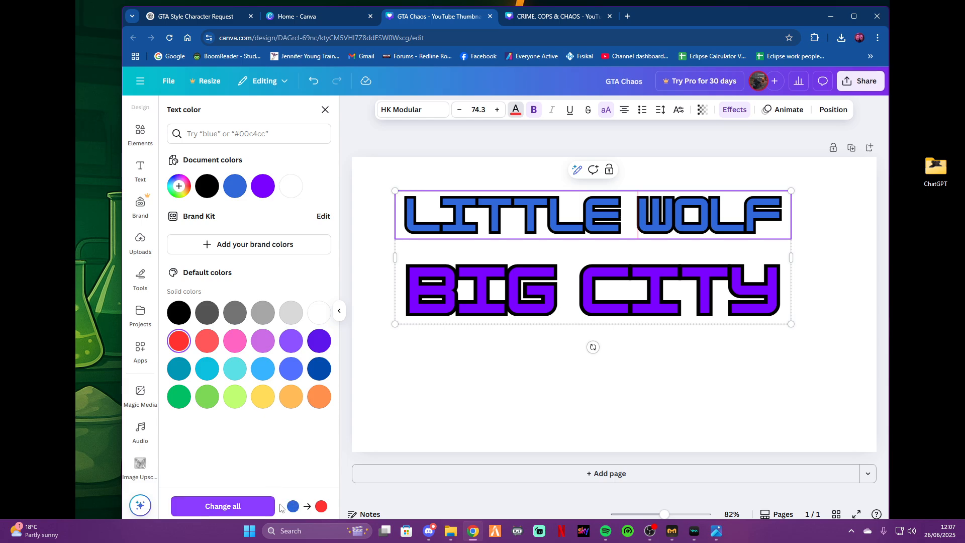
# Step: Recolour the "BIG CITY" text yellow and deselect the text group
pyautogui.click(497, 311)
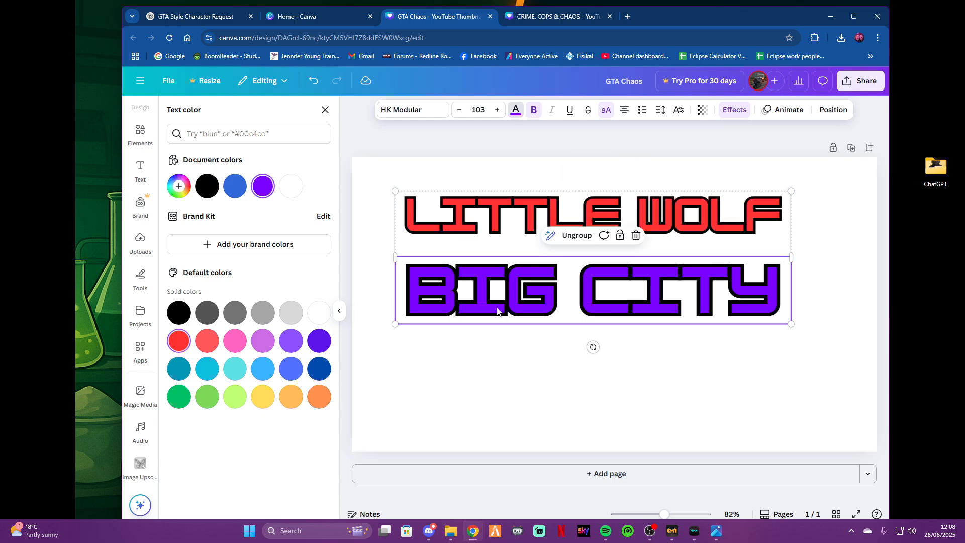
pyautogui.click(262, 395)
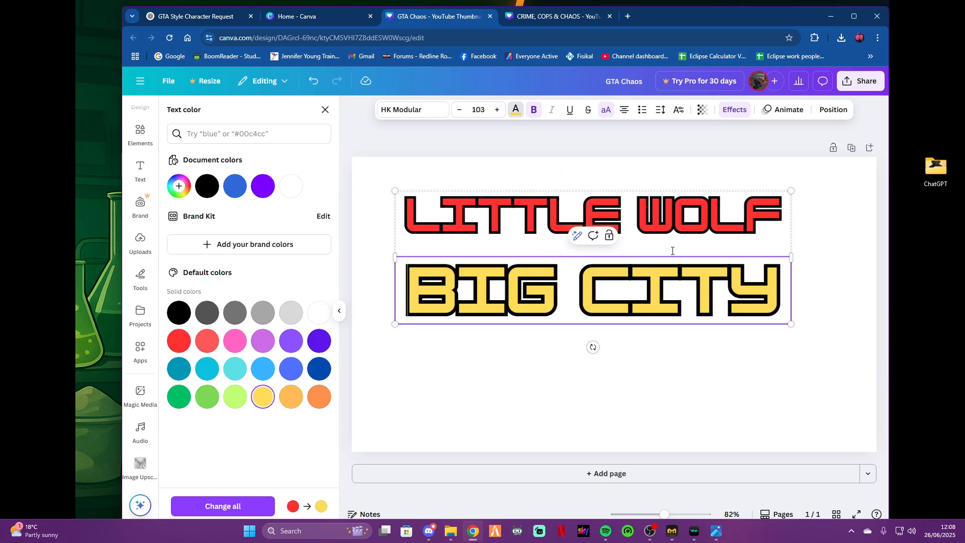
pyautogui.click(423, 217)
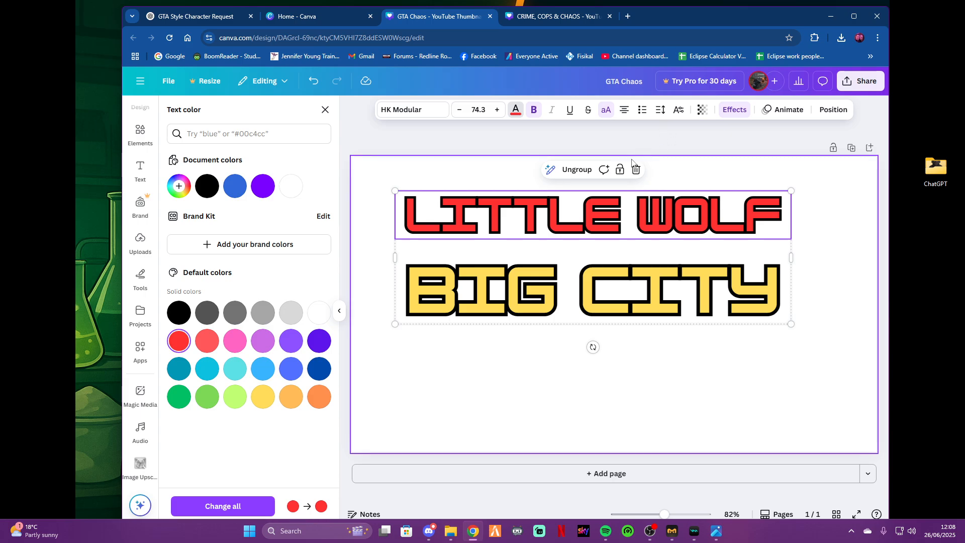
pyautogui.click(716, 178)
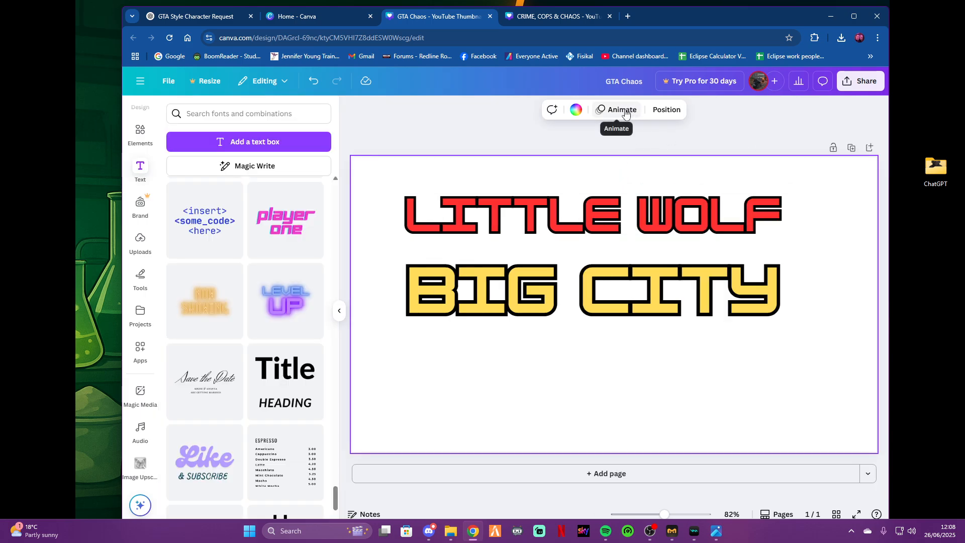
# Step: Tighten the letter spacing of the red "LITTLE WOLF" text so its letters sit closer together
pyautogui.click(588, 206)
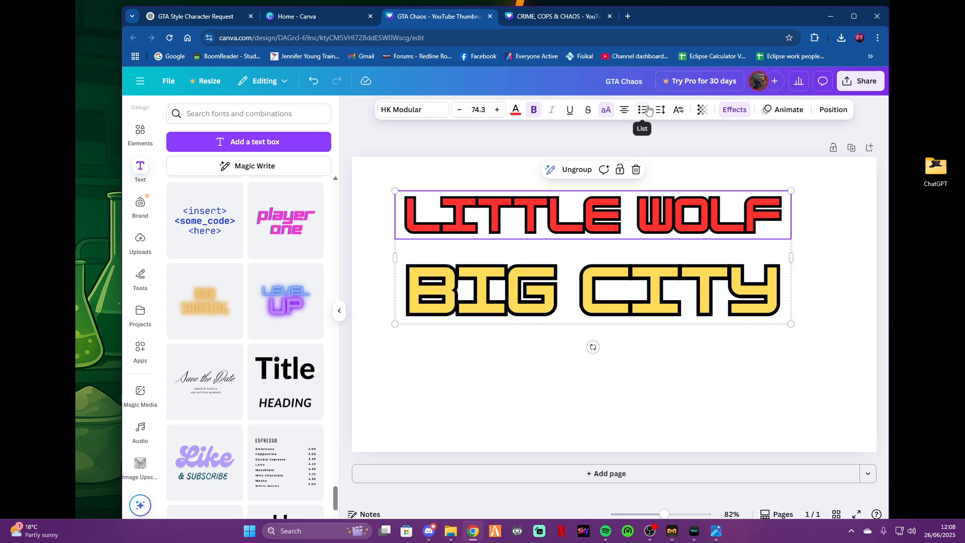
pyautogui.click(660, 109)
pyautogui.moveTo(622, 151)
pyautogui.mouseDown()
pyautogui.moveTo(643, 158)
pyautogui.moveTo(617, 151)
pyautogui.mouseUp()
pyautogui.click(769, 216)
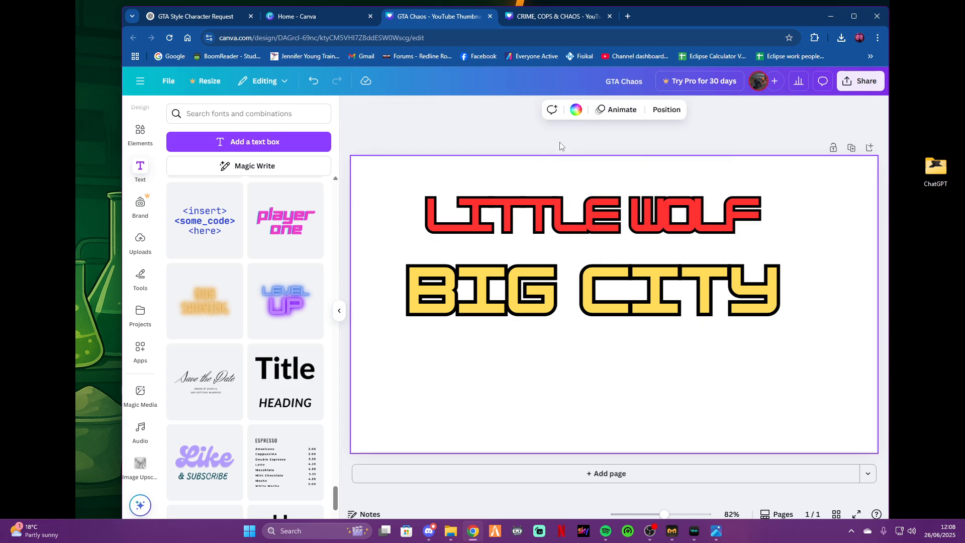
# Step: Try bulleted and numbered list formatting on the grouped LITTLE WOLF and BIG CITY text
pyautogui.click(550, 206)
pyautogui.click(589, 281)
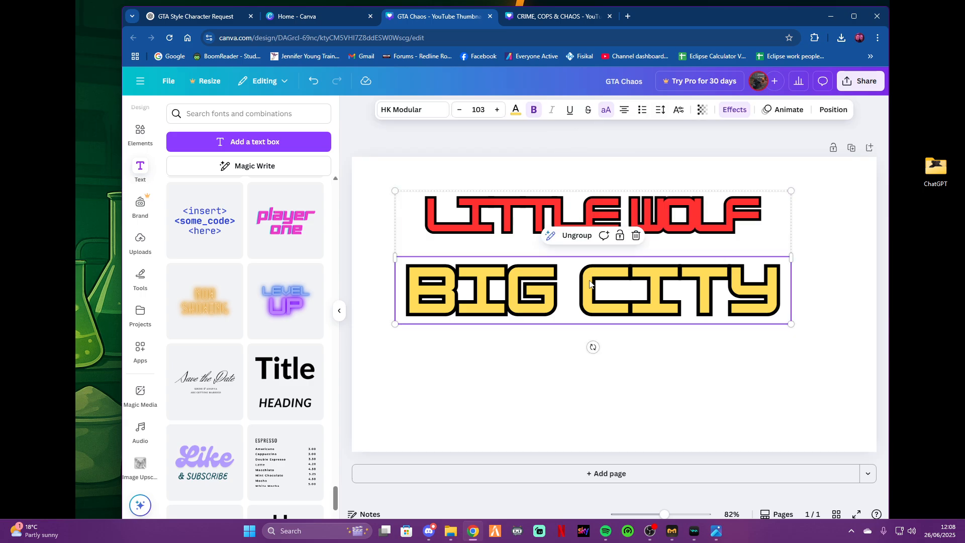
pyautogui.click(749, 393)
pyautogui.click(732, 305)
pyautogui.click(790, 222)
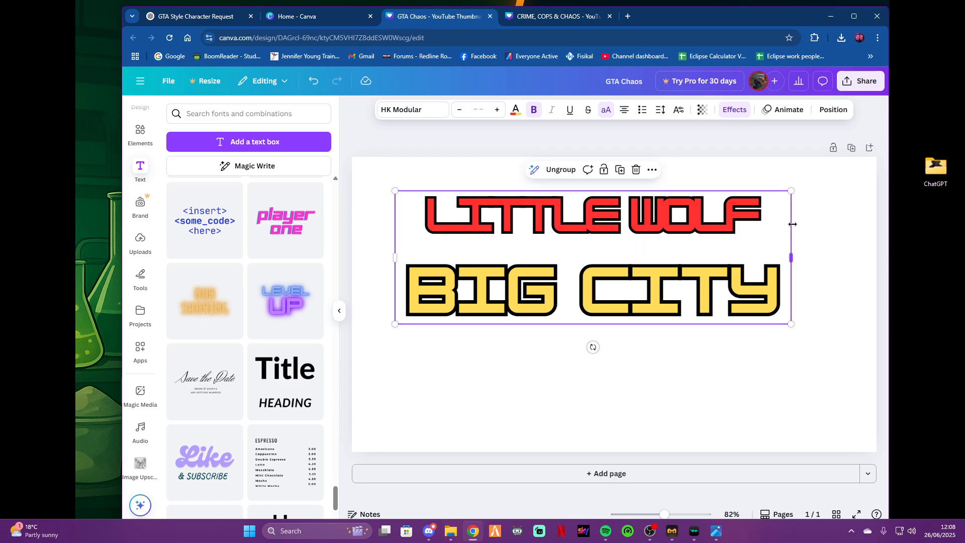
pyautogui.click(647, 112)
pyautogui.click(660, 109)
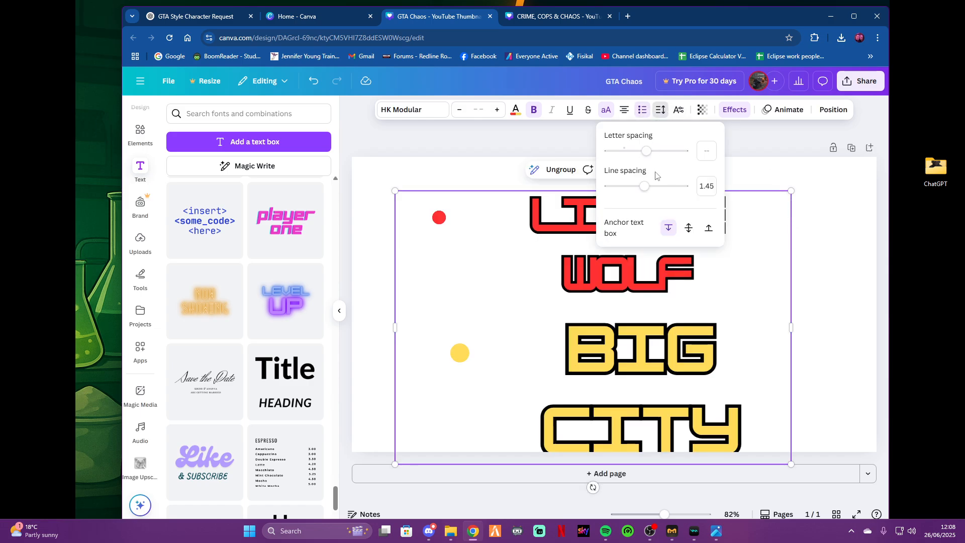
pyautogui.click(640, 114)
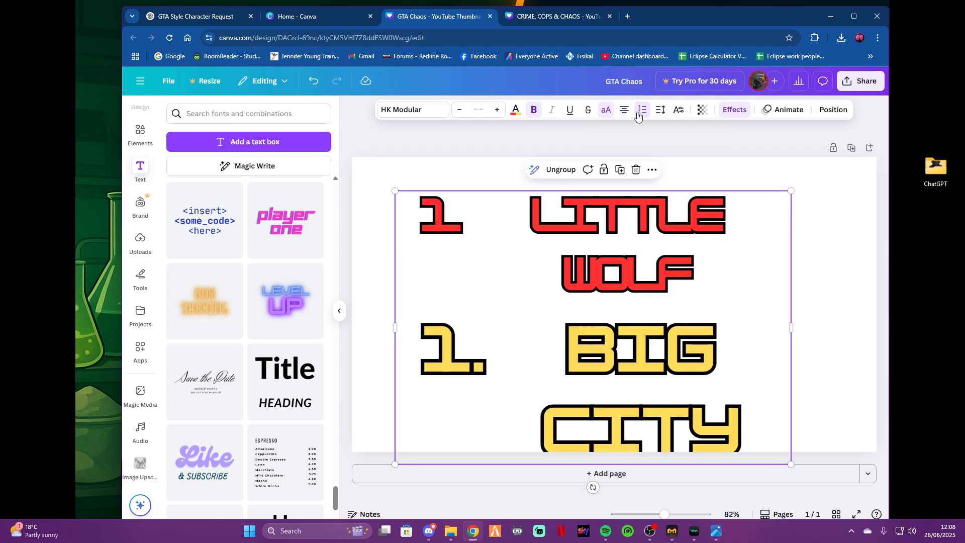
pyautogui.click(639, 115)
# Step: Set the grouped titles' line spacing to 1.41 and anchor their text boxes to the bottom
pyautogui.click(660, 110)
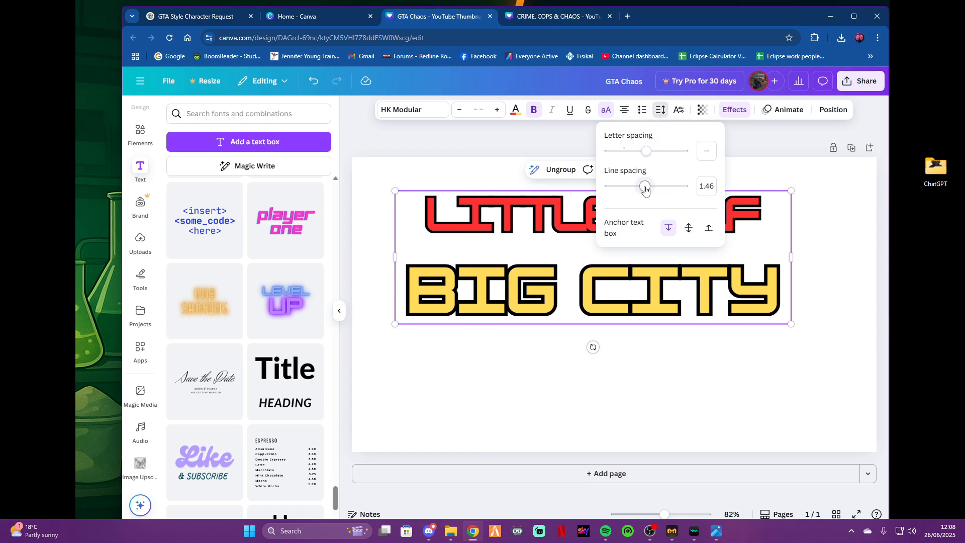
pyautogui.click(689, 228)
pyautogui.moveTo(644, 186)
pyautogui.mouseDown()
pyautogui.moveTo(658, 186)
pyautogui.moveTo(618, 186)
pyautogui.moveTo(653, 187)
pyautogui.moveTo(641, 187)
pyautogui.mouseUp()
pyautogui.click(709, 228)
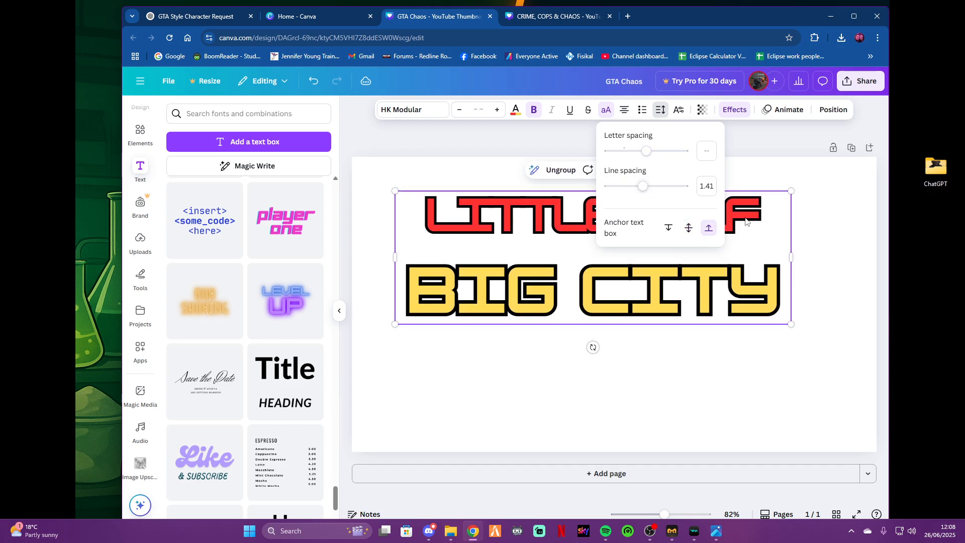
# Step: Ungroup the two title lines and move BIG CITY up so it sits directly beneath LITTLE WOLF
pyautogui.click(802, 252)
pyautogui.click(609, 267)
pyautogui.keyDown('shift'); pyautogui.click(574, 237); pyautogui.keyUp('shift')
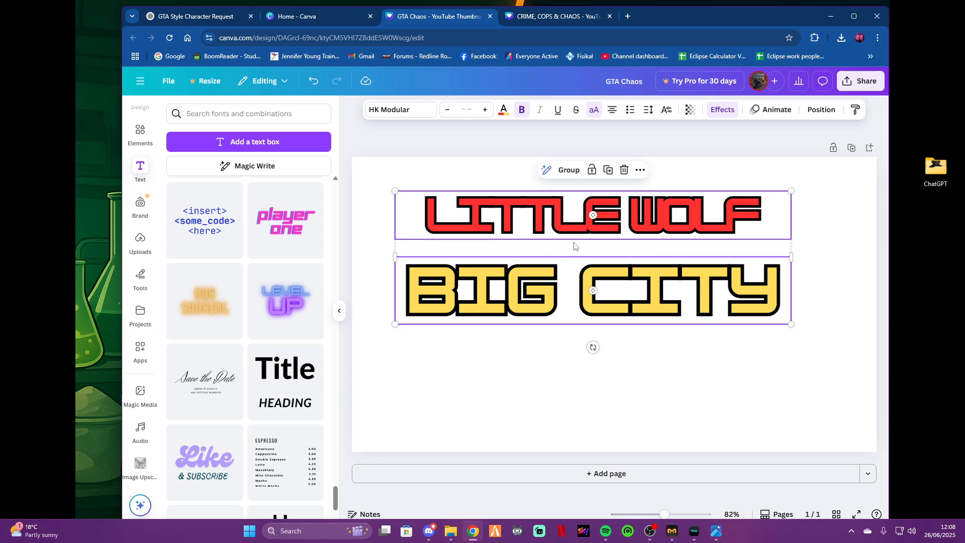
pyautogui.click(597, 371)
pyautogui.moveTo(612, 308); pyautogui.dragTo(610, 282)
pyautogui.click(582, 319)
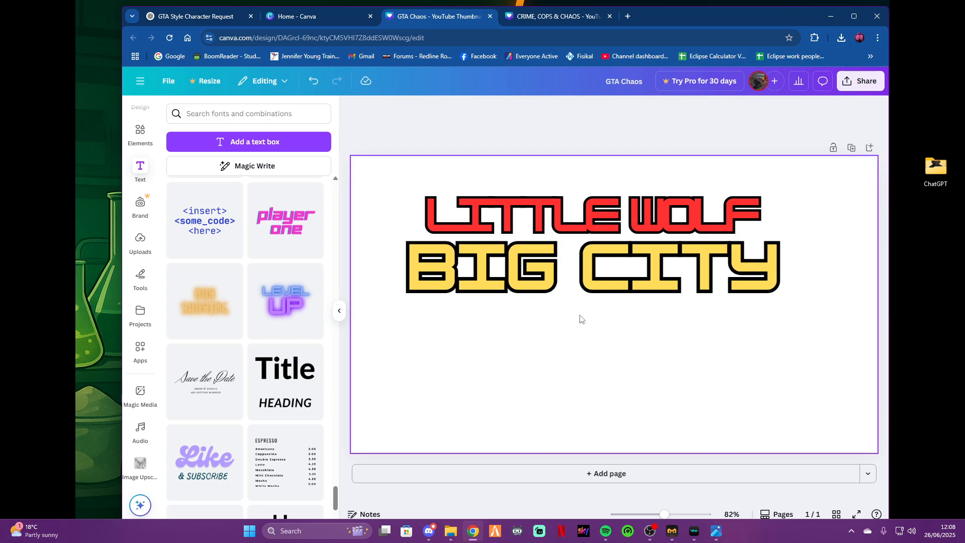
# Step: Group the two title lines and scale the group down until BIG CITY has a font size of about 42
pyautogui.moveTo(396, 166); pyautogui.dragTo(867, 338)
pyautogui.click(568, 168)
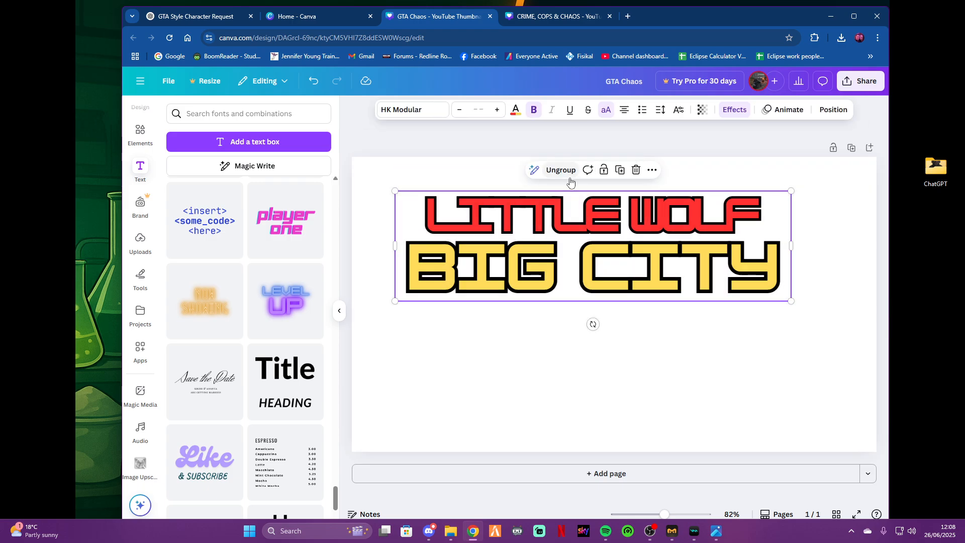
pyautogui.moveTo(791, 301); pyautogui.dragTo(554, 240)
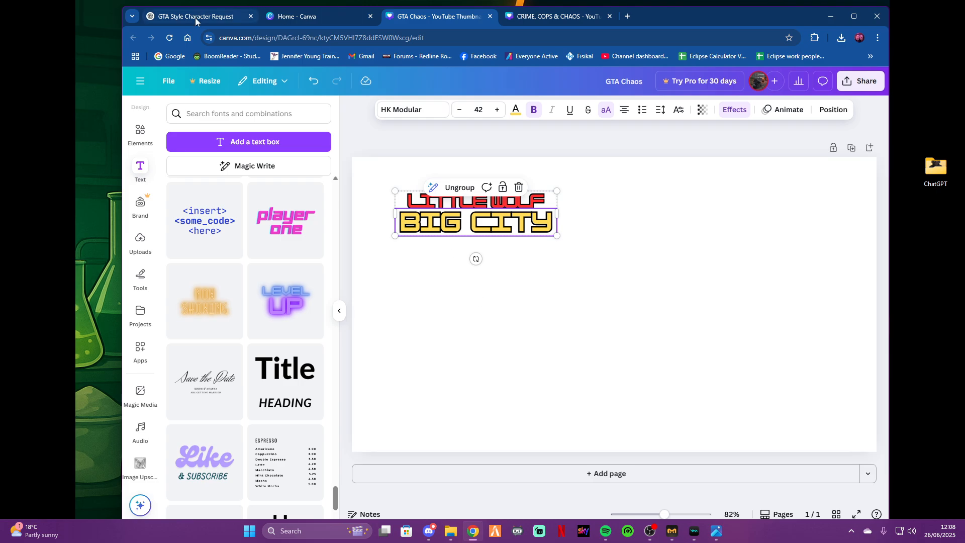
# Step: Switch to ChatGPT, check the image library, and view the new wolf image enlarged in the GTA Style Character Request chat
pyautogui.hotkey('ctrl', '1')
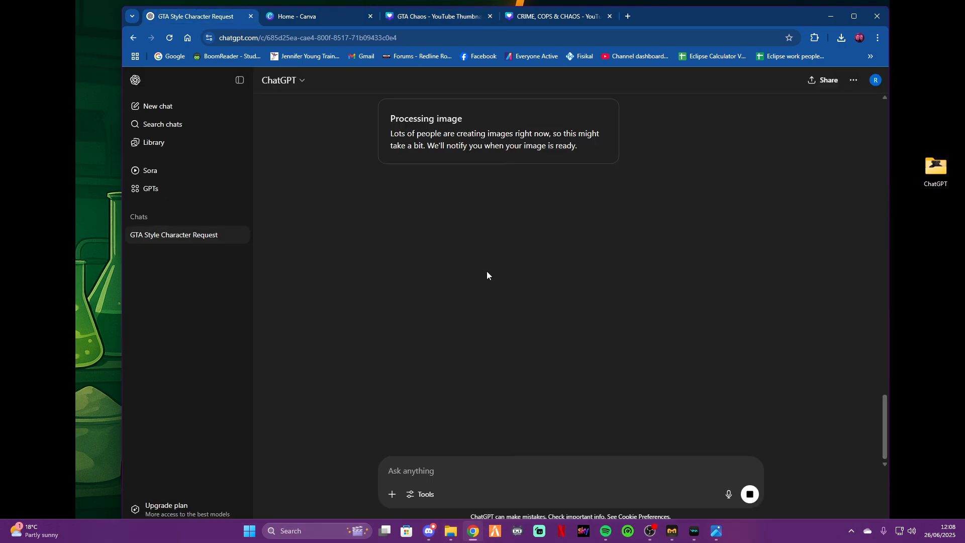
pyautogui.click(173, 143)
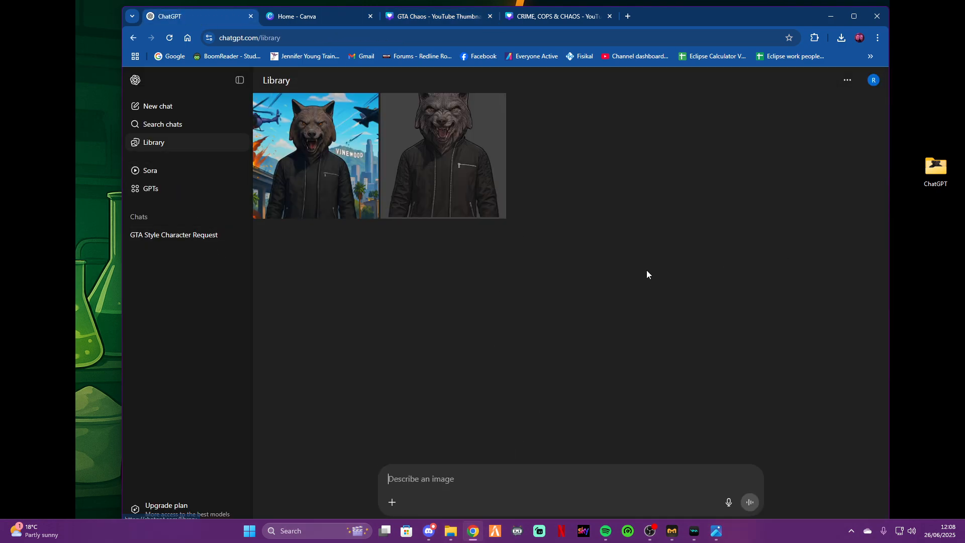
pyautogui.click(169, 38)
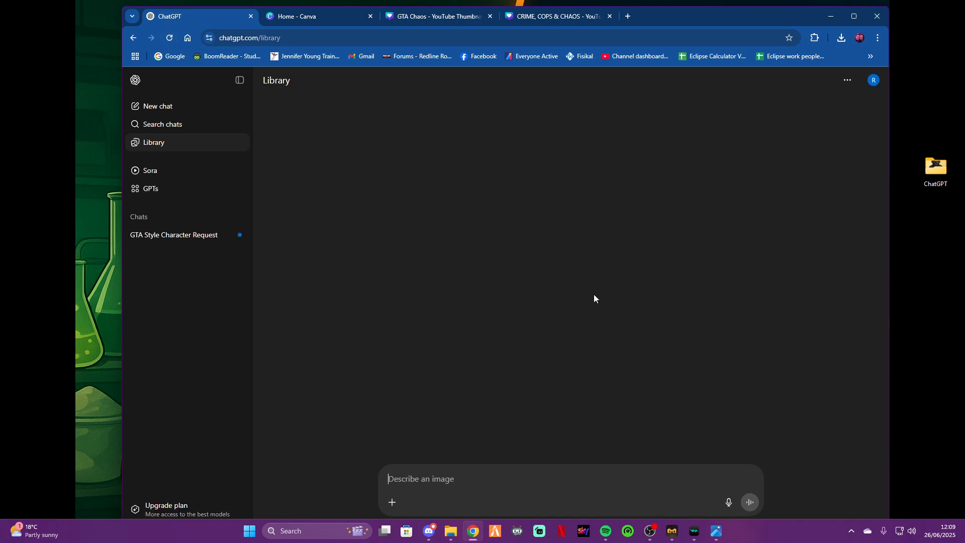
pyautogui.click(194, 246)
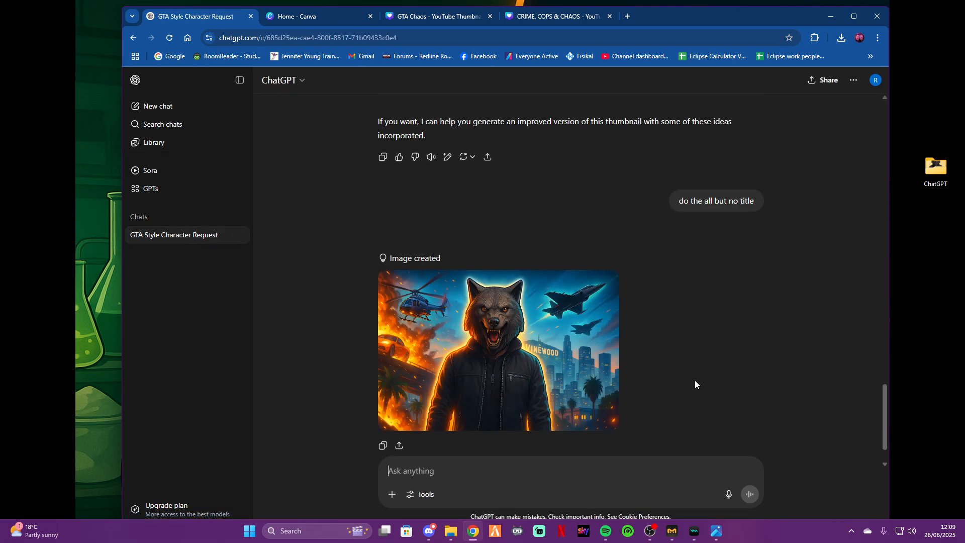
pyautogui.click(552, 335)
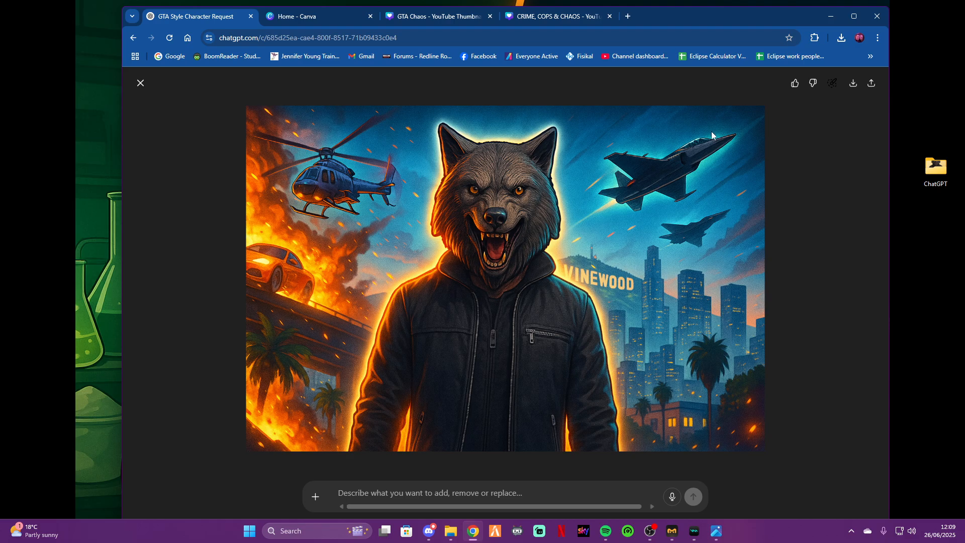
pyautogui.click(140, 83)
# Step: Compare the new wolf thumbnail image with the earlier daytime version in the chat
pyautogui.scroll(10, 475, 286)
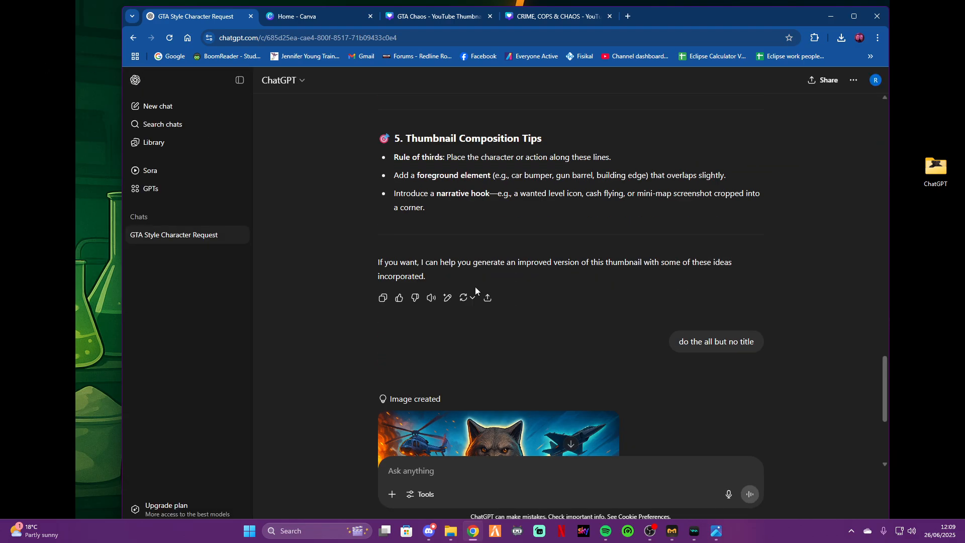
pyautogui.scroll(12, 480, 284)
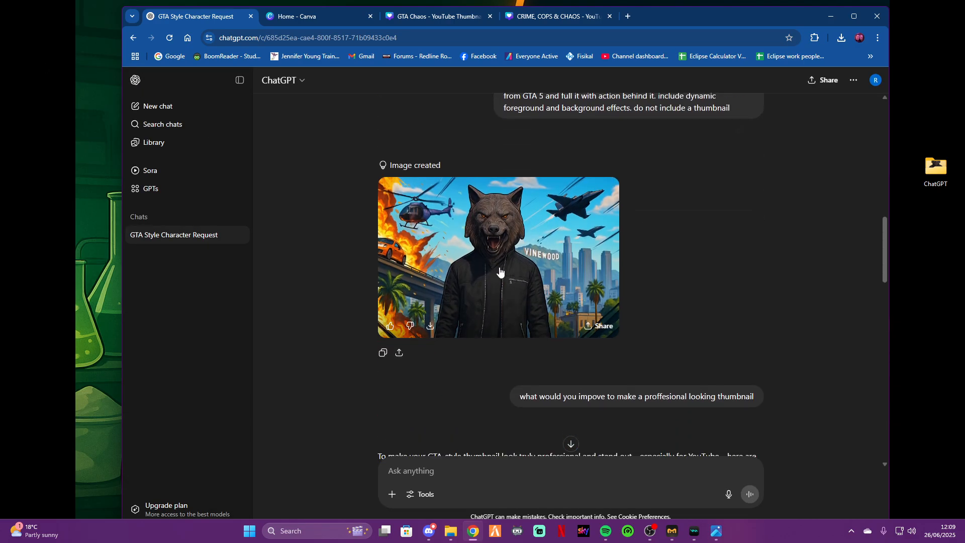
pyautogui.scroll(-5, 503, 261)
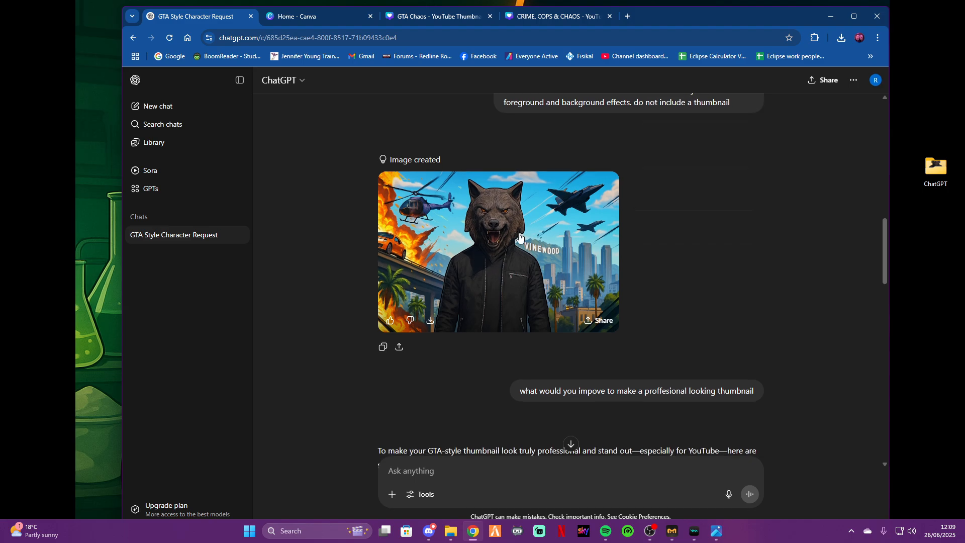
pyautogui.scroll(5, 527, 230)
pyautogui.scroll(-15, 543, 216)
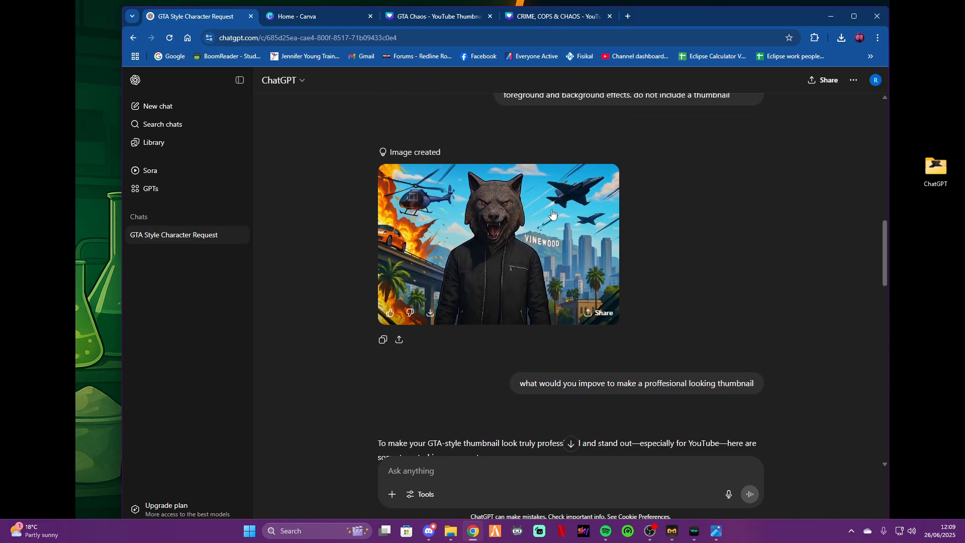
pyautogui.scroll(-3, 559, 208)
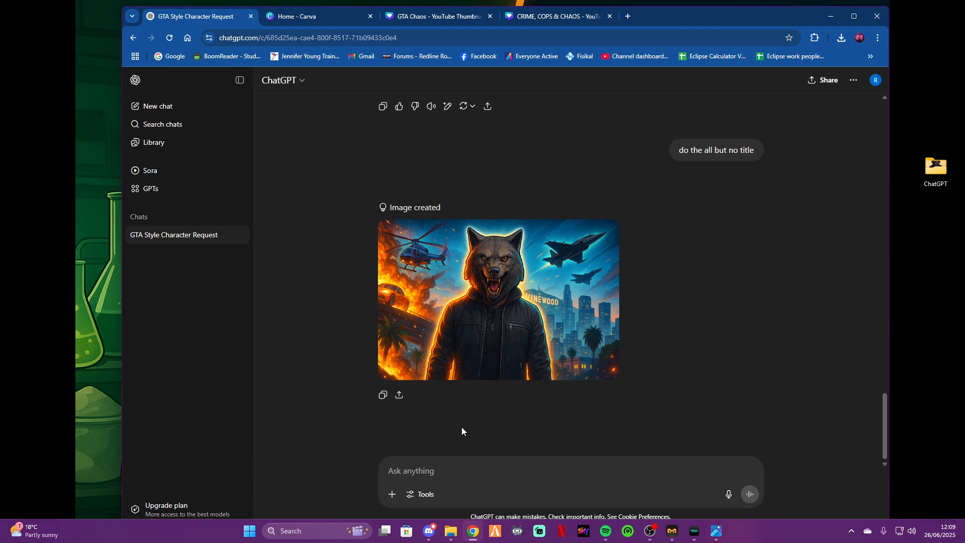
# Step: Send ChatGPT the prompt "think of a title"
pyautogui.write('think of a')
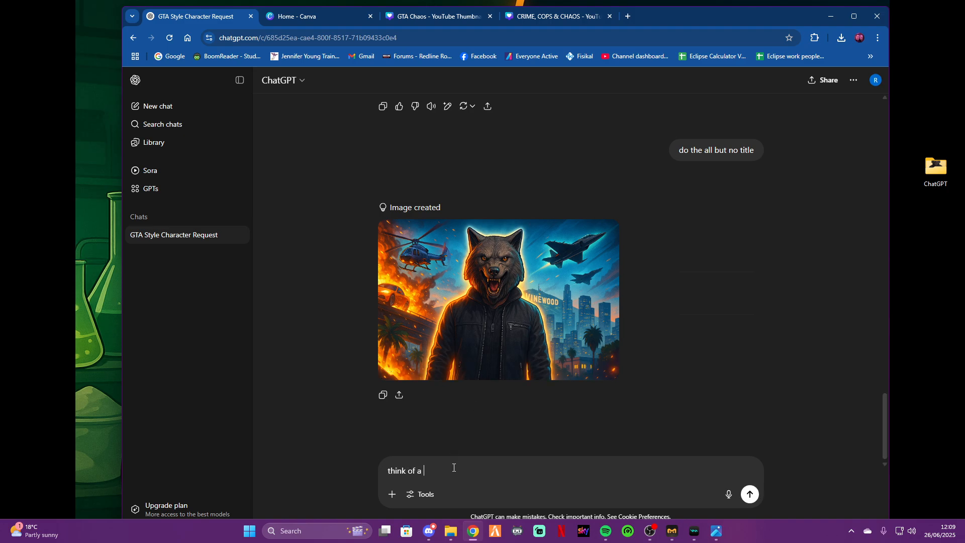
pyautogui.write(' title')
pyautogui.press('Return')
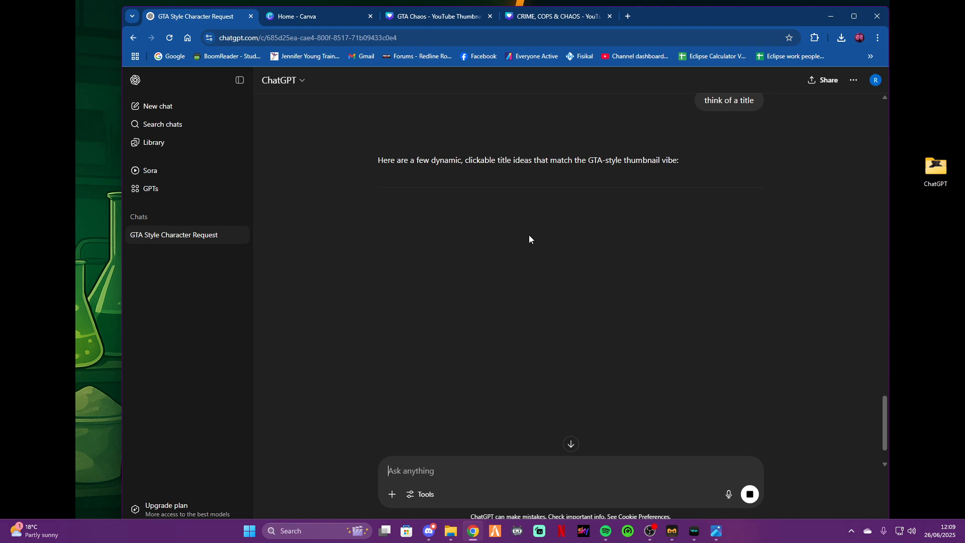
# Step: Read through the suggested titles in the action-oriented, mystery and short categories
pyautogui.scroll(4, 526, 252)
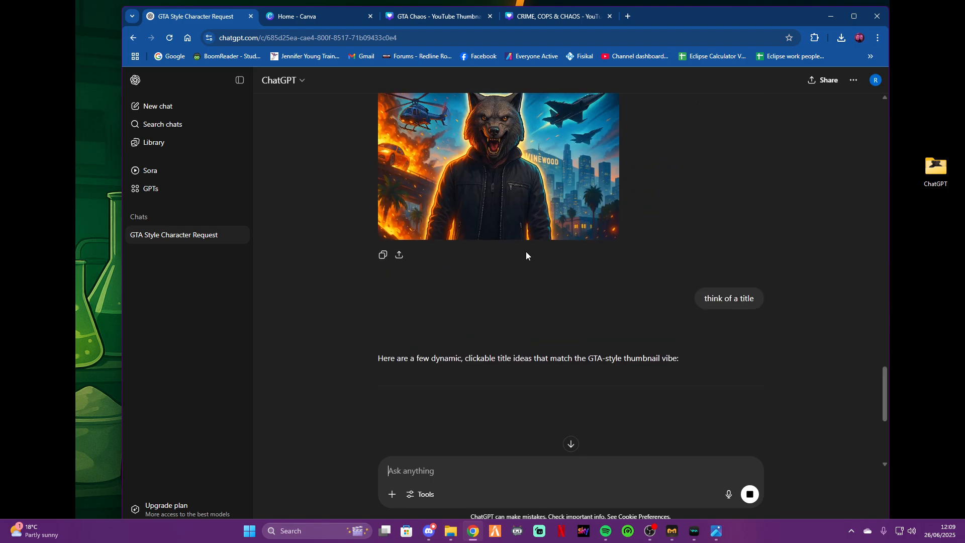
pyautogui.scroll(-5, 520, 261)
pyautogui.scroll(4, 517, 269)
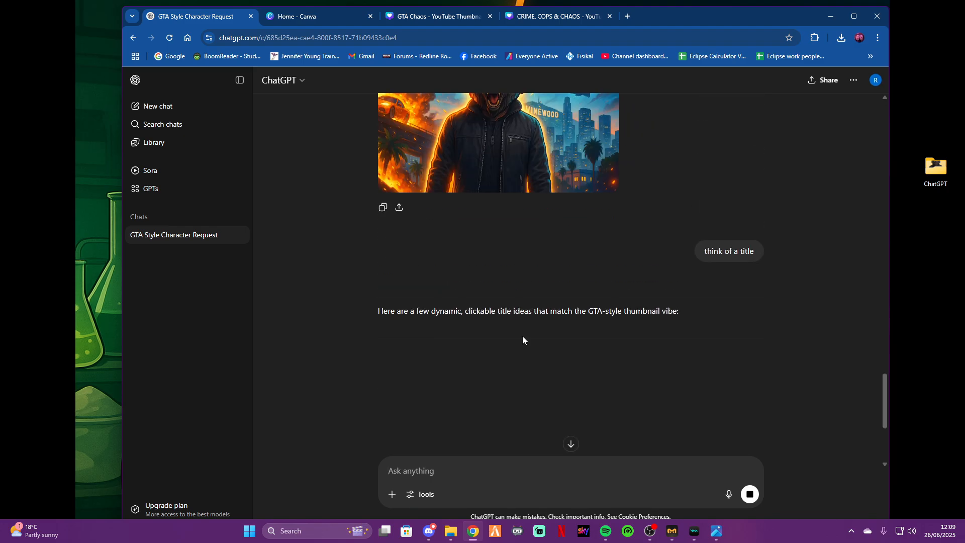
pyautogui.scroll(-4, 522, 336)
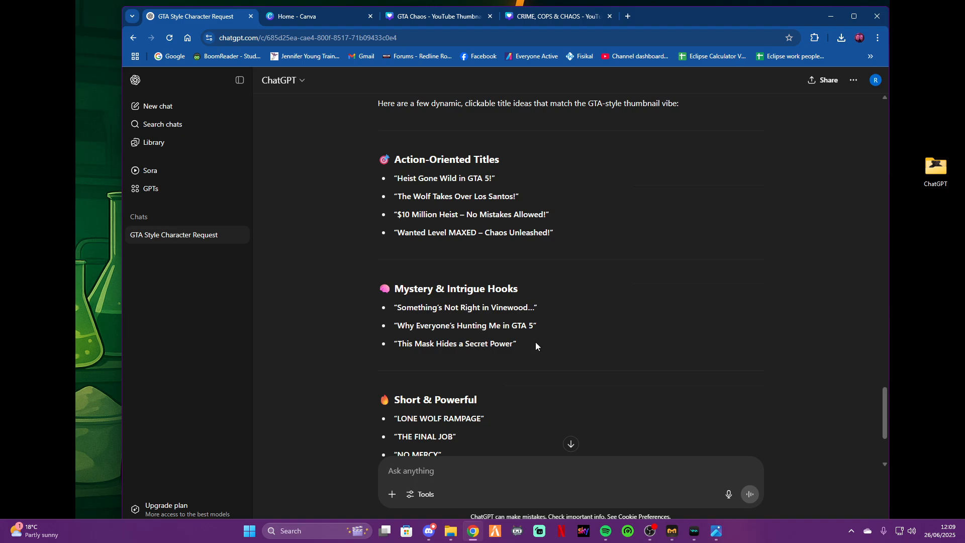
pyautogui.scroll(-2, 536, 344)
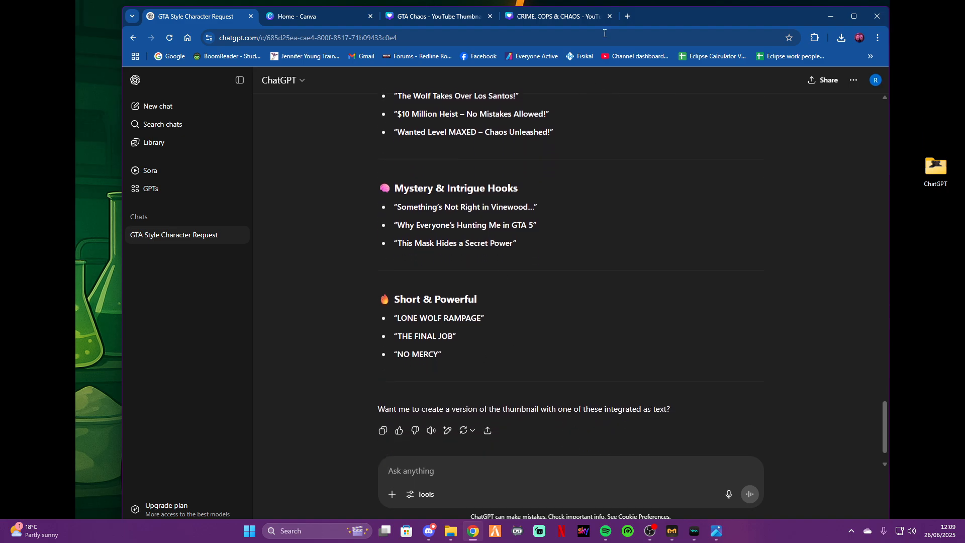
pyautogui.scroll(3, 508, 210)
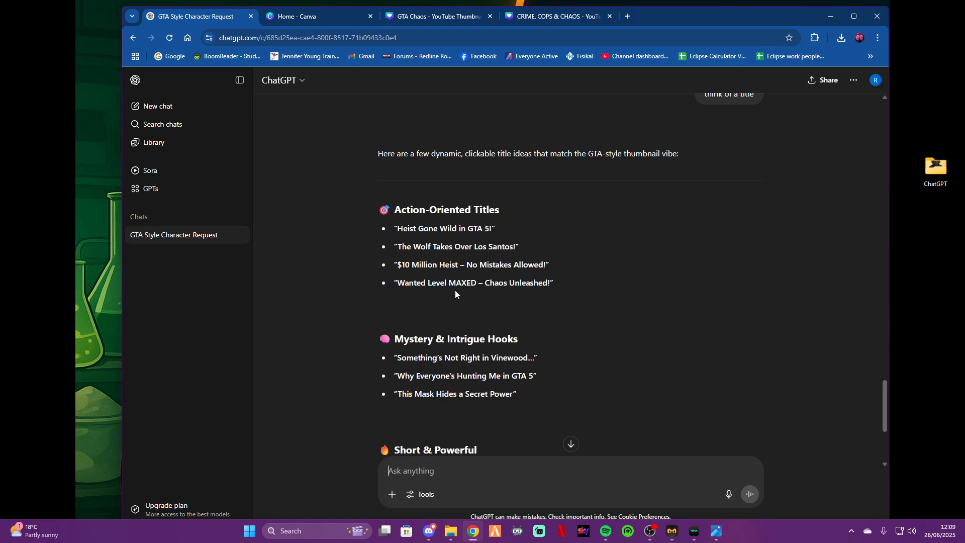
pyautogui.scroll(-2, 475, 304)
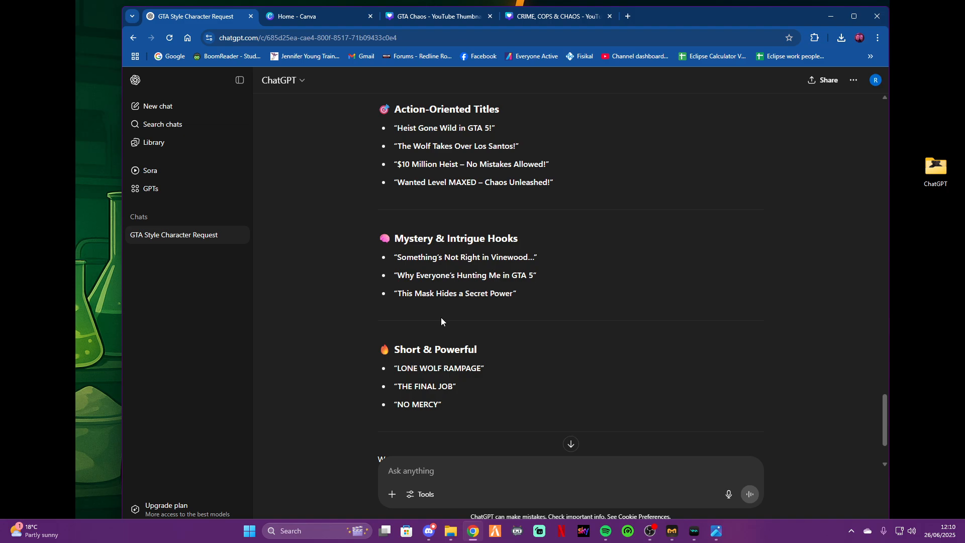
pyautogui.scroll(-2, 442, 316)
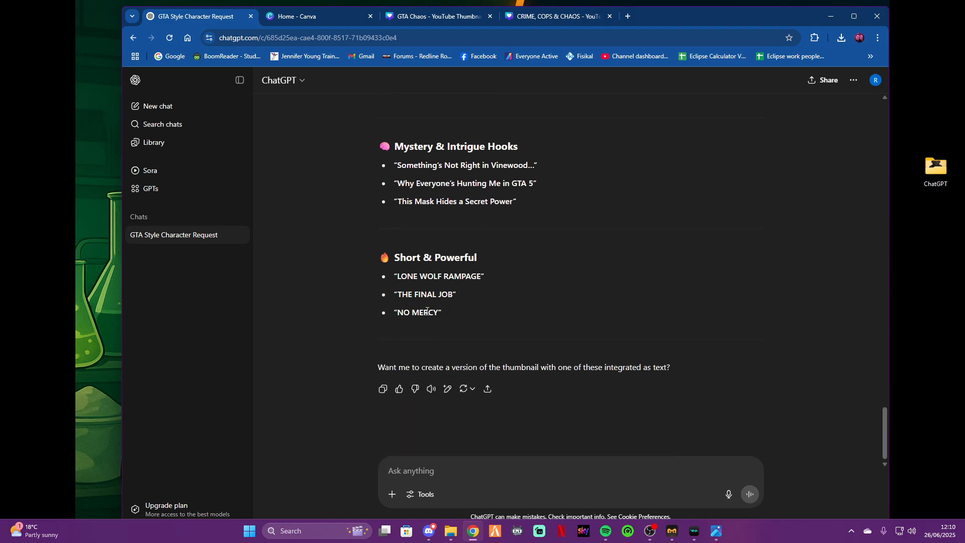
pyautogui.scroll(4, 505, 322)
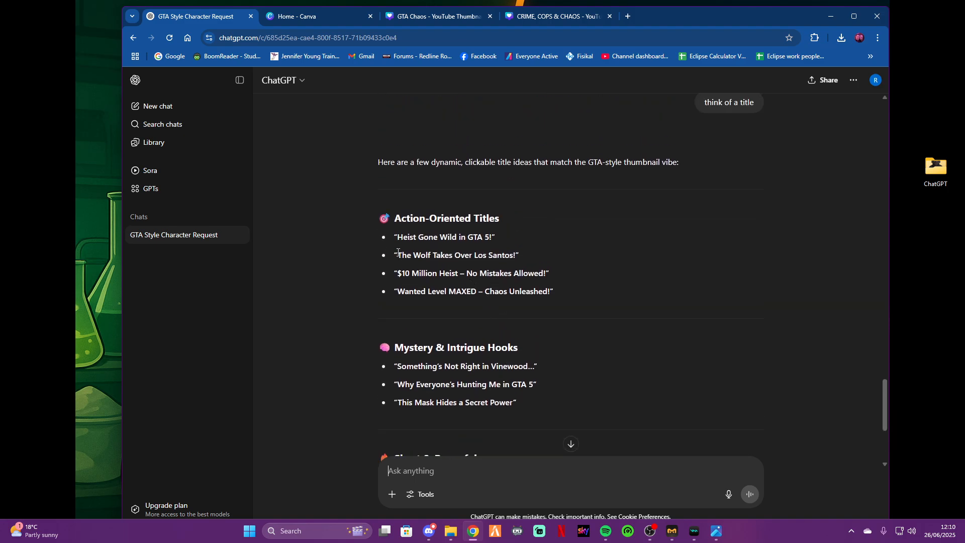
# Step: Copy the suggested title "The Wolf Takes Over Los Santos!" and begin a new prompt with "using canva"
pyautogui.moveTo(397, 255); pyautogui.dragTo(516, 255)
pyautogui.hotkey('ctrl', 'c')
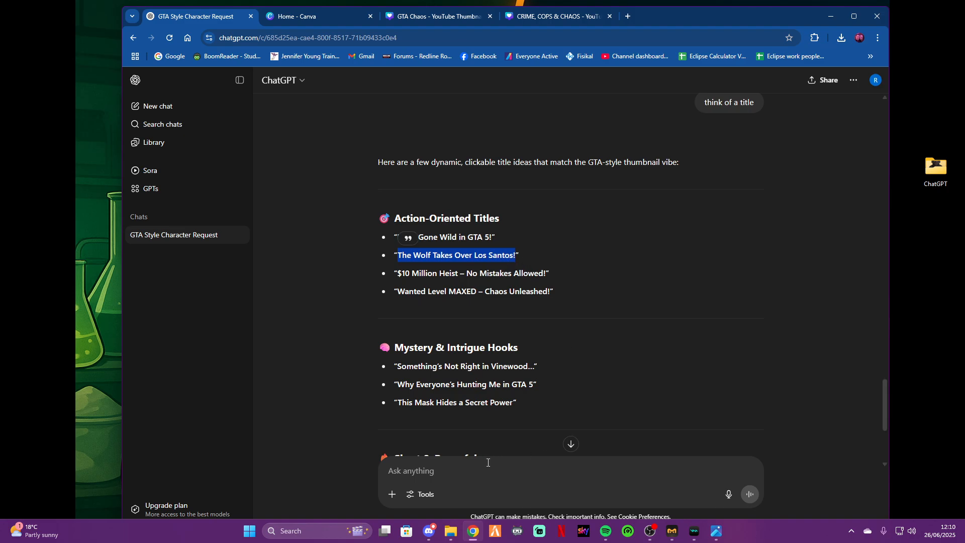
pyautogui.click(467, 476)
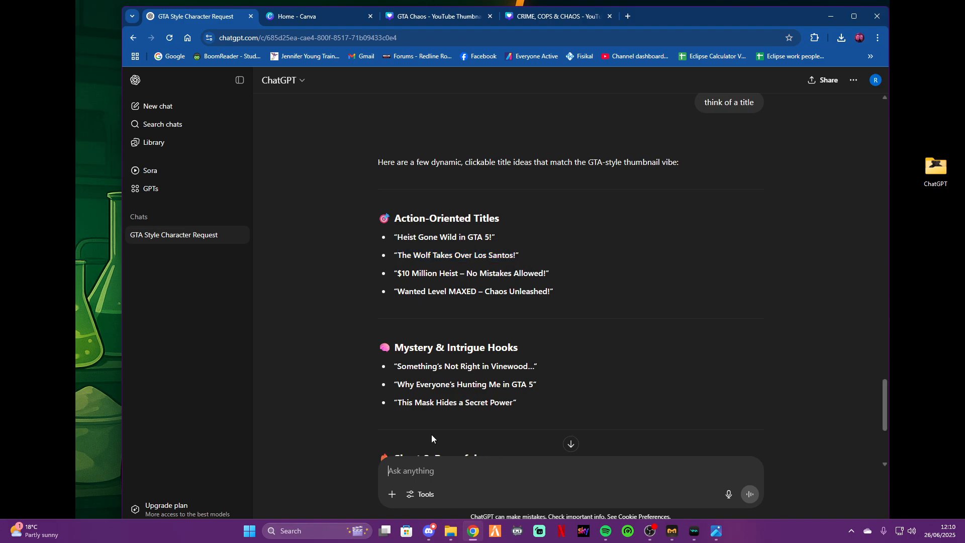
pyautogui.write('using cd')
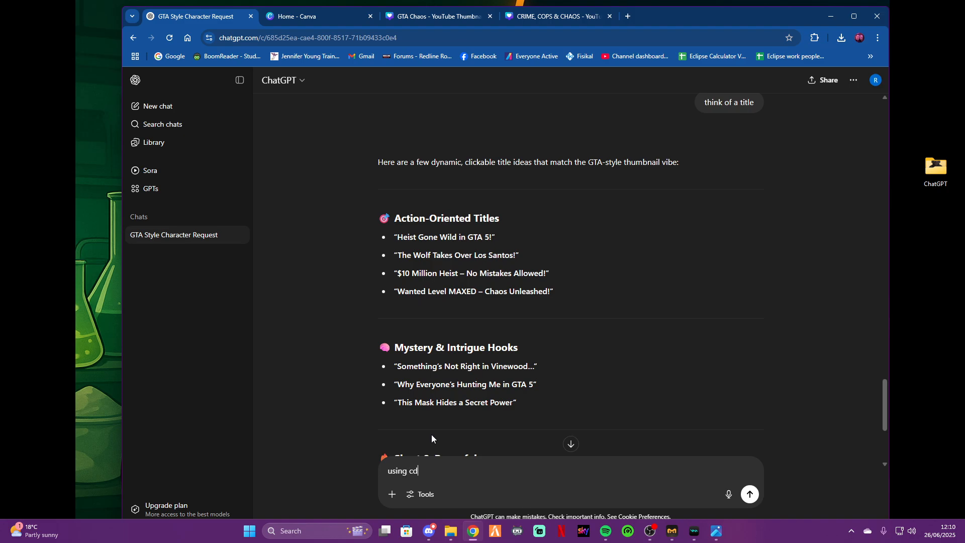
pyautogui.write('an')
pyautogui.press('BackSpace')
pyautogui.press('BackSpace')
pyautogui.press('BackSpace')
pyautogui.write('anva ')
pyautogui.write('what woul')
pyautogui.press('BackSpace')
pyautogui.press('BackSpace')
pyautogui.press('BackSpace')
pyautogui.press('BackSpace')
pyautogui.press('BackSpace')
pyautogui.press('BackSpace')
pyautogui.press('BackSpace')
pyautogui.press('BackSpace')
pyautogui.press('BackSpace')
# Step: Finish and send the prompt with "i want to use this title explain what fonts and design works best The Wolf Takes Over Los Santos!"
pyautogui.write('i want to use this title explain')
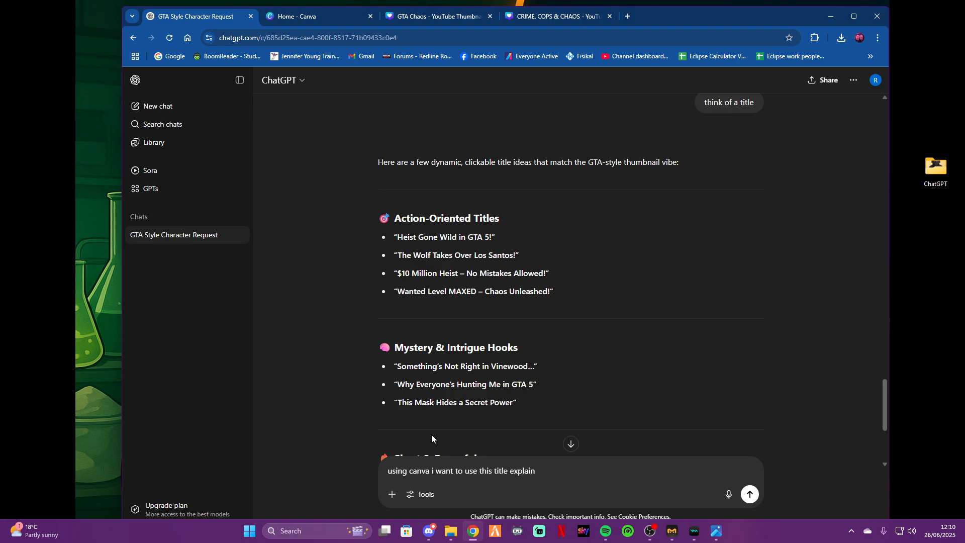
pyautogui.write(' what fonts')
pyautogui.write(' an')
pyautogui.write('d design worksa')
pyautogui.hotkey('ctrl', 'v')
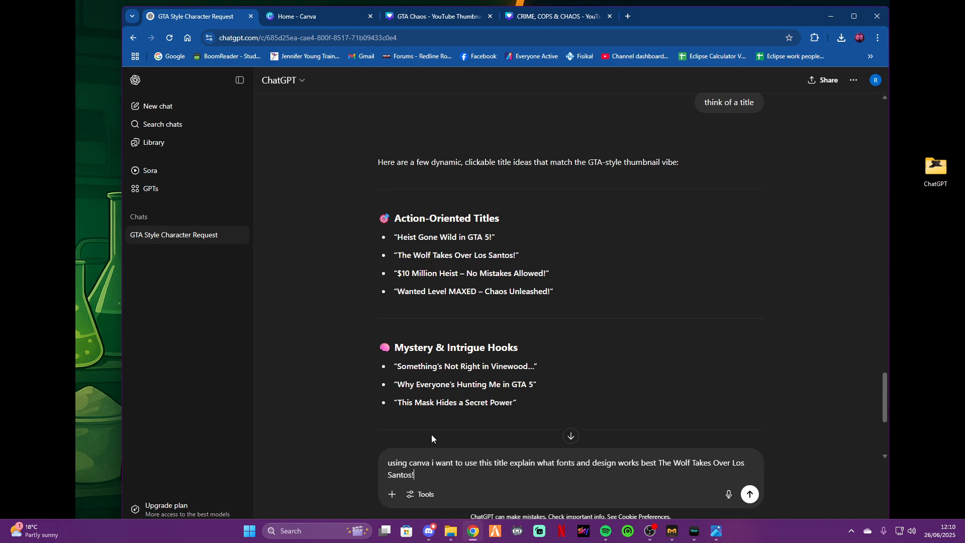
pyautogui.press('Return')
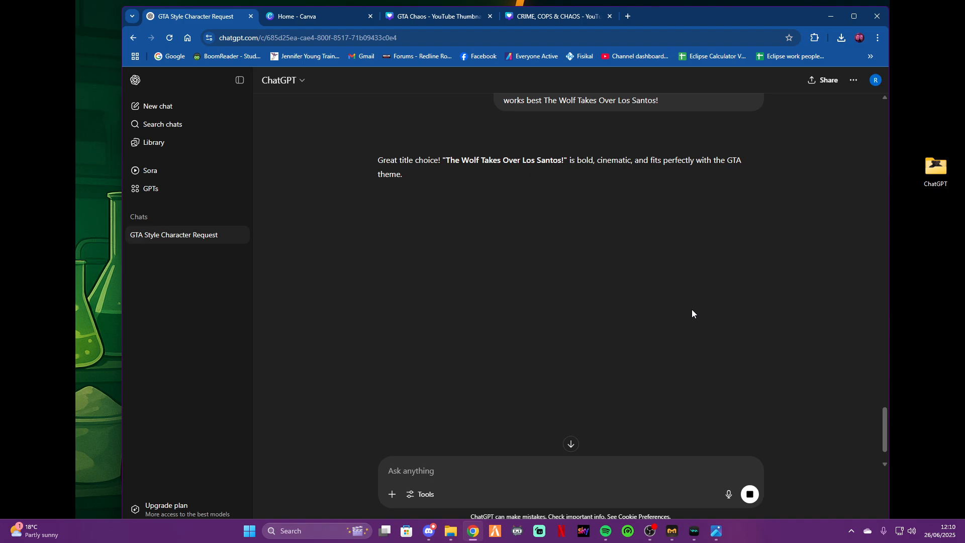
# Step: Download the generated wolf image with the orange glow and night-time Vinewood background from the chat
pyautogui.scroll(15, 573, 300)
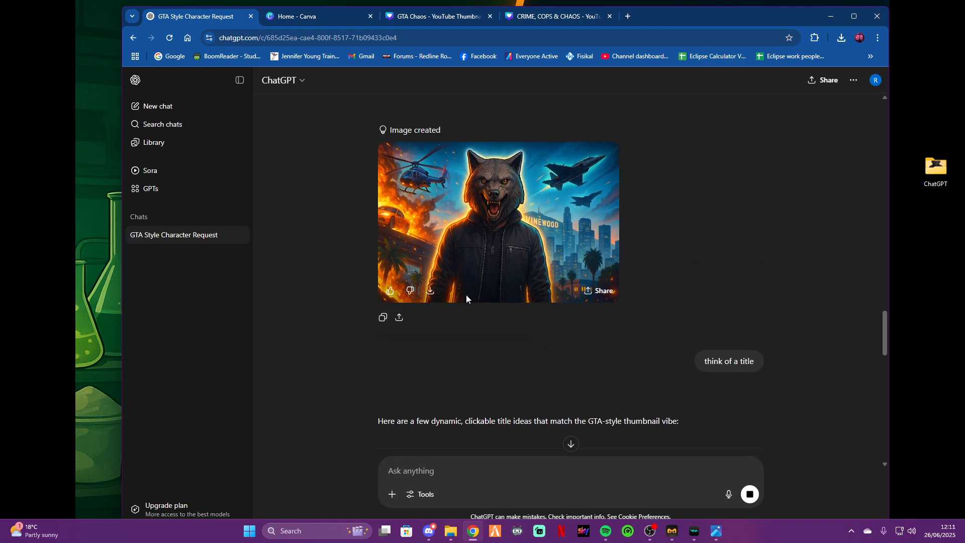
pyautogui.click(430, 290)
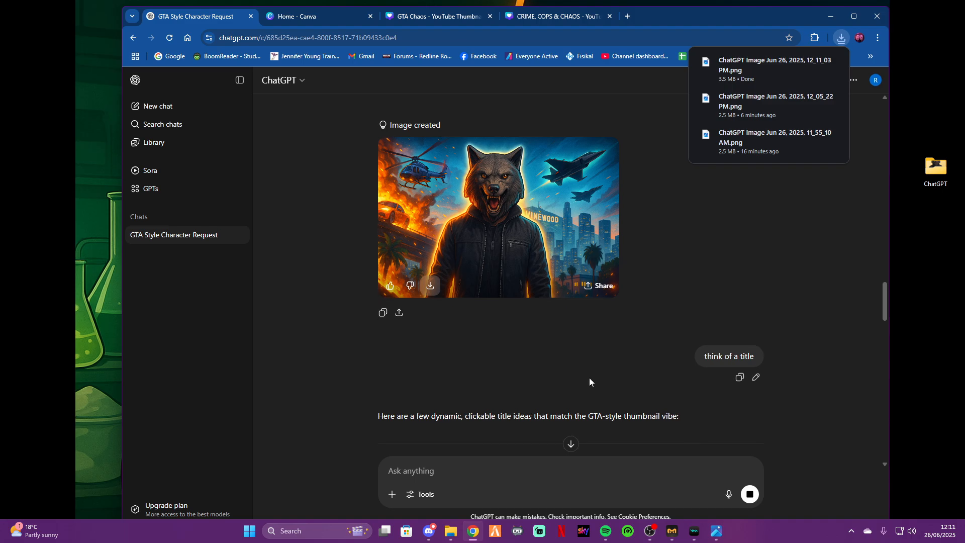
# Step: Read through the Canva design advice on font style, font hierarchy, colors and effects, placement and optional extras
pyautogui.scroll(-15, 589, 378)
pyautogui.scroll(-8, 589, 382)
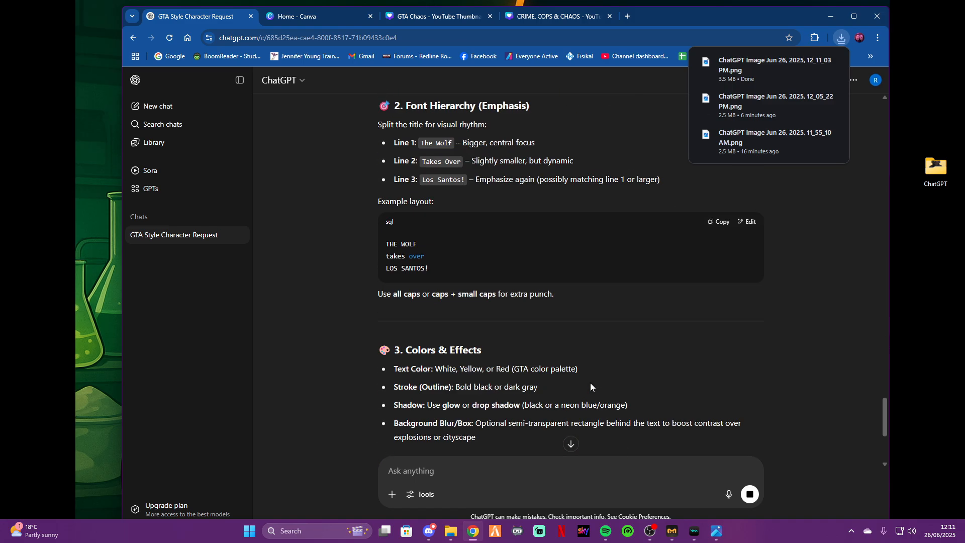
pyautogui.scroll(6, 589, 375)
pyautogui.scroll(4, 589, 376)
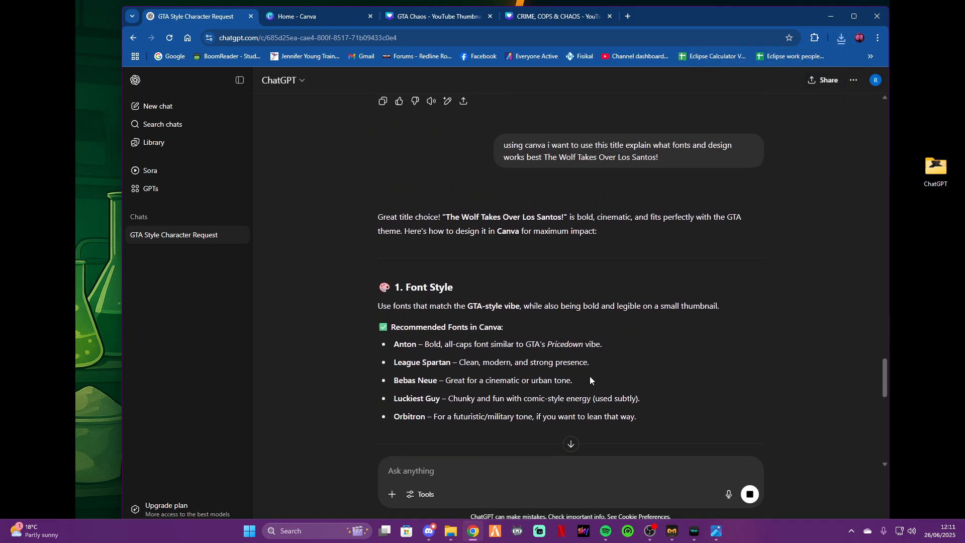
pyautogui.scroll(-5, 590, 376)
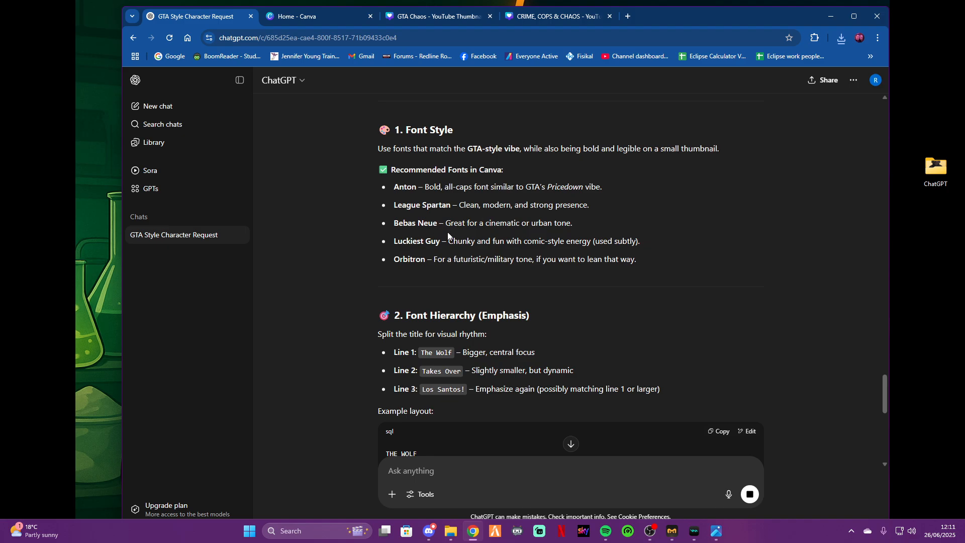
pyautogui.scroll(-2, 462, 247)
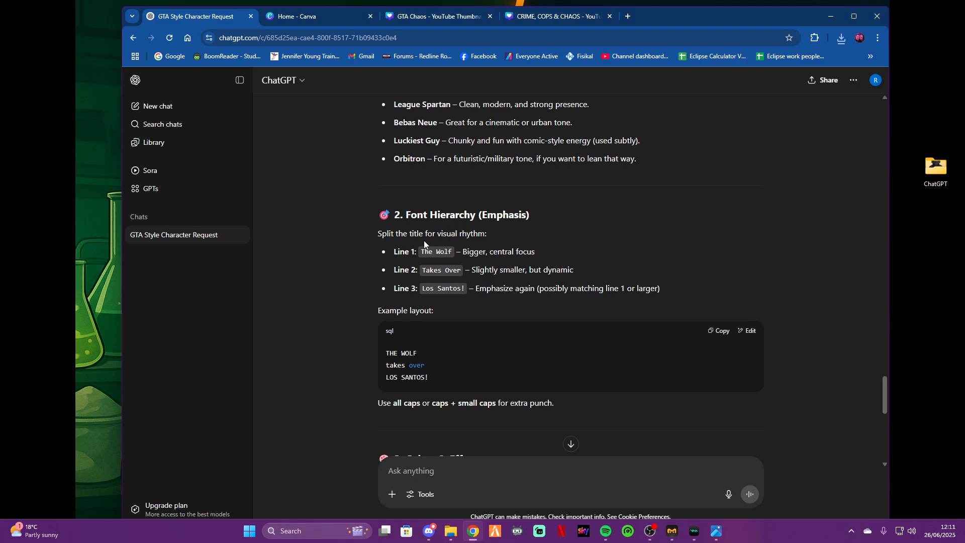
pyautogui.scroll(-5, 424, 247)
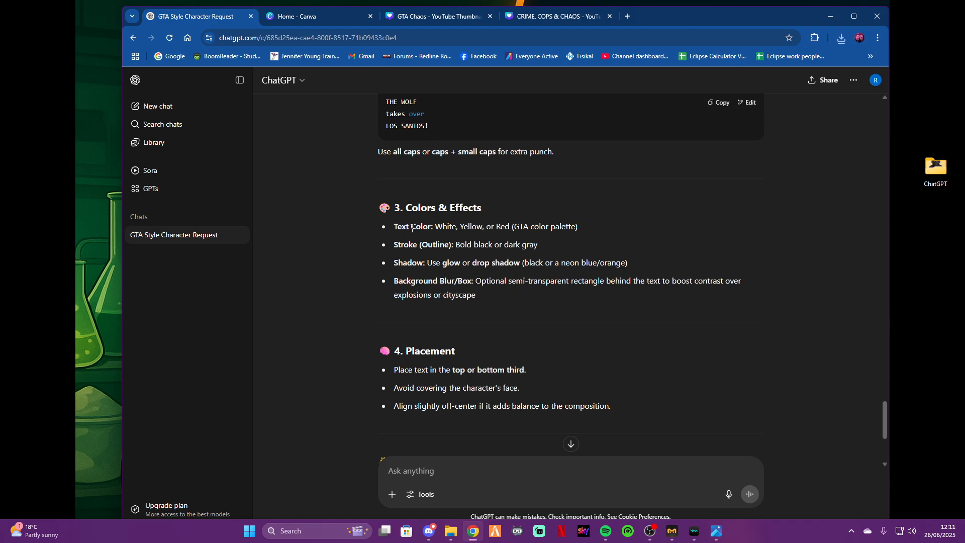
pyautogui.scroll(-2, 442, 355)
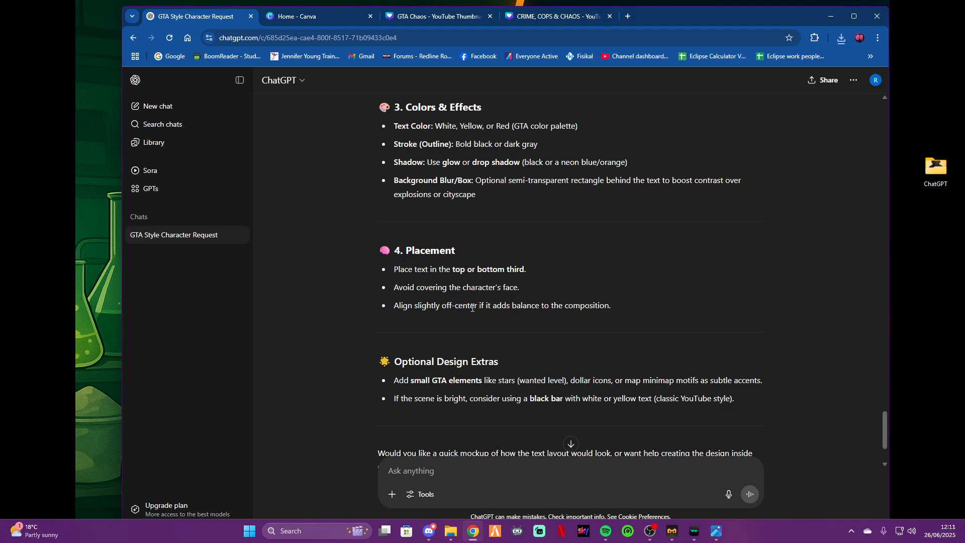
pyautogui.scroll(-2, 475, 303)
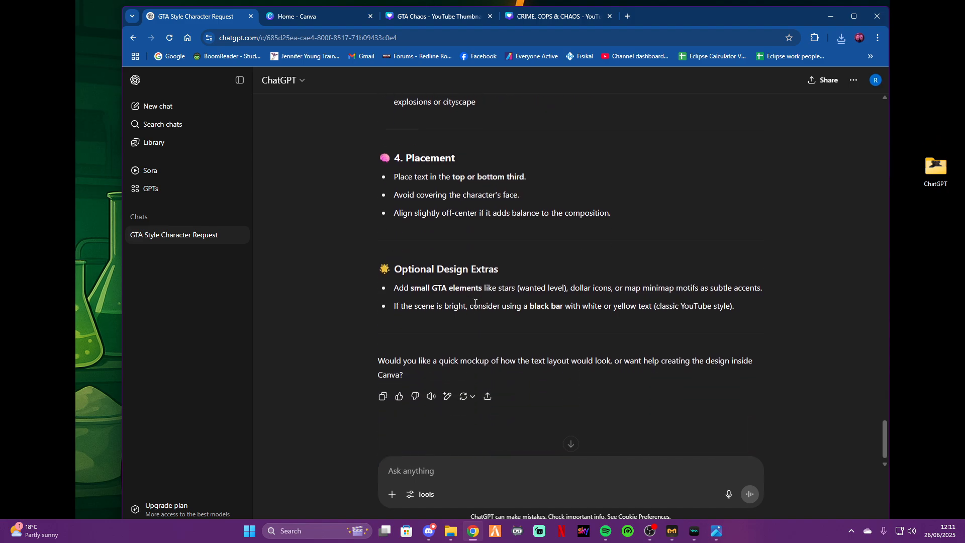
pyautogui.scroll(12, 475, 329)
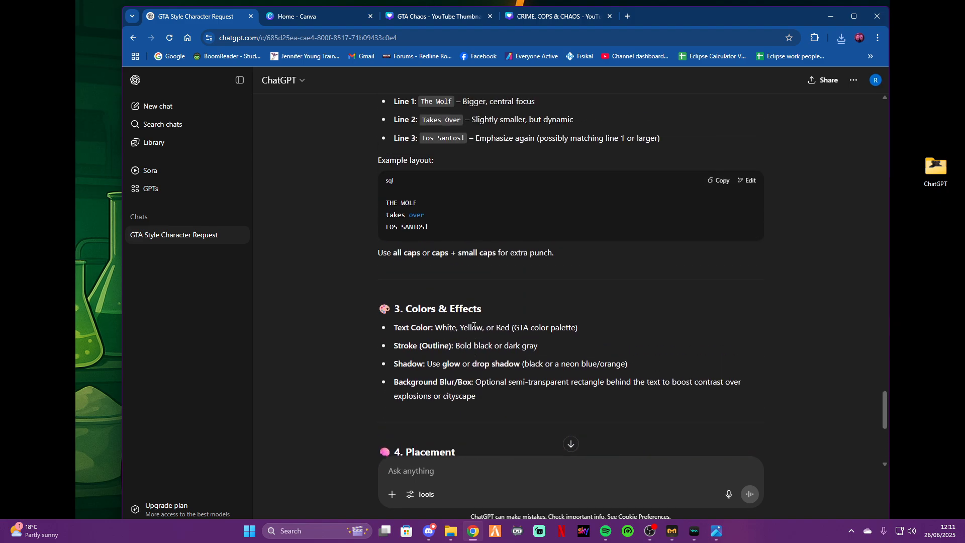
pyautogui.scroll(1, 474, 330)
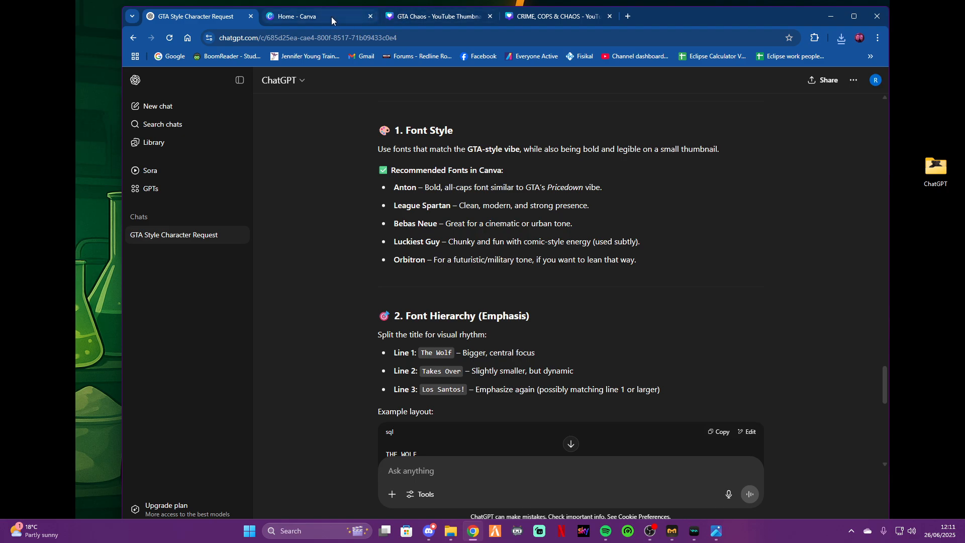
# Step: Switch to Canva, create a blank YouTube Thumbnail design and upload "ChatGPT Image Jun 26, 2025, 12_11_03 PM" from Downloads
pyautogui.click(302, 16)
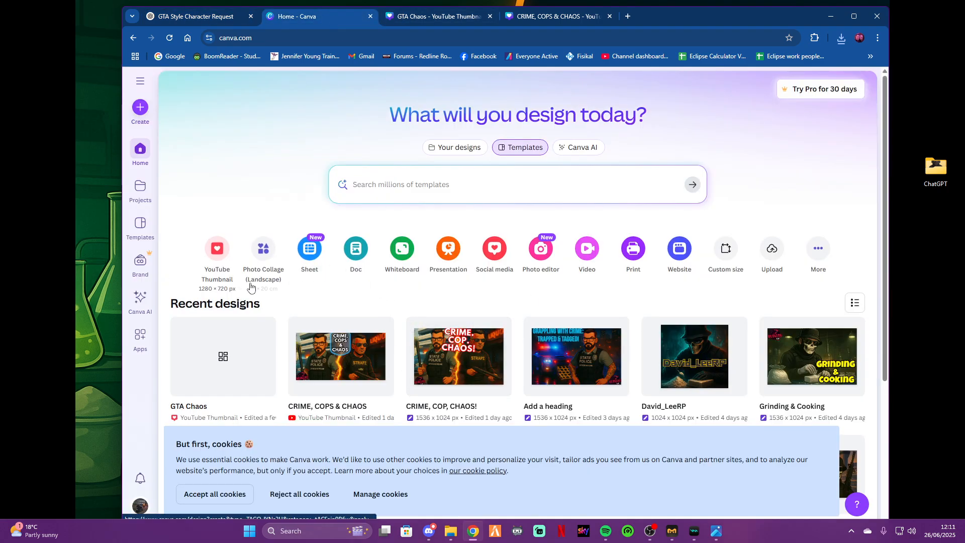
pyautogui.click(217, 258)
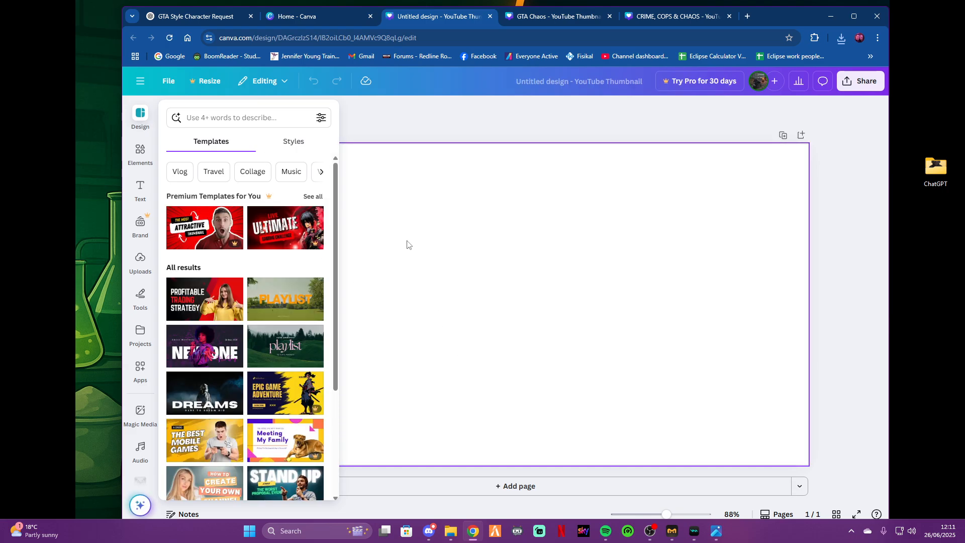
pyautogui.click(140, 260)
pyautogui.click(240, 143)
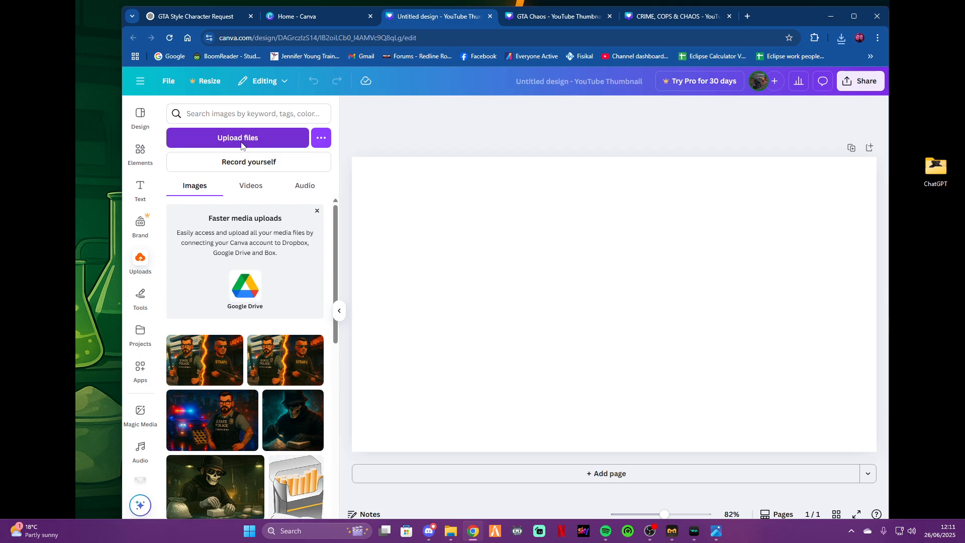
pyautogui.click(168, 156)
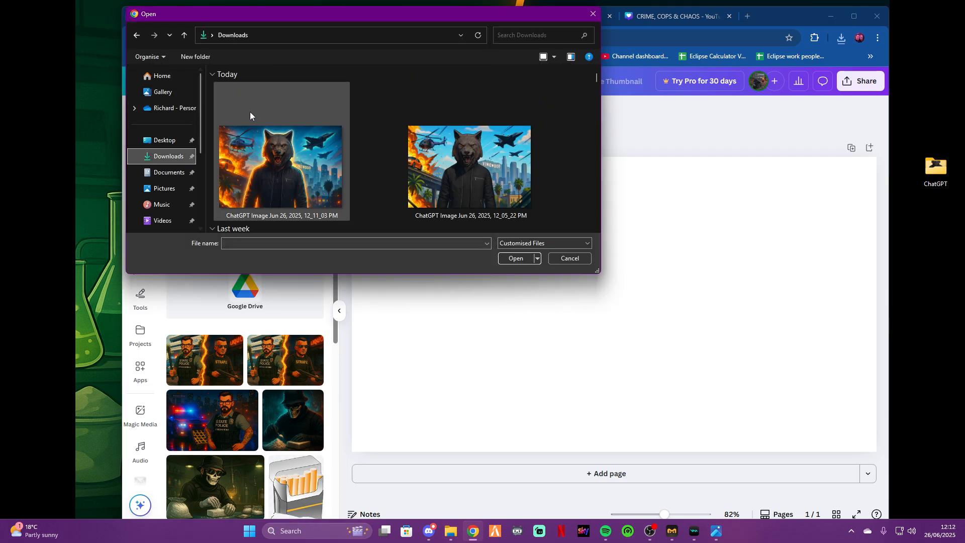
pyautogui.click(250, 112)
pyautogui.click(516, 258)
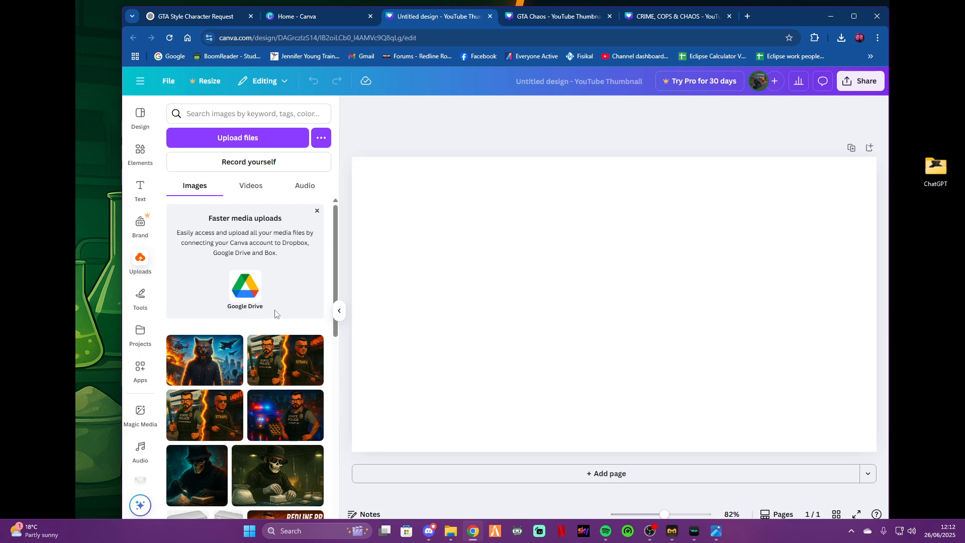
# Step: Try the uploaded wolf image on the blank page, first enlarged and again at its default size, and delete it from the canvas
pyautogui.click(204, 360)
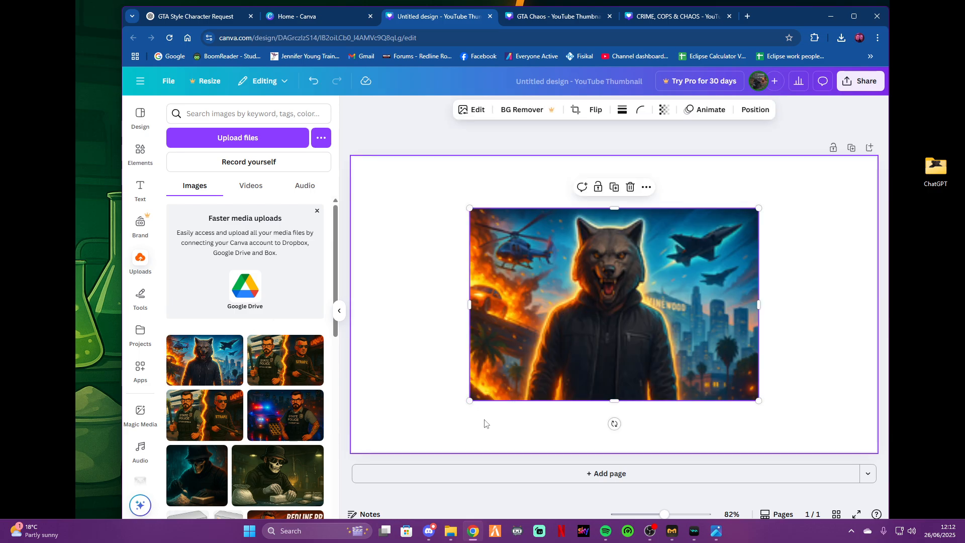
pyautogui.moveTo(470, 401); pyautogui.dragTo(399, 448)
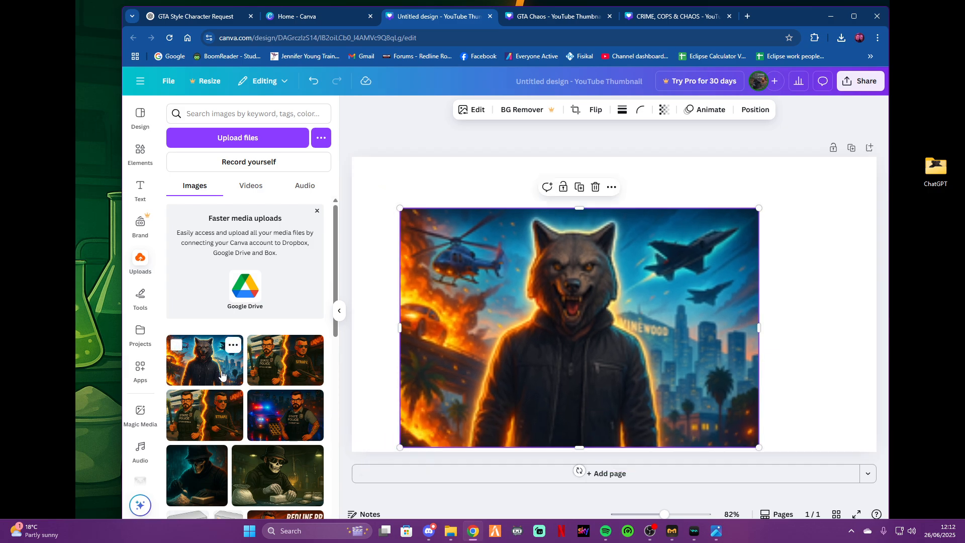
pyautogui.click(176, 345)
pyautogui.click(595, 187)
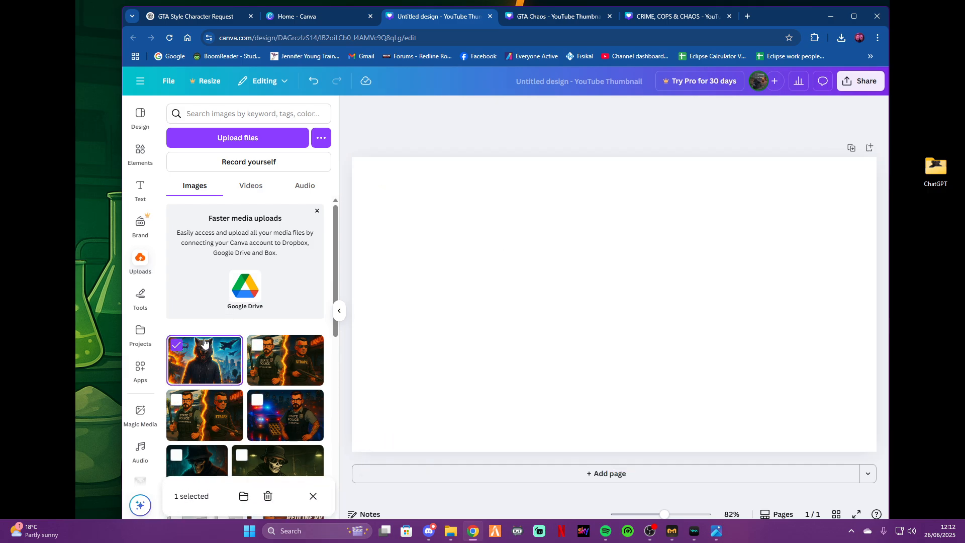
pyautogui.rightClick(220, 360)
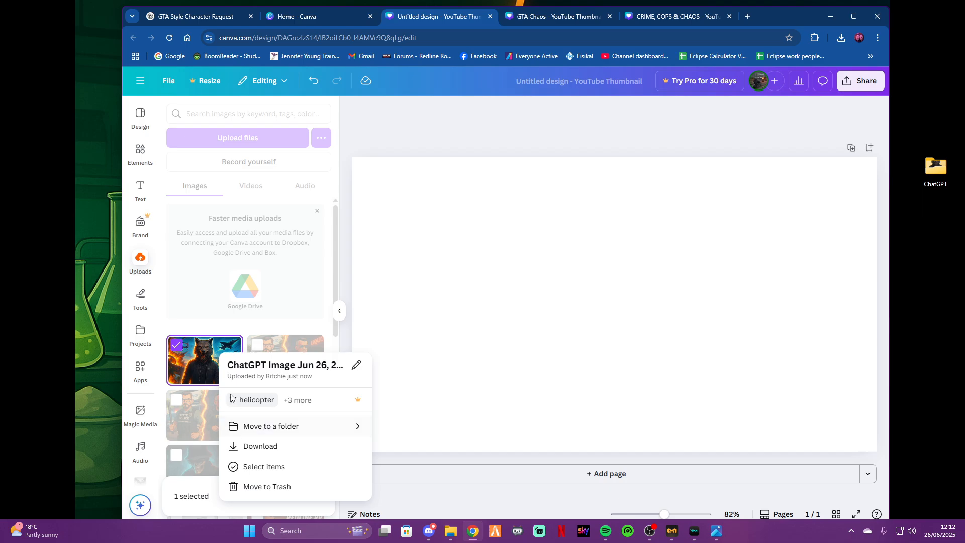
pyautogui.click(209, 367)
pyautogui.click(210, 367)
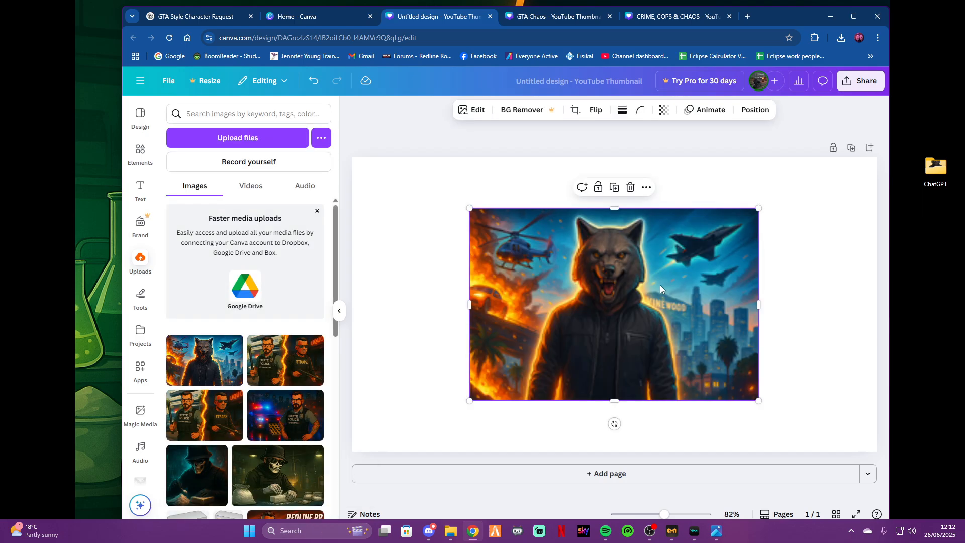
pyautogui.click(630, 187)
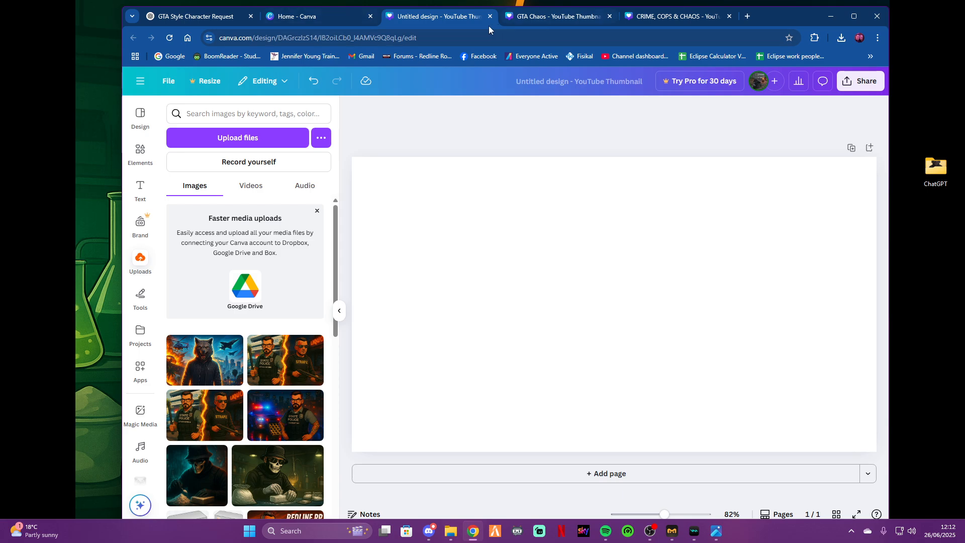
# Step: Switch to ChatGPT, download the glowing wolf image again from its full-size view and check the saved file in the image viewer
pyautogui.click(227, 18)
pyautogui.scroll(10, 455, 320)
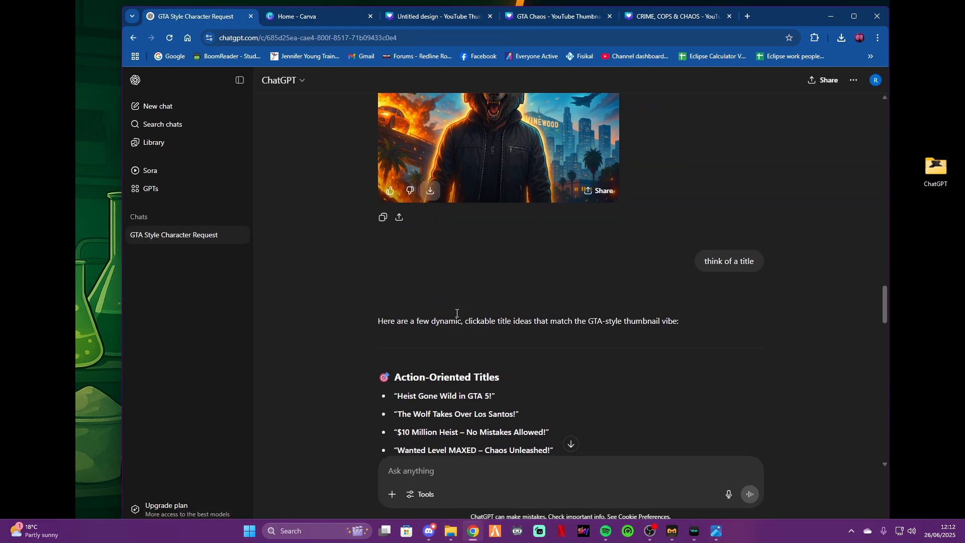
pyautogui.click(508, 259)
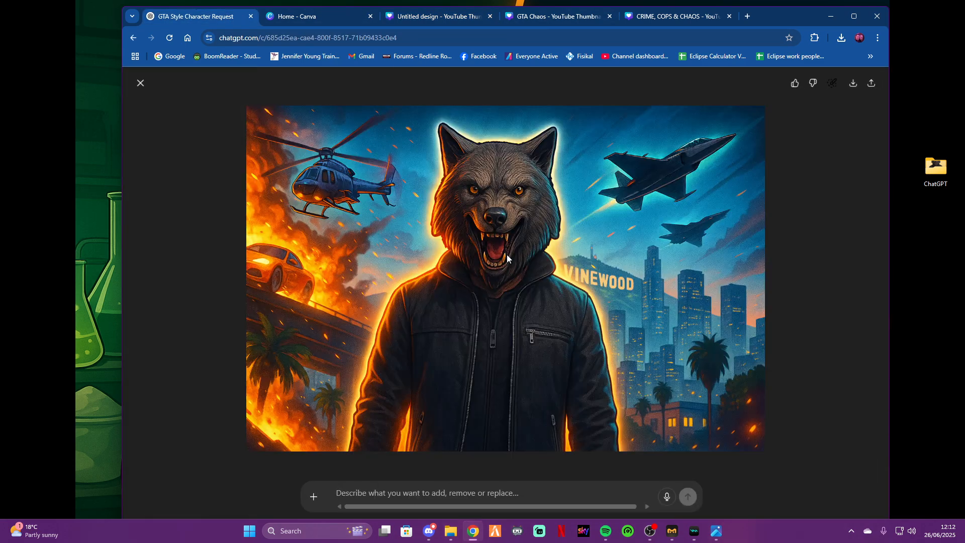
pyautogui.click(859, 90)
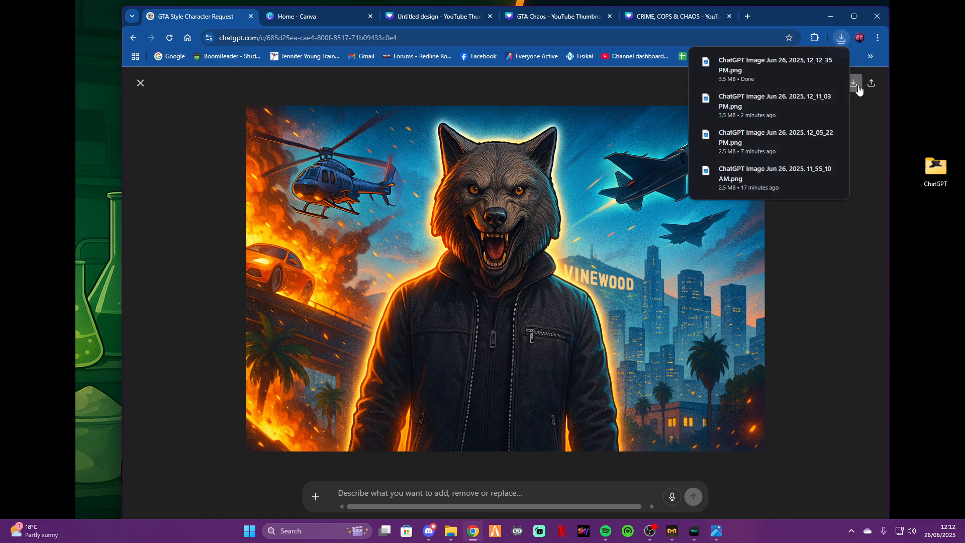
pyautogui.click(728, 67)
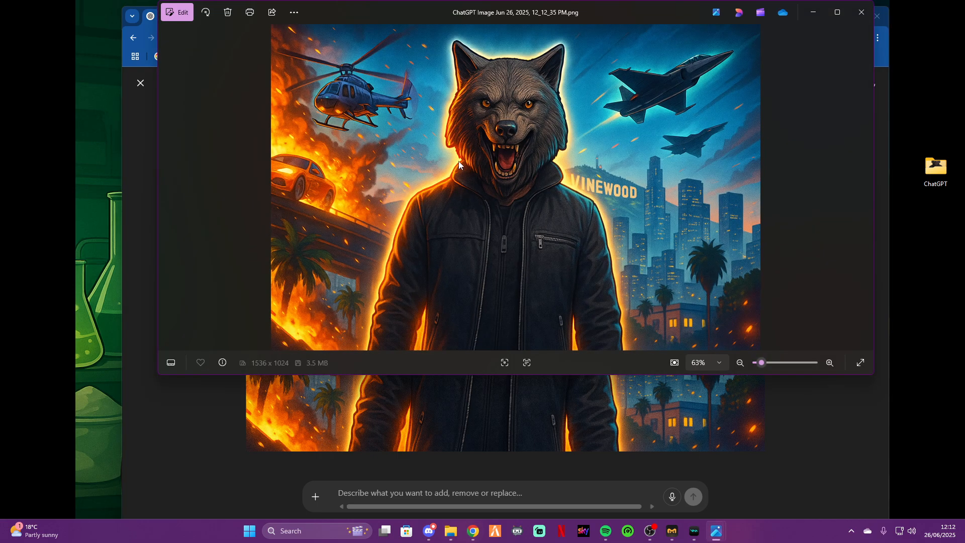
pyautogui.click(858, 21)
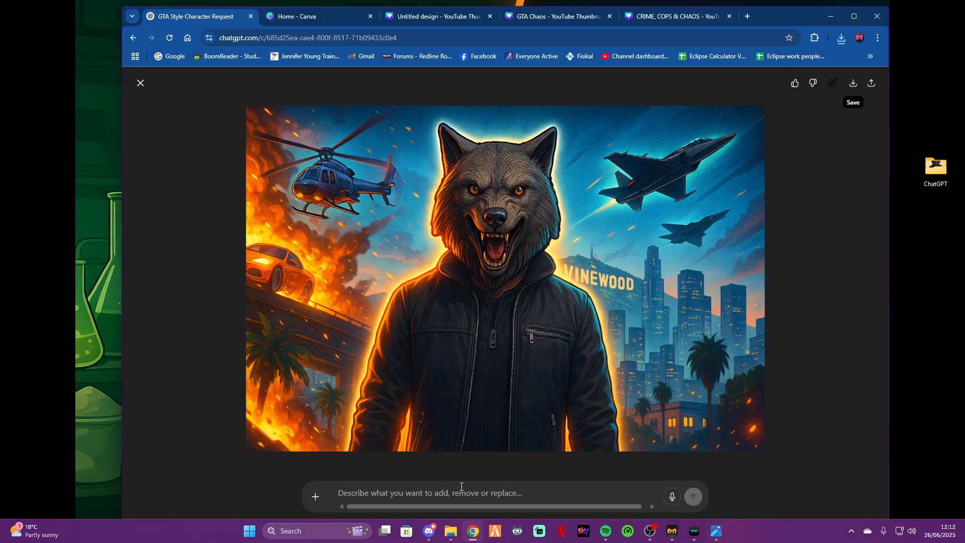
# Step: Switch to the Canva home page, look over the recent designs and create another blank YouTube Thumbnail design
pyautogui.click(279, 18)
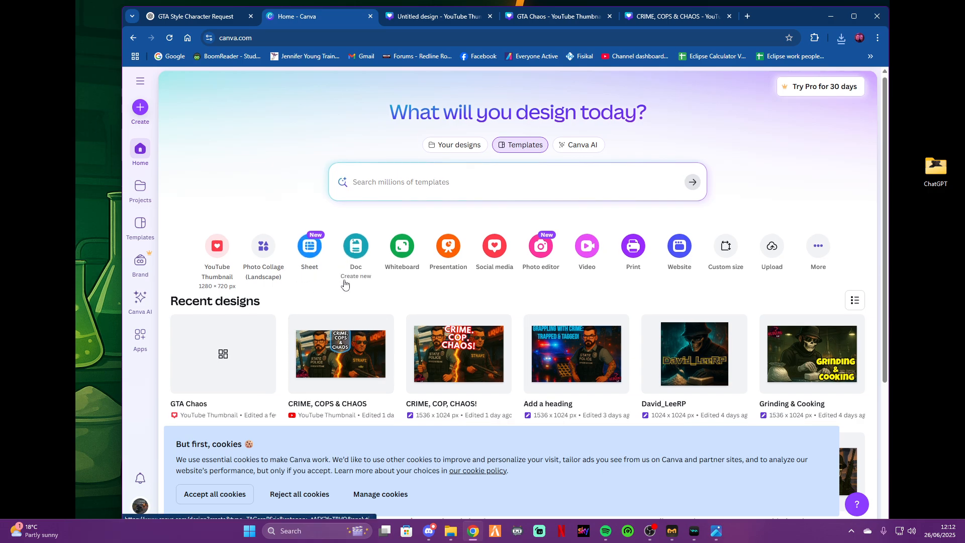
pyautogui.scroll(-6, 345, 284)
pyautogui.scroll(5, 342, 287)
pyautogui.scroll(-1, 340, 288)
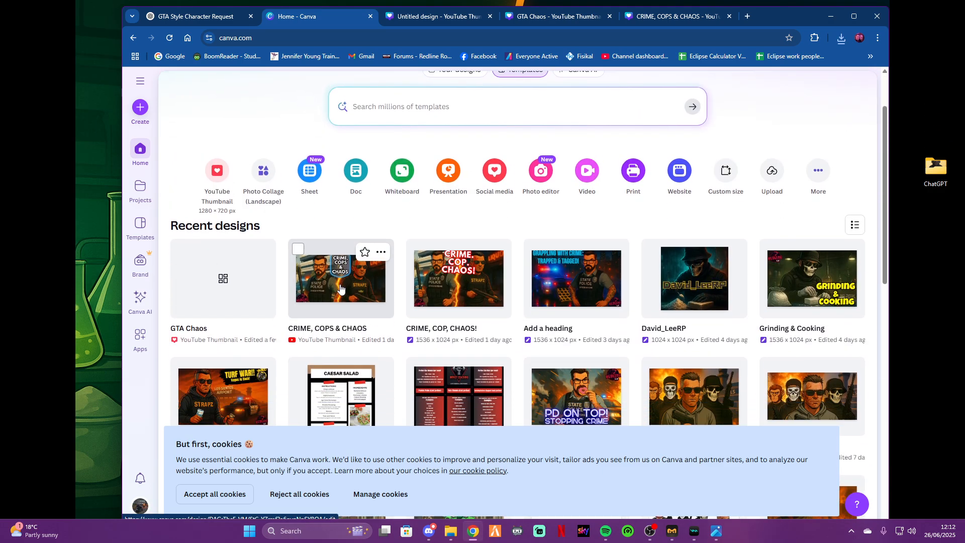
pyautogui.scroll(-4, 342, 287)
pyautogui.scroll(6, 342, 286)
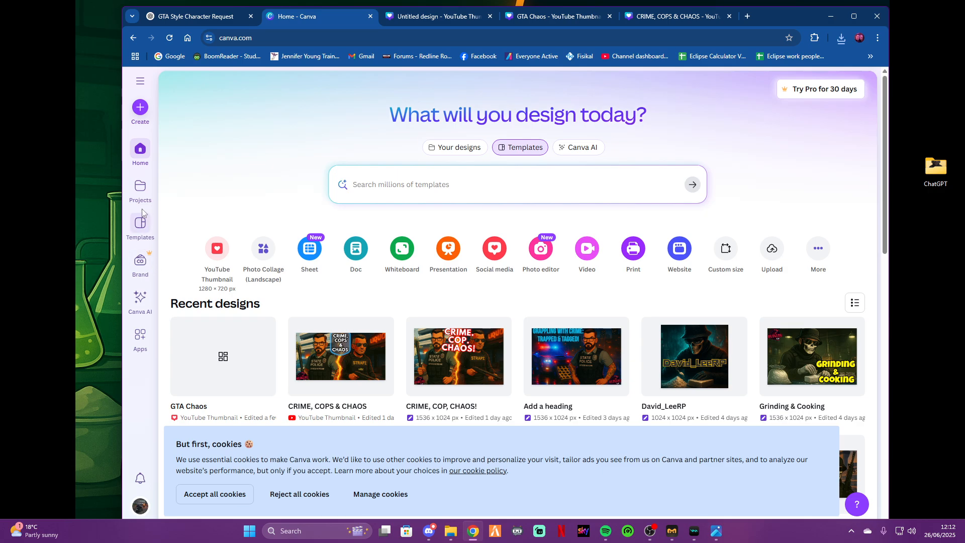
pyautogui.click(140, 107)
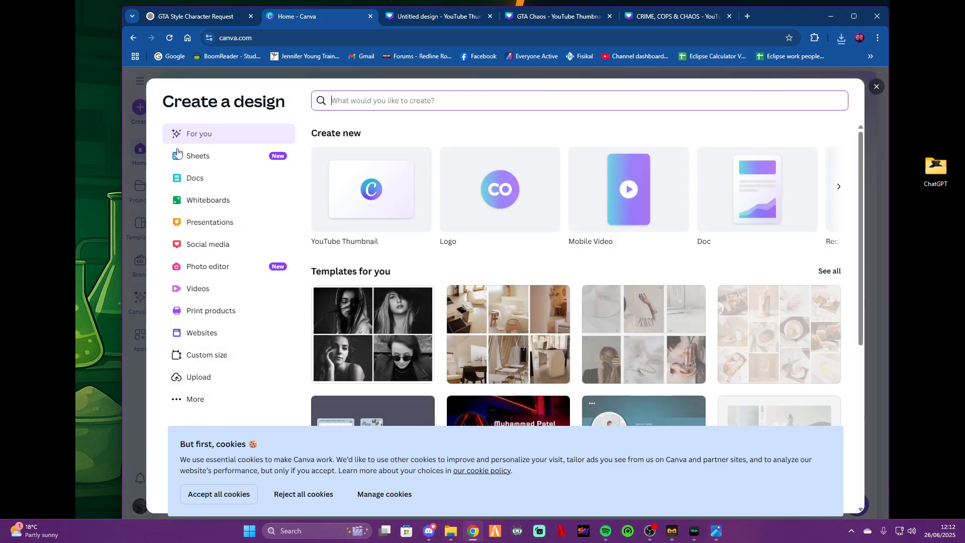
pyautogui.click(394, 186)
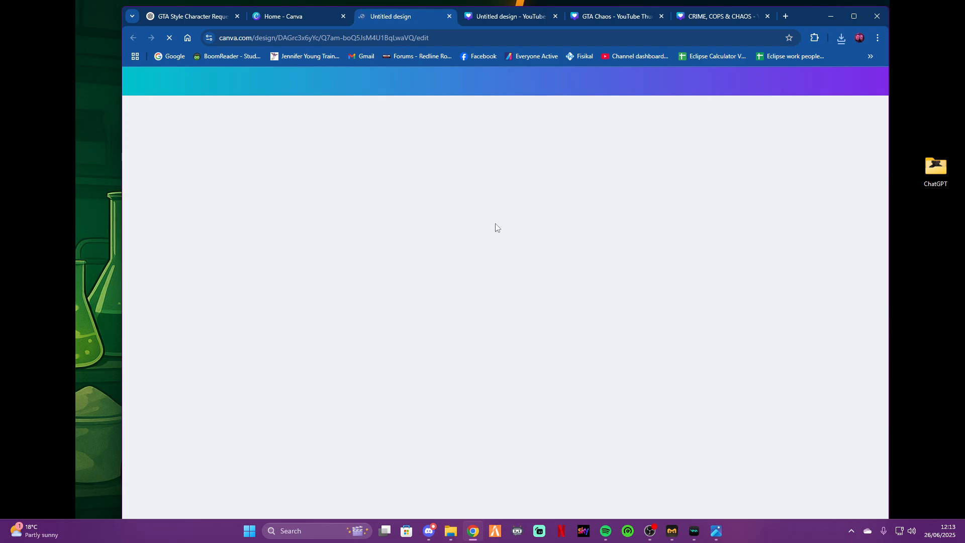
# Step: Close the three older Canva design tabs, keeping only the new blank thumbnail design open
pyautogui.click(555, 16)
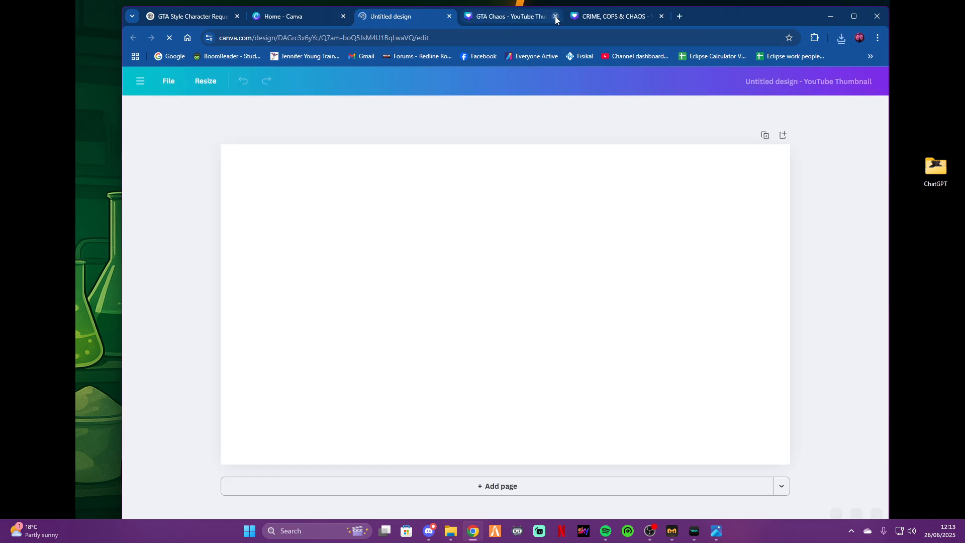
pyautogui.click(555, 17)
pyautogui.click(556, 16)
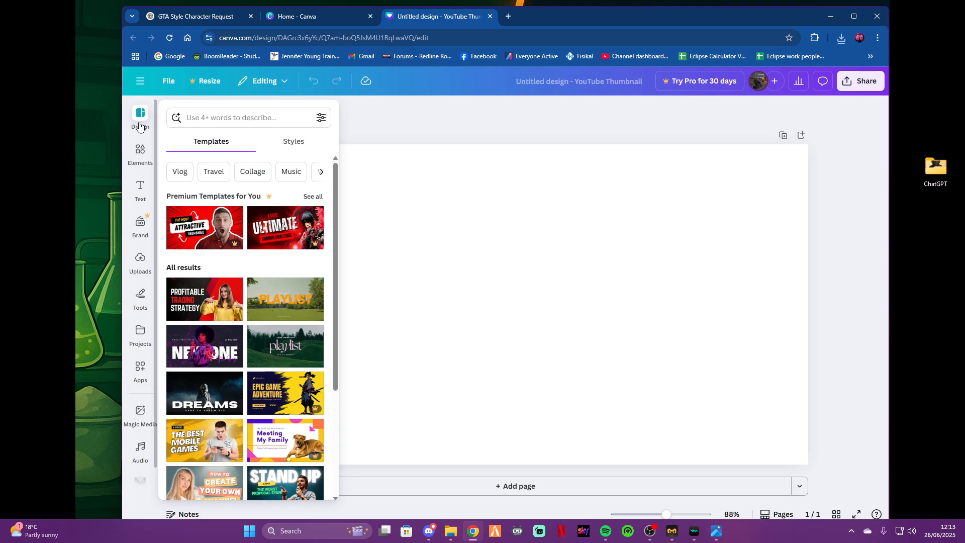
# Step: Upload the newly downloaded ChatGPT wolf image from the Downloads folder to the design's uploads
pyautogui.click(140, 254)
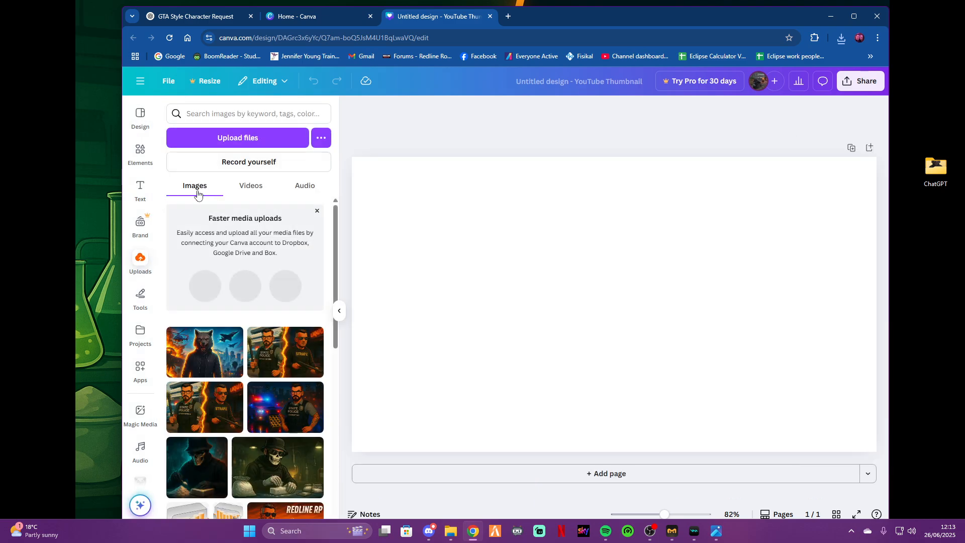
pyautogui.click(262, 146)
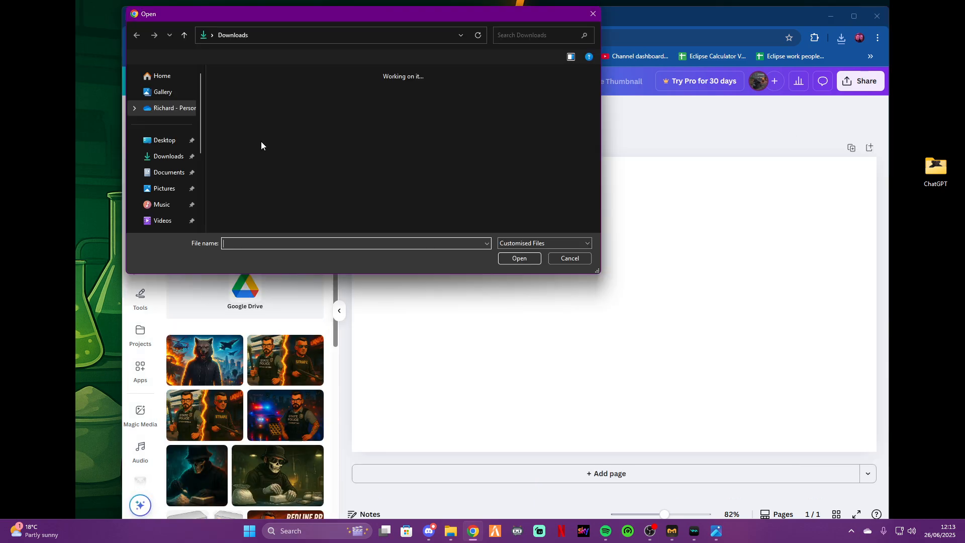
pyautogui.click(281, 165)
pyautogui.click(516, 258)
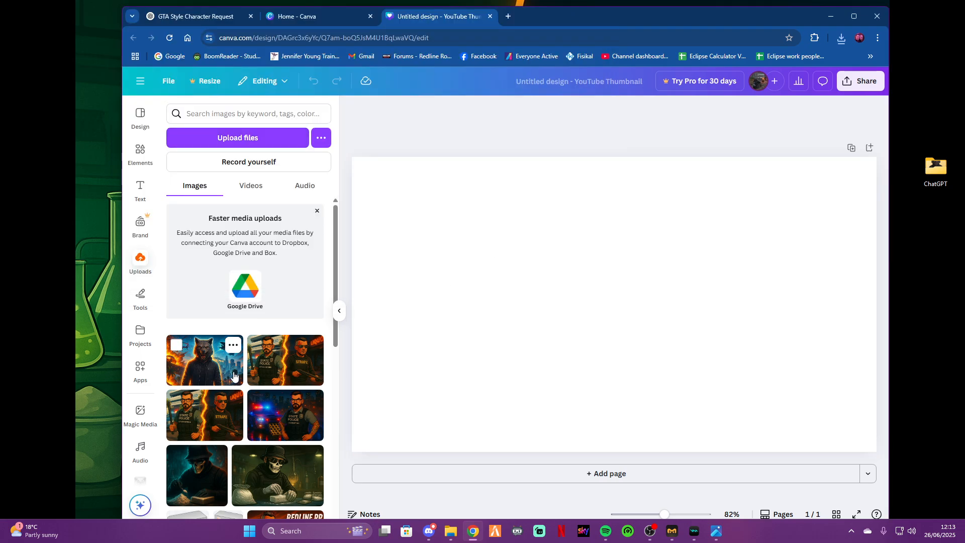
pyautogui.click(233, 345)
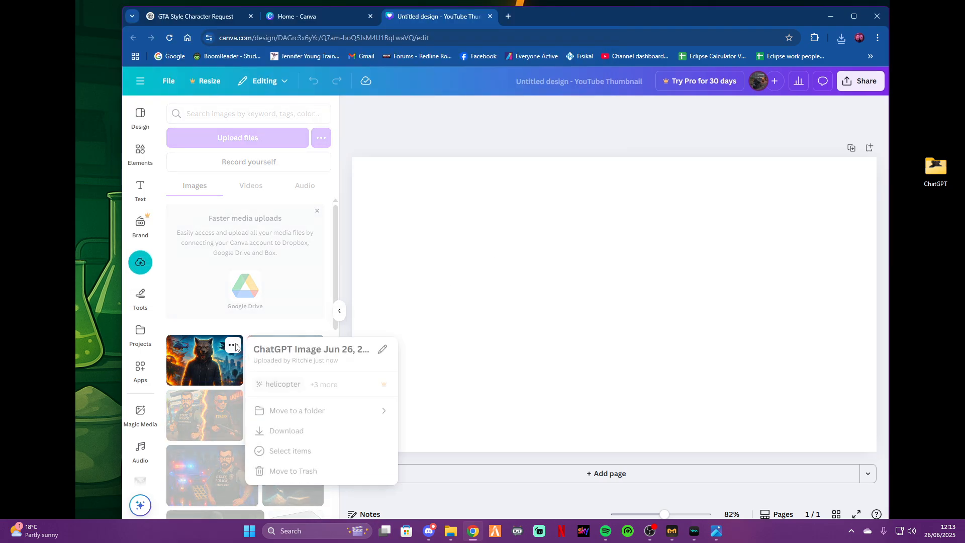
pyautogui.click(297, 452)
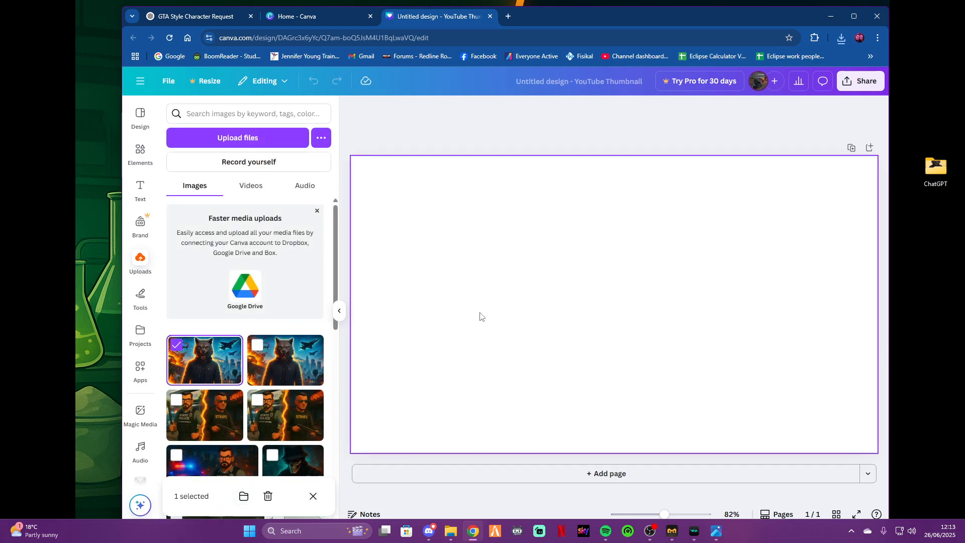
pyautogui.click(233, 352)
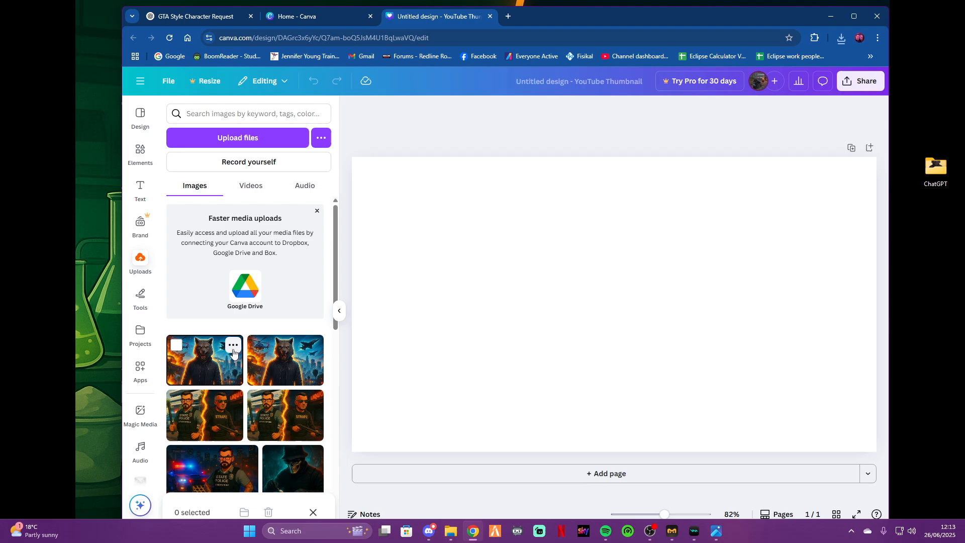
# Step: Try the uploaded wolf image on the blank page, removing a duplicate copy and enlarging the remaining one to fill the page
pyautogui.doubleClick(206, 367)
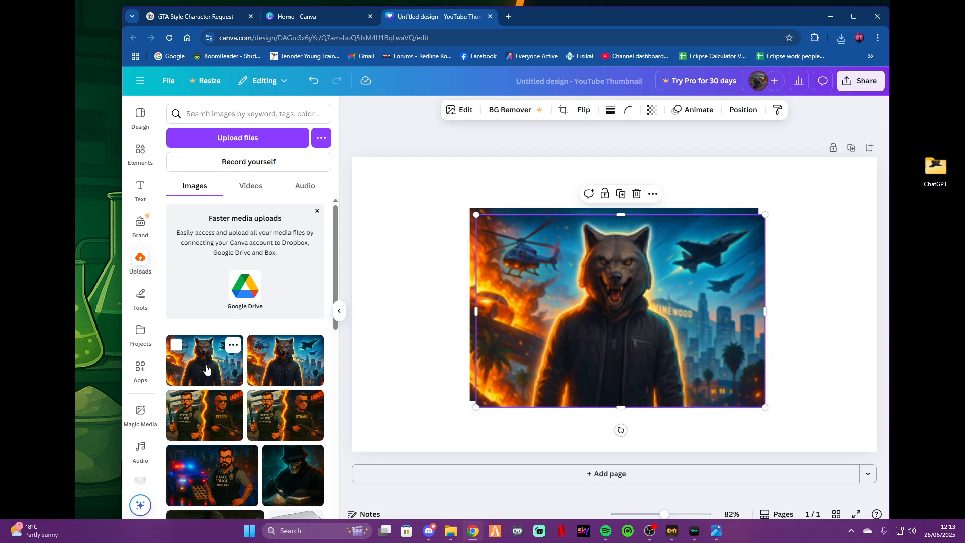
pyautogui.click(636, 194)
pyautogui.click(492, 217)
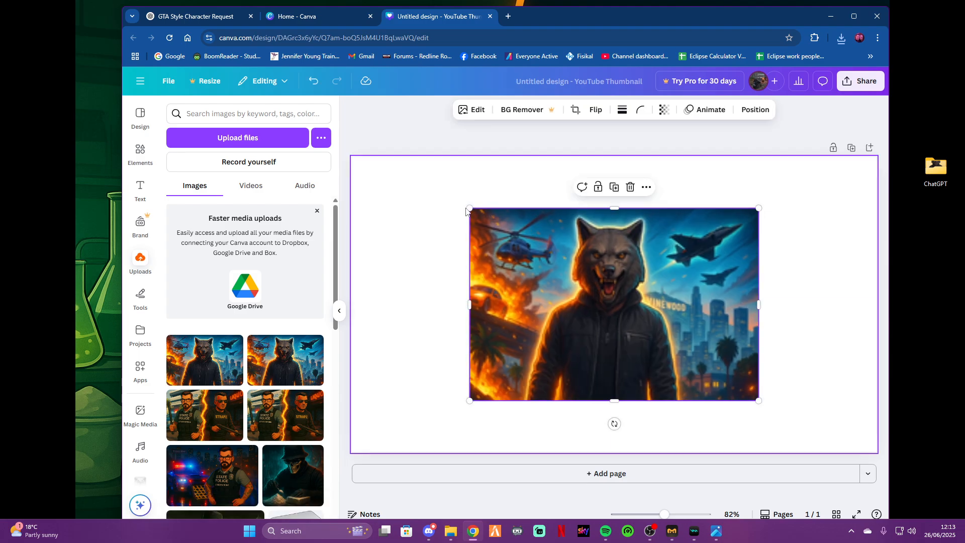
pyautogui.moveTo(471, 208); pyautogui.dragTo(391, 159)
pyautogui.moveTo(391, 280); pyautogui.dragTo(358, 281)
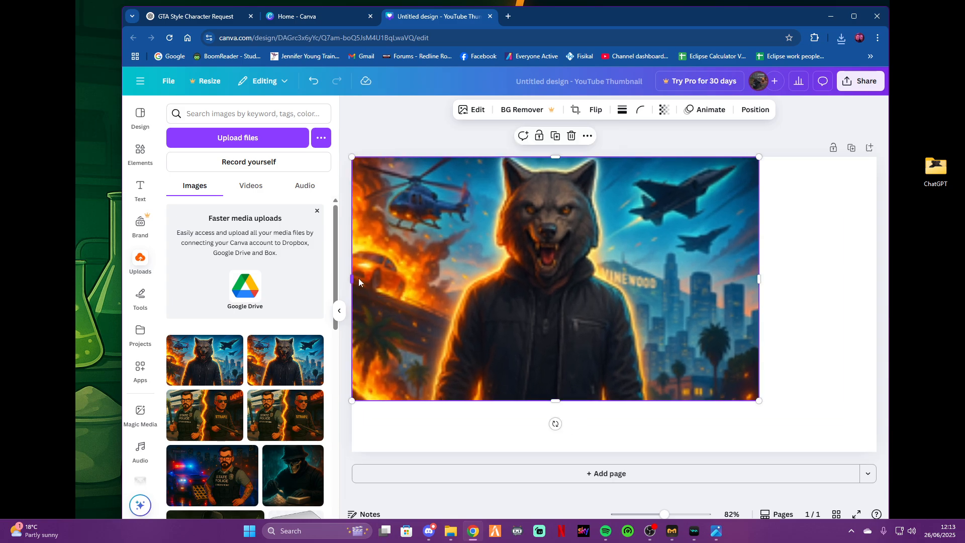
pyautogui.moveTo(759, 278); pyautogui.dragTo(882, 279)
pyautogui.moveTo(669, 333); pyautogui.dragTo(661, 378)
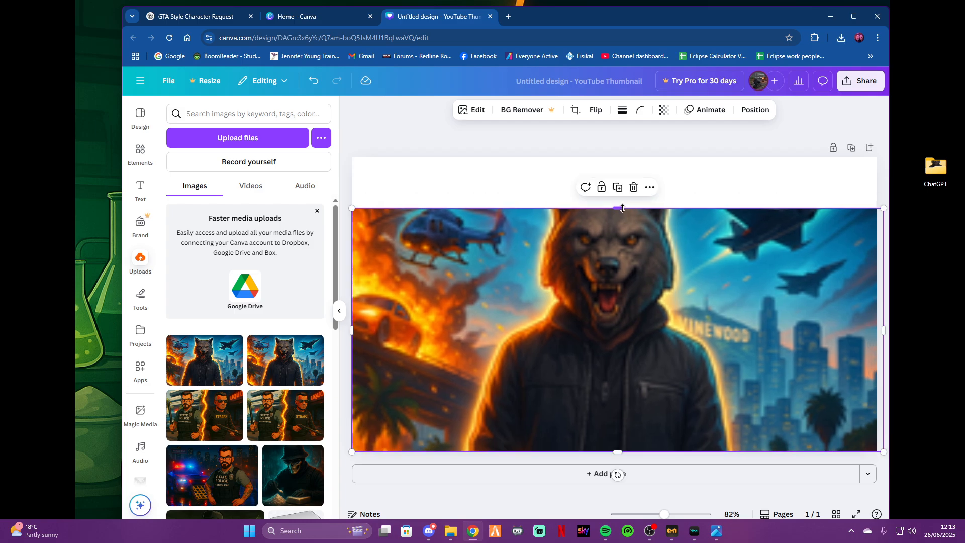
pyautogui.moveTo(622, 208); pyautogui.dragTo(622, 157)
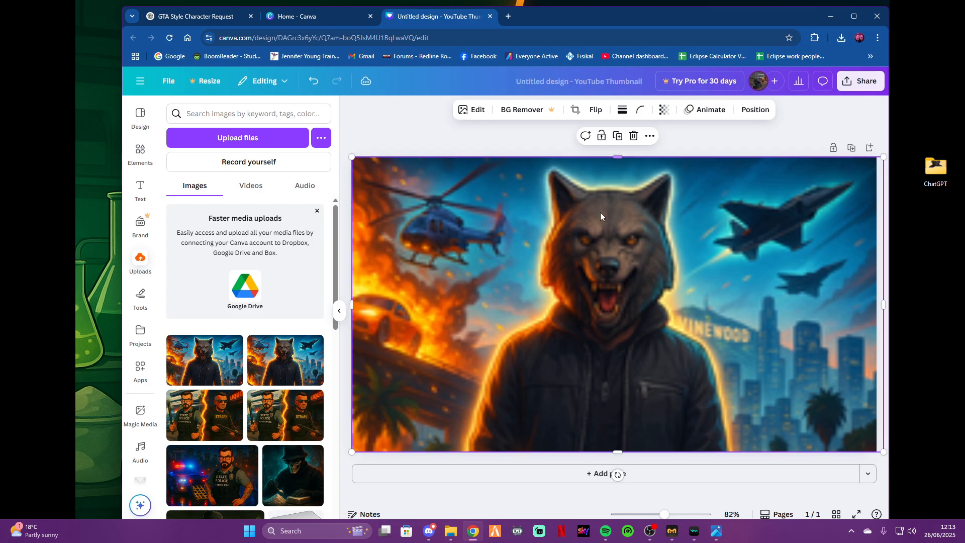
pyautogui.rightClick(526, 232)
pyautogui.click(499, 399)
pyautogui.doubleClick(498, 405)
pyautogui.rightClick(567, 300)
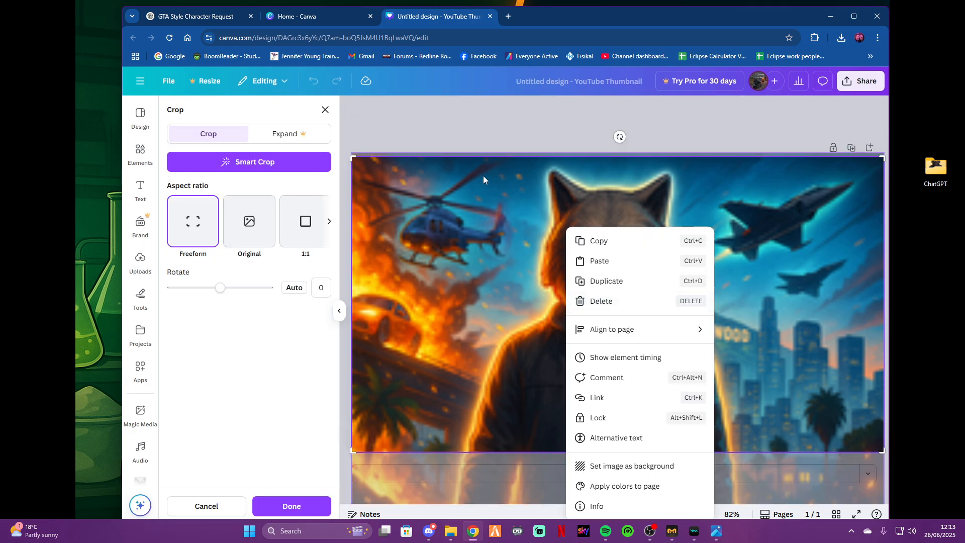
pyautogui.click(325, 109)
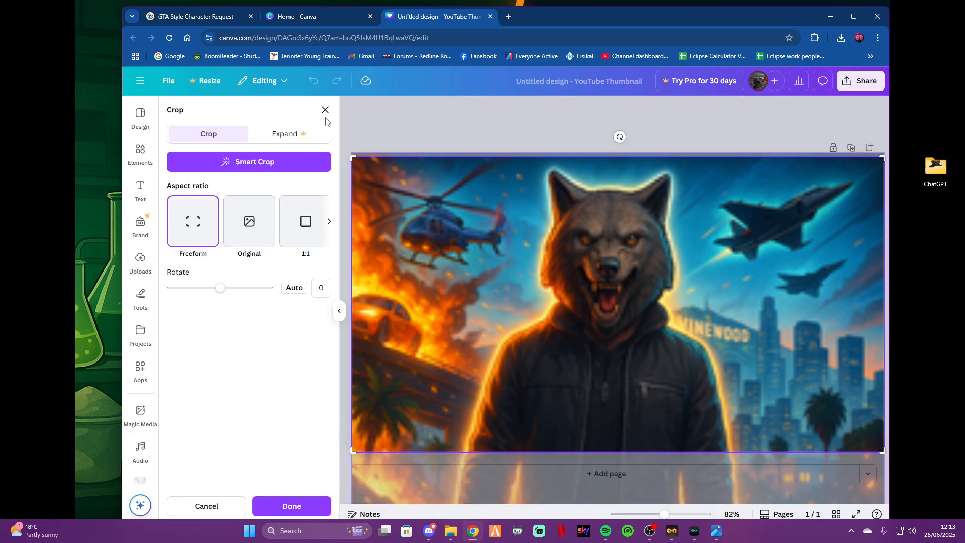
pyautogui.click(325, 111)
# Step: Delete the enlarged wolf image and the leftover smaller placeholder from the page
pyautogui.click(673, 264)
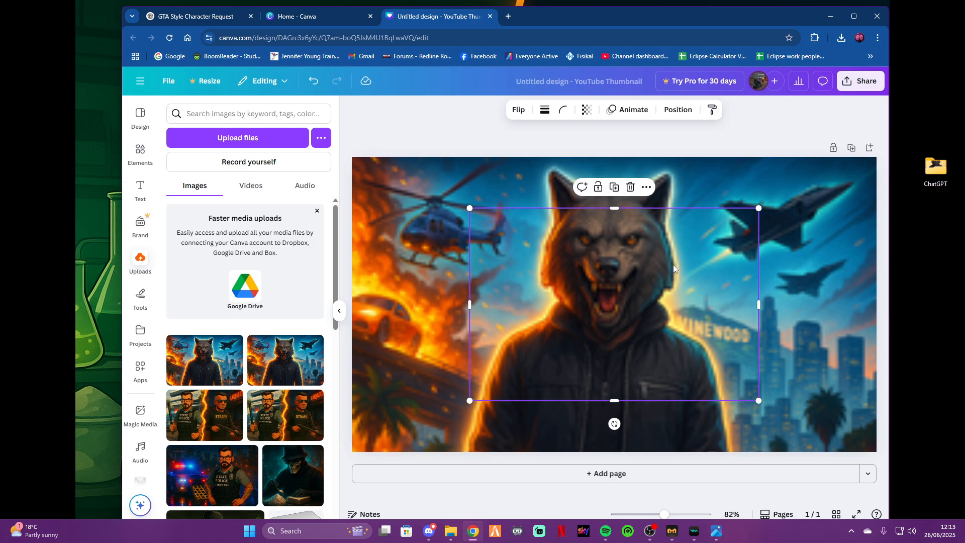
pyautogui.click(687, 185)
pyautogui.press('Delete')
pyautogui.click(542, 262)
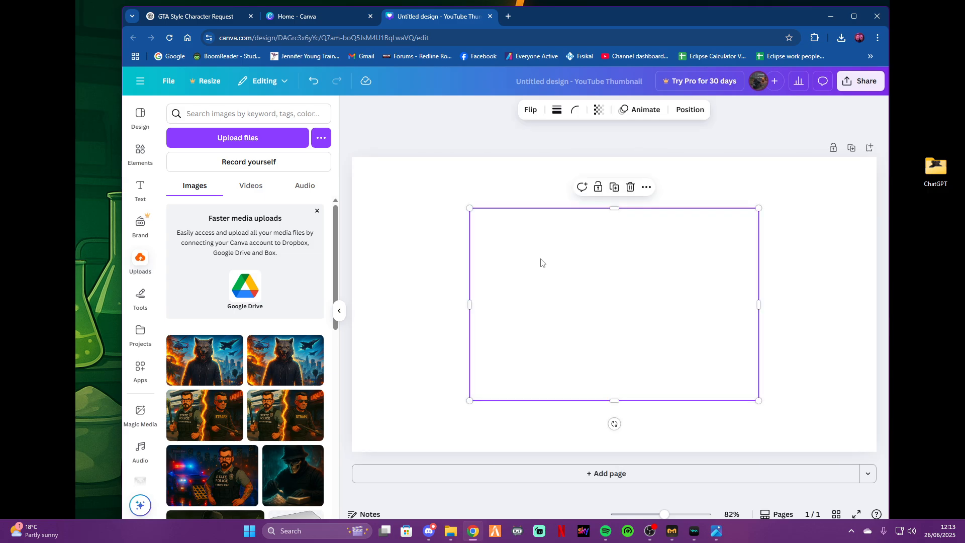
pyautogui.click(630, 187)
# Step: Try the split police officer and "STRAPZ" image on the page and delete both placed copies
pyautogui.click(175, 399)
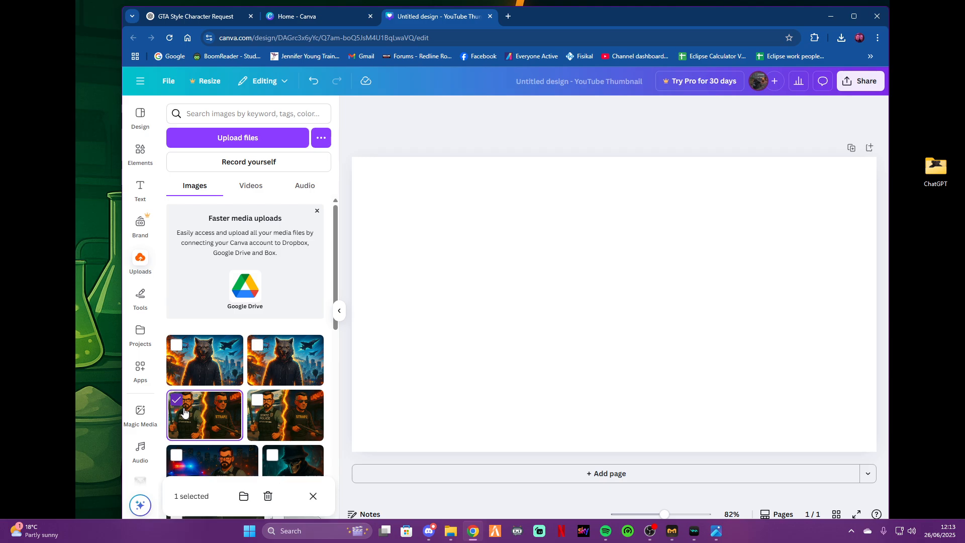
pyautogui.click(186, 413)
pyautogui.click(201, 417)
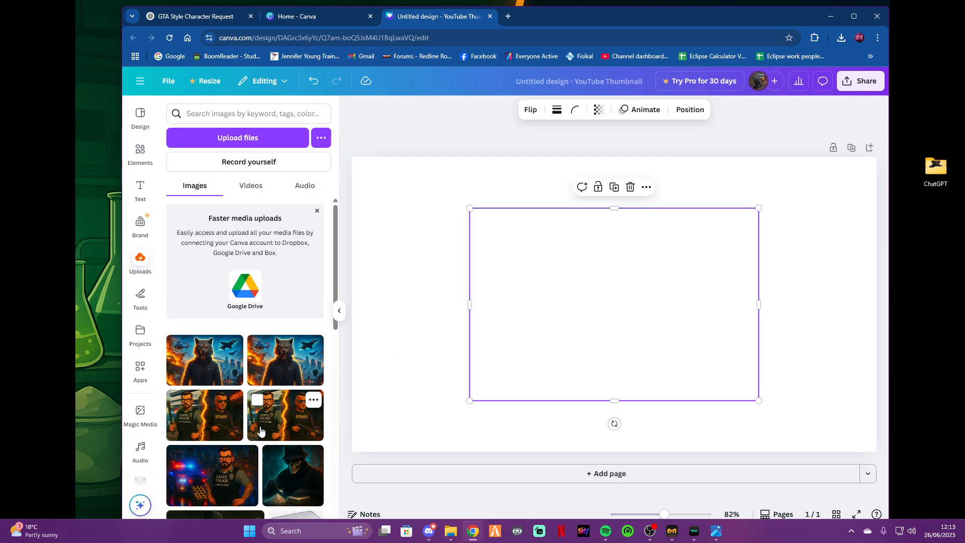
pyautogui.moveTo(638, 285)
pyautogui.mouseDown()
pyautogui.moveTo(627, 319)
pyautogui.moveTo(647, 278)
pyautogui.mouseUp()
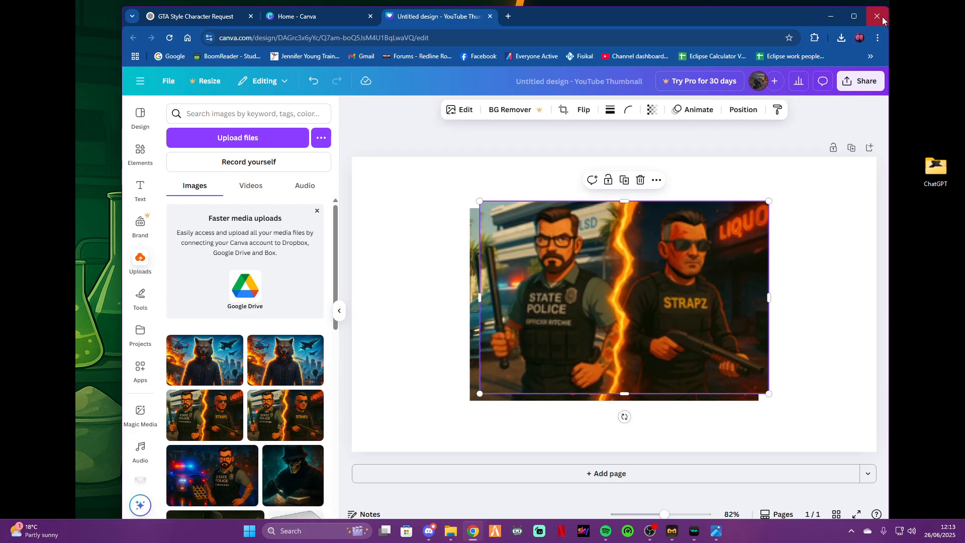
pyautogui.click(641, 181)
pyautogui.click(635, 259)
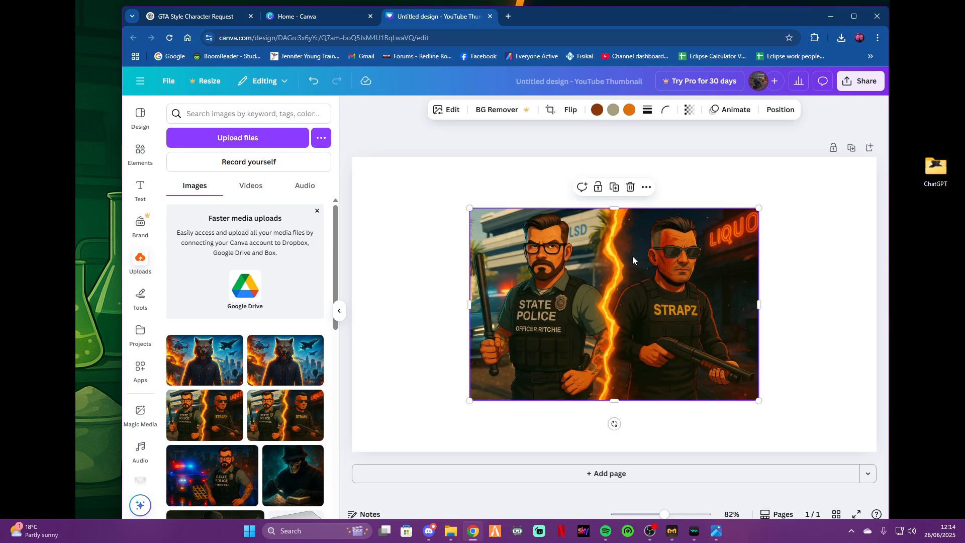
pyautogui.click(628, 187)
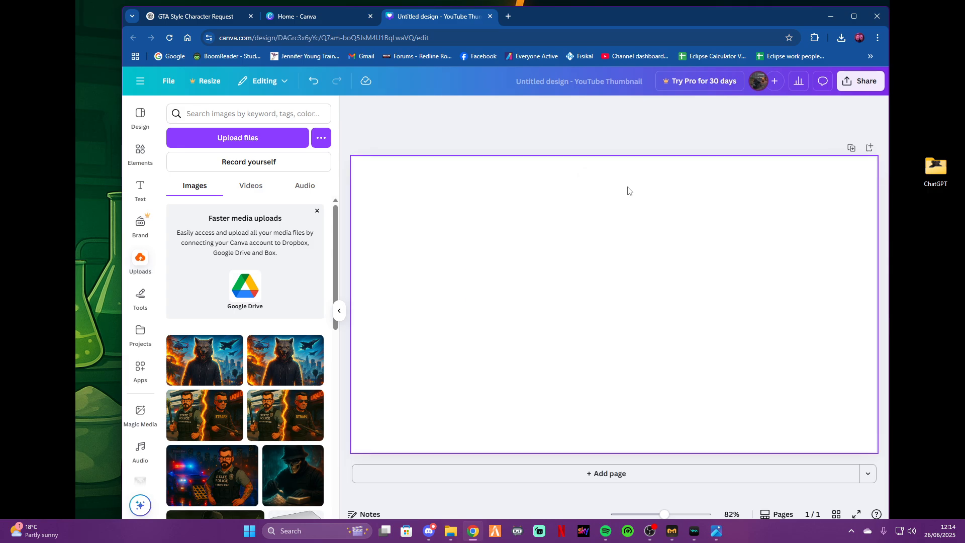
# Step: Place the uploaded wolf image on the blank page, align it to the upper-left corner and enlarge it to the page's full height
pyautogui.click(194, 363)
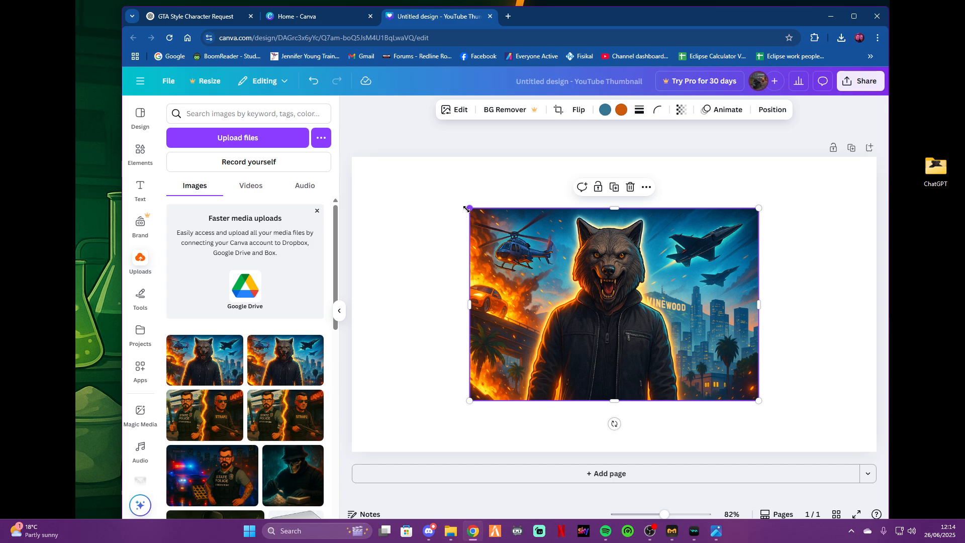
pyautogui.moveTo(467, 209); pyautogui.dragTo(385, 164)
pyautogui.moveTo(540, 202); pyautogui.dragTo(500, 201)
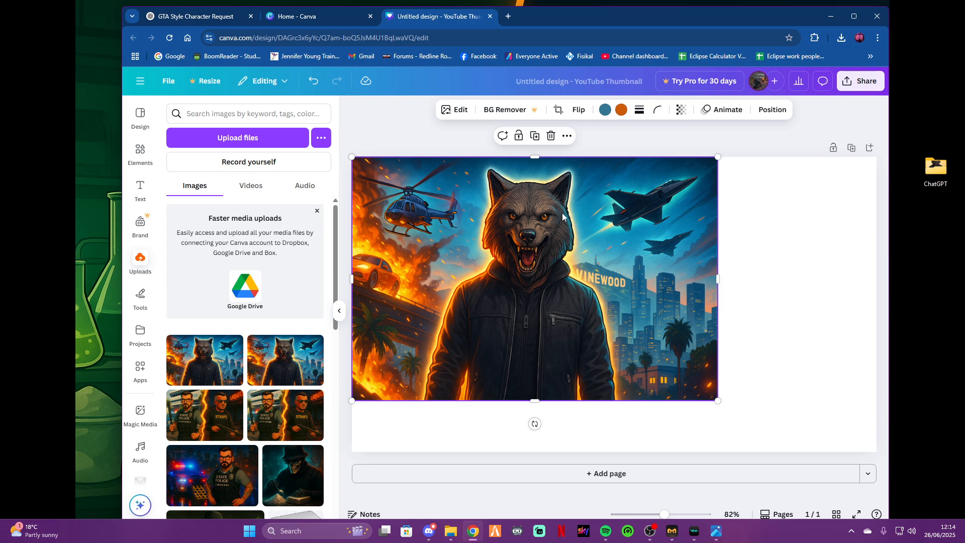
pyautogui.moveTo(720, 403); pyautogui.dragTo(824, 443)
pyautogui.moveTo(807, 435); pyautogui.dragTo(801, 433)
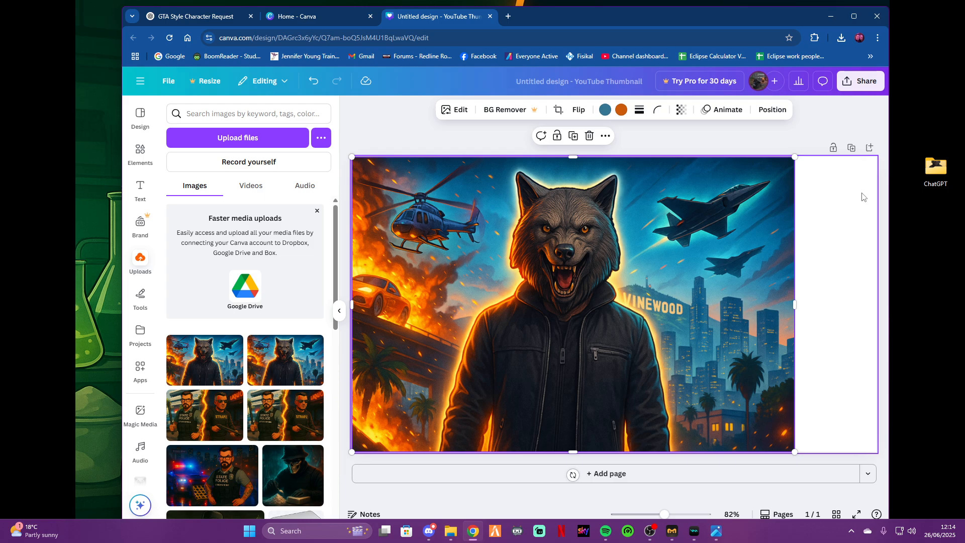
# Step: Widen the wolf image to the page's right edge and extend its upper edge so it covers the whole page
pyautogui.click(845, 234)
pyautogui.click(841, 302)
pyautogui.click(757, 304)
pyautogui.moveTo(792, 305); pyautogui.dragTo(877, 305)
pyautogui.moveTo(713, 295); pyautogui.dragTo(710, 310)
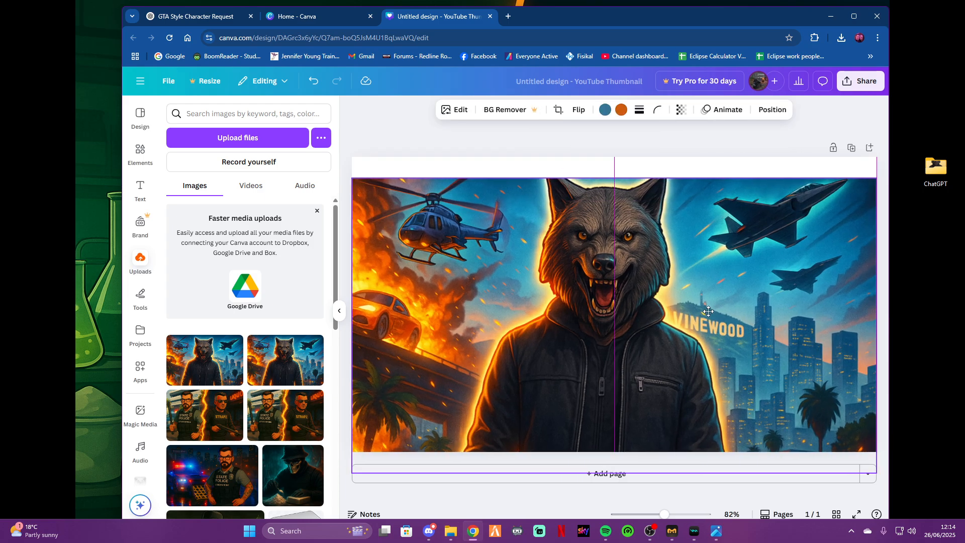
pyautogui.moveTo(609, 179); pyautogui.dragTo(600, 158)
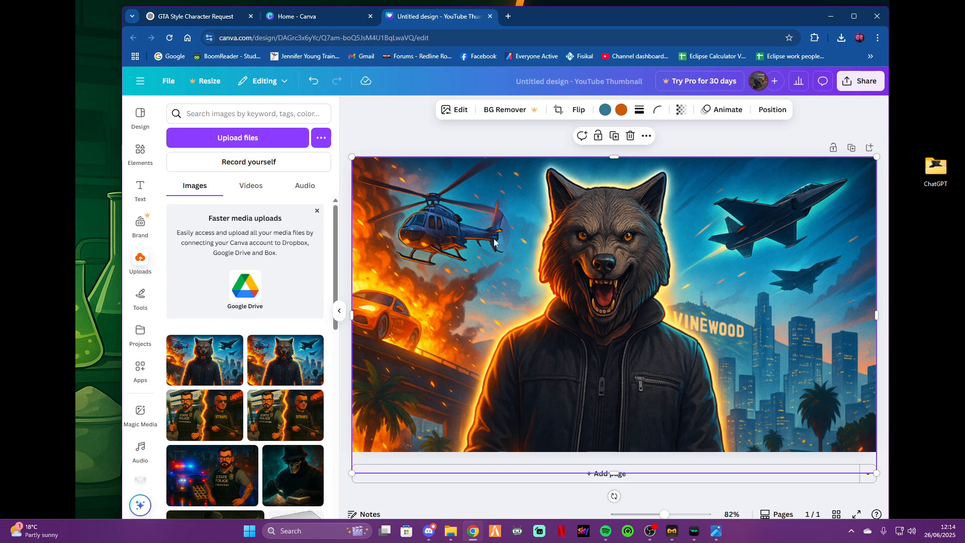
# Step: Add a default heading text box over the wolf image
pyautogui.click(141, 189)
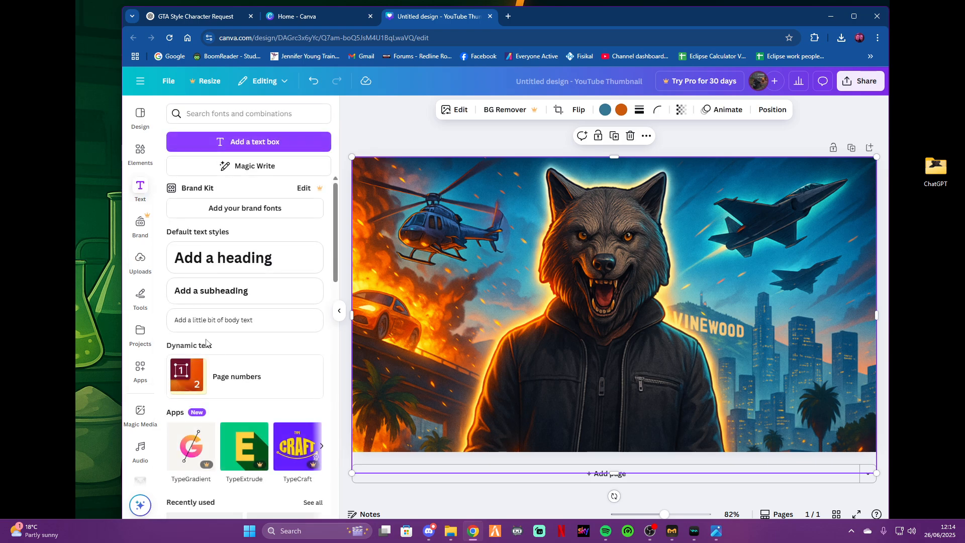
pyautogui.click(223, 260)
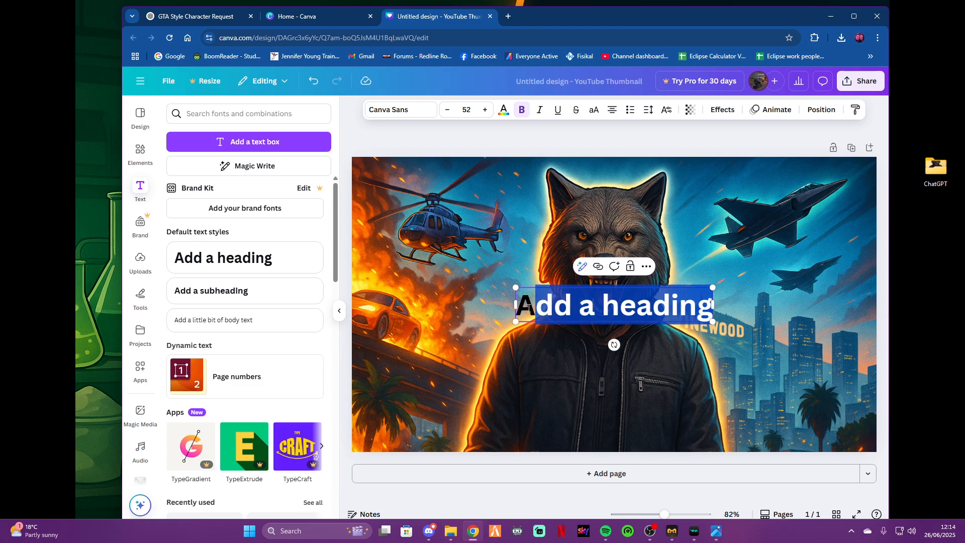
# Step: Switch to ChatGPT, close the full-size image and review the advice on title line layout, colors and effects
pyautogui.click(224, 14)
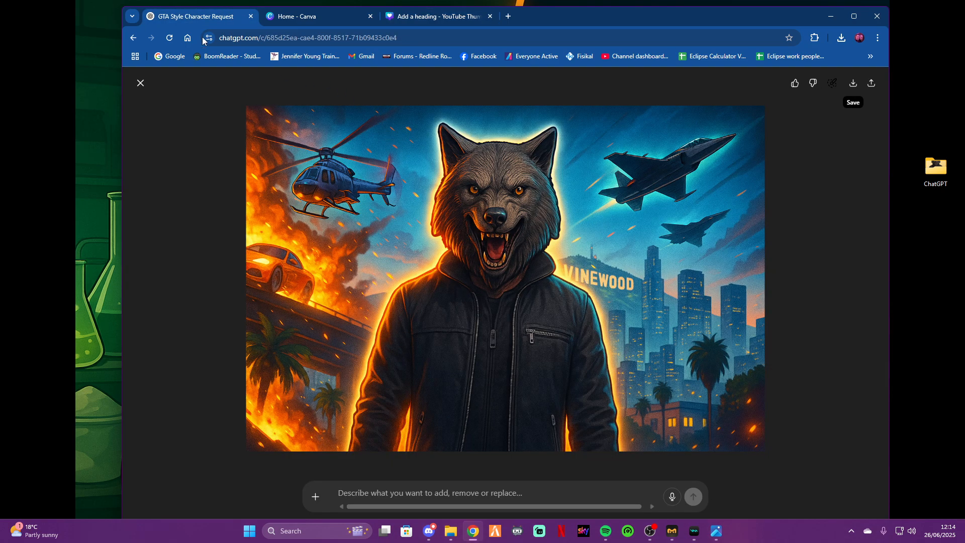
pyautogui.click(140, 83)
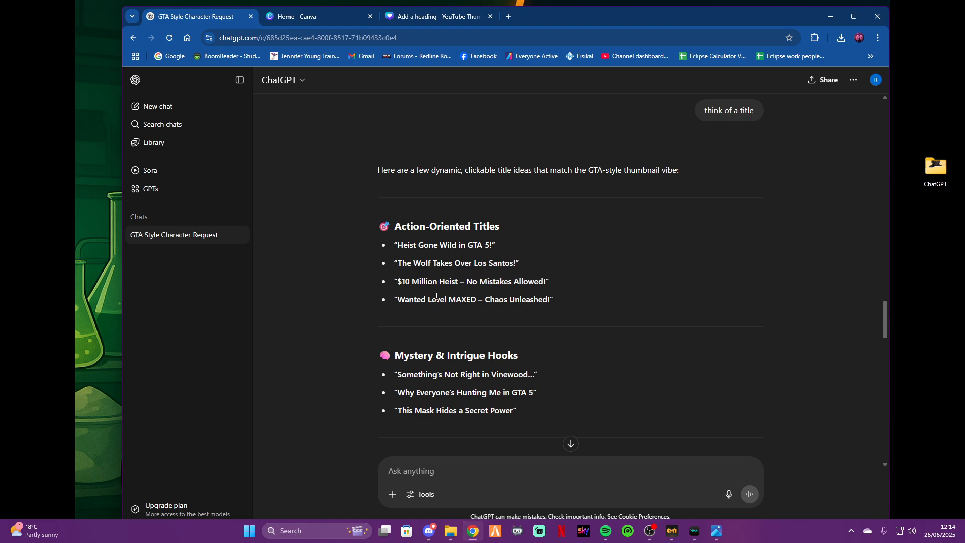
pyautogui.scroll(-20, 445, 308)
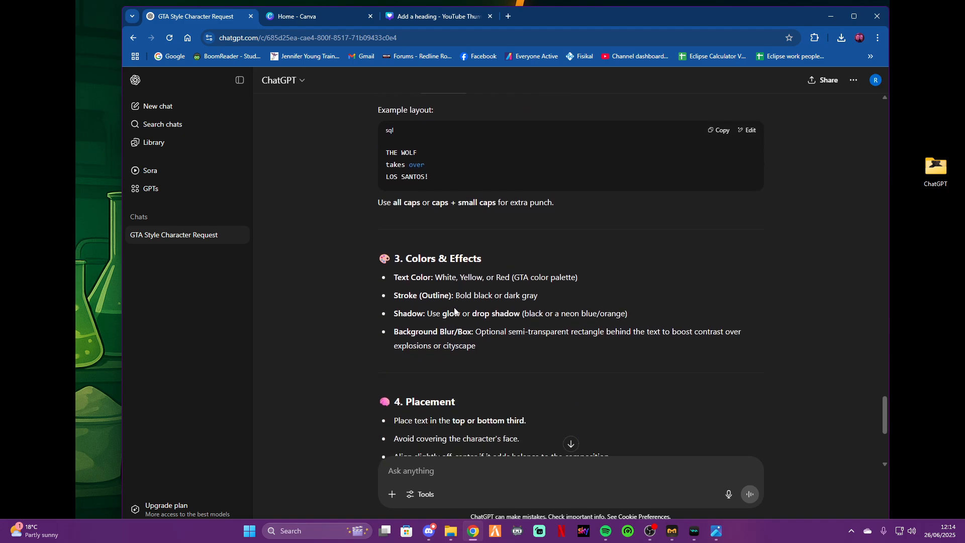
pyautogui.scroll(1, 454, 310)
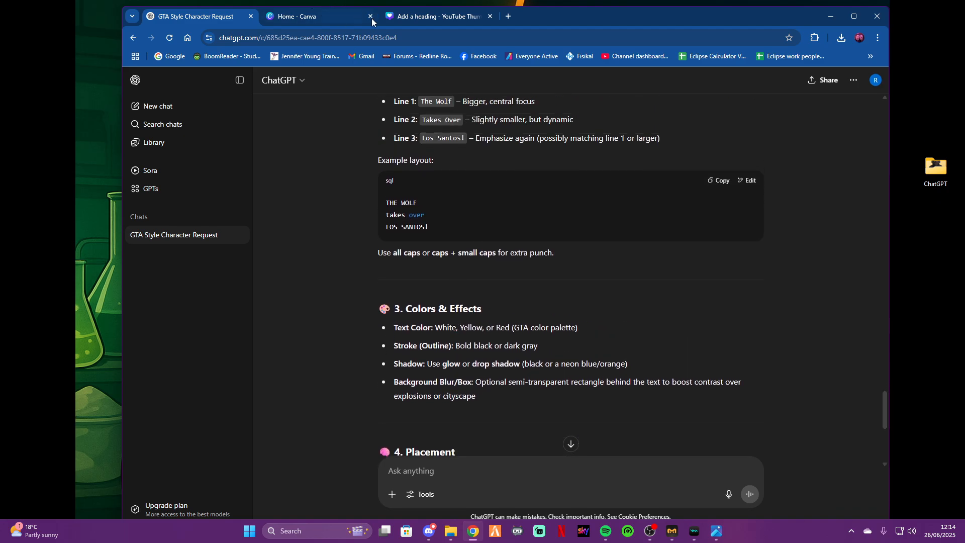
# Step: Switch back to the Canva thumbnail design and replace the placeholder heading text with "The"
pyautogui.click(402, 17)
pyautogui.doubleClick(708, 305)
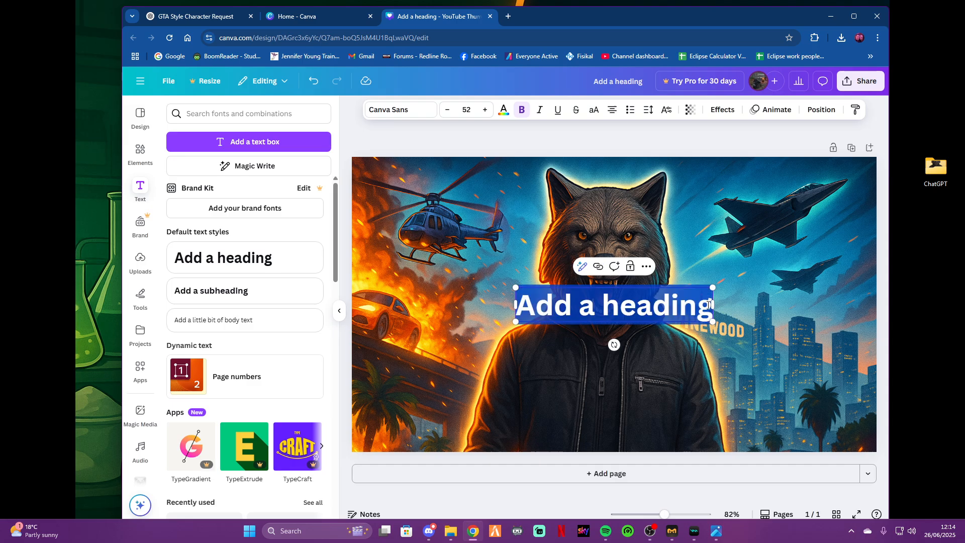
pyautogui.write('The')
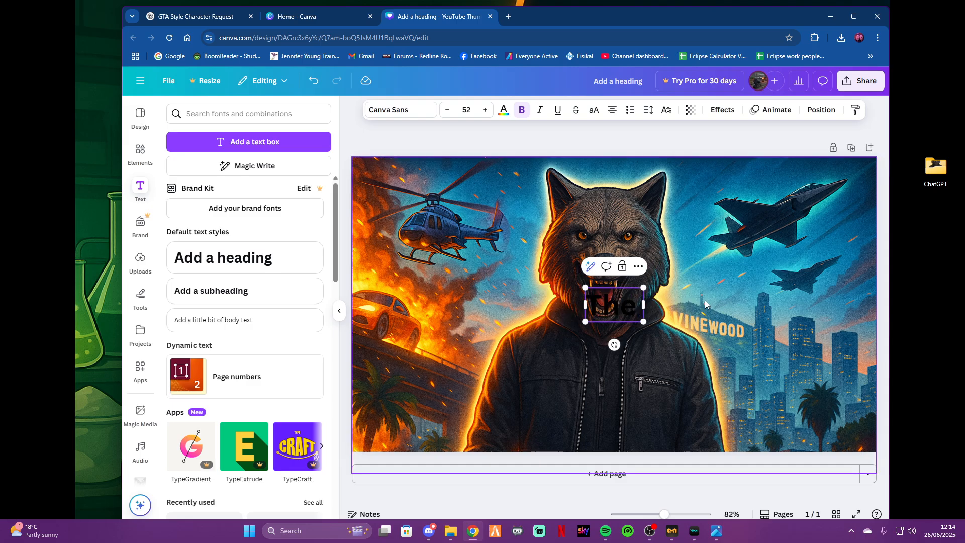
# Step: Complete the heading as "The Wolf Takes Over Los Santos" and move it over the city skyline beside the wolf
pyautogui.write(' Wolf T')
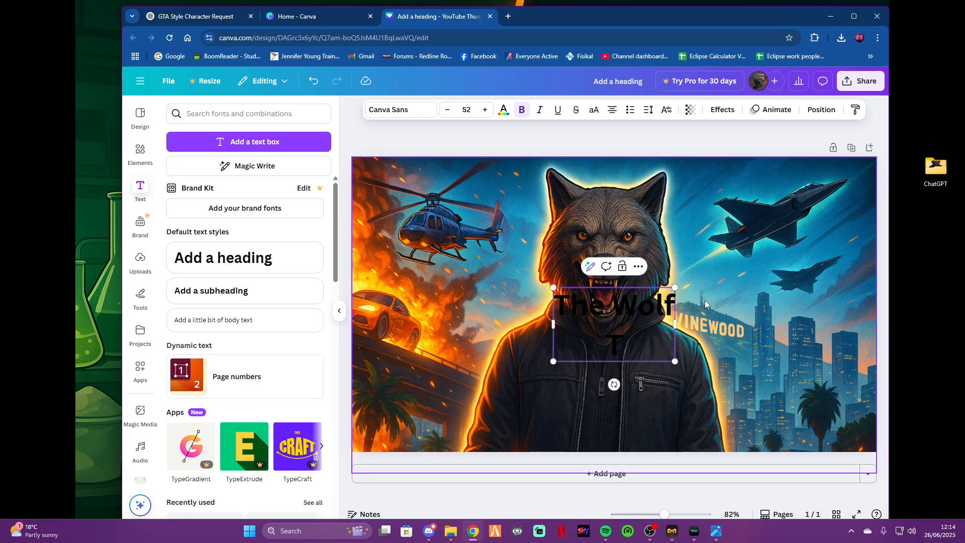
pyautogui.write('akes O')
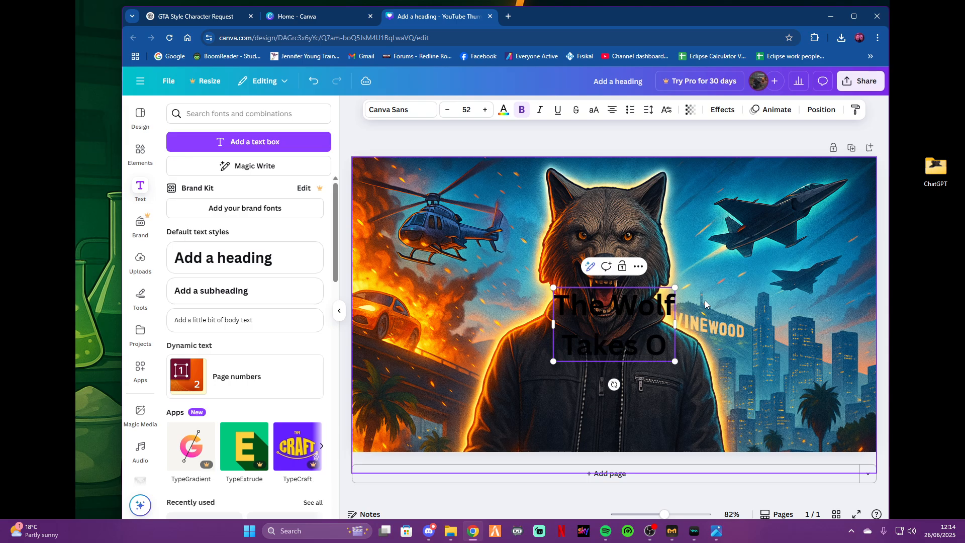
pyautogui.write('ver Los')
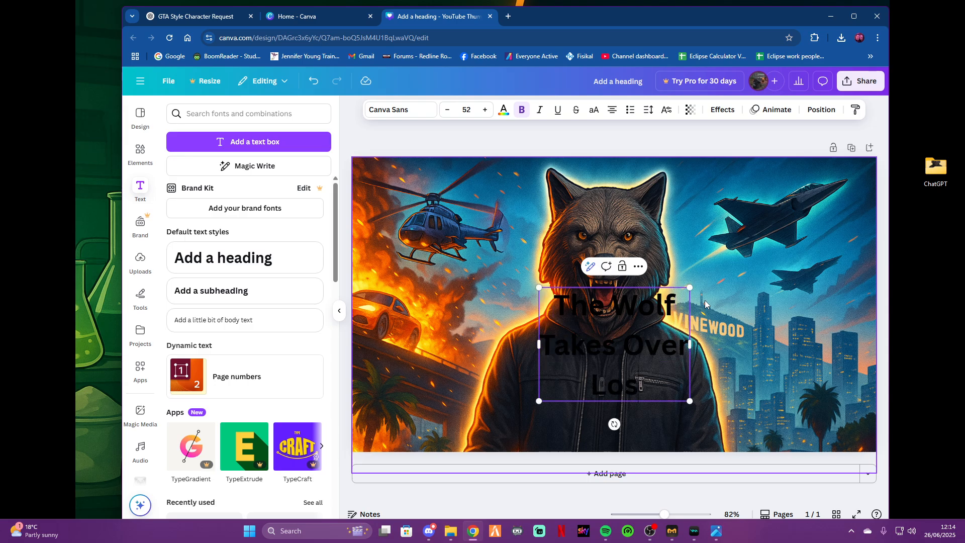
pyautogui.write(' Santos')
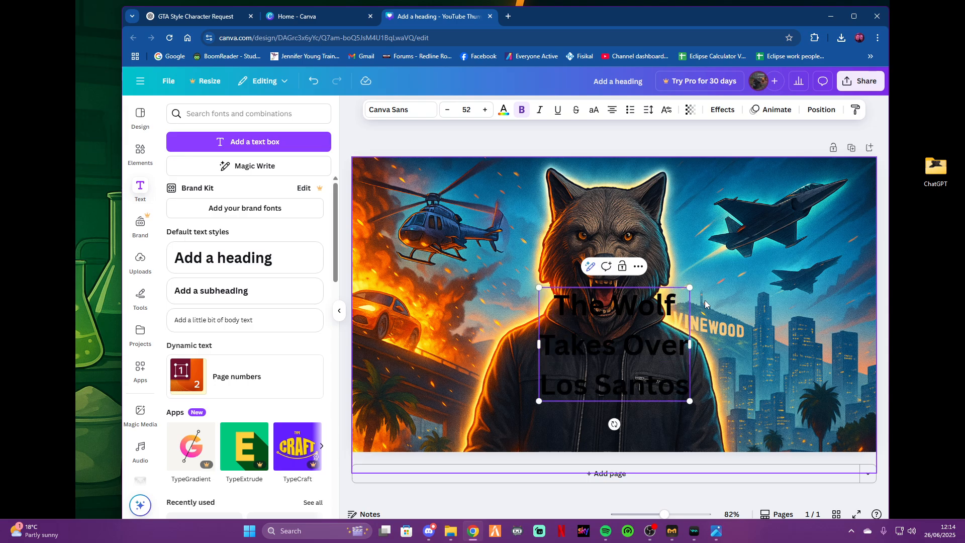
pyautogui.moveTo(664, 327); pyautogui.dragTo(667, 325)
pyautogui.click(666, 325)
pyautogui.moveTo(635, 359); pyautogui.dragTo(805, 368)
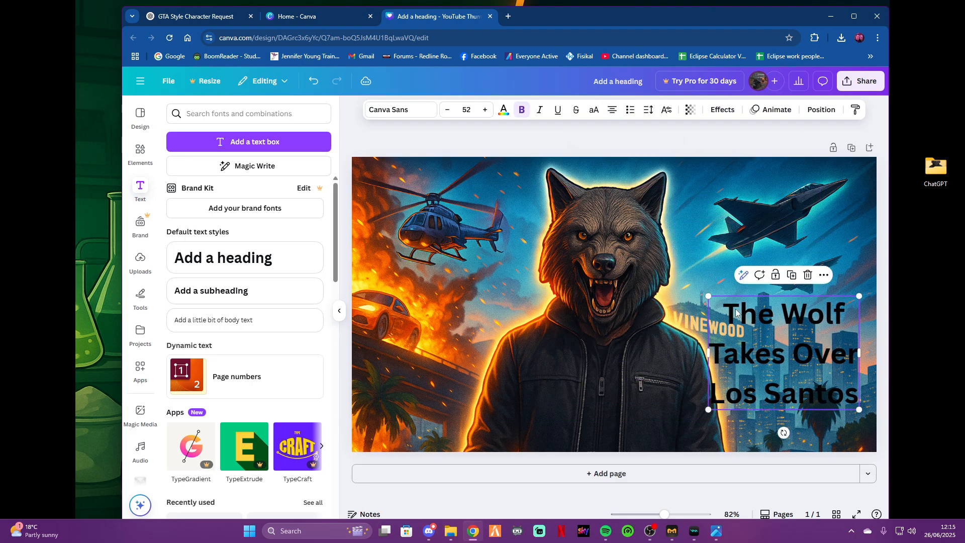
# Step: Switch to ChatGPT and copy the font name "Orbitron" from the recommended Canva fonts
pyautogui.click(196, 16)
pyautogui.scroll(1, 472, 281)
pyautogui.scroll(6, 466, 271)
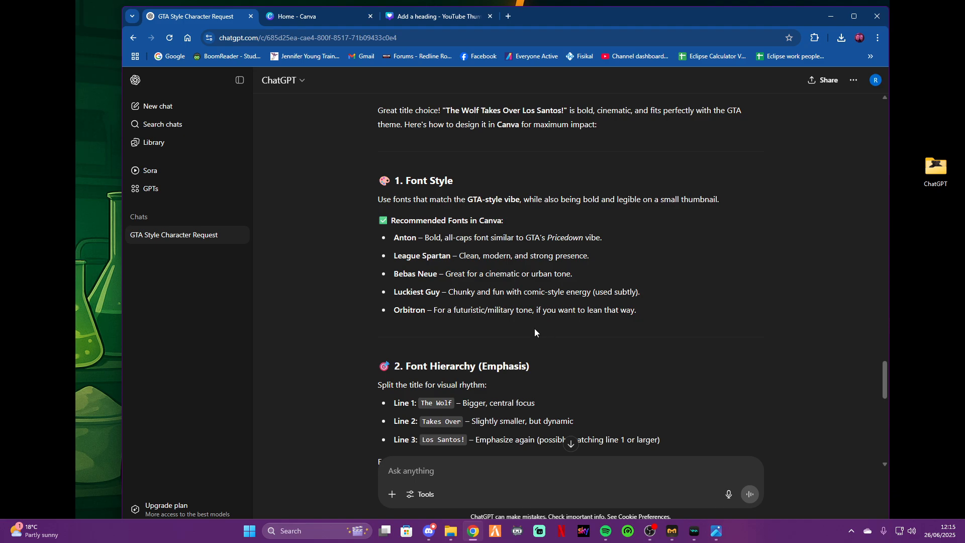
pyautogui.doubleClick(407, 312)
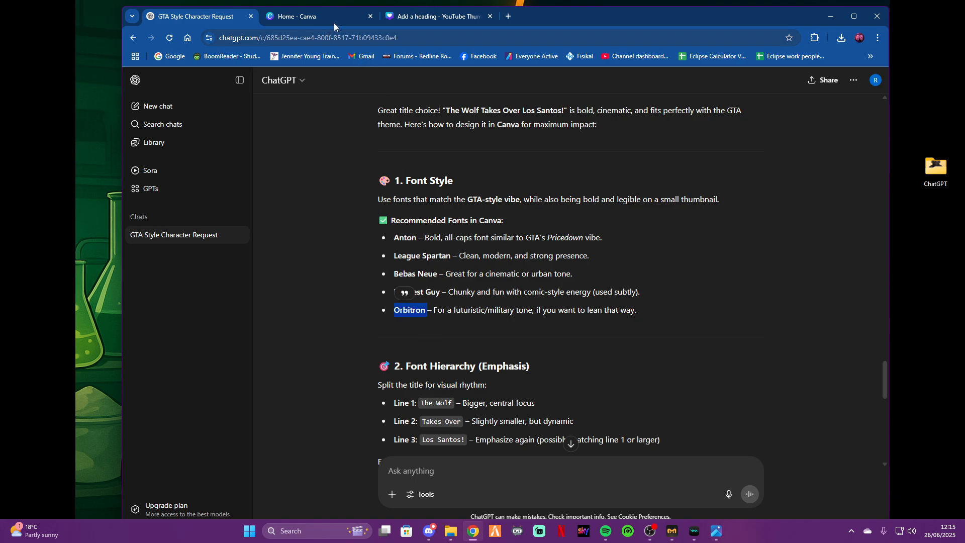
# Step: Switch back to the Canva design and search the title's available fonts for "Orbitron"
pyautogui.click(435, 16)
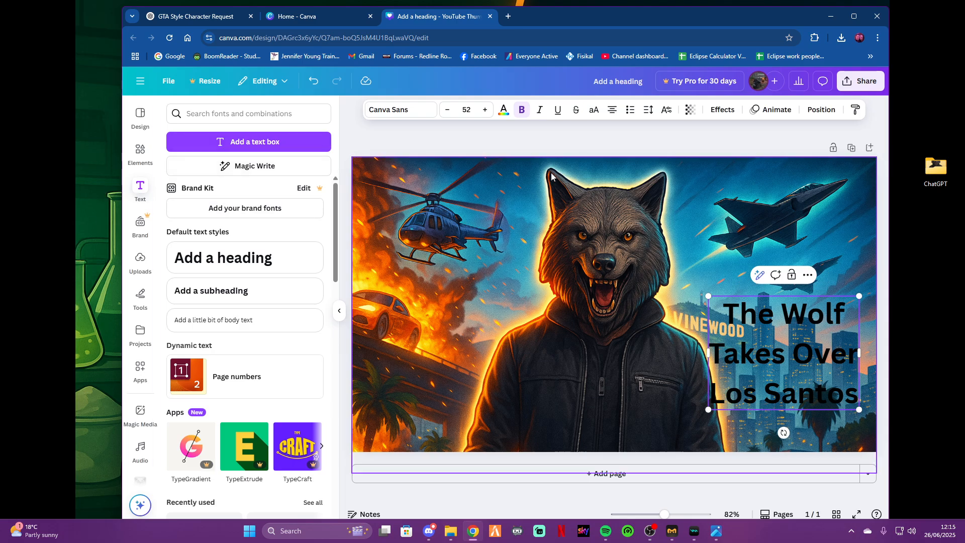
pyautogui.click(391, 117)
pyautogui.click(281, 157)
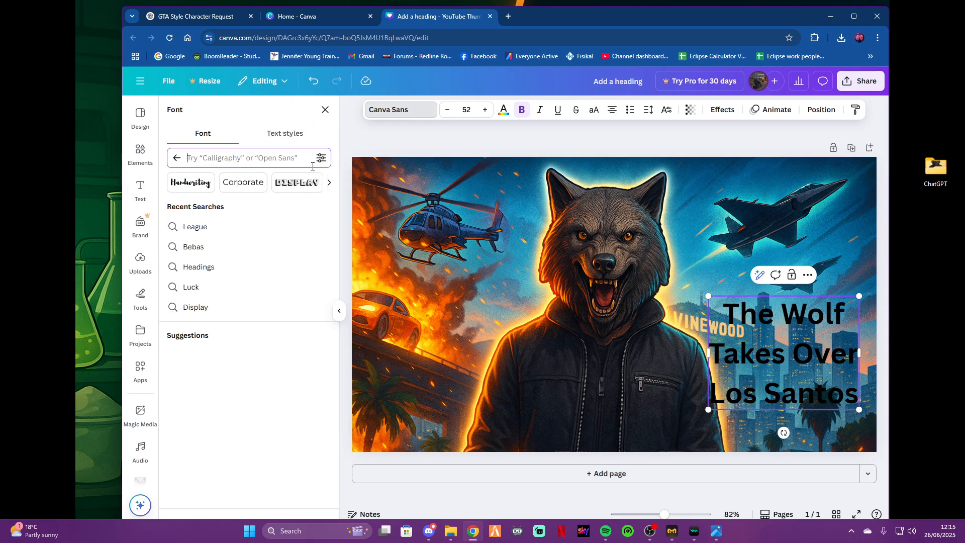
pyautogui.write('Orbitron')
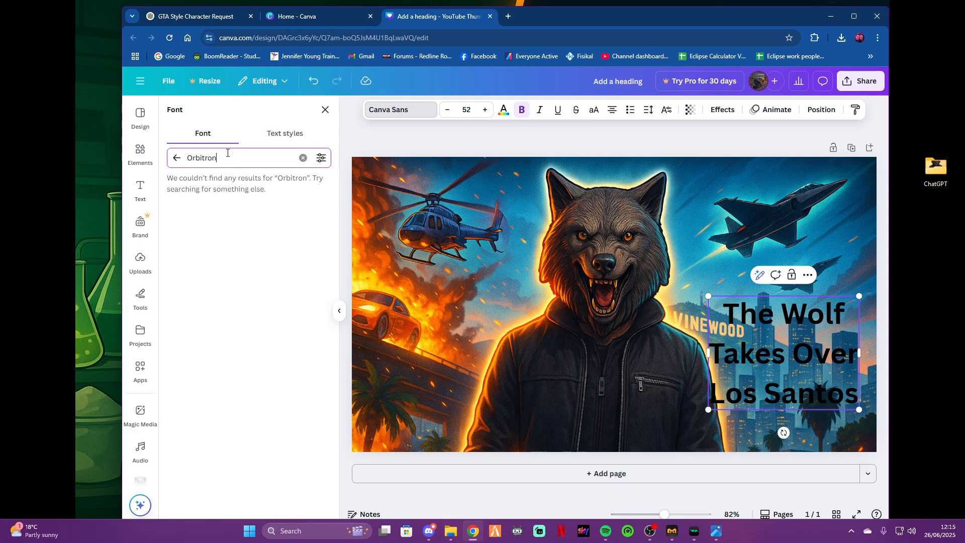
# Step: Replace the font search with "orb" and apply the Orbit font to the title's text
pyautogui.press('BackSpace')
pyautogui.press('BackSpace')
pyautogui.press('BackSpace')
pyautogui.press('BackSpace')
pyautogui.press('BackSpace')
pyautogui.press('BackSpace')
pyautogui.press('BackSpace')
pyautogui.press('BackSpace')
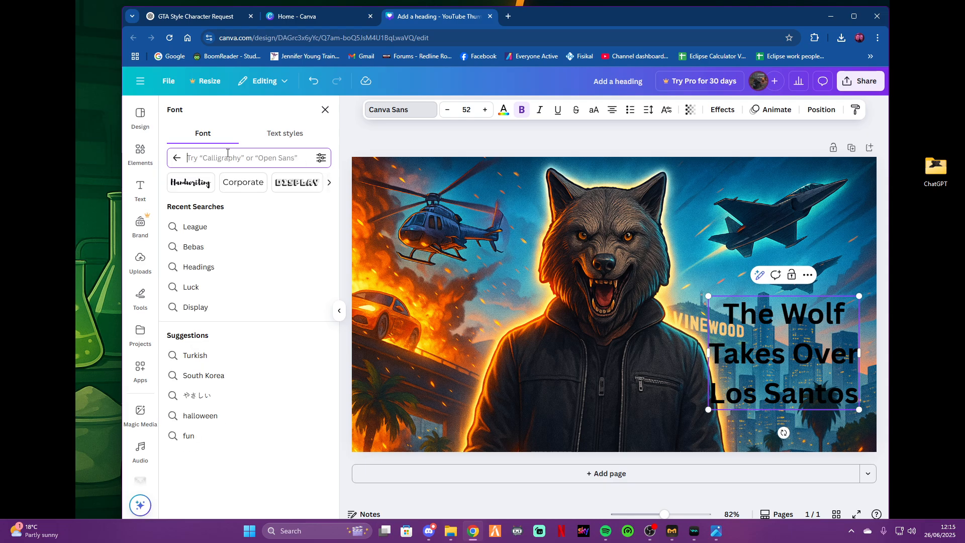
pyautogui.write('orb')
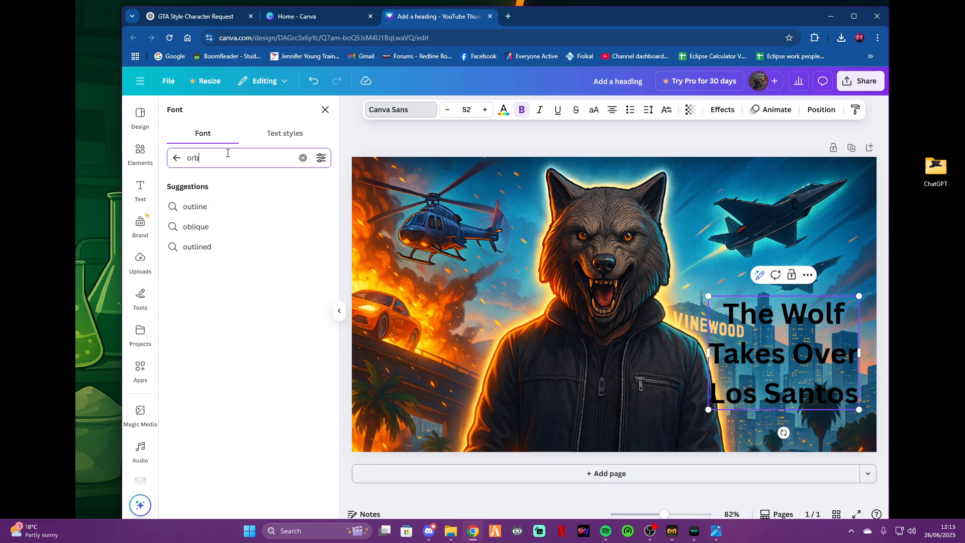
pyautogui.click(214, 207)
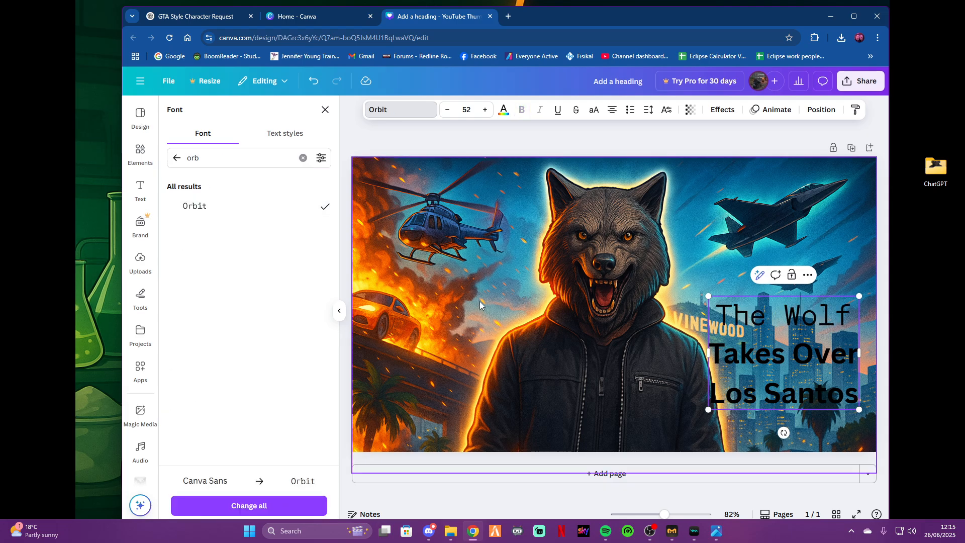
# Step: Recheck ChatGPT's font list, search the Canva fonts for "beb" and apply Bebas Neue to the whole title
pyautogui.click(749, 311)
pyautogui.moveTo(716, 314); pyautogui.dragTo(861, 394)
pyautogui.click(203, 21)
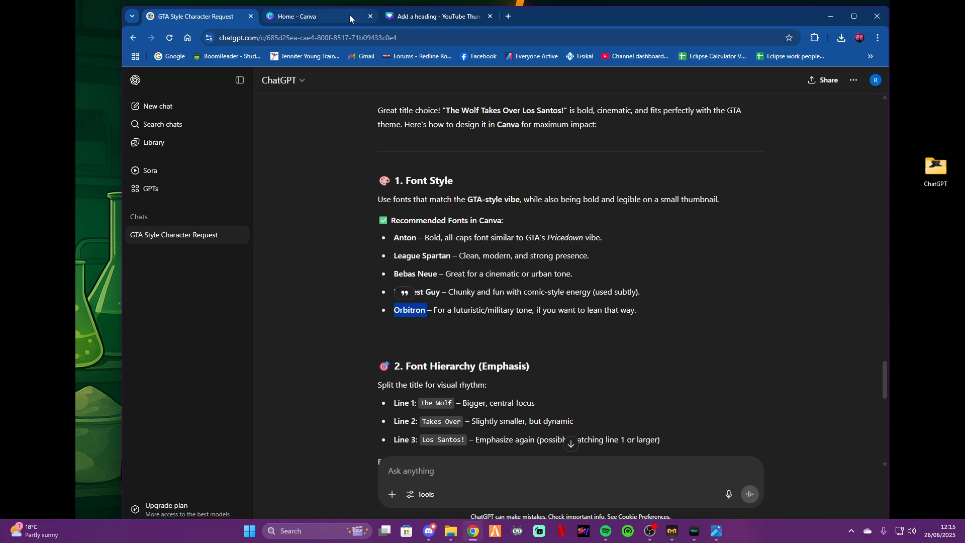
pyautogui.click(396, 16)
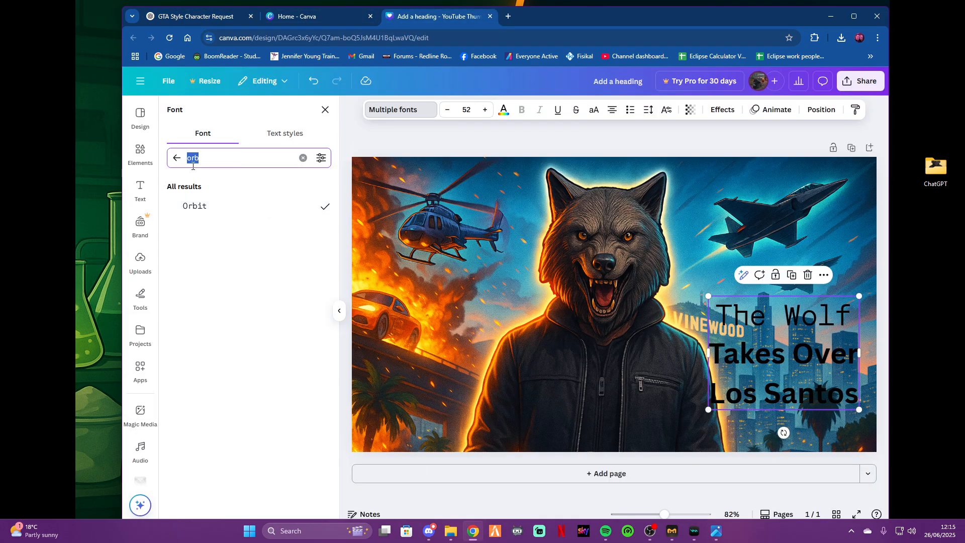
pyautogui.write('beb')
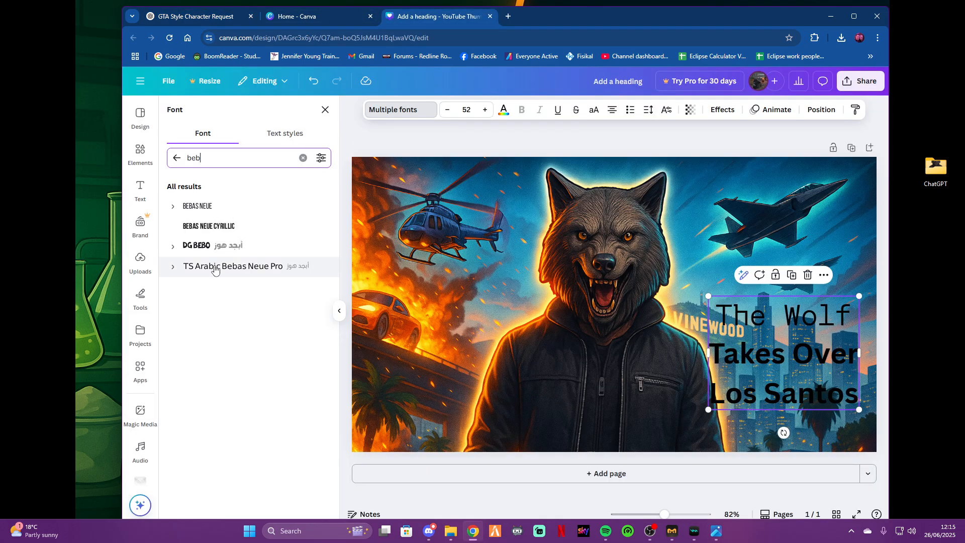
pyautogui.click(233, 206)
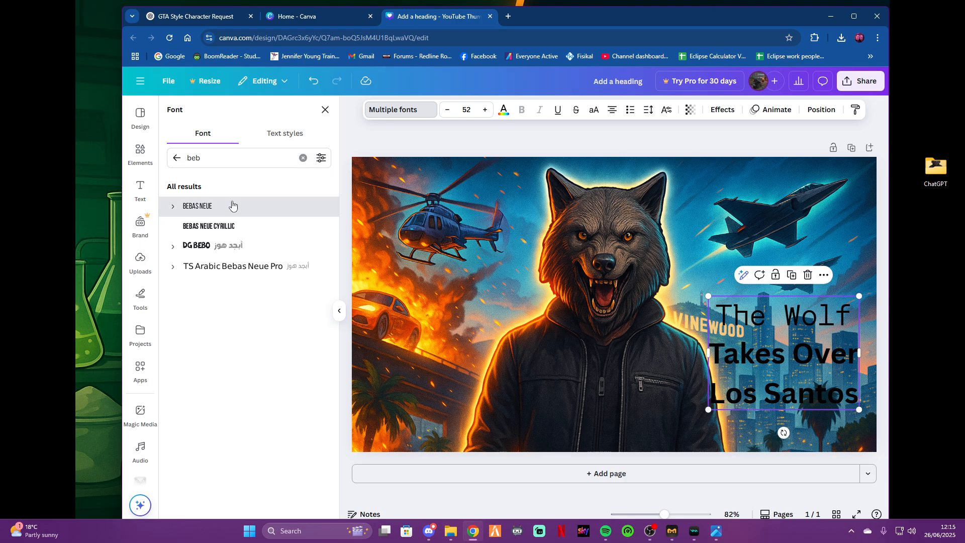
# Step: Shift the title text box slightly closer to the wolf
pyautogui.click(807, 313)
pyautogui.moveTo(807, 312); pyautogui.dragTo(743, 310)
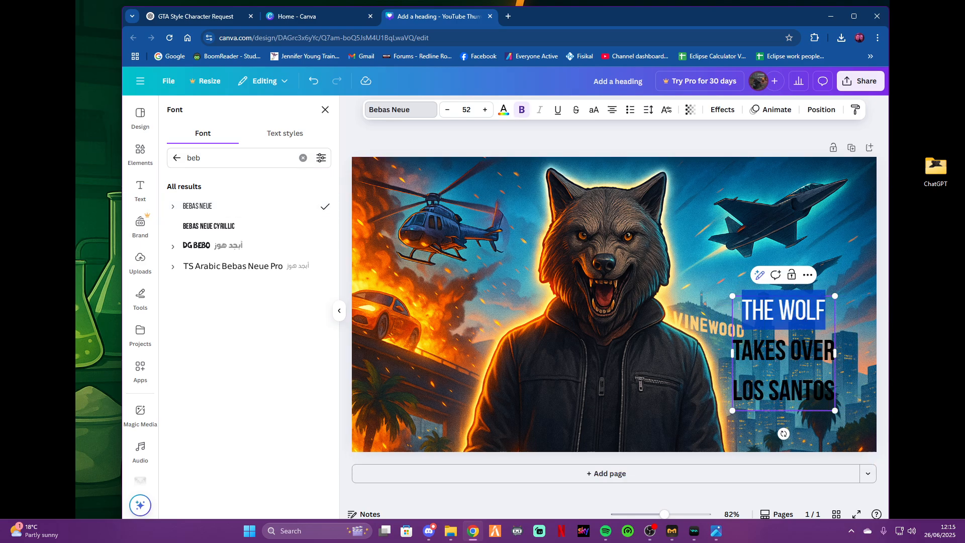
pyautogui.click(400, 109)
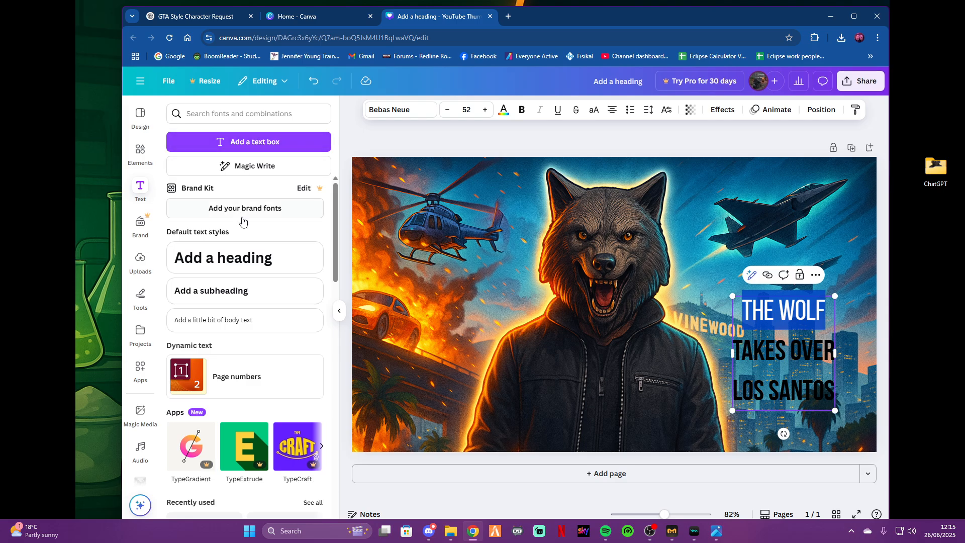
pyautogui.click(700, 343)
pyautogui.moveTo(785, 348)
pyautogui.mouseDown()
pyautogui.moveTo(771, 230)
pyautogui.moveTo(779, 352)
pyautogui.mouseUp()
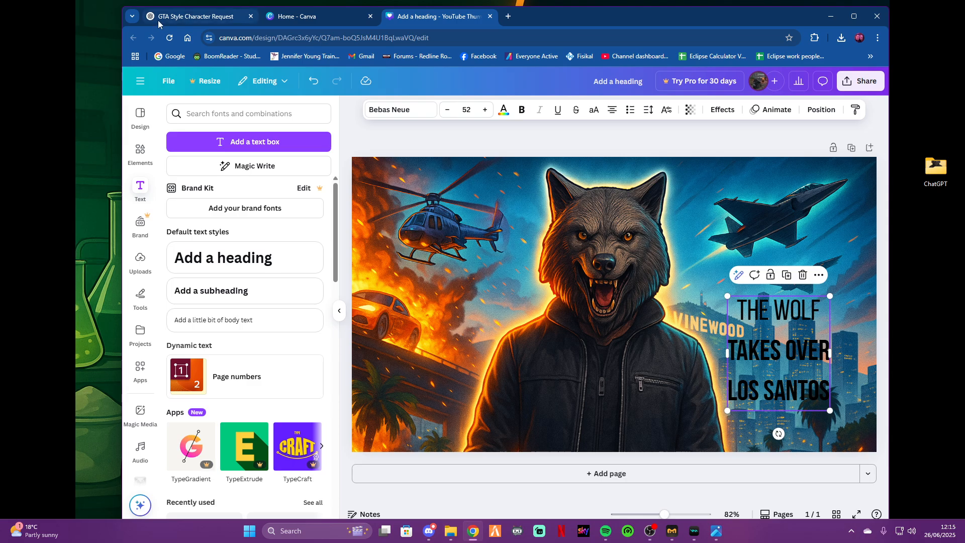
# Step: Check ChatGPT's color advice and make the whole Canva title white and bold
pyautogui.click(201, 16)
pyautogui.scroll(-5, 451, 348)
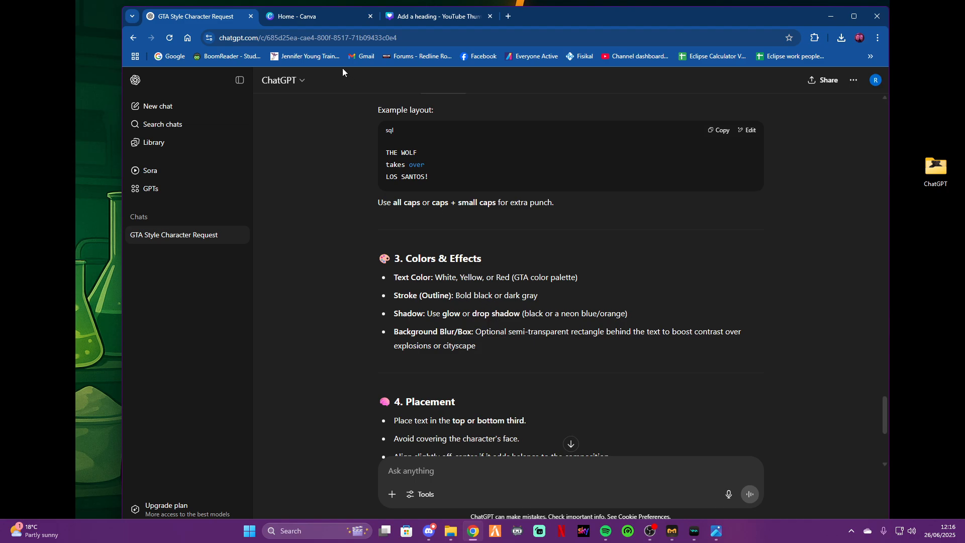
pyautogui.click(426, 15)
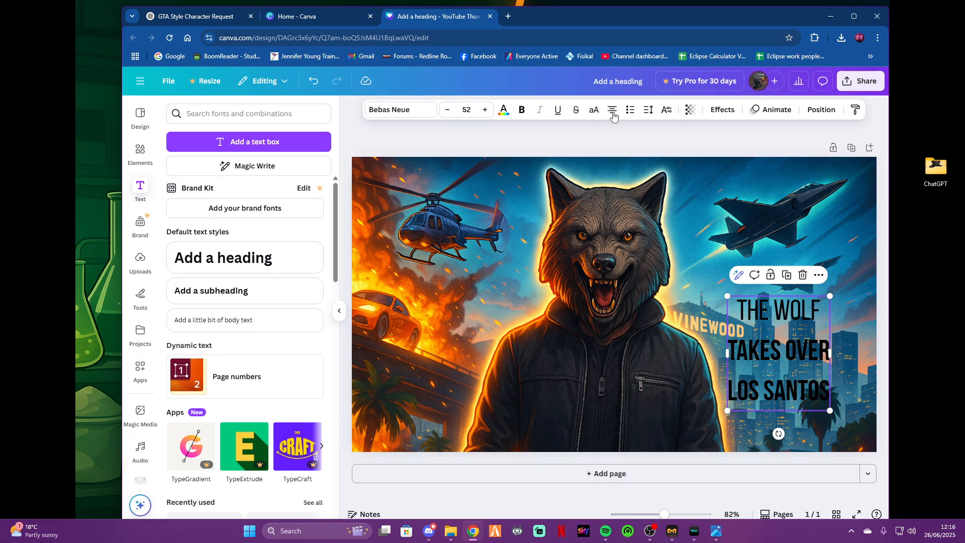
pyautogui.click(504, 110)
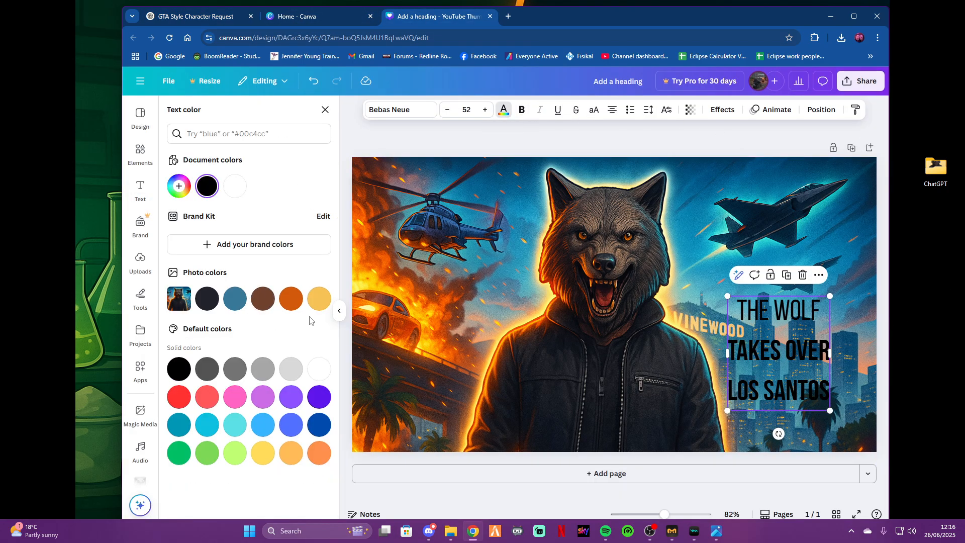
pyautogui.click(235, 185)
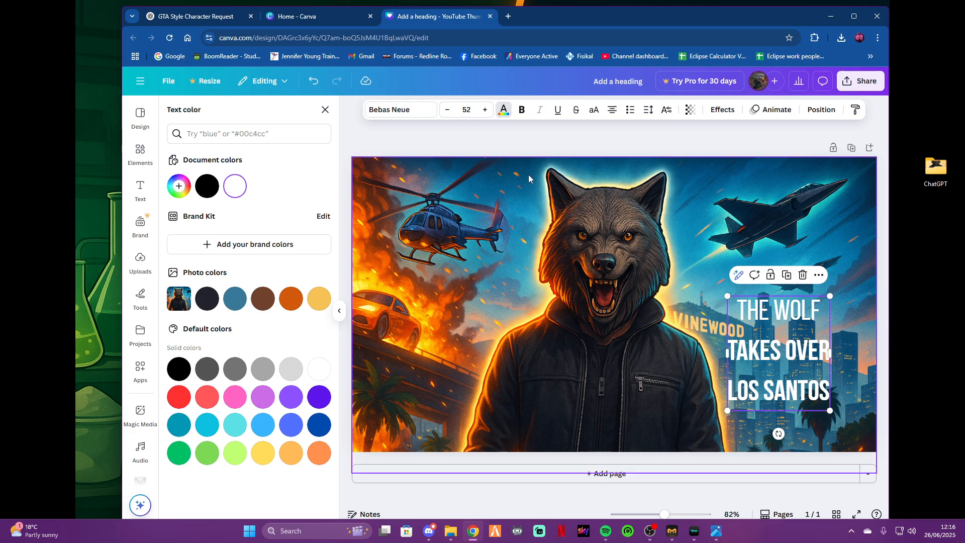
pyautogui.click(522, 110)
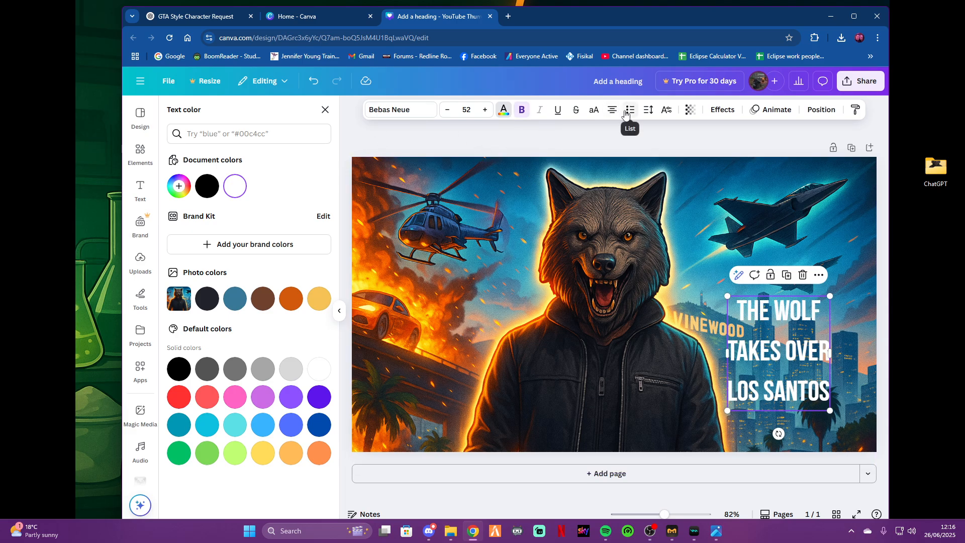
# Step: Set the title's line spacing to 0.99 and add an exclamation mark after "Los Santos"
pyautogui.click(648, 110)
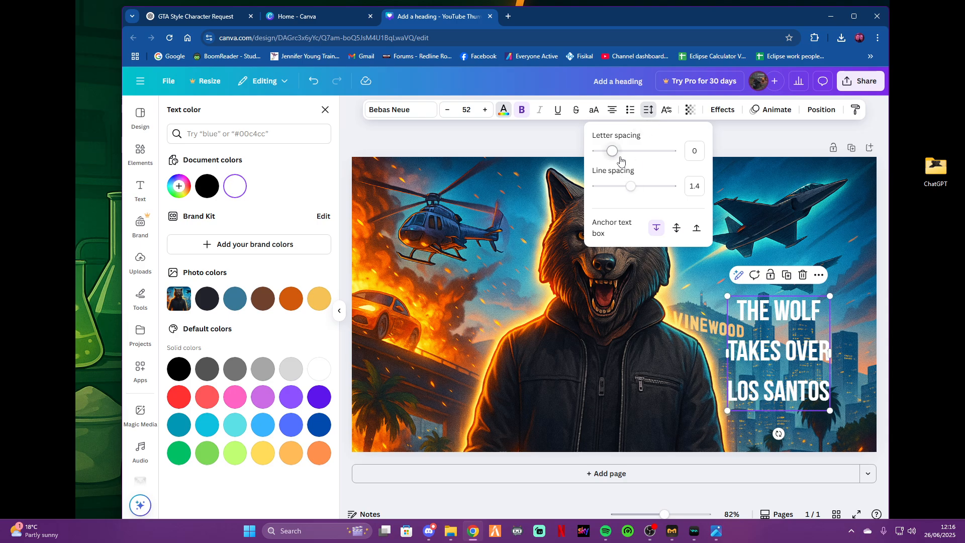
pyautogui.moveTo(630, 185); pyautogui.dragTo(618, 162)
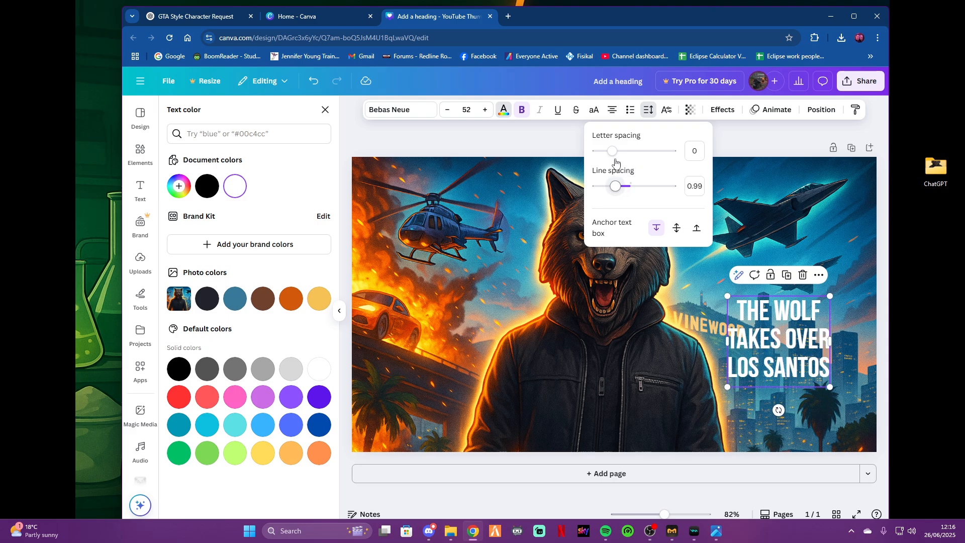
pyautogui.click(822, 366)
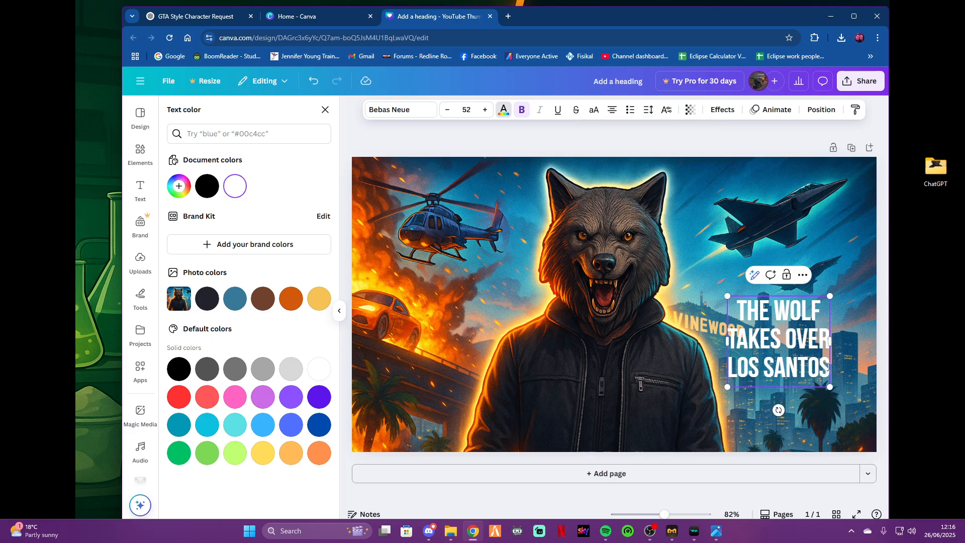
pyautogui.write('!')
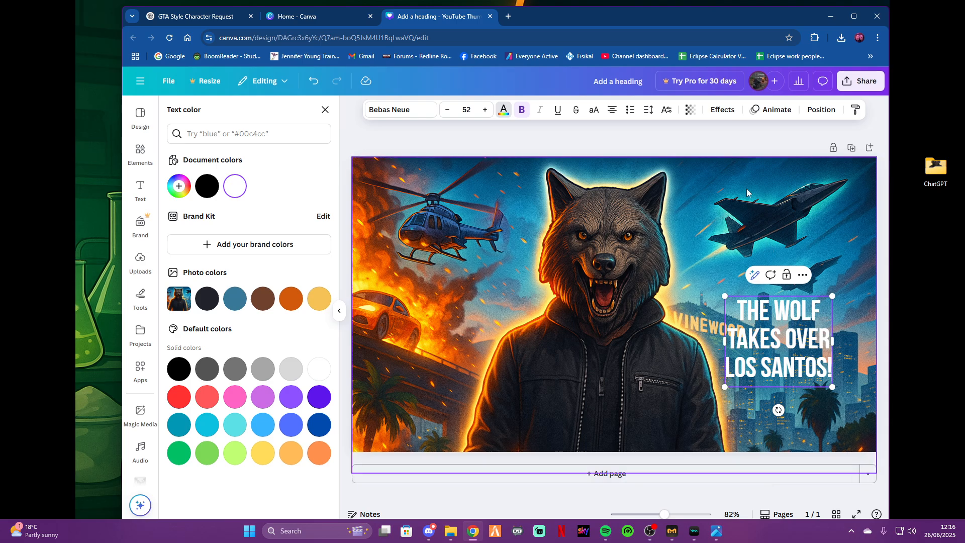
# Step: Check ChatGPT's text effect advice and apply the Outline effect to the Canva title
pyautogui.click(722, 109)
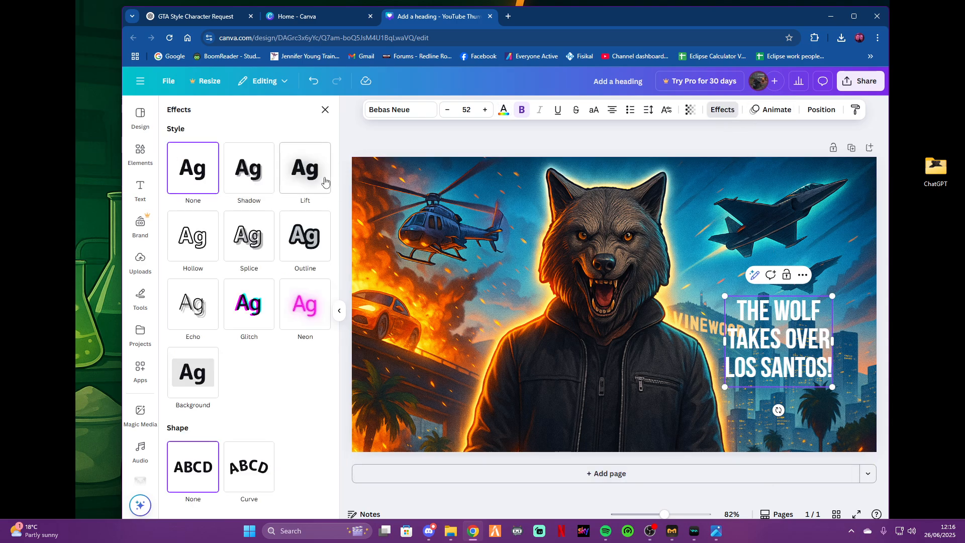
pyautogui.click(191, 16)
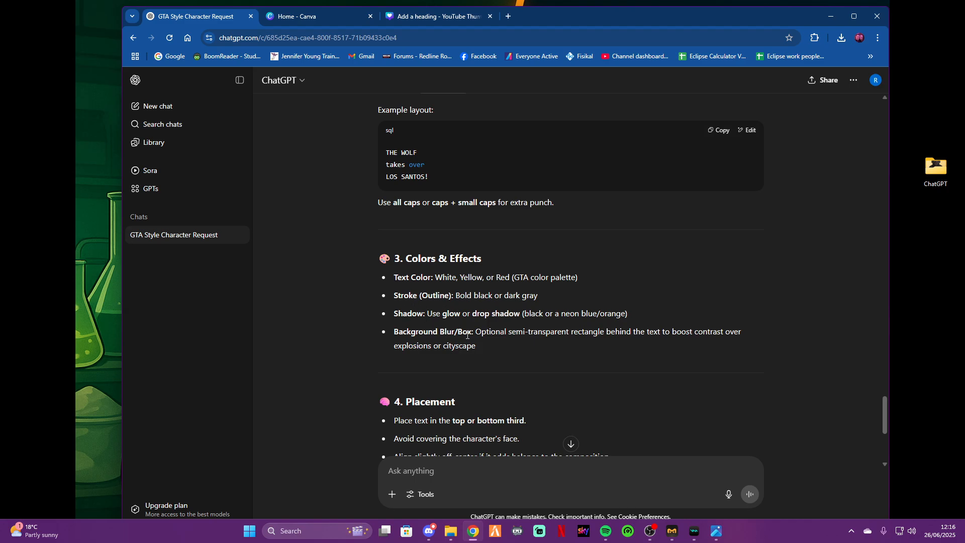
pyautogui.click(410, 18)
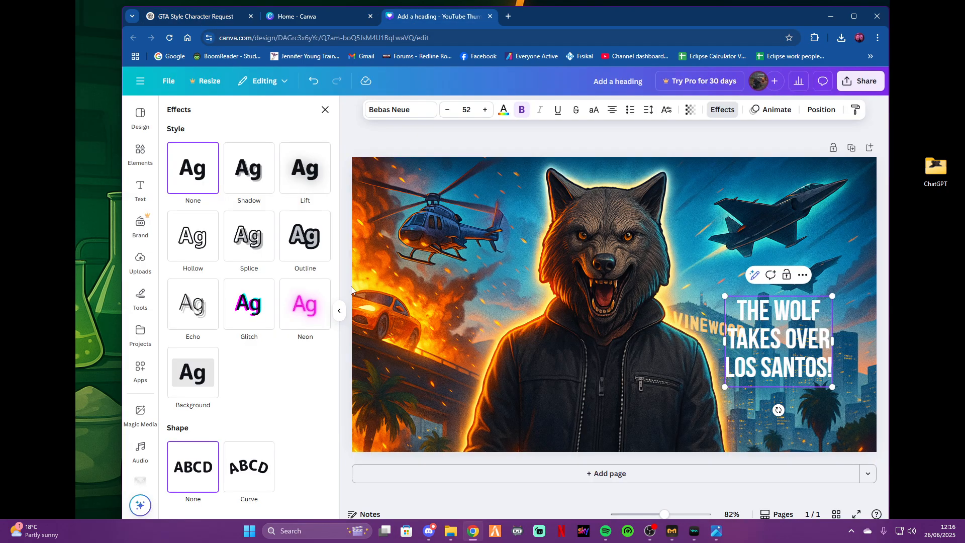
pyautogui.click(308, 234)
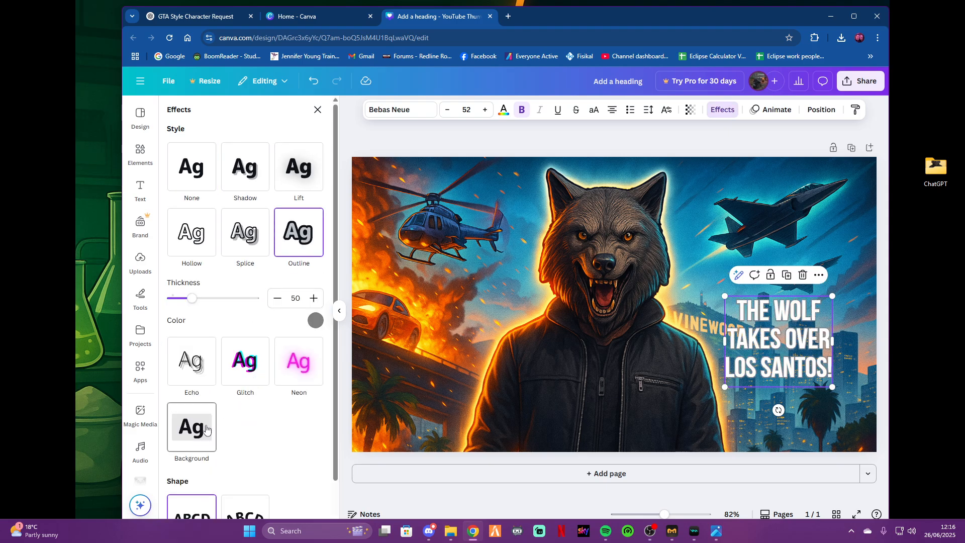
# Step: Apply the Background effect to the title and set its transparency to 34
pyautogui.click(190, 427)
pyautogui.scroll(-2, 221, 394)
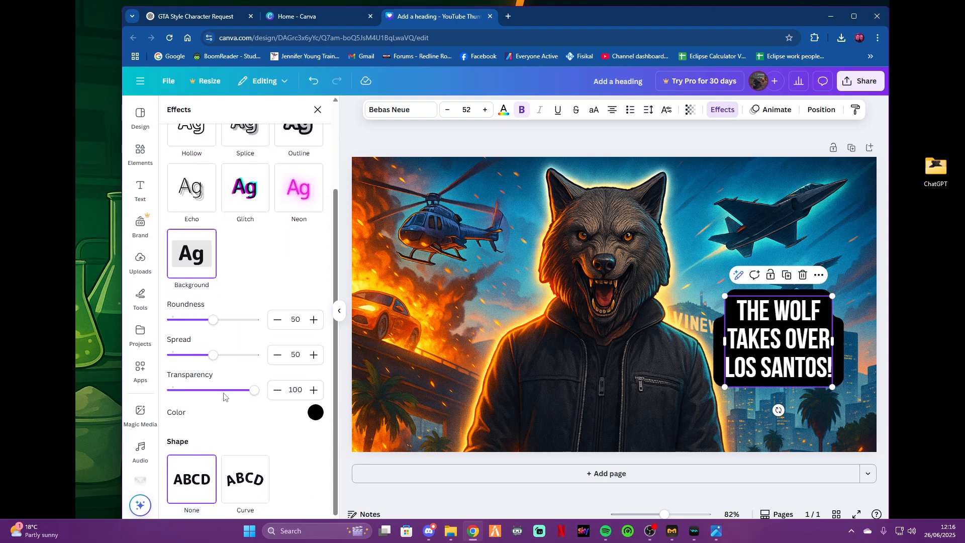
pyautogui.moveTo(255, 390); pyautogui.dragTo(201, 380)
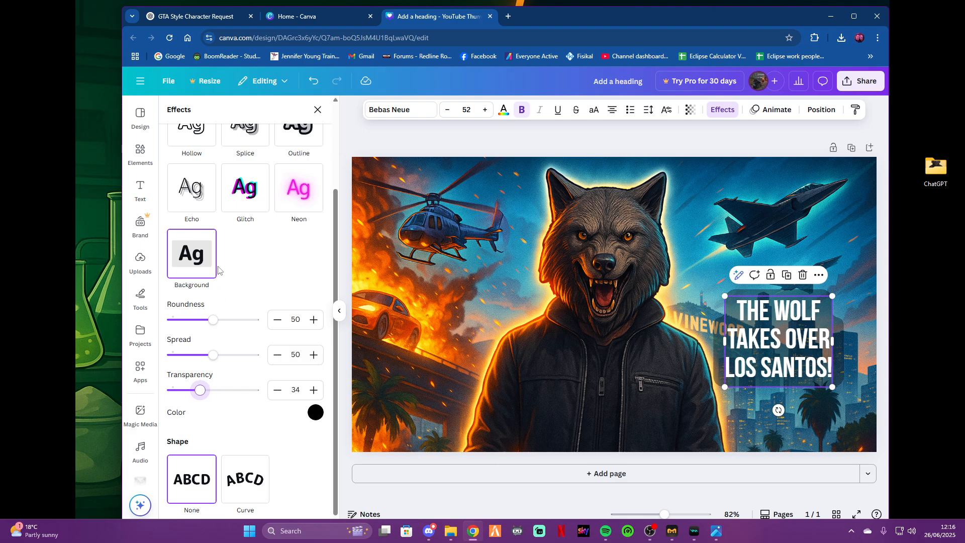
# Step: Try the Echo, Hollow and Splice effects on the title and apply the Outline effect
pyautogui.scroll(2, 218, 271)
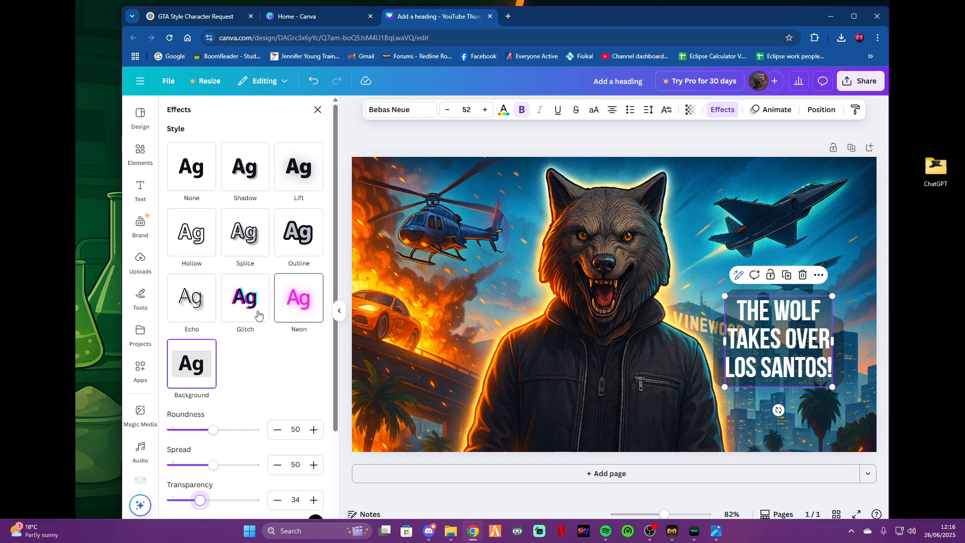
pyautogui.click(201, 285)
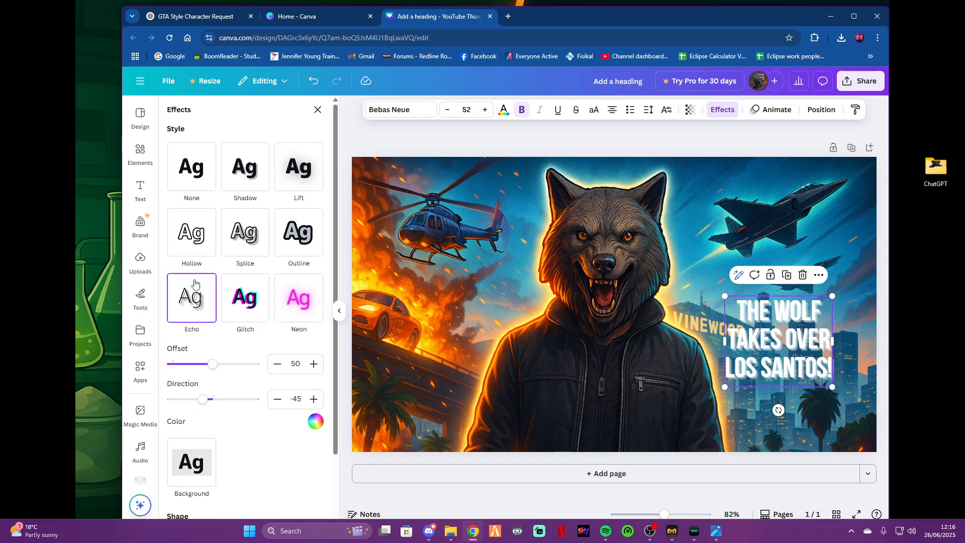
pyautogui.click(196, 240)
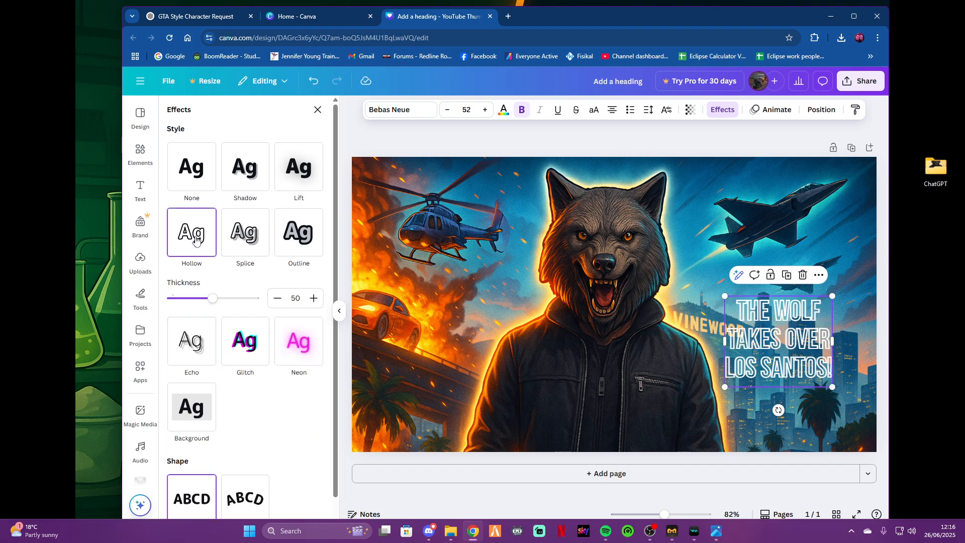
pyautogui.click(242, 234)
pyautogui.click(290, 230)
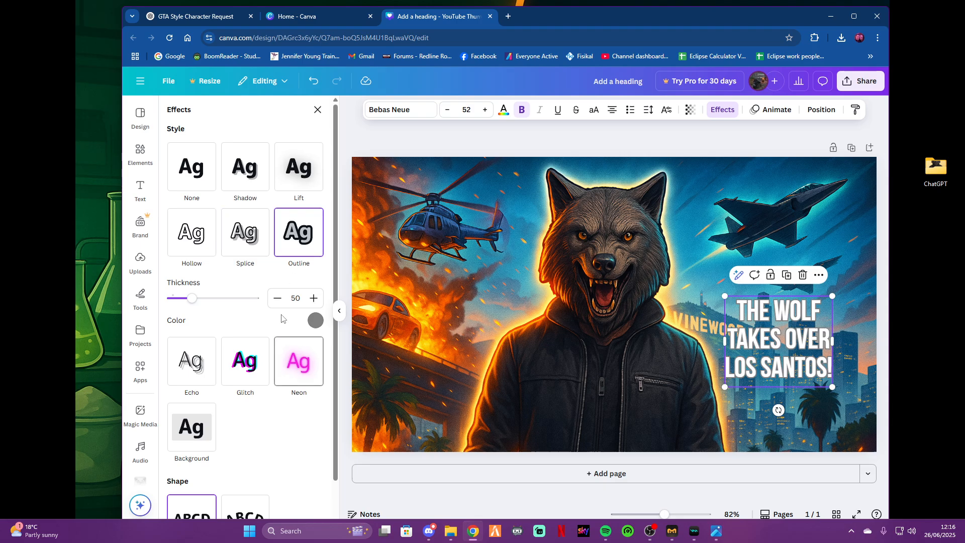
# Step: Try a yellow outline on the title and set the outline colour to black
pyautogui.click(315, 320)
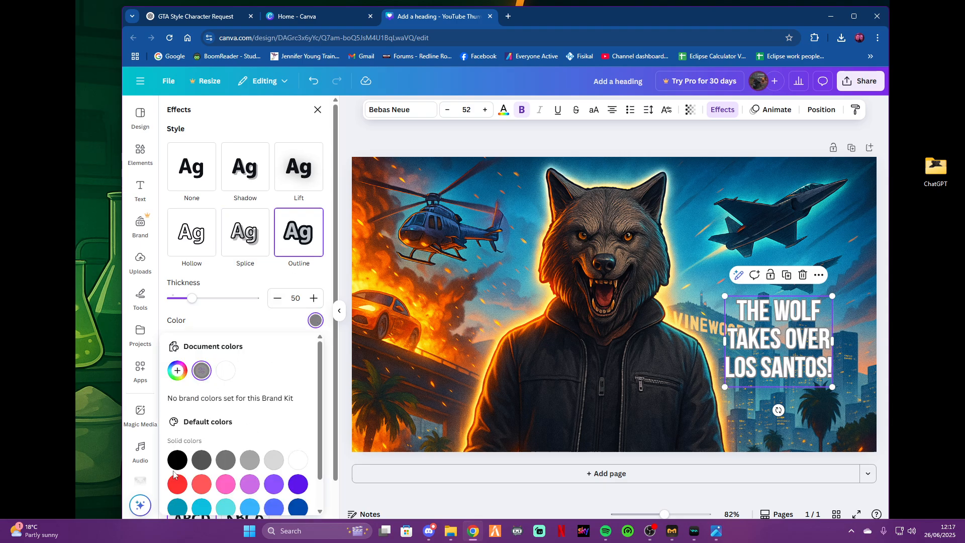
pyautogui.scroll(-1, 248, 442)
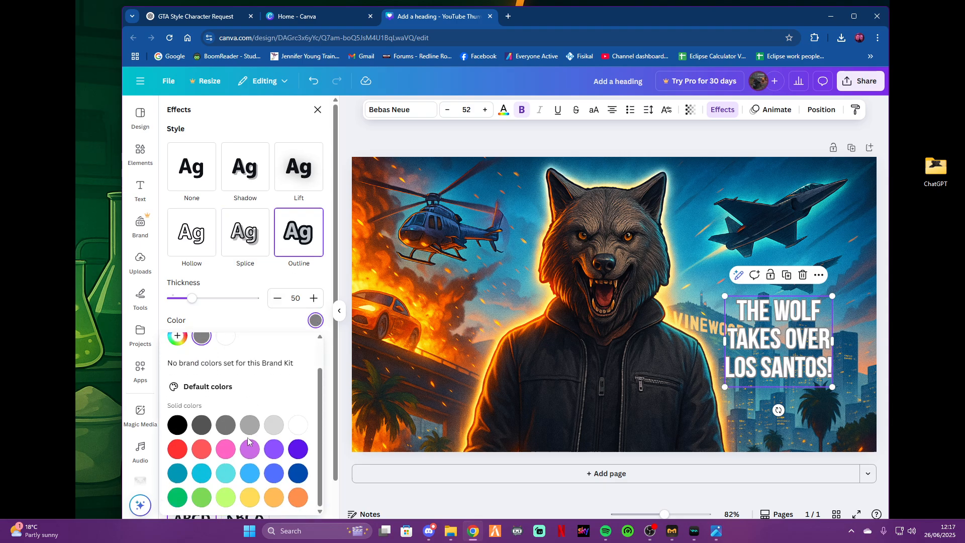
pyautogui.scroll(1, 211, 400)
pyautogui.scroll(-1, 226, 402)
pyautogui.scroll(1, 223, 403)
pyautogui.scroll(-1, 223, 402)
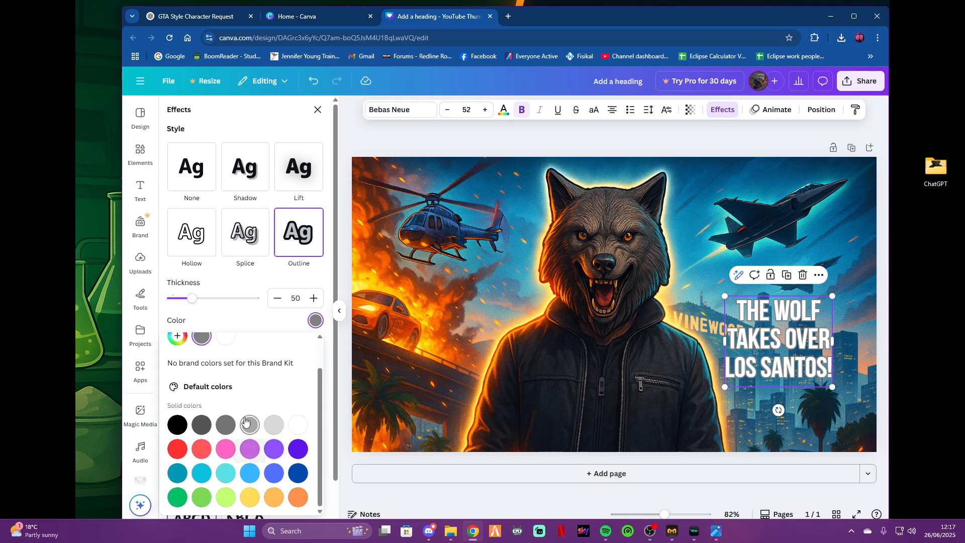
pyautogui.click(254, 498)
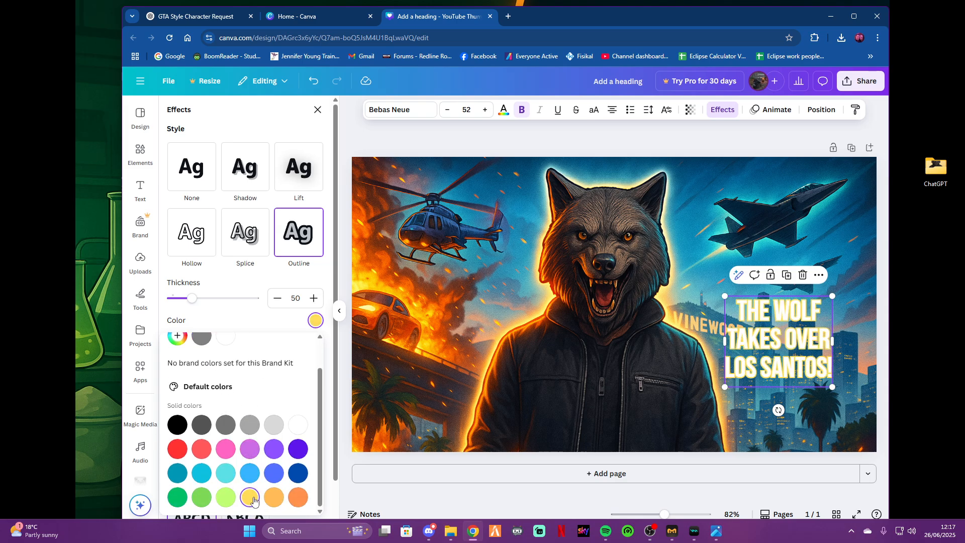
pyautogui.click(178, 425)
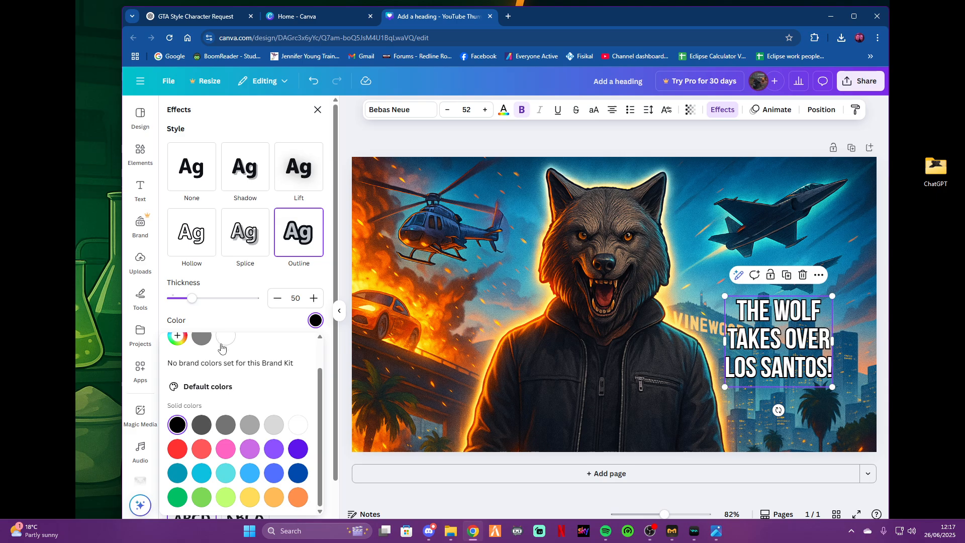
# Step: Set the thickness of the title's outline to 89
pyautogui.scroll(1, 240, 396)
pyautogui.click(192, 299)
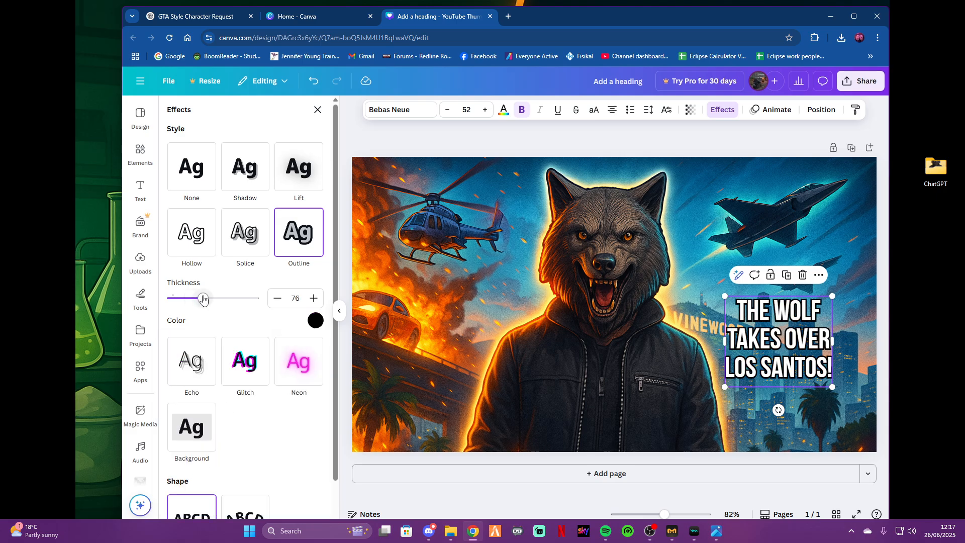
pyautogui.moveTo(192, 298); pyautogui.dragTo(208, 299)
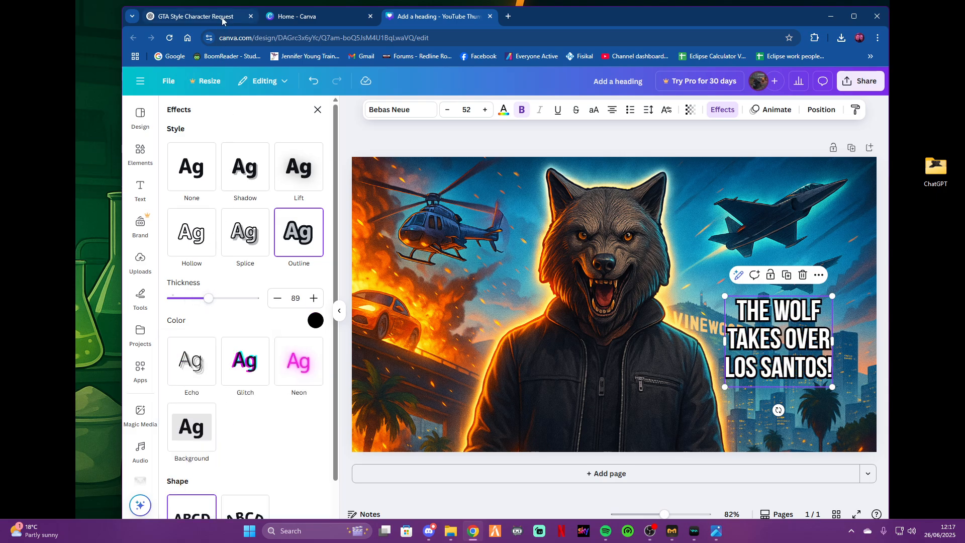
# Step: Check ChatGPT's placement advice and enlarge the Canva title to font size 74.6 in the image's lower-right corner
pyautogui.click(193, 16)
pyautogui.scroll(-2, 472, 358)
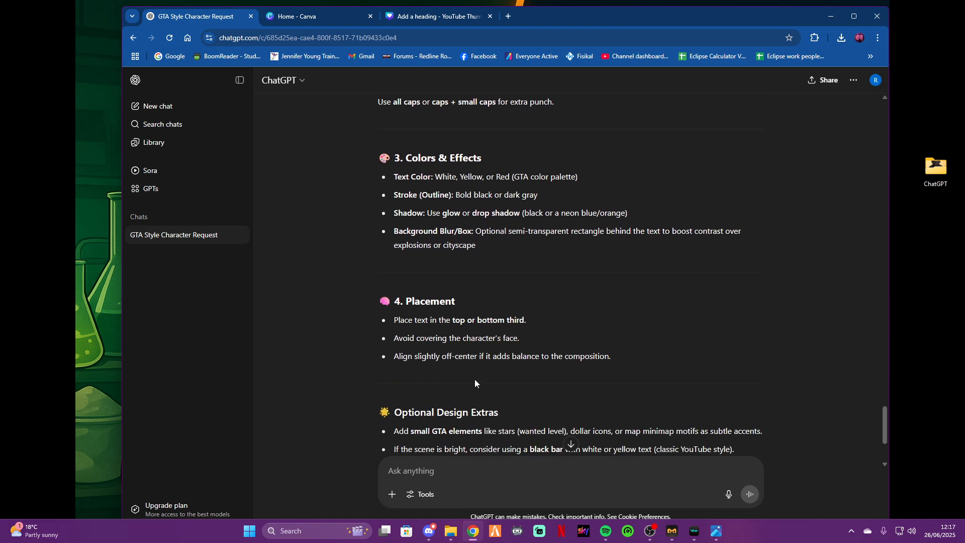
pyautogui.scroll(-2, 474, 382)
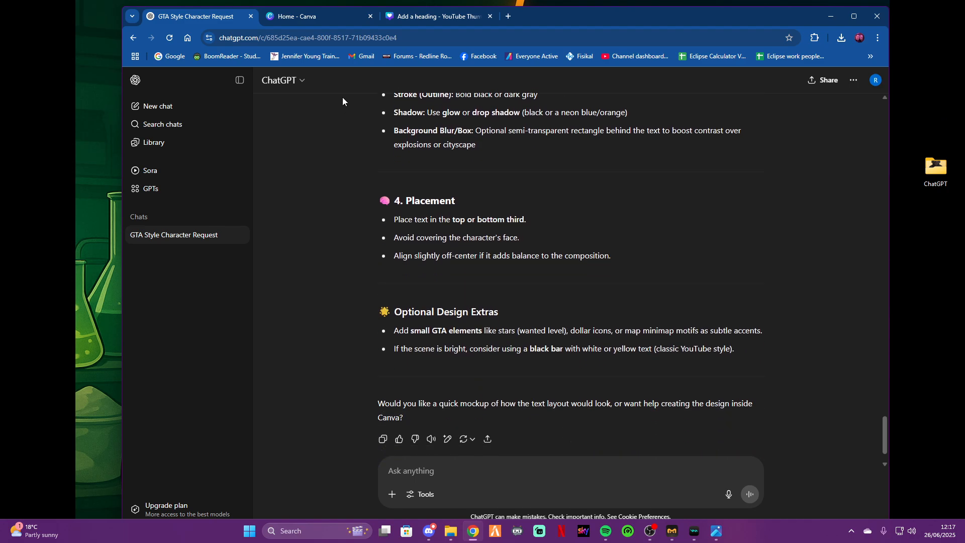
pyautogui.click(433, 16)
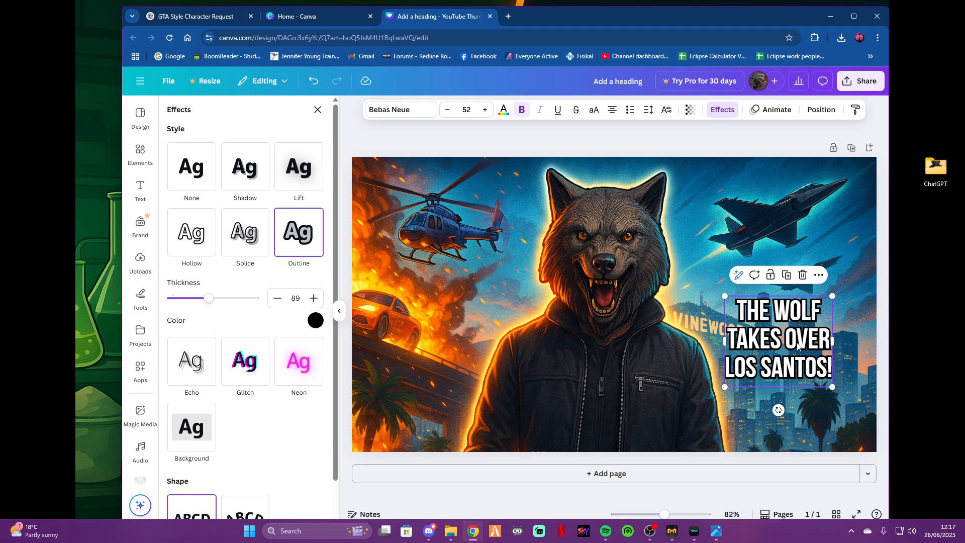
pyautogui.moveTo(798, 345); pyautogui.dragTo(841, 410)
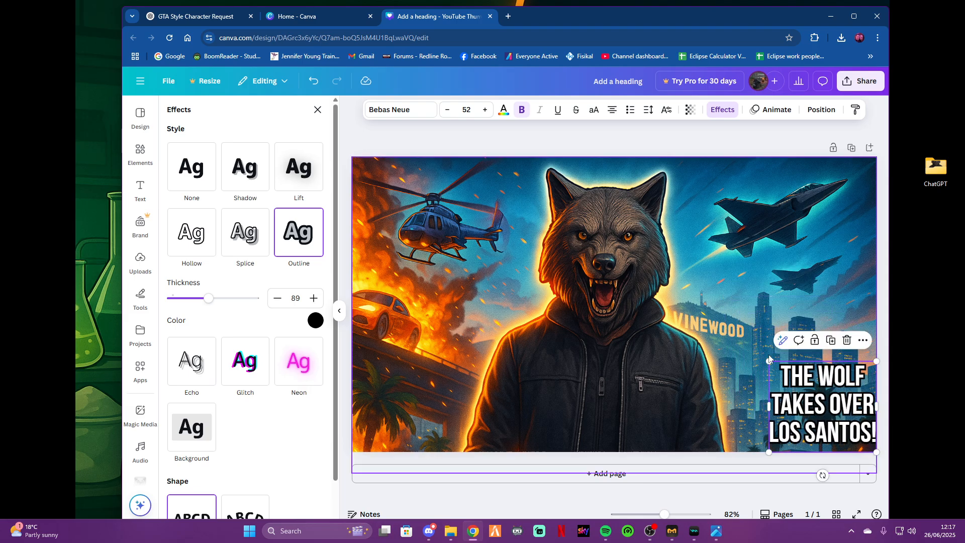
pyautogui.moveTo(769, 359); pyautogui.dragTo(724, 314)
pyautogui.click(860, 256)
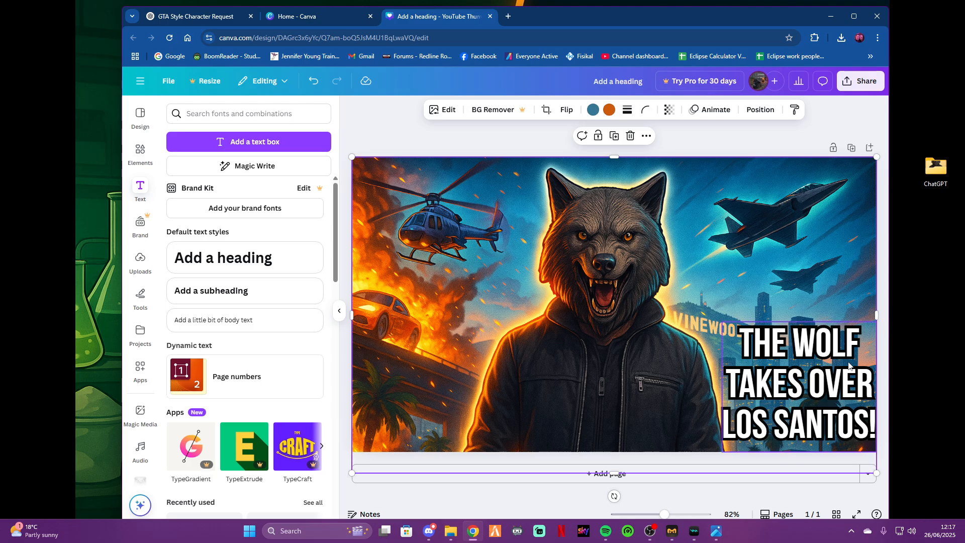
# Step: Add a blank second page to the design and return to page 1
pyautogui.click(398, 472)
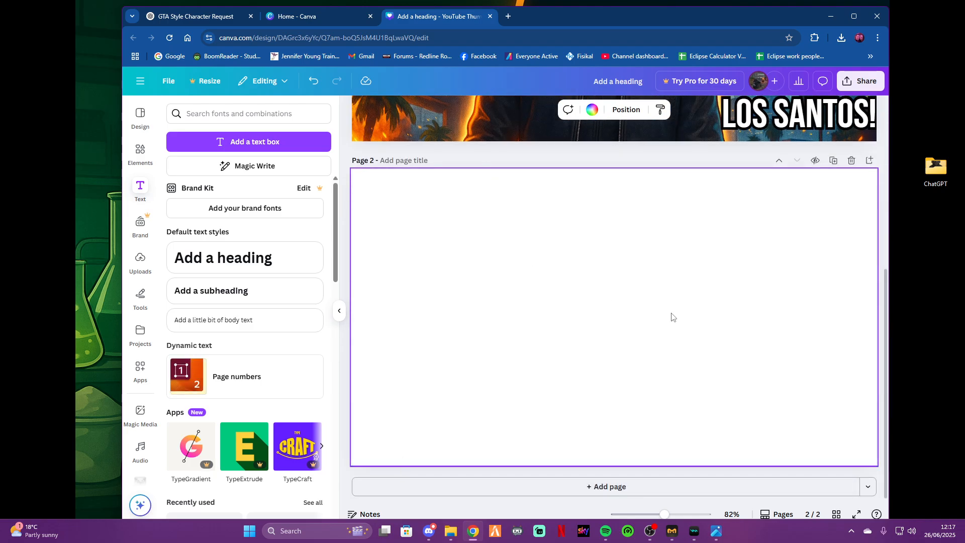
pyautogui.rightClick(584, 429)
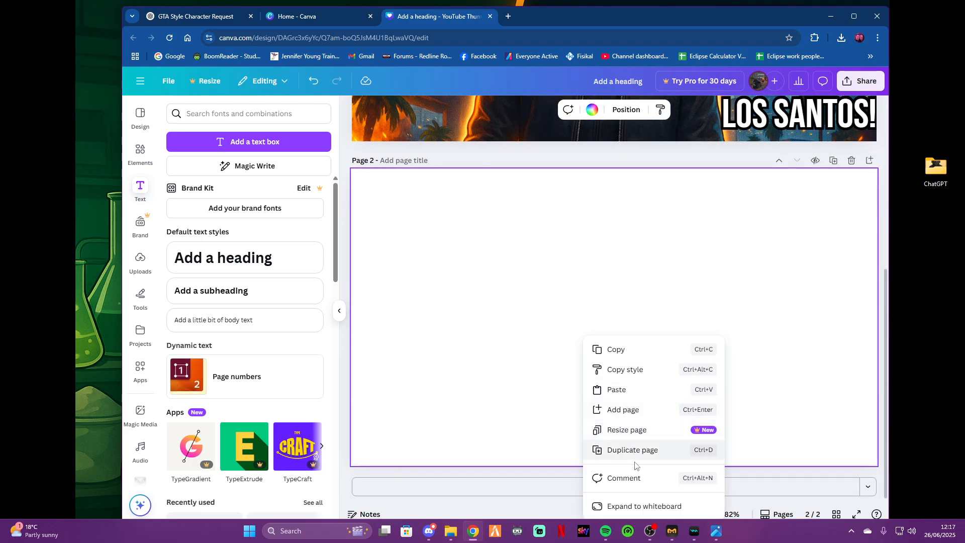
pyautogui.click(431, 331)
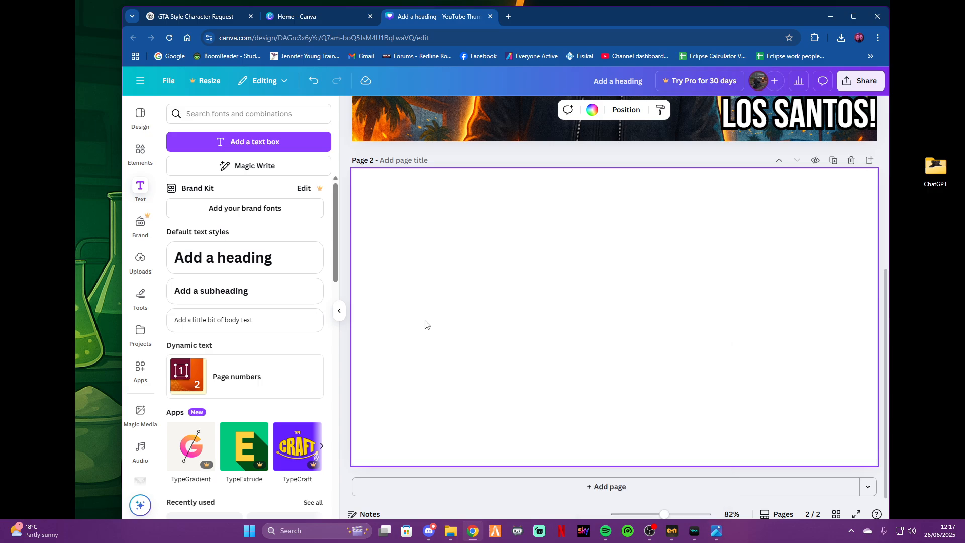
pyautogui.scroll(5, 517, 291)
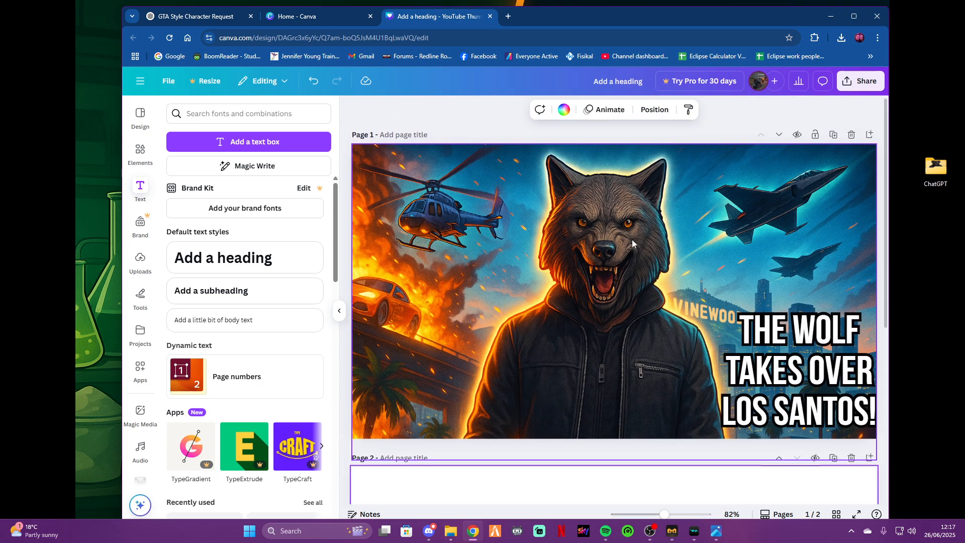
# Step: Nudge the title slightly down towards the lower edge of the thumbnail
pyautogui.click(689, 193)
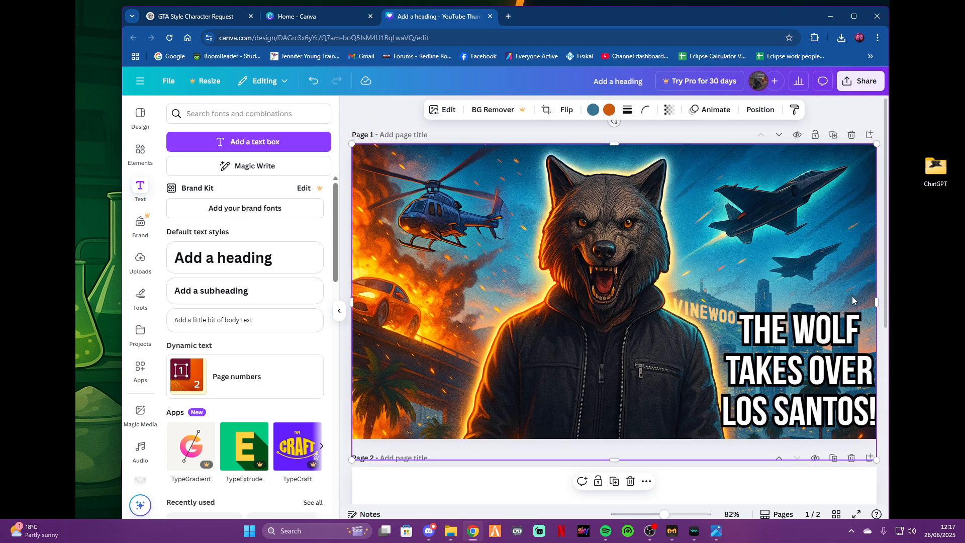
pyautogui.click(825, 359)
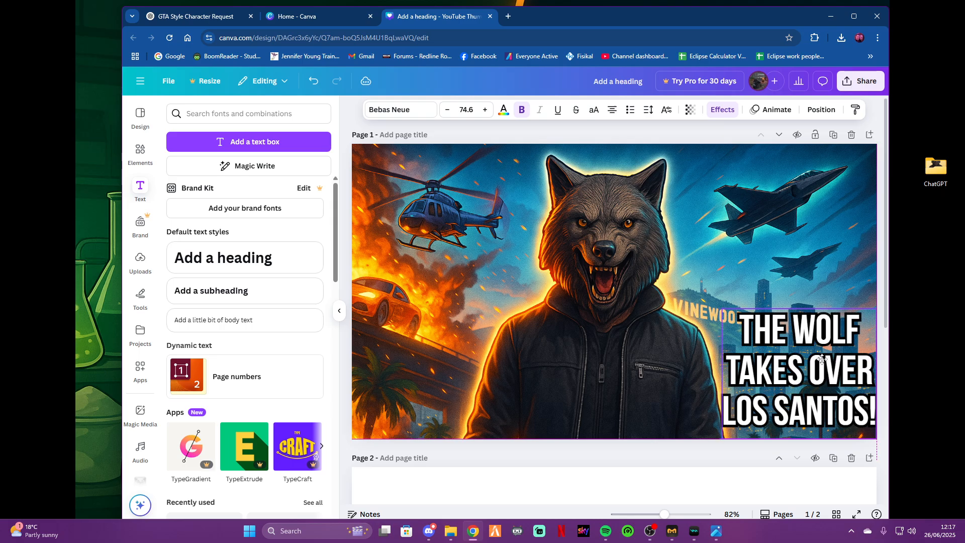
pyautogui.moveTo(822, 359)
pyautogui.mouseDown()
pyautogui.moveTo(457, 358)
pyautogui.moveTo(806, 153)
pyautogui.moveTo(822, 365)
pyautogui.mouseUp()
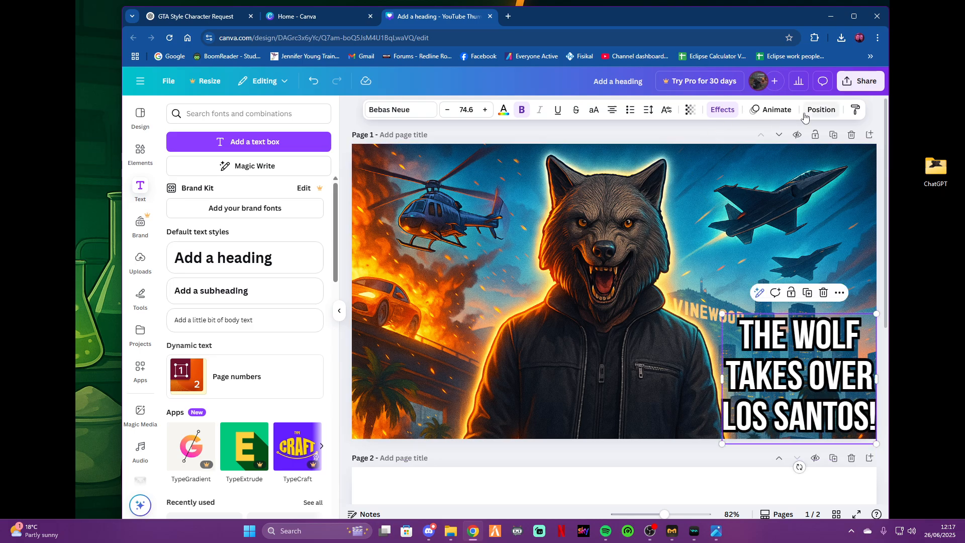
pyautogui.rightClick(770, 372)
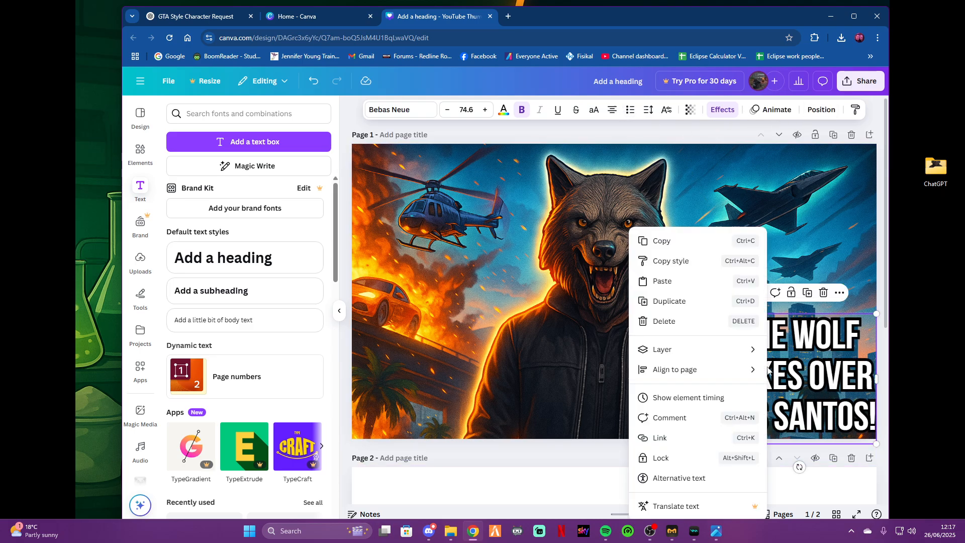
pyautogui.click(848, 380)
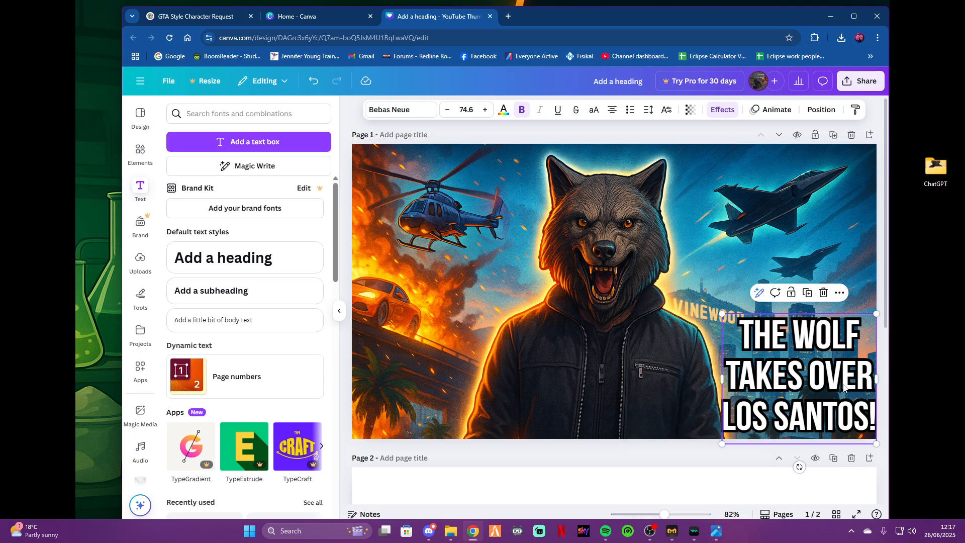
# Step: Set the title's transparency to 71
pyautogui.click(687, 110)
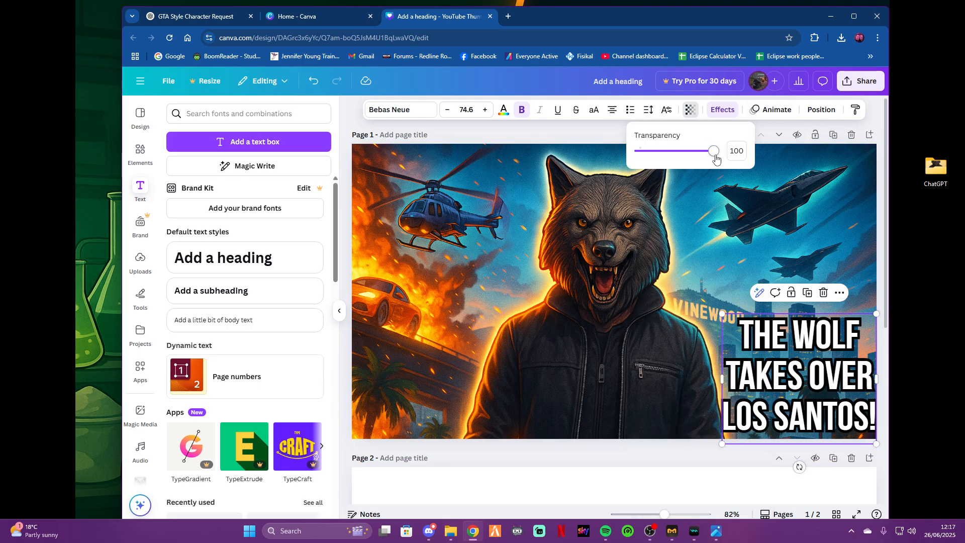
pyautogui.moveTo(716, 157); pyautogui.dragTo(694, 163)
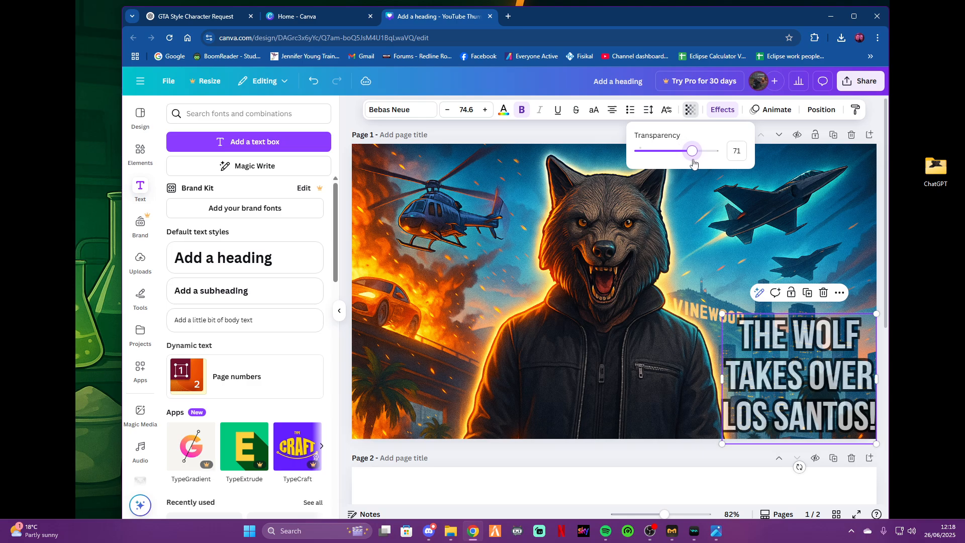
pyautogui.click(703, 291)
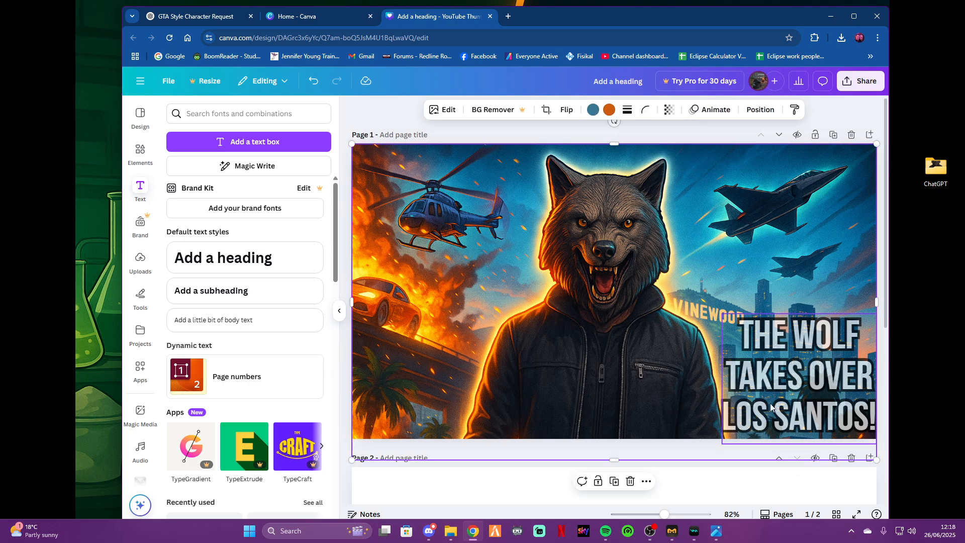
# Step: Move the title to the lower-left corner of the thumbnail, over the burning car scene
pyautogui.moveTo(783, 385); pyautogui.dragTo(414, 382)
pyautogui.click(761, 284)
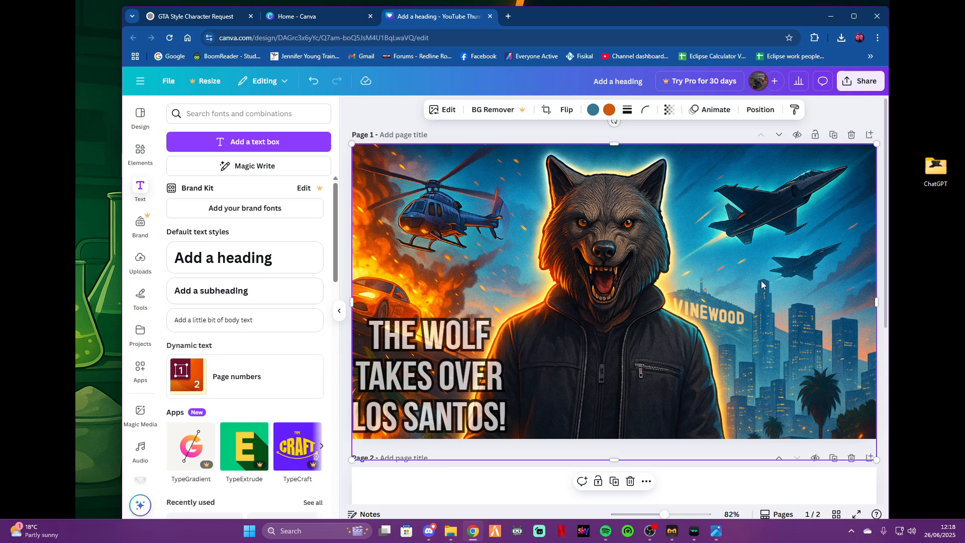
pyautogui.rightClick(704, 250)
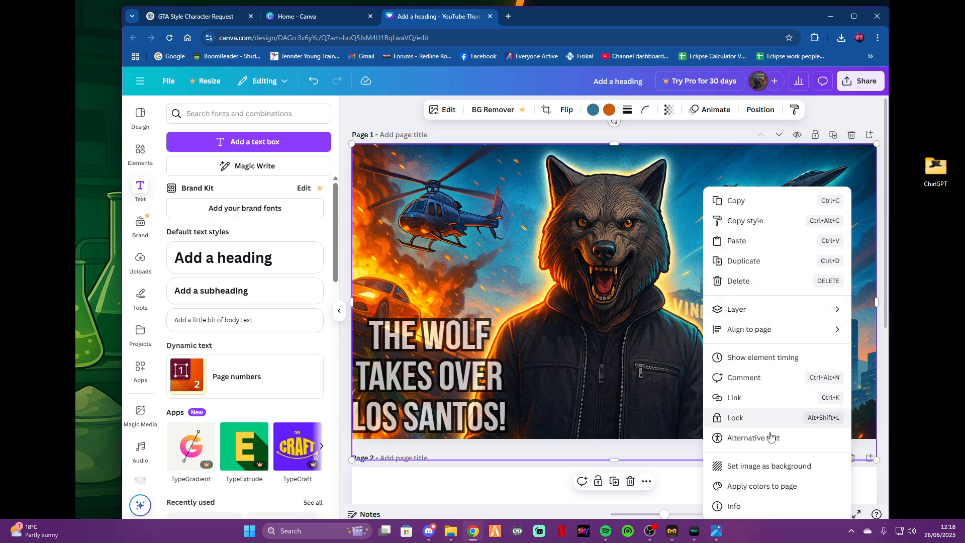
pyautogui.click(640, 268)
pyautogui.click(848, 86)
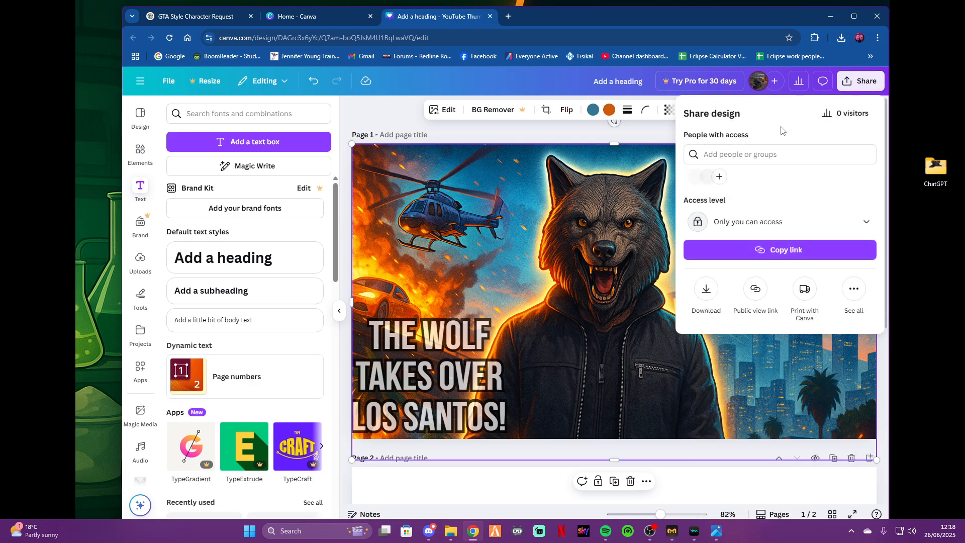
pyautogui.click(706, 290)
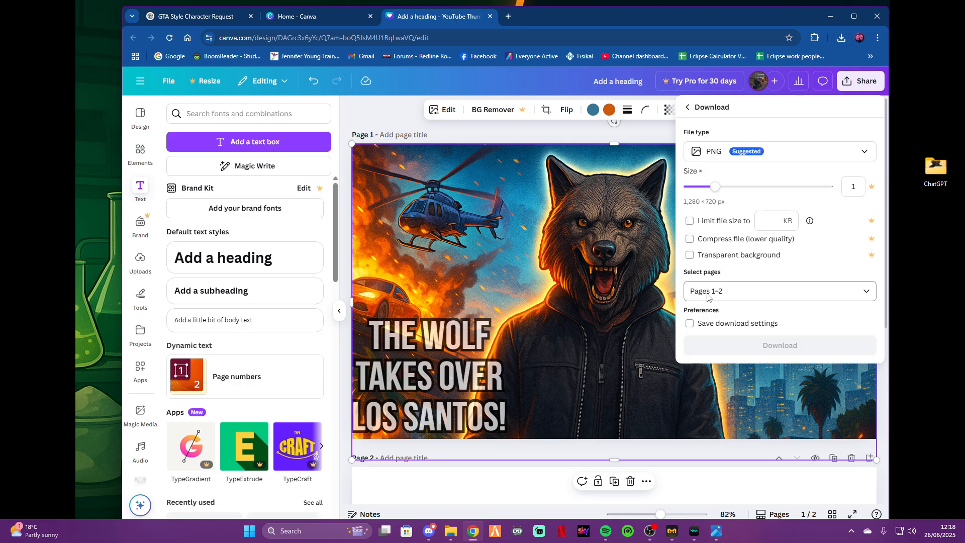
pyautogui.click(769, 157)
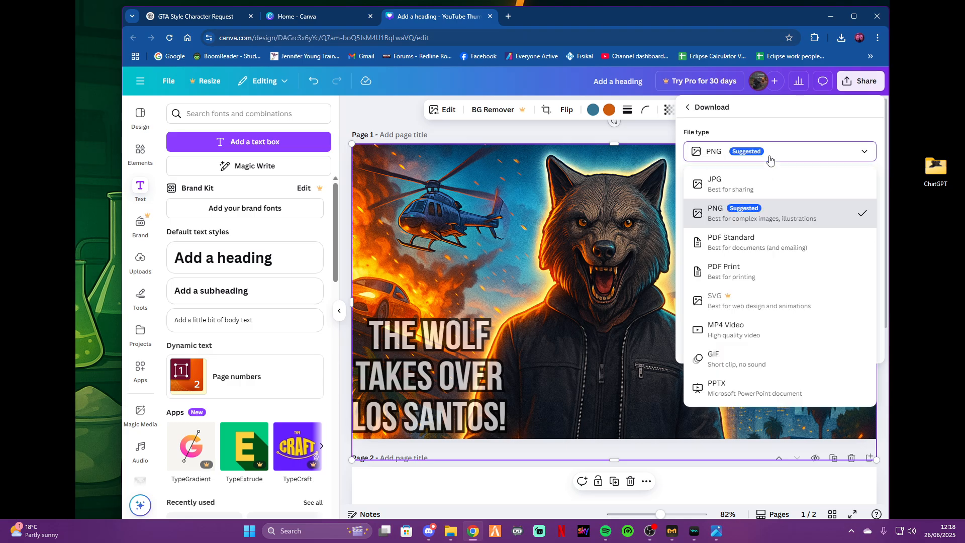
pyautogui.click(791, 215)
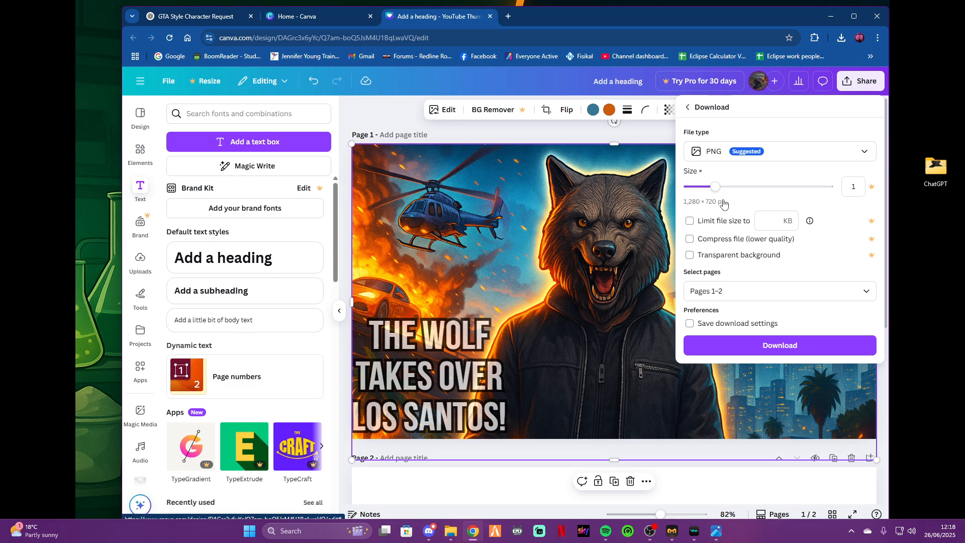
pyautogui.click(775, 220)
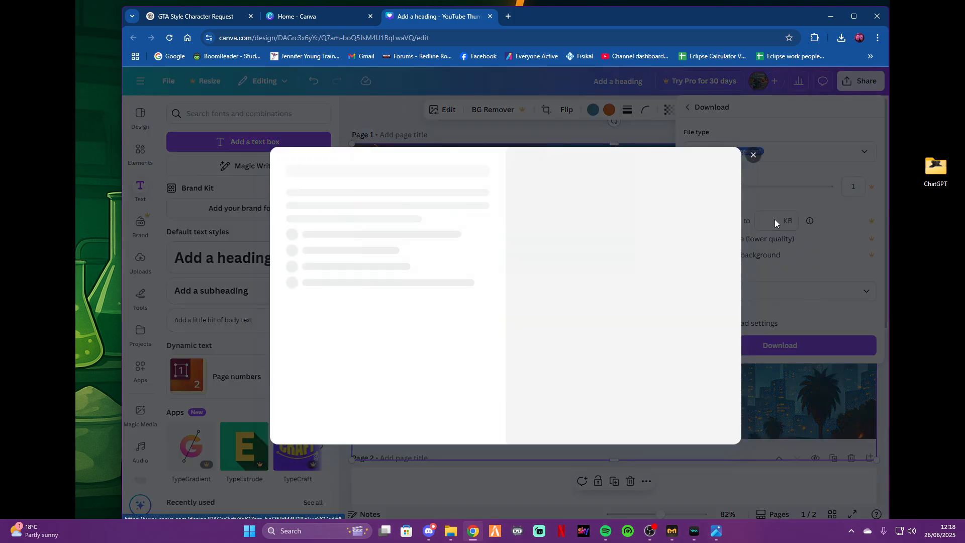
pyautogui.click(752, 156)
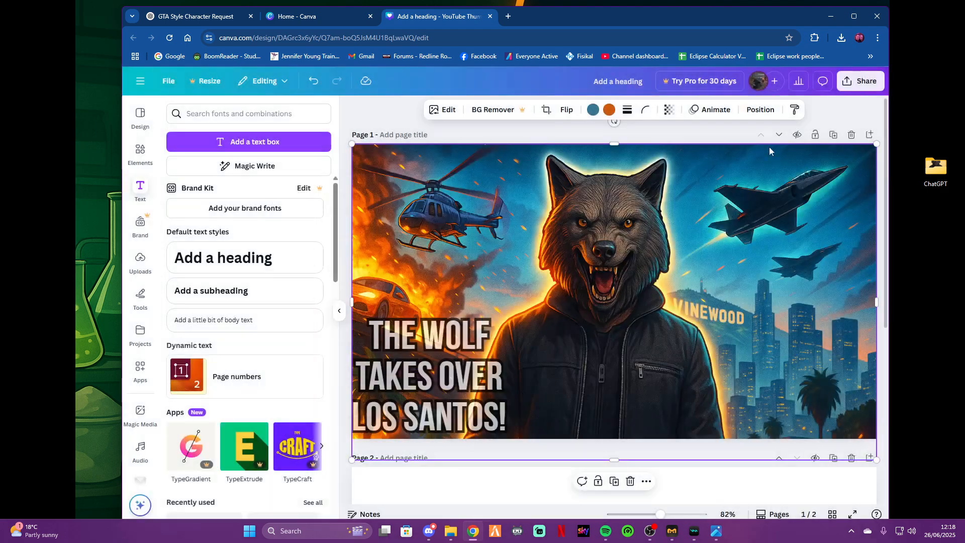
# Step: Download only page 1 of the design as a PNG, with the download settings saved
pyautogui.click(849, 82)
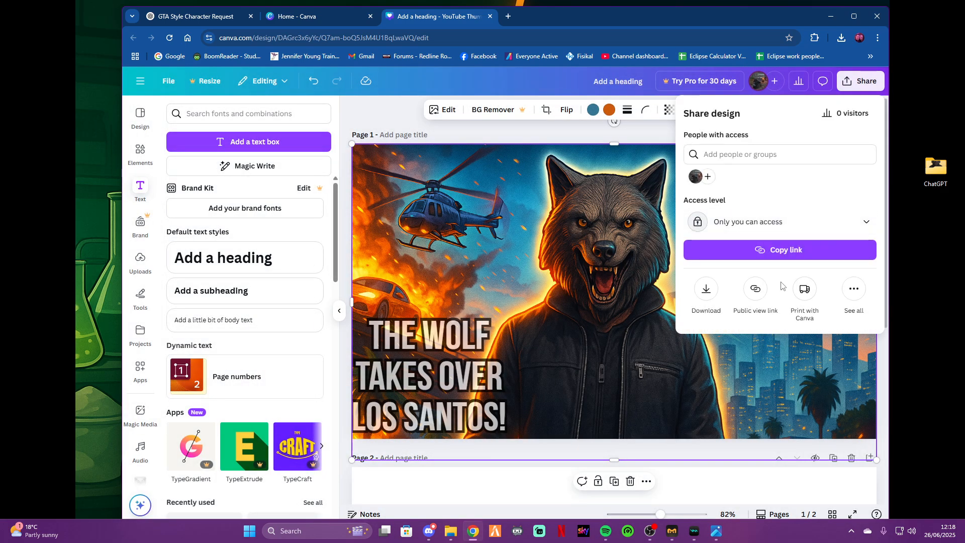
pyautogui.click(705, 290)
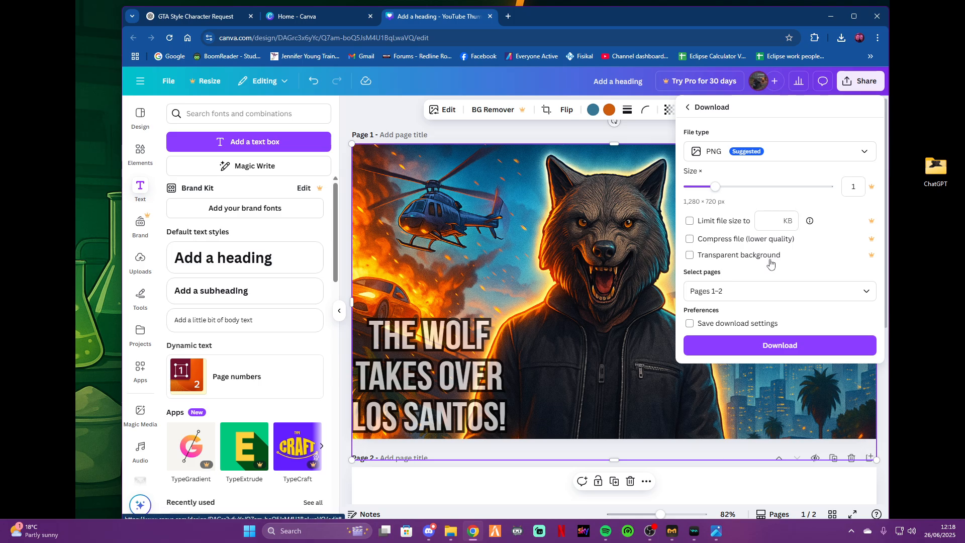
pyautogui.click(769, 291)
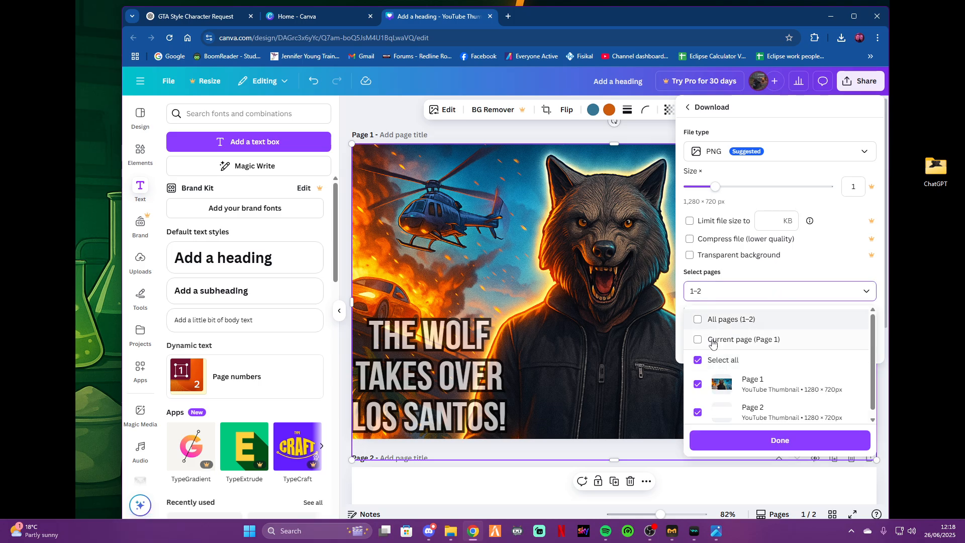
pyautogui.click(698, 359)
pyautogui.click(697, 382)
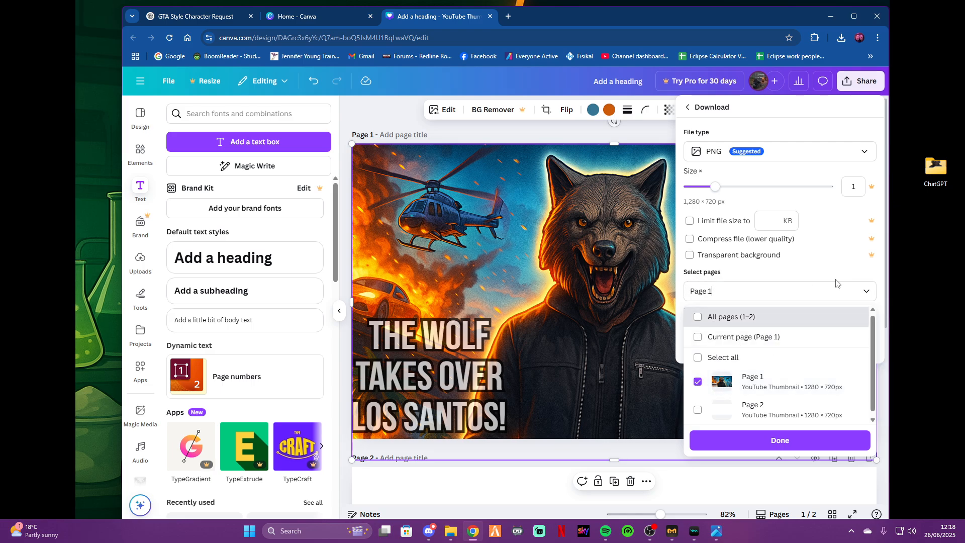
pyautogui.click(863, 290)
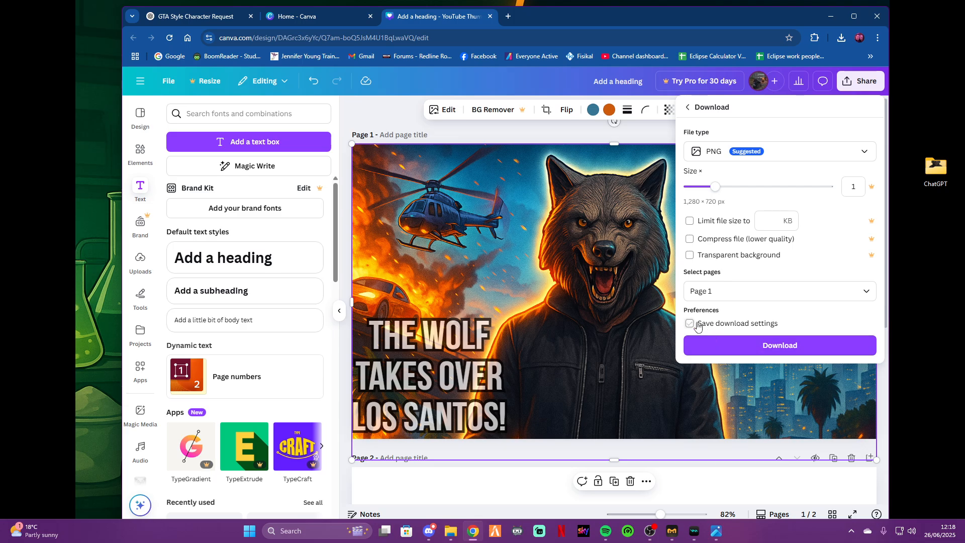
pyautogui.click(690, 323)
pyautogui.click(757, 348)
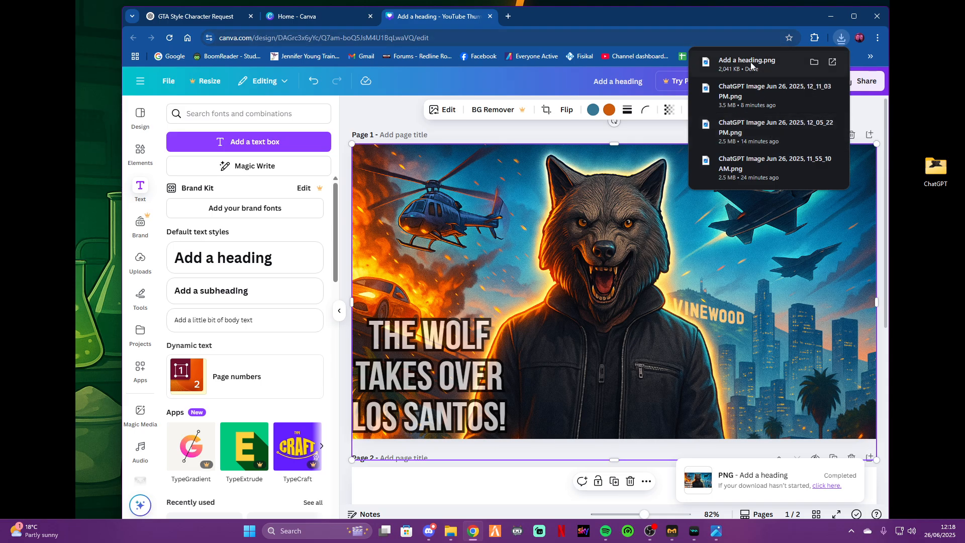
# Step: Open the downloaded file Add a heading.png and reposition its viewer to inspect the whole thumbnail
pyautogui.click(751, 64)
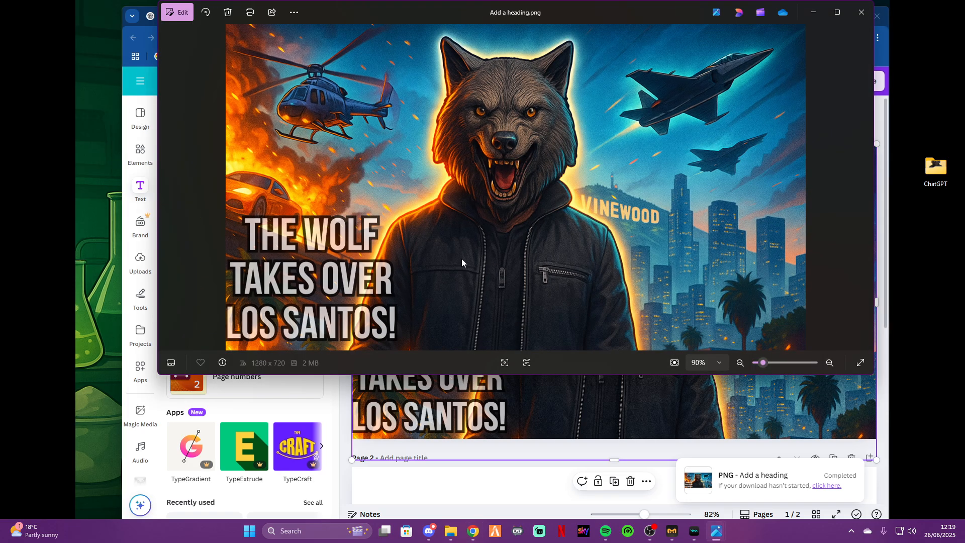
pyautogui.rightClick(553, 173)
pyautogui.click(446, 171)
pyautogui.moveTo(577, 10); pyautogui.dragTo(598, 95)
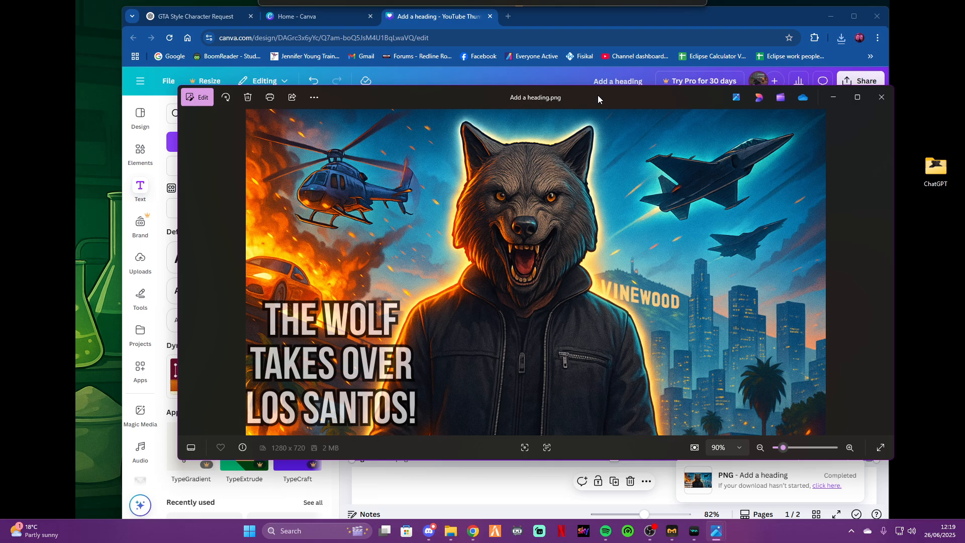
# Step: Review the ChatGPT conversation from the original wolf character photo through each generated image to the final thumbnail scene
pyautogui.click(183, 16)
pyautogui.scroll(20, 427, 275)
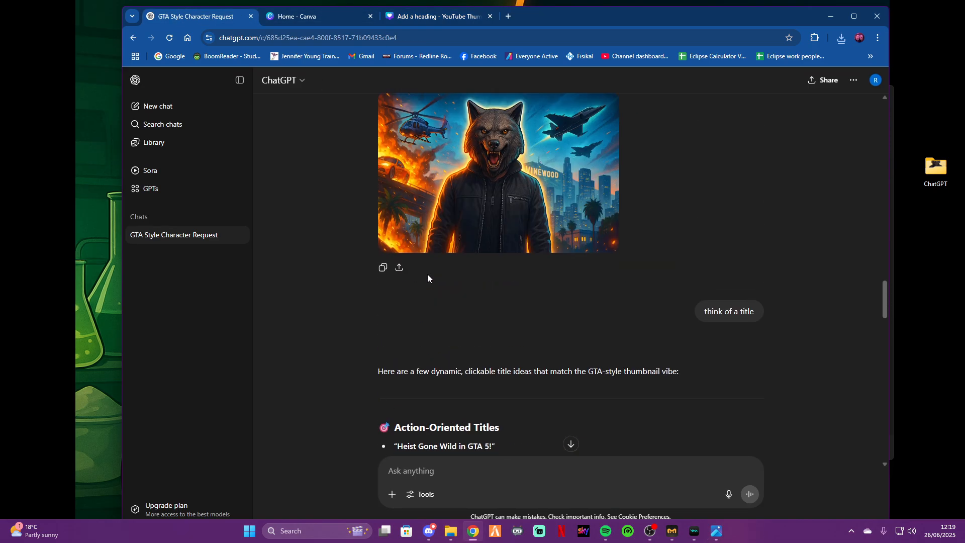
pyautogui.scroll(15, 427, 273)
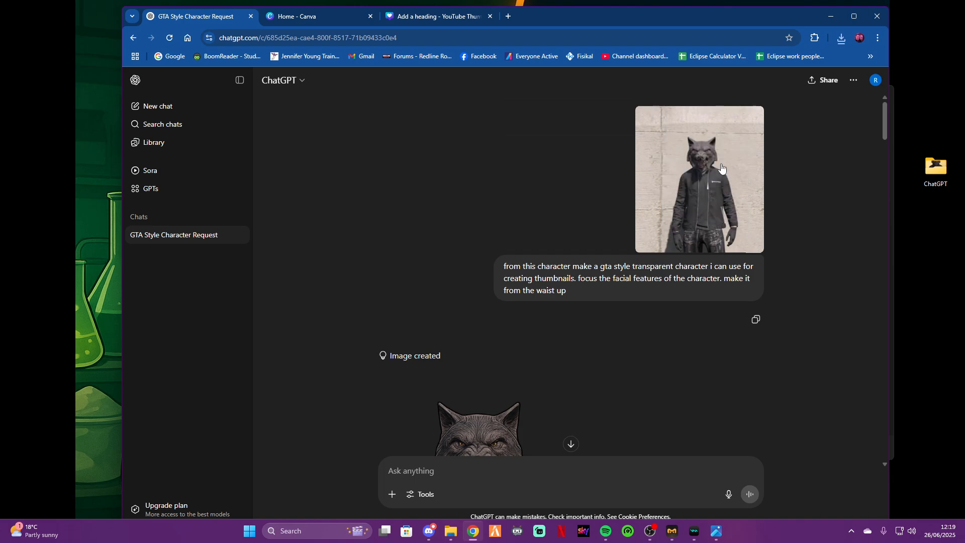
pyautogui.click(721, 164)
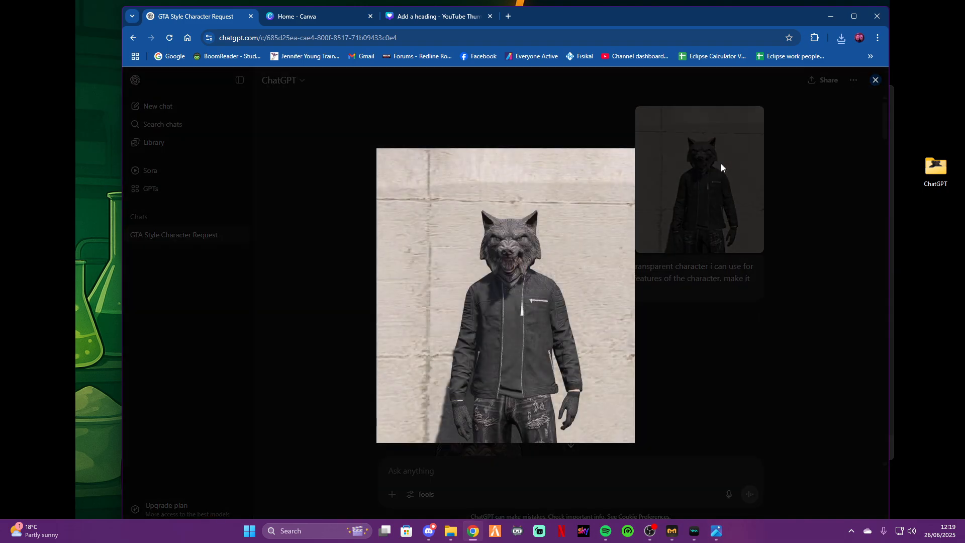
pyautogui.click(801, 357)
pyautogui.scroll(-4, 703, 325)
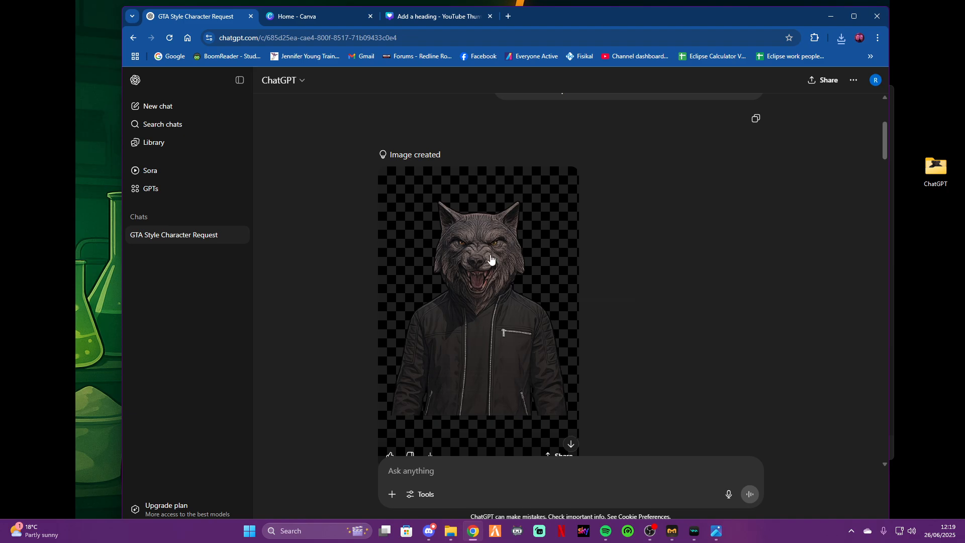
pyautogui.scroll(-10, 666, 322)
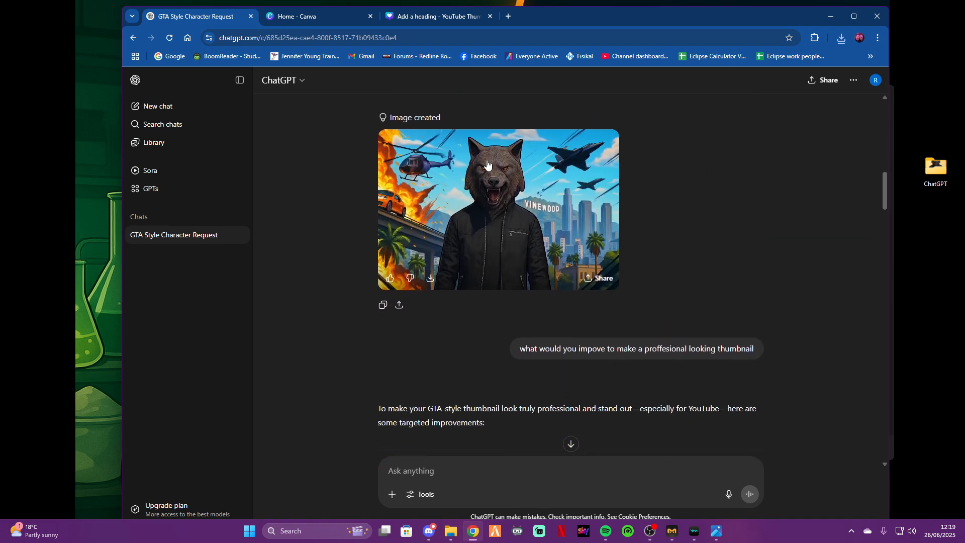
pyautogui.scroll(-5, 512, 243)
pyautogui.scroll(6, 522, 224)
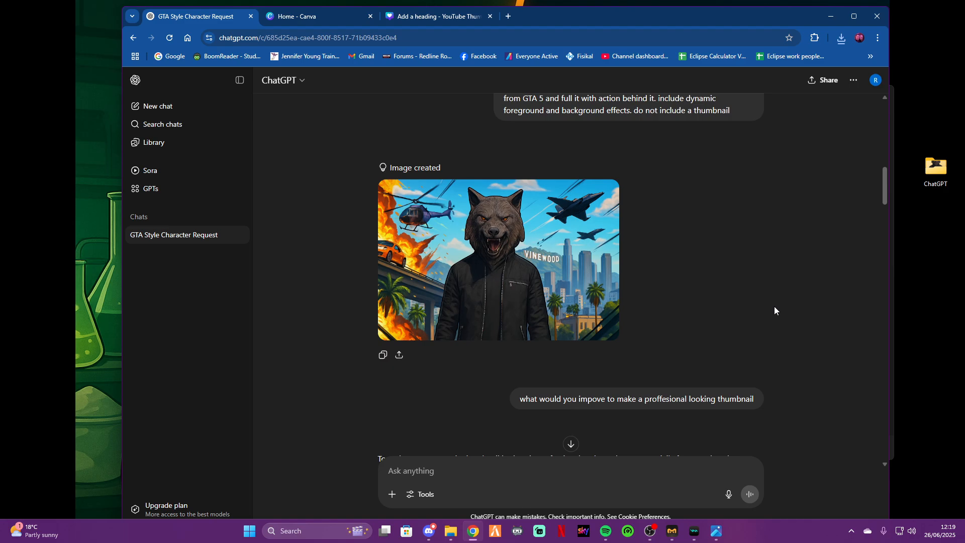
pyautogui.scroll(-10, 513, 261)
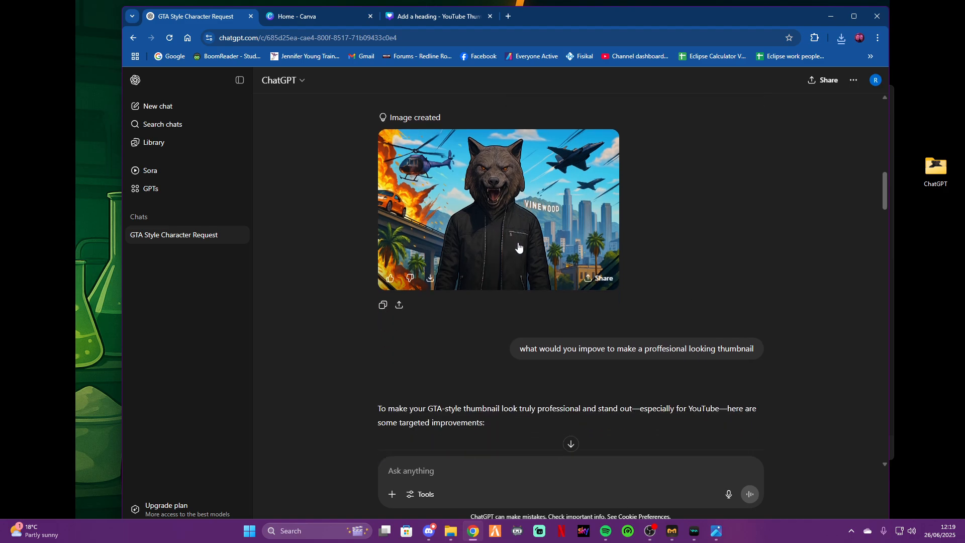
pyautogui.scroll(-5, 499, 280)
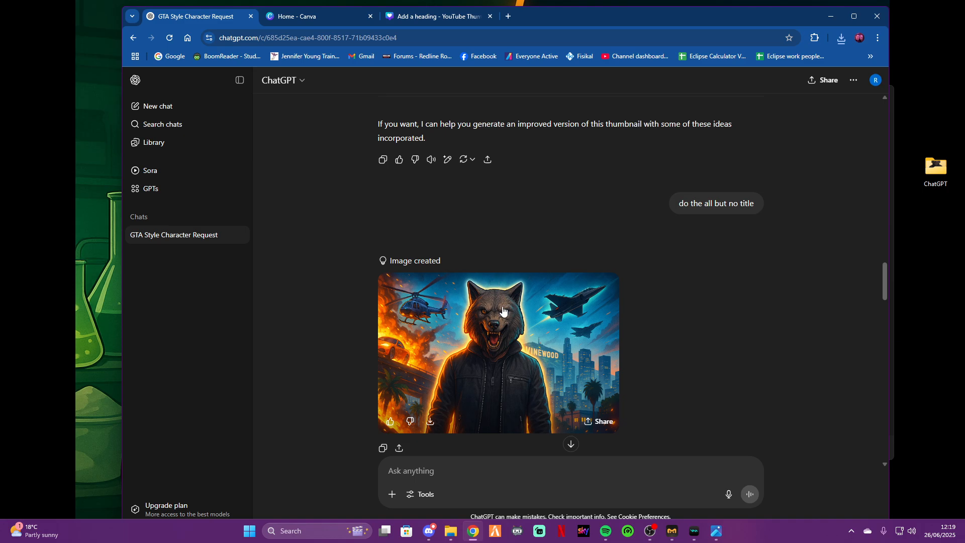
pyautogui.scroll(-3, 502, 311)
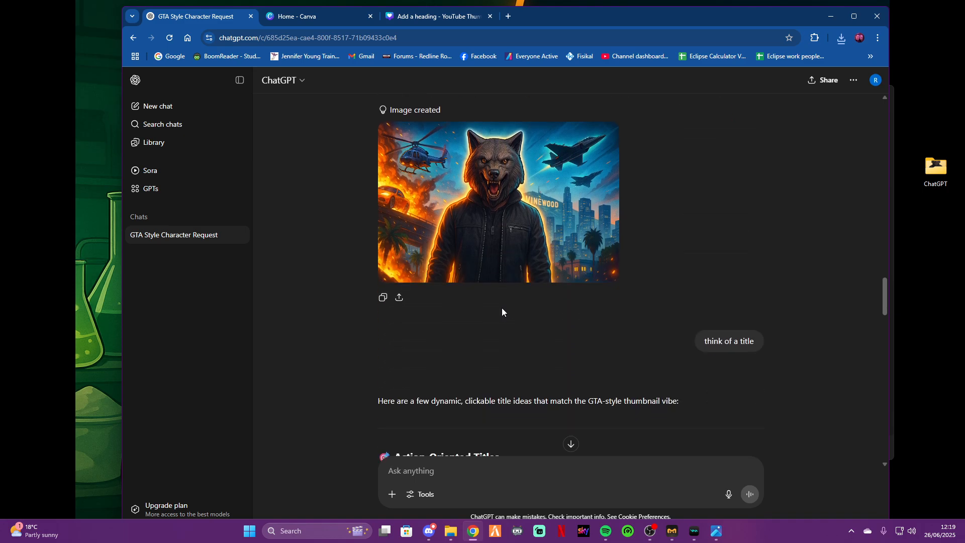
pyautogui.moveTo(525, 251)
# Step: View the picture of the two armed characters in the ChatGPT folder, then return to the ChatGPT conversation
pyautogui.click(451, 531)
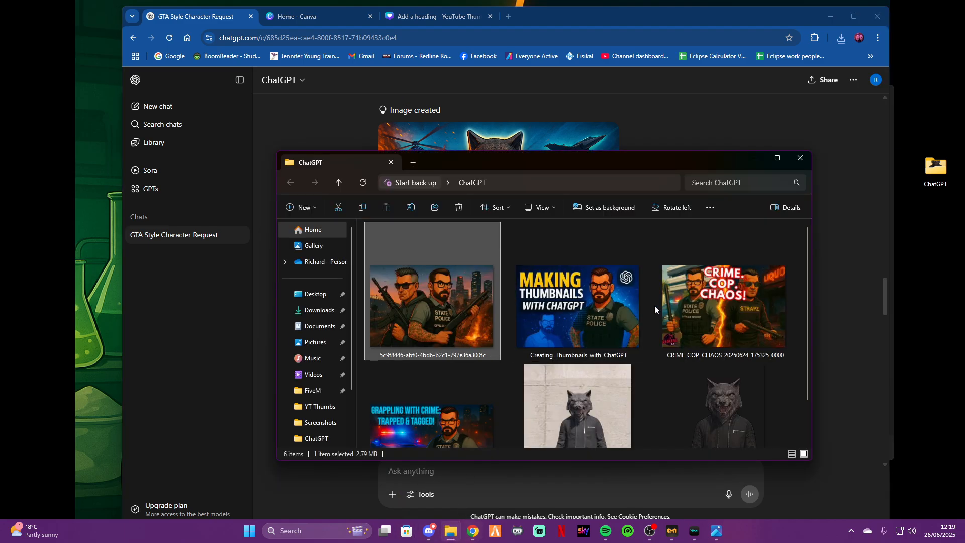
pyautogui.doubleClick(438, 292)
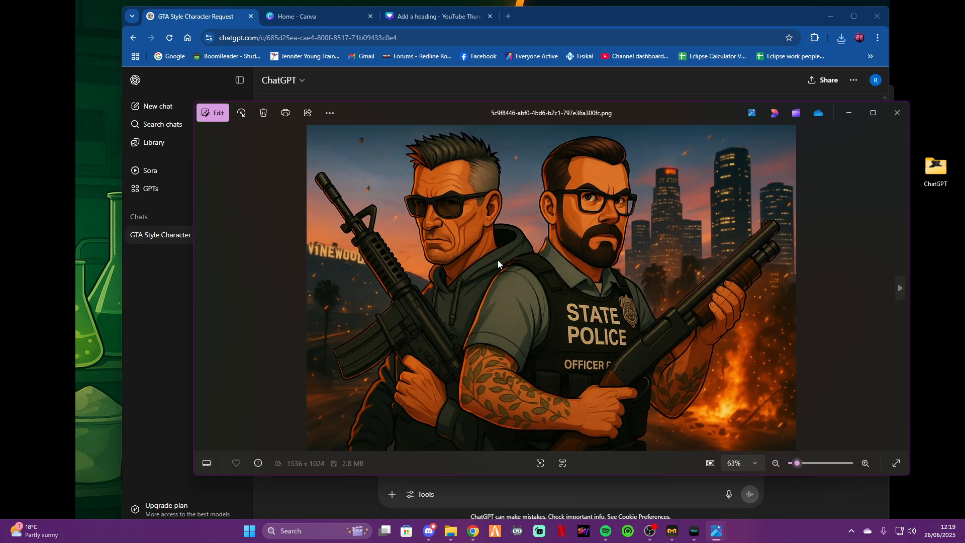
pyautogui.click(903, 114)
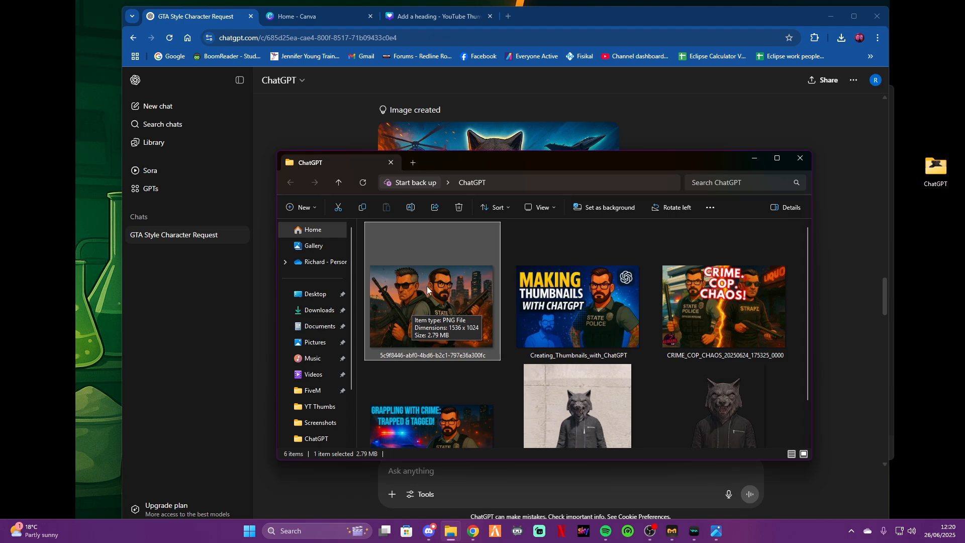
pyautogui.click(677, 128)
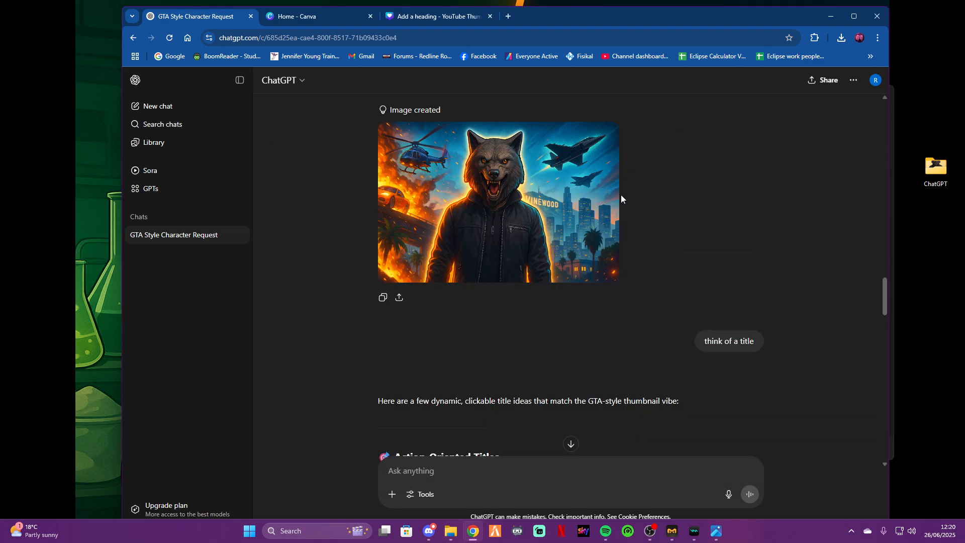
# Step: Read ChatGPT's title ideas and its color, placement and design tips, and check the Canva thumbnail against them
pyautogui.scroll(-9, 634, 219)
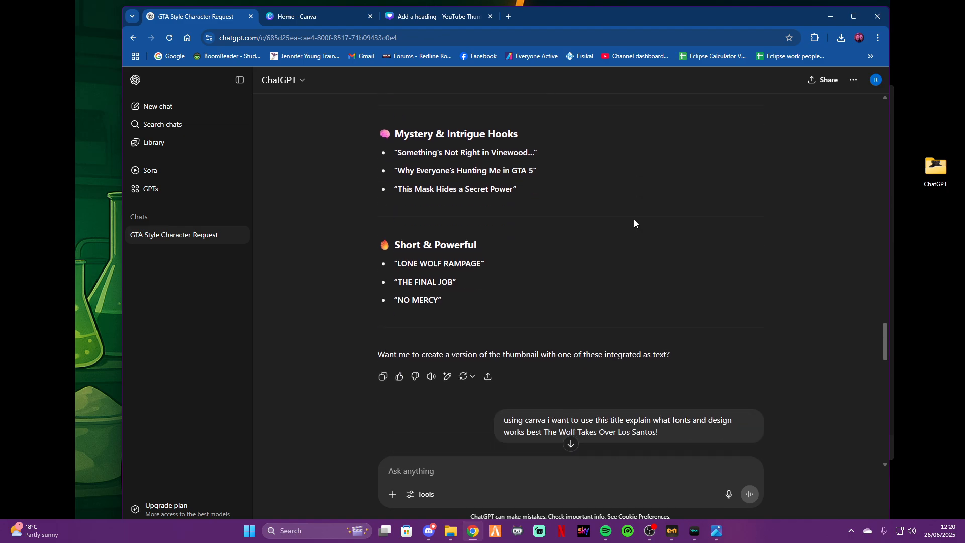
pyautogui.scroll(2, 631, 224)
pyautogui.scroll(-16, 631, 224)
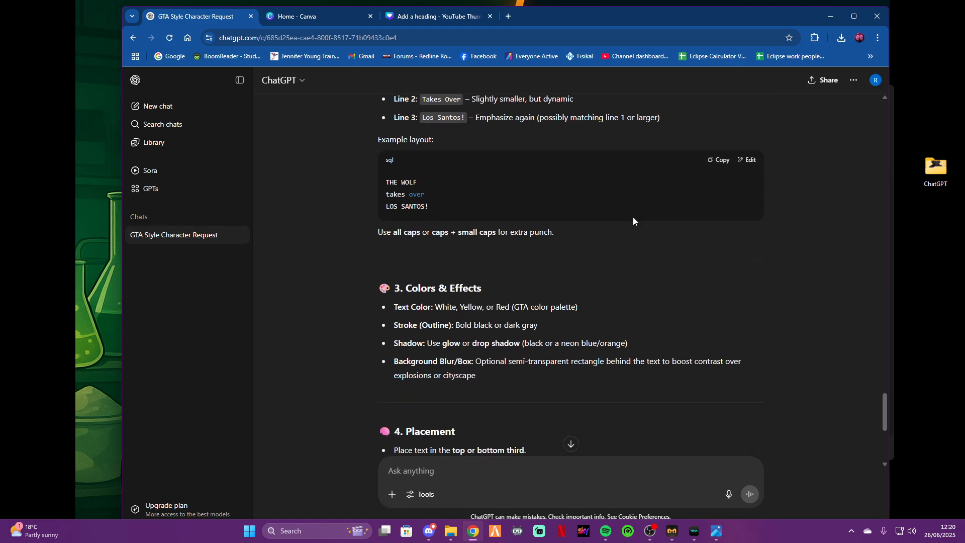
pyautogui.scroll(-6, 634, 220)
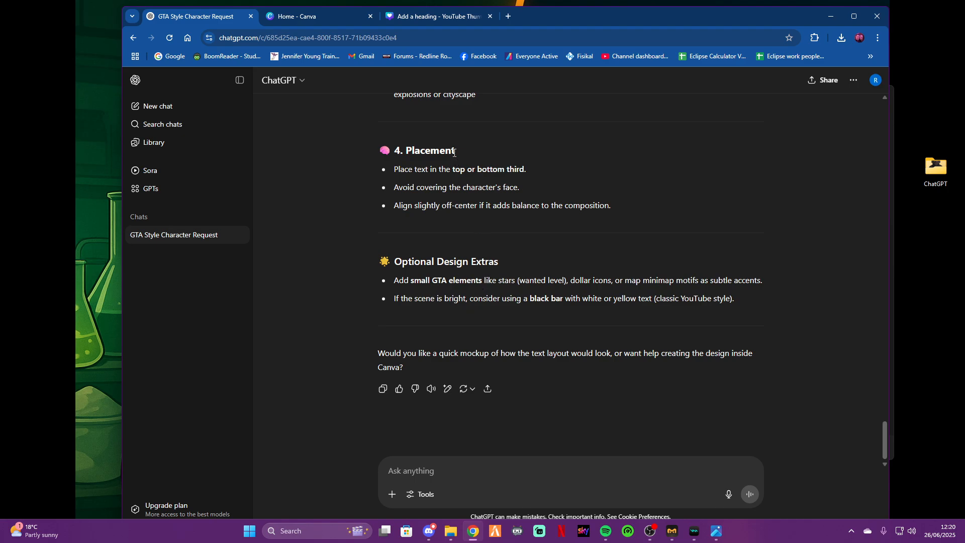
pyautogui.click(442, 20)
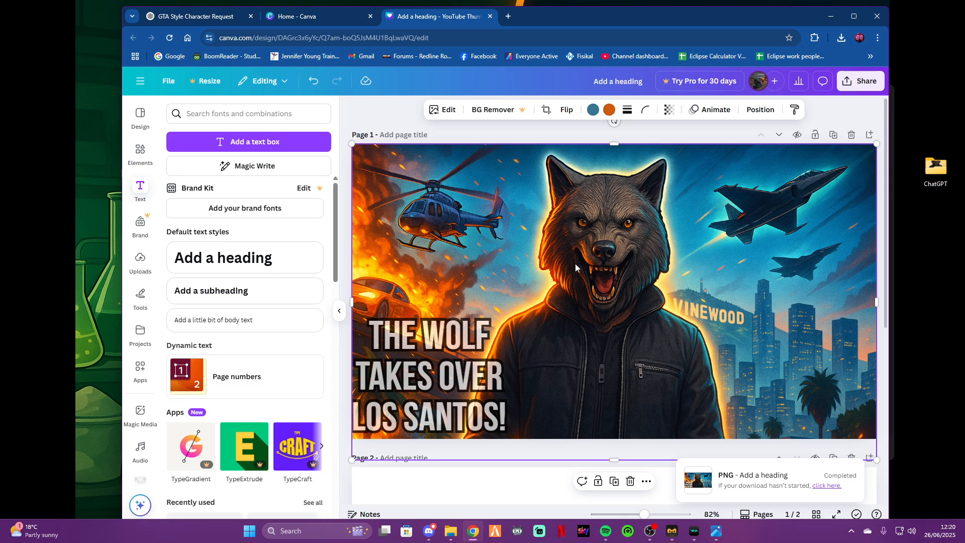
# Step: Attach the waist-up wolf character image from the ChatGPT folder to a new message in the ChatGPT conversation
pyautogui.click(195, 18)
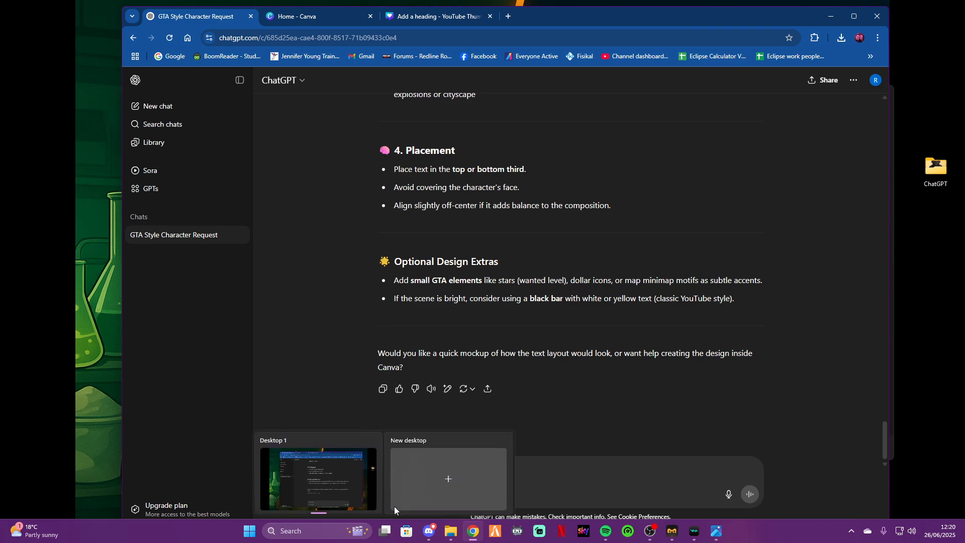
pyautogui.click(391, 494)
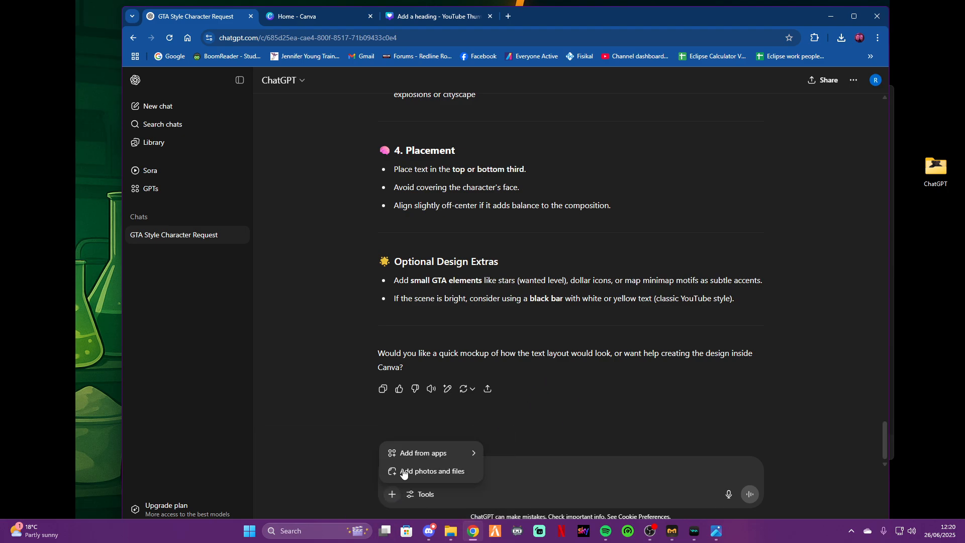
pyautogui.click(412, 471)
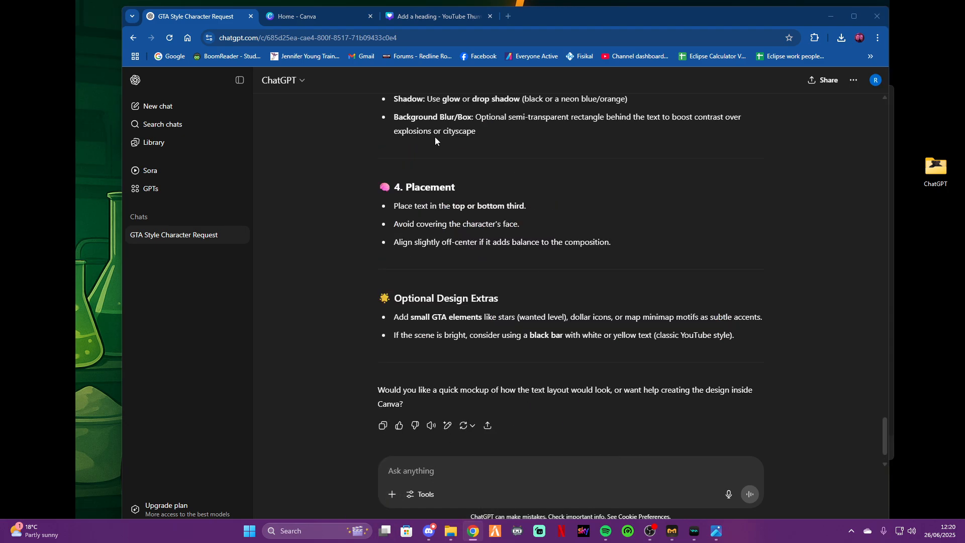
pyautogui.scroll(3, 372, 158)
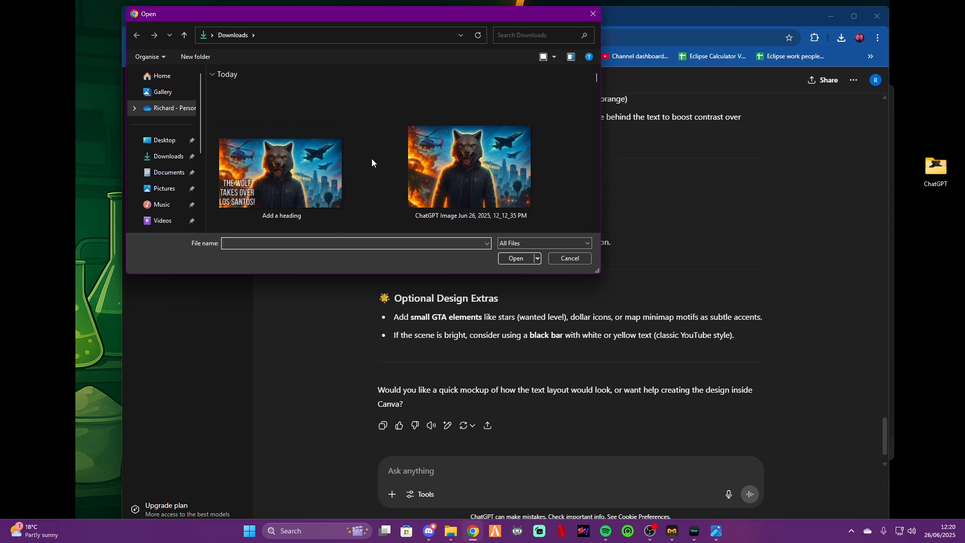
pyautogui.scroll(-2, 171, 183)
pyautogui.click(170, 187)
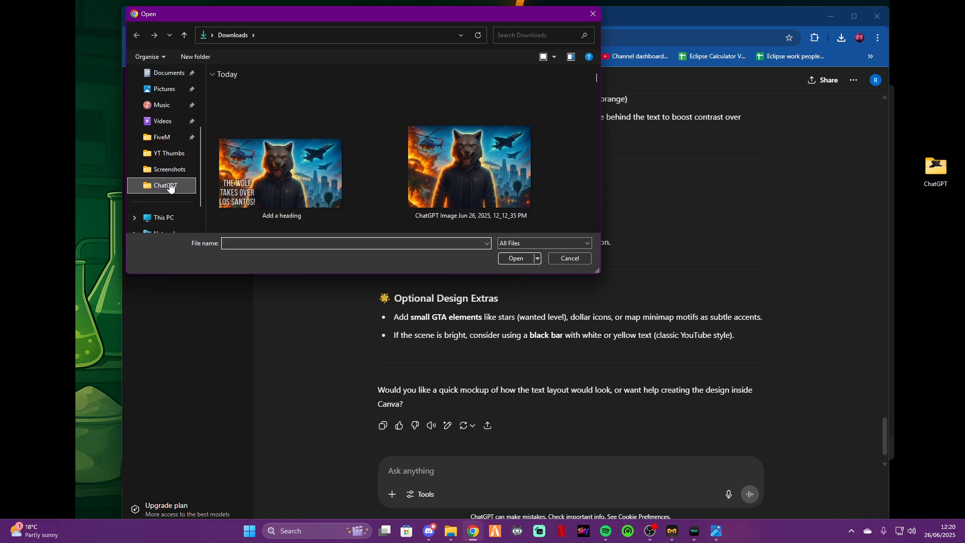
pyautogui.click(295, 101)
pyautogui.click(515, 258)
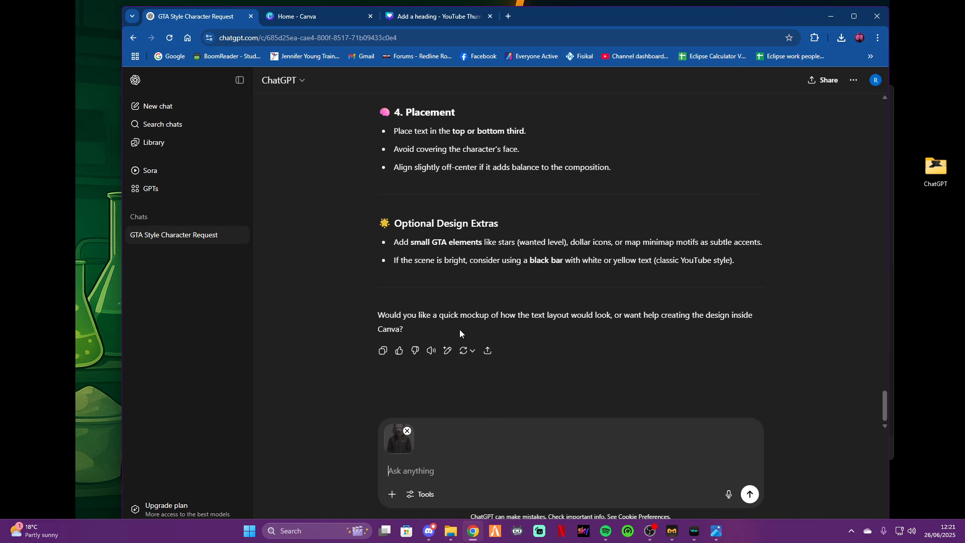
pyautogui.scroll(15, 663, 218)
pyautogui.scroll(15, 674, 223)
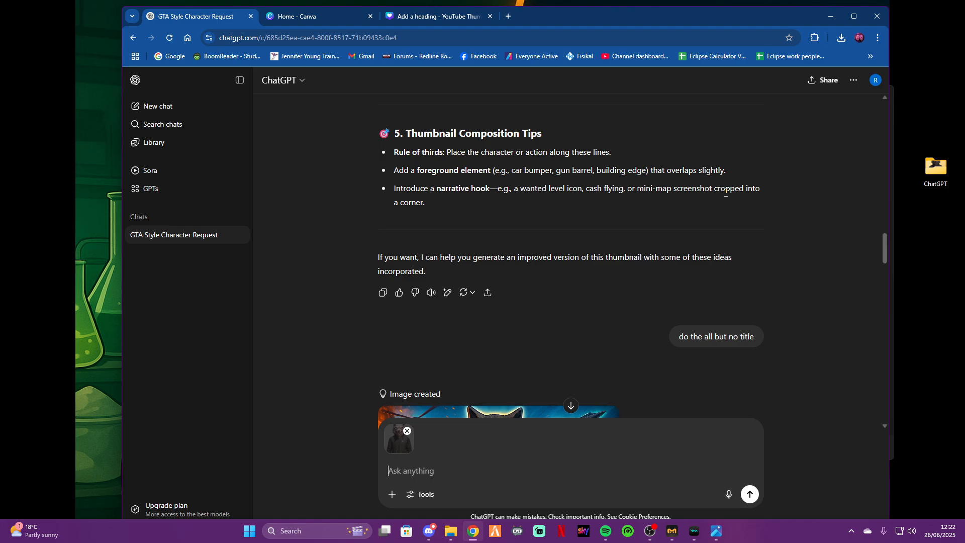
pyautogui.scroll(-7, 725, 193)
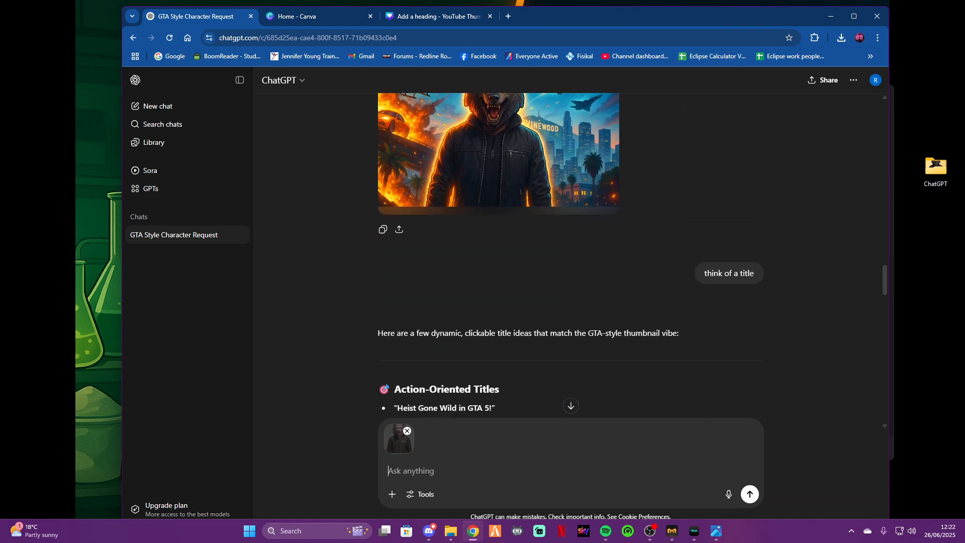